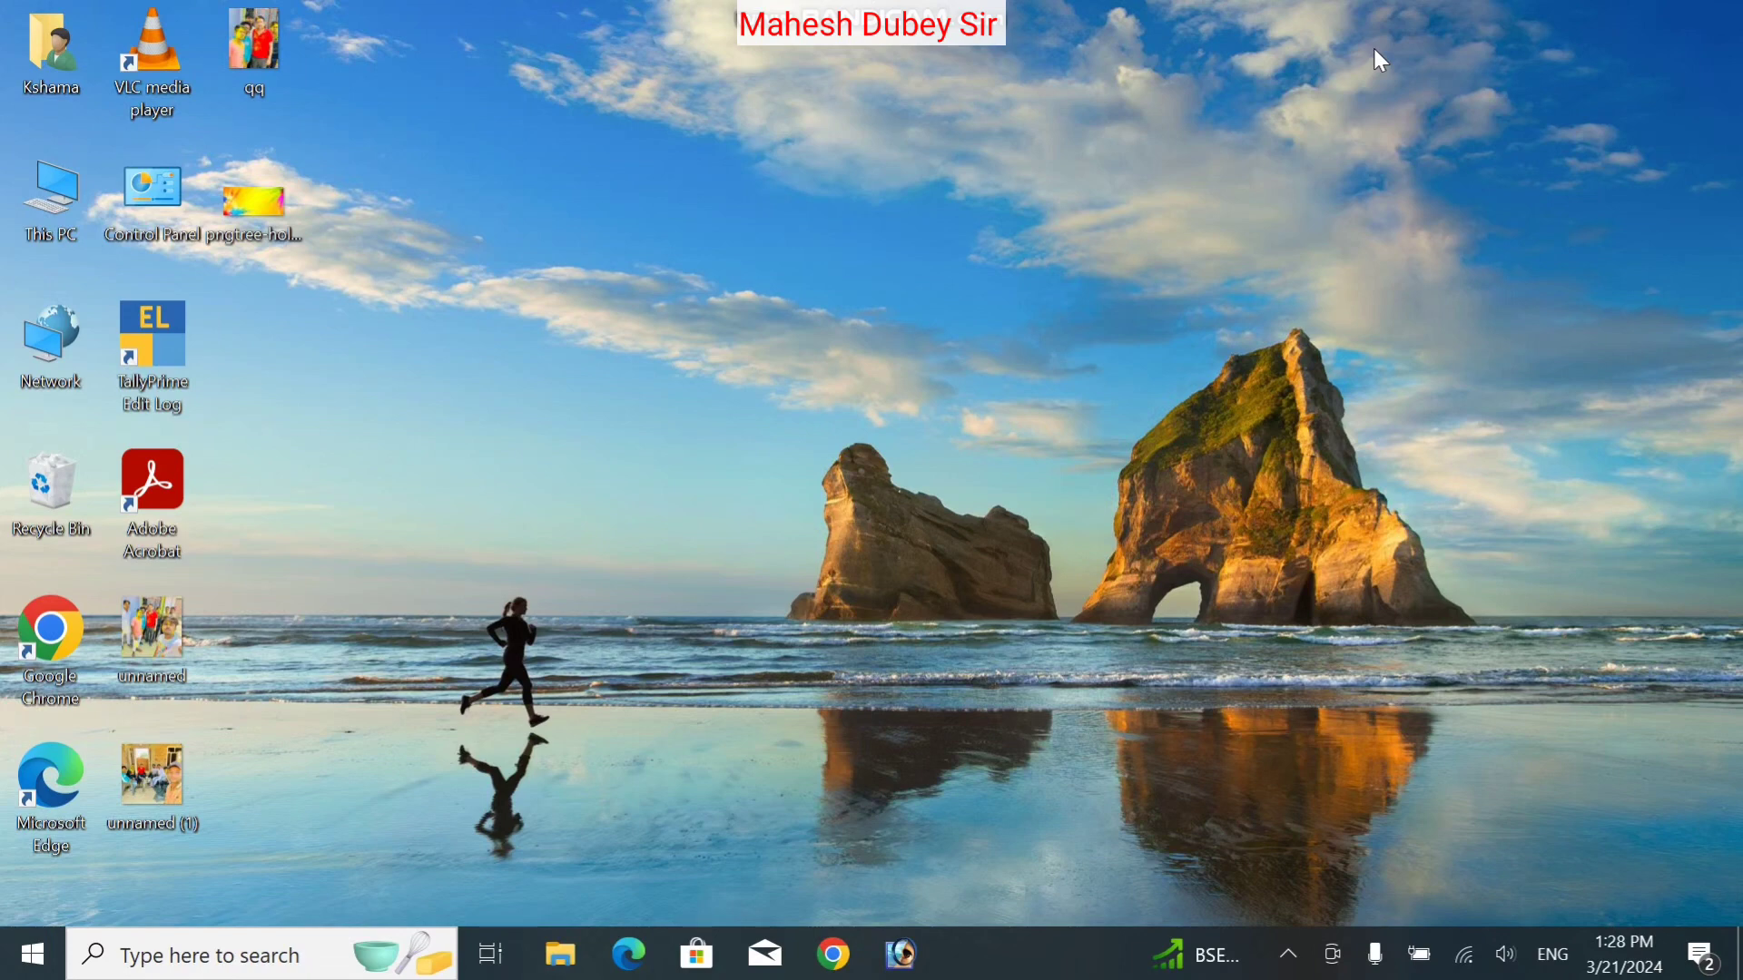
Launch CorelDRAW 12 from the CorelDRAW Graphics Suite 12 group in the Start menu
key("super+r")
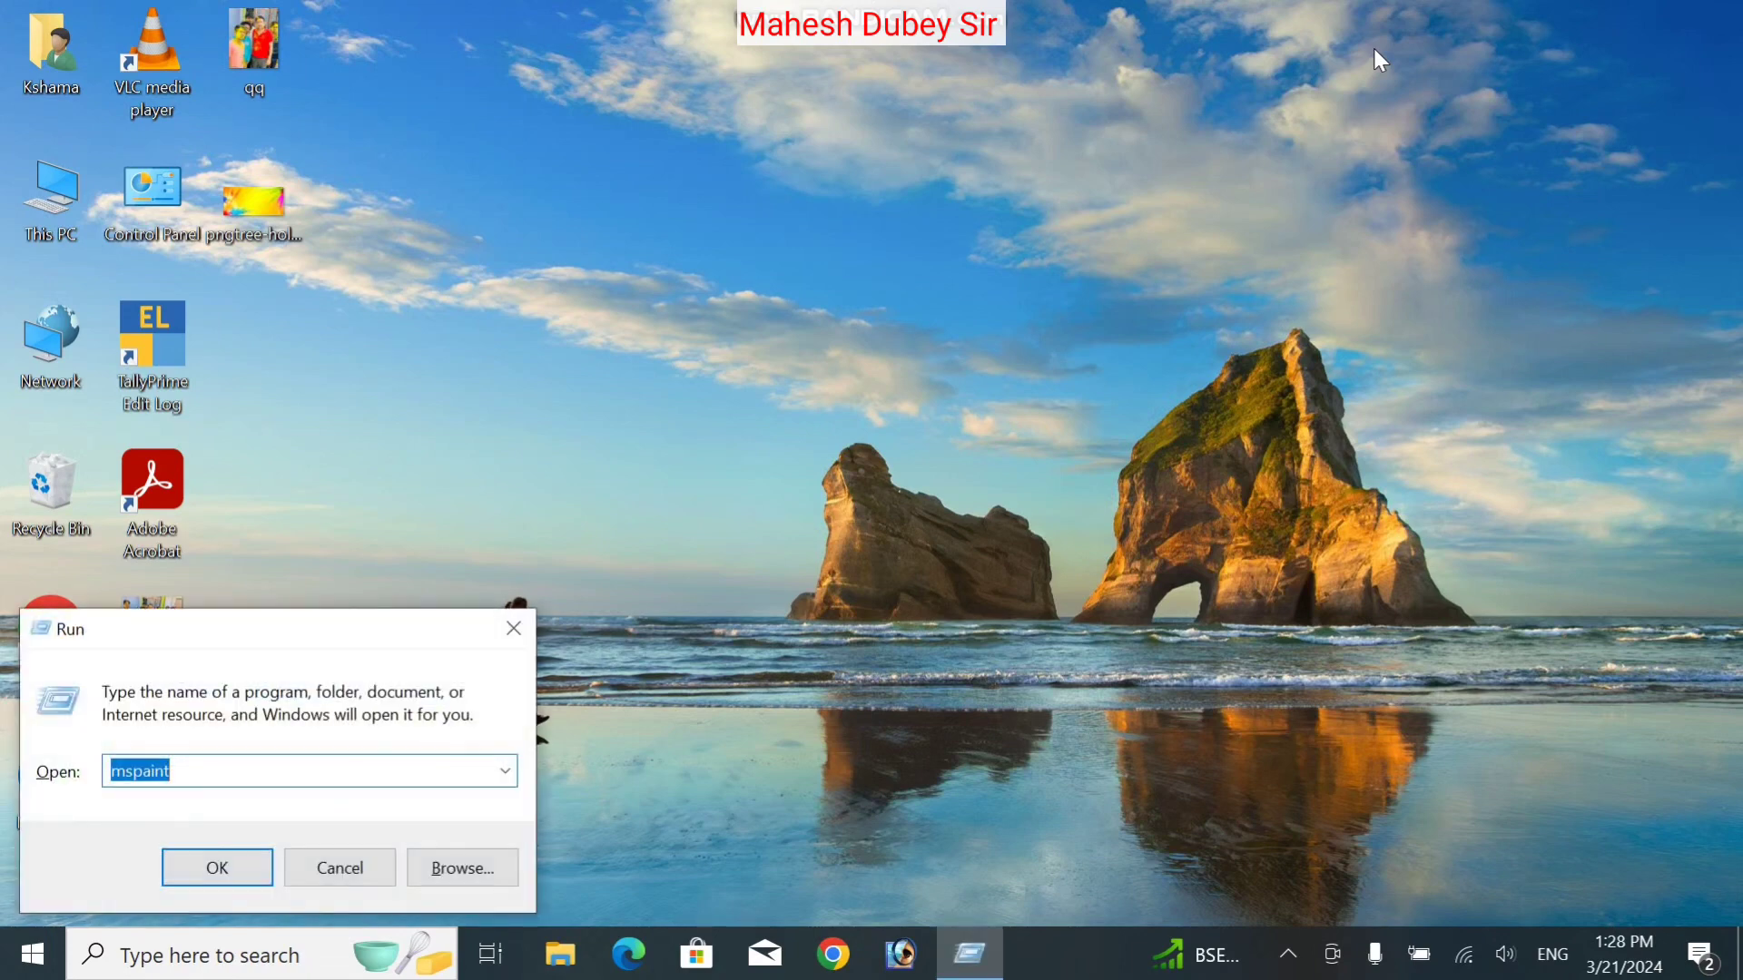
type("corel")
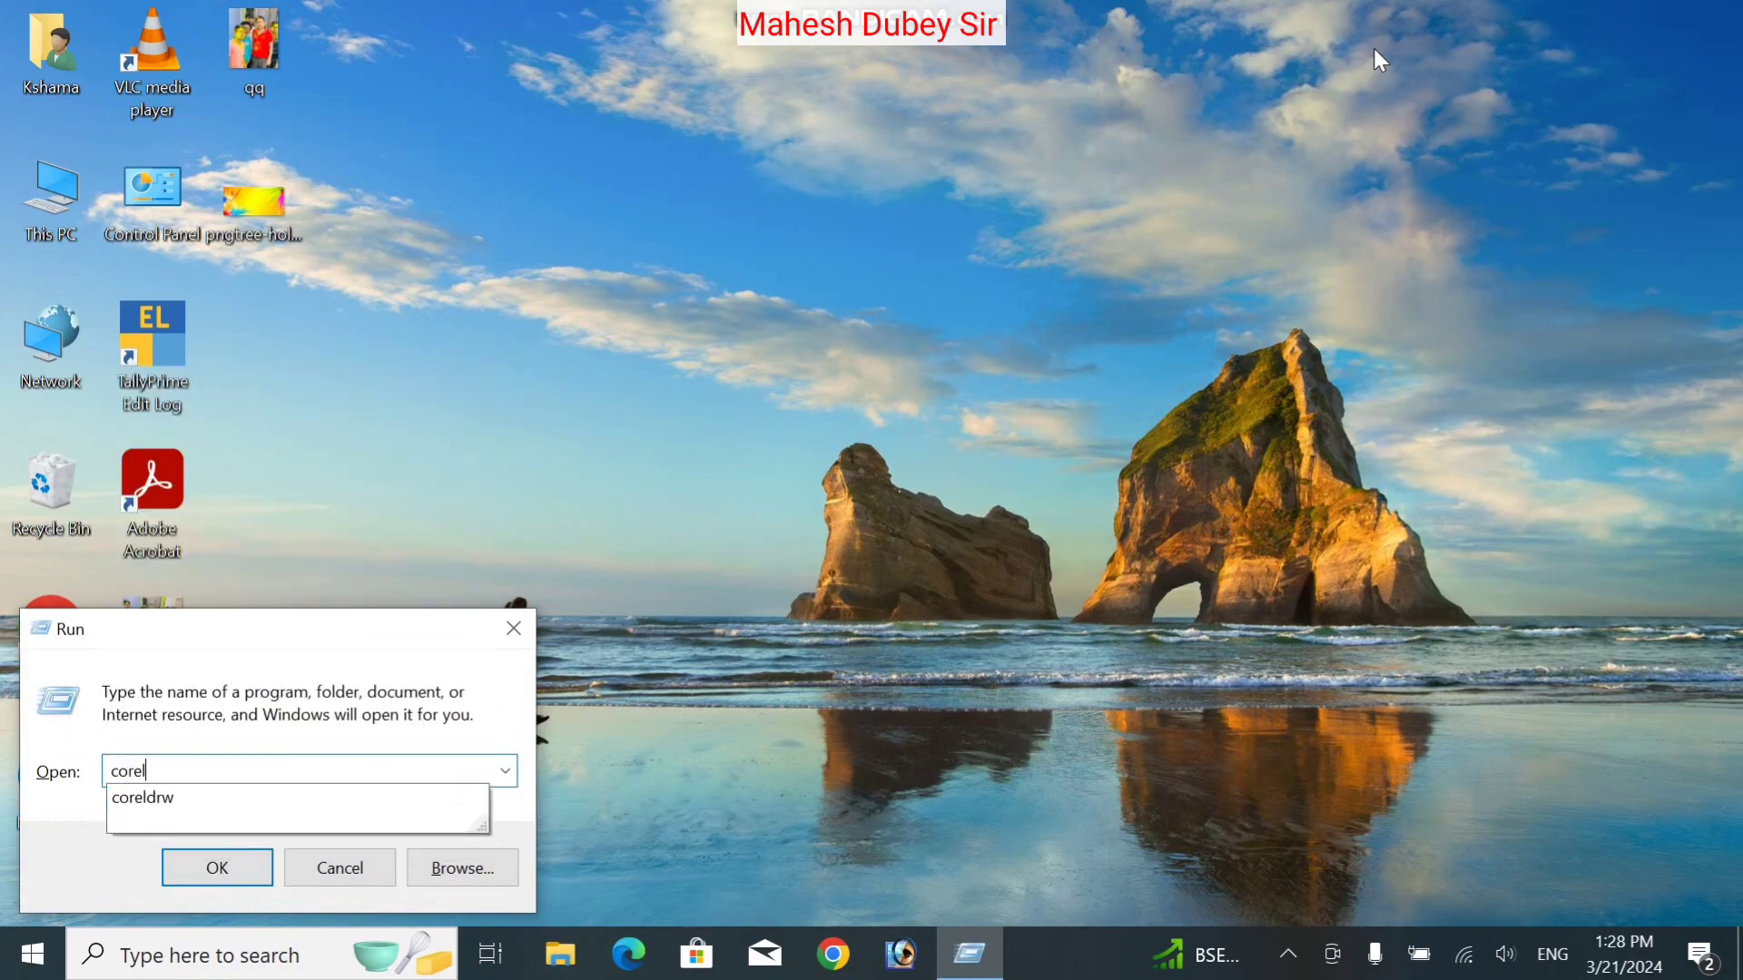
type("drw")
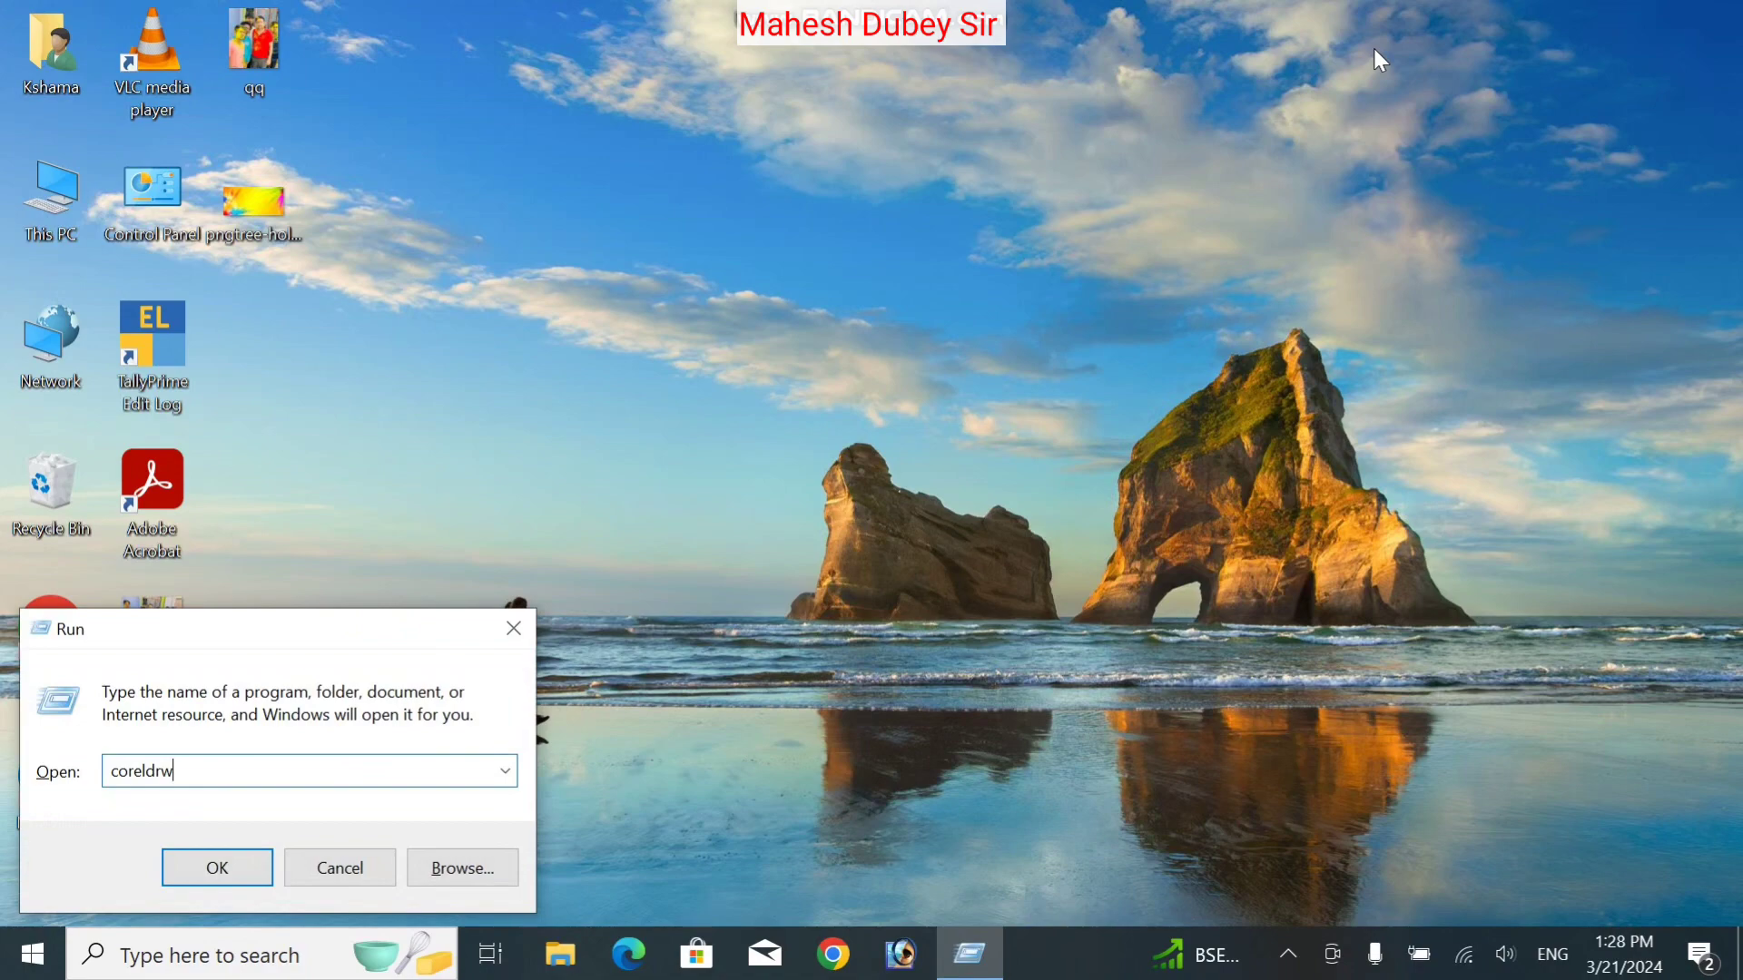
left_click(512, 626)
key("super")
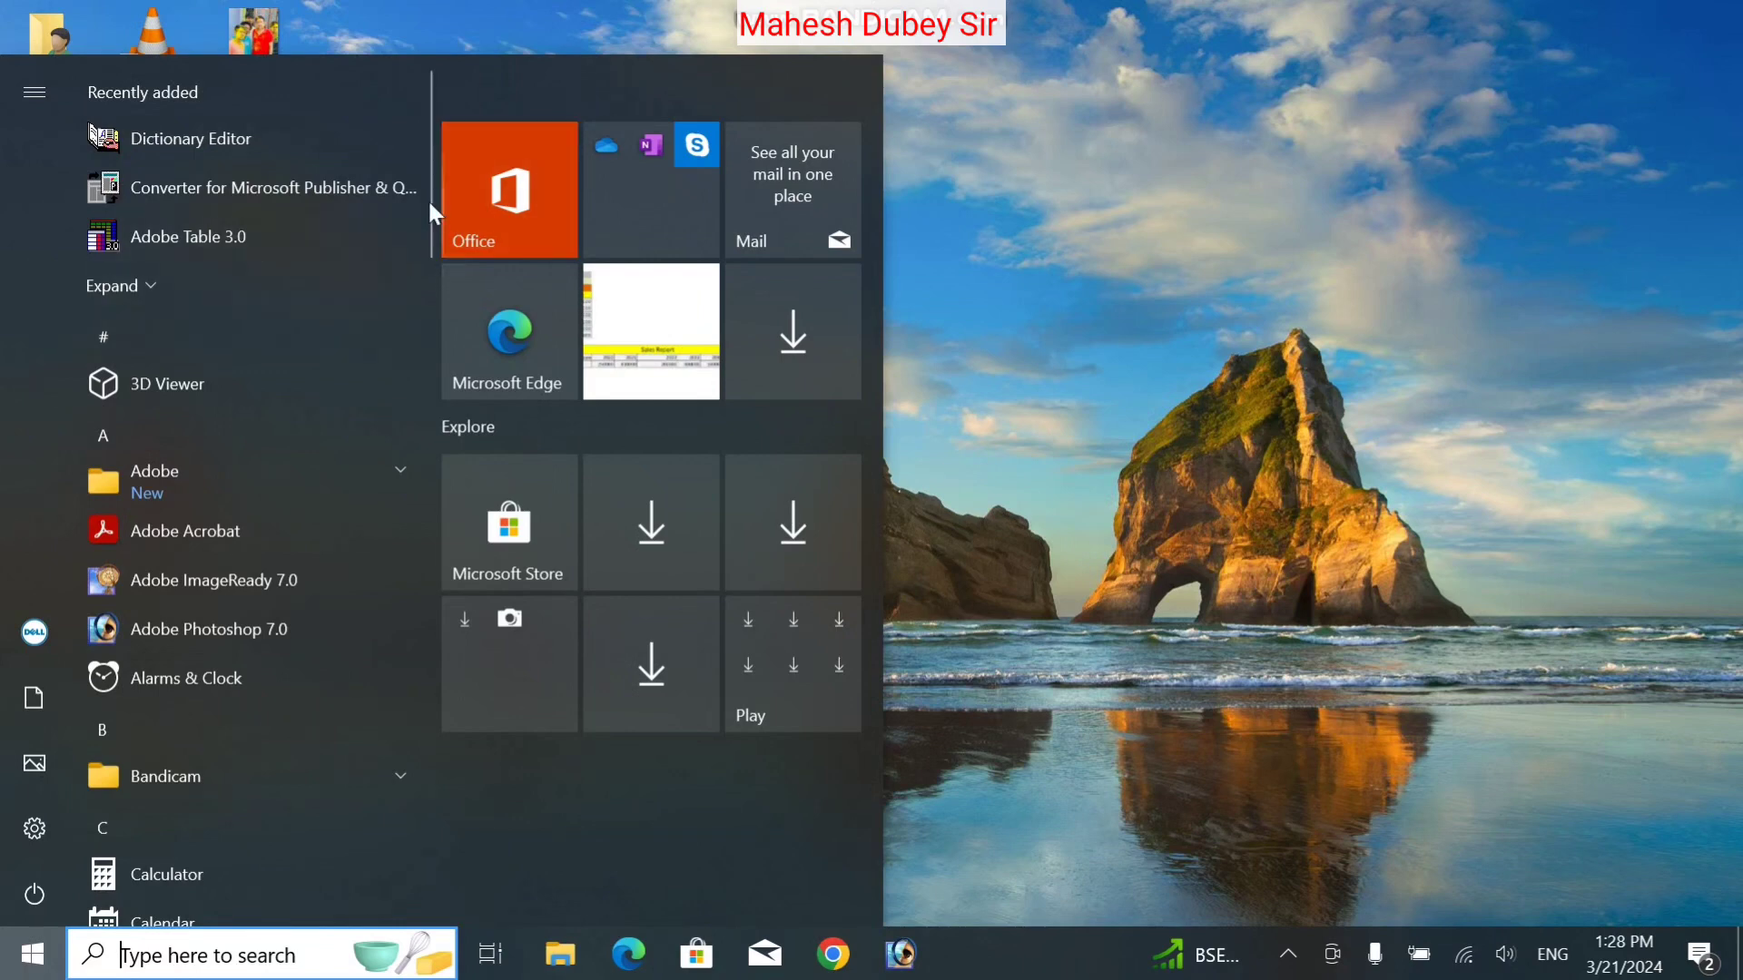
scroll(429, 297, "down", 3)
scroll(428, 298, "down", 4)
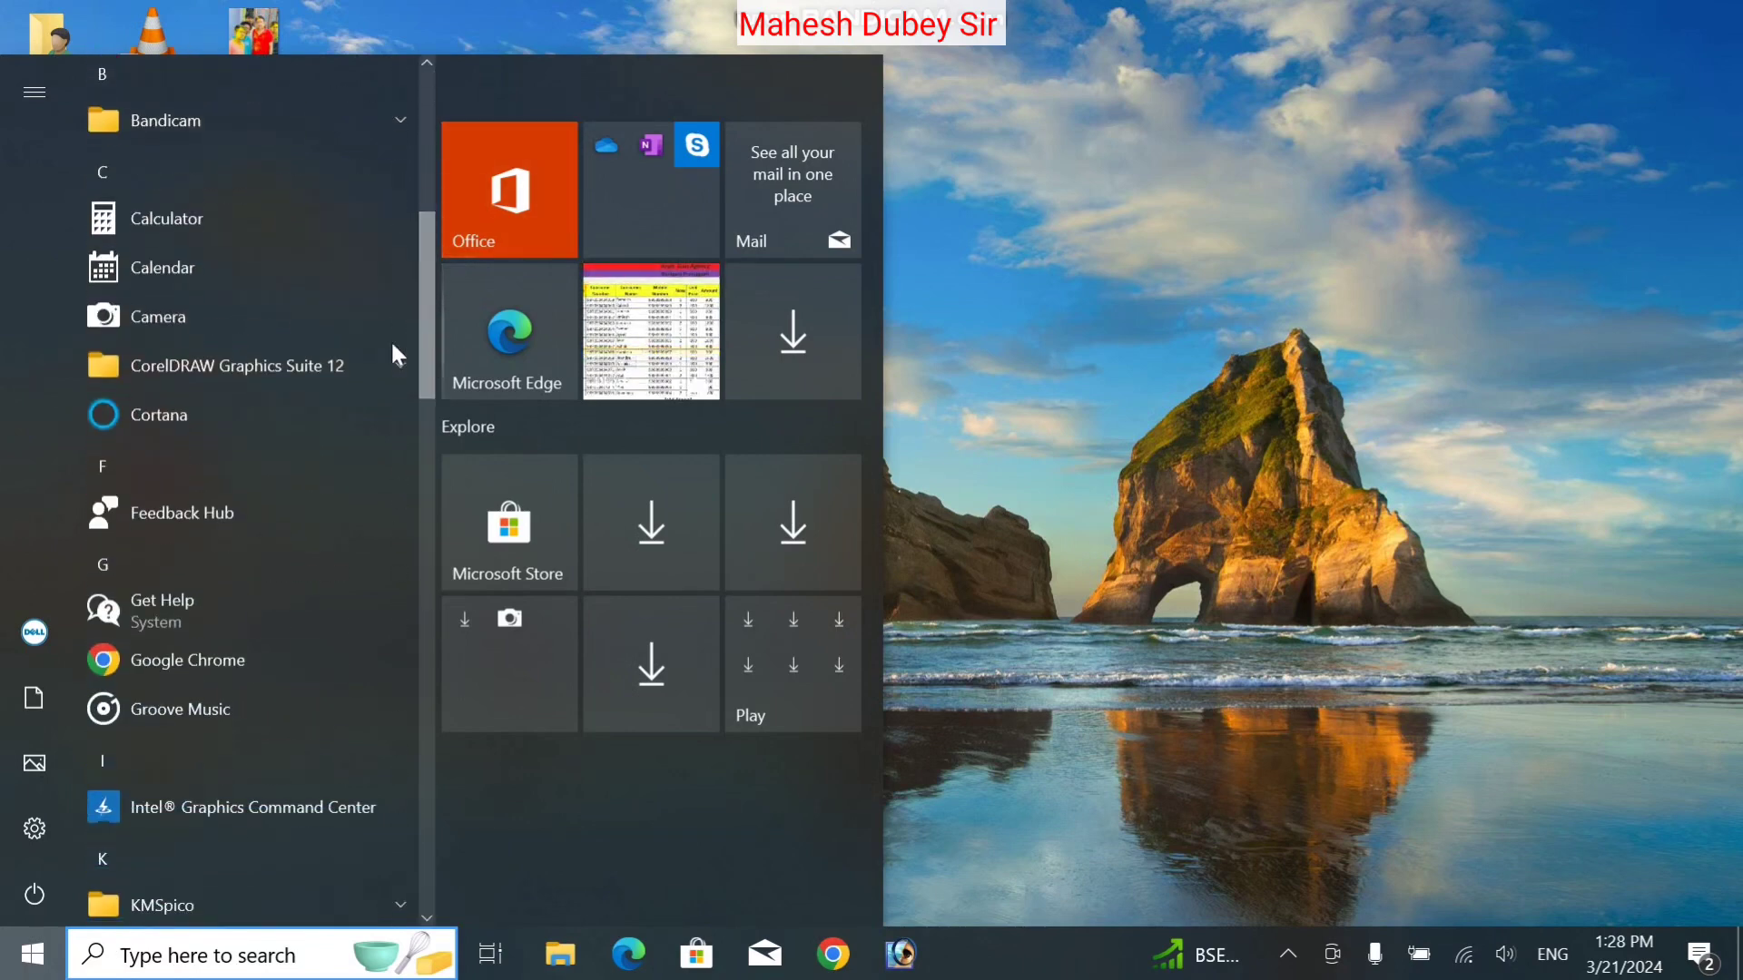
left_click(381, 345)
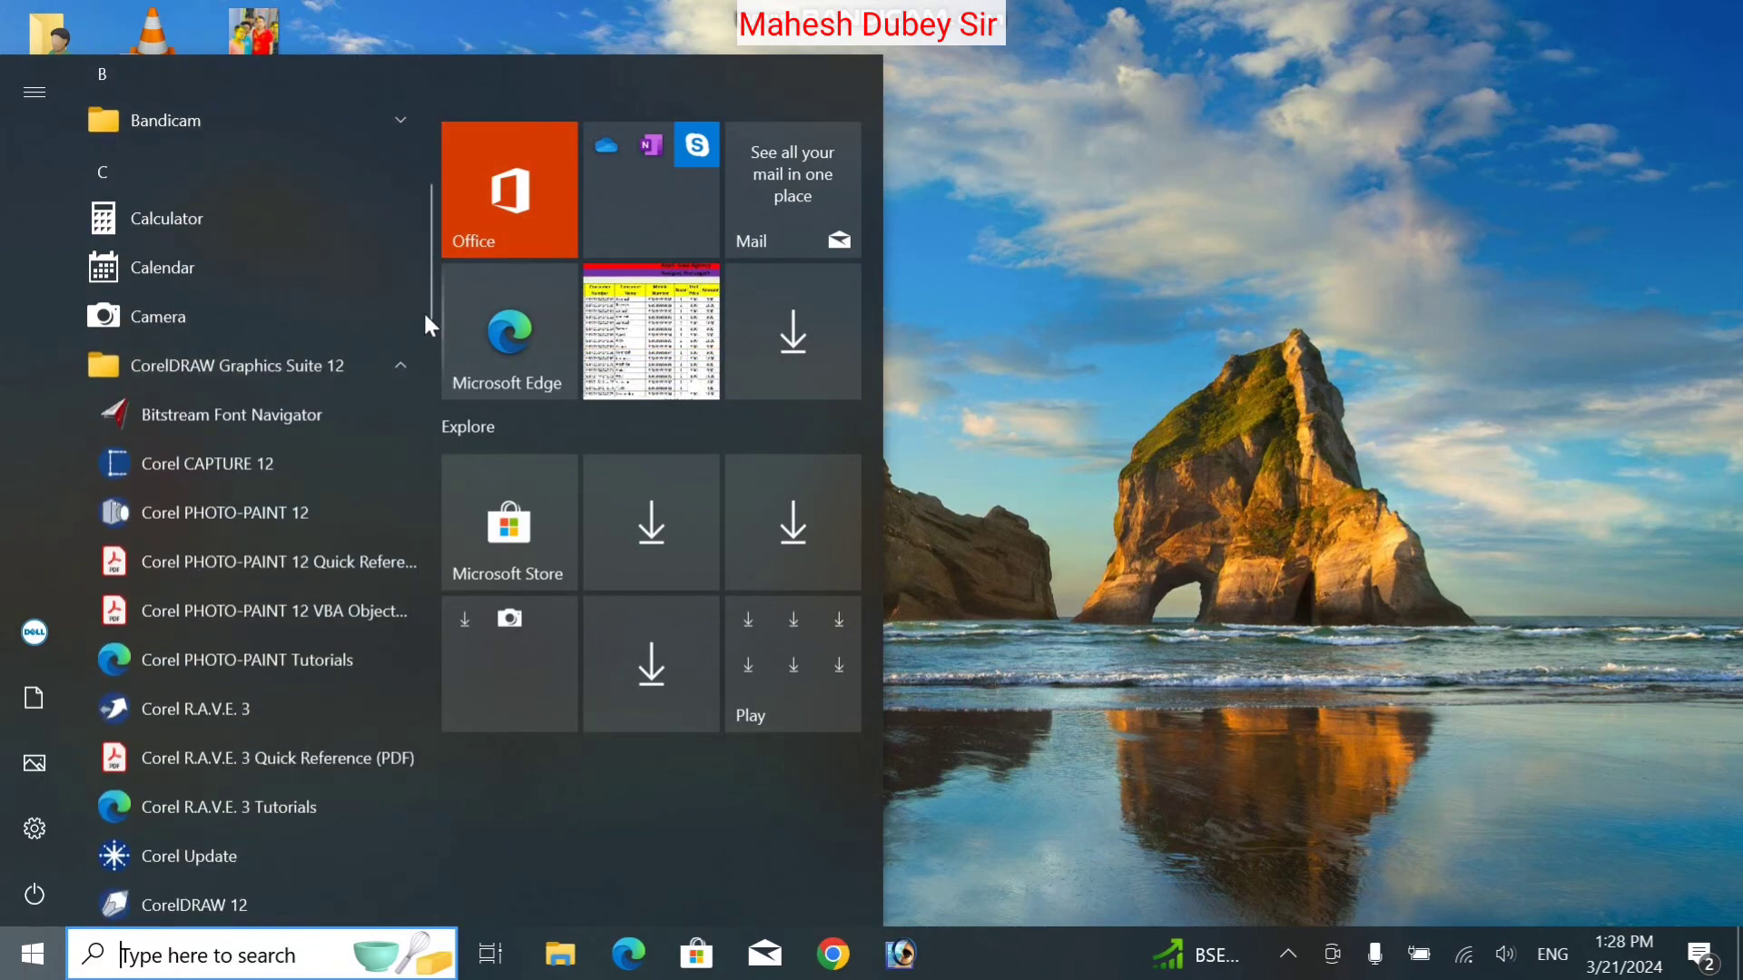
left_click_drag(425, 314, 407, 392)
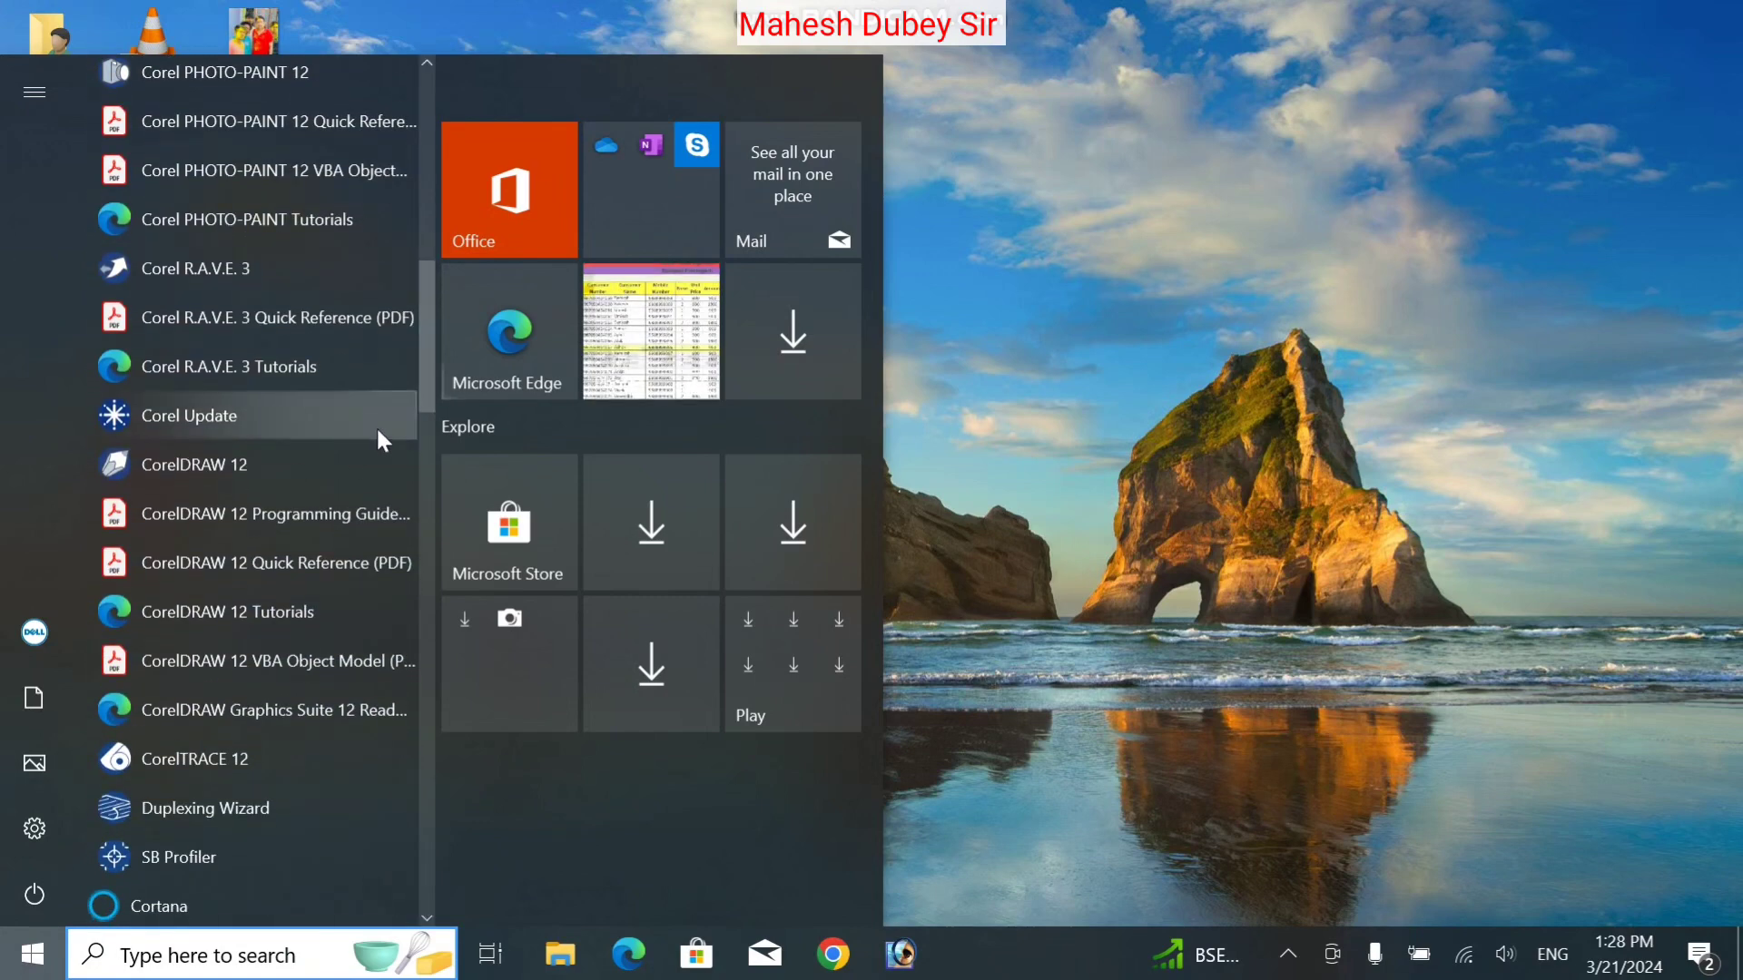
left_click(305, 460)
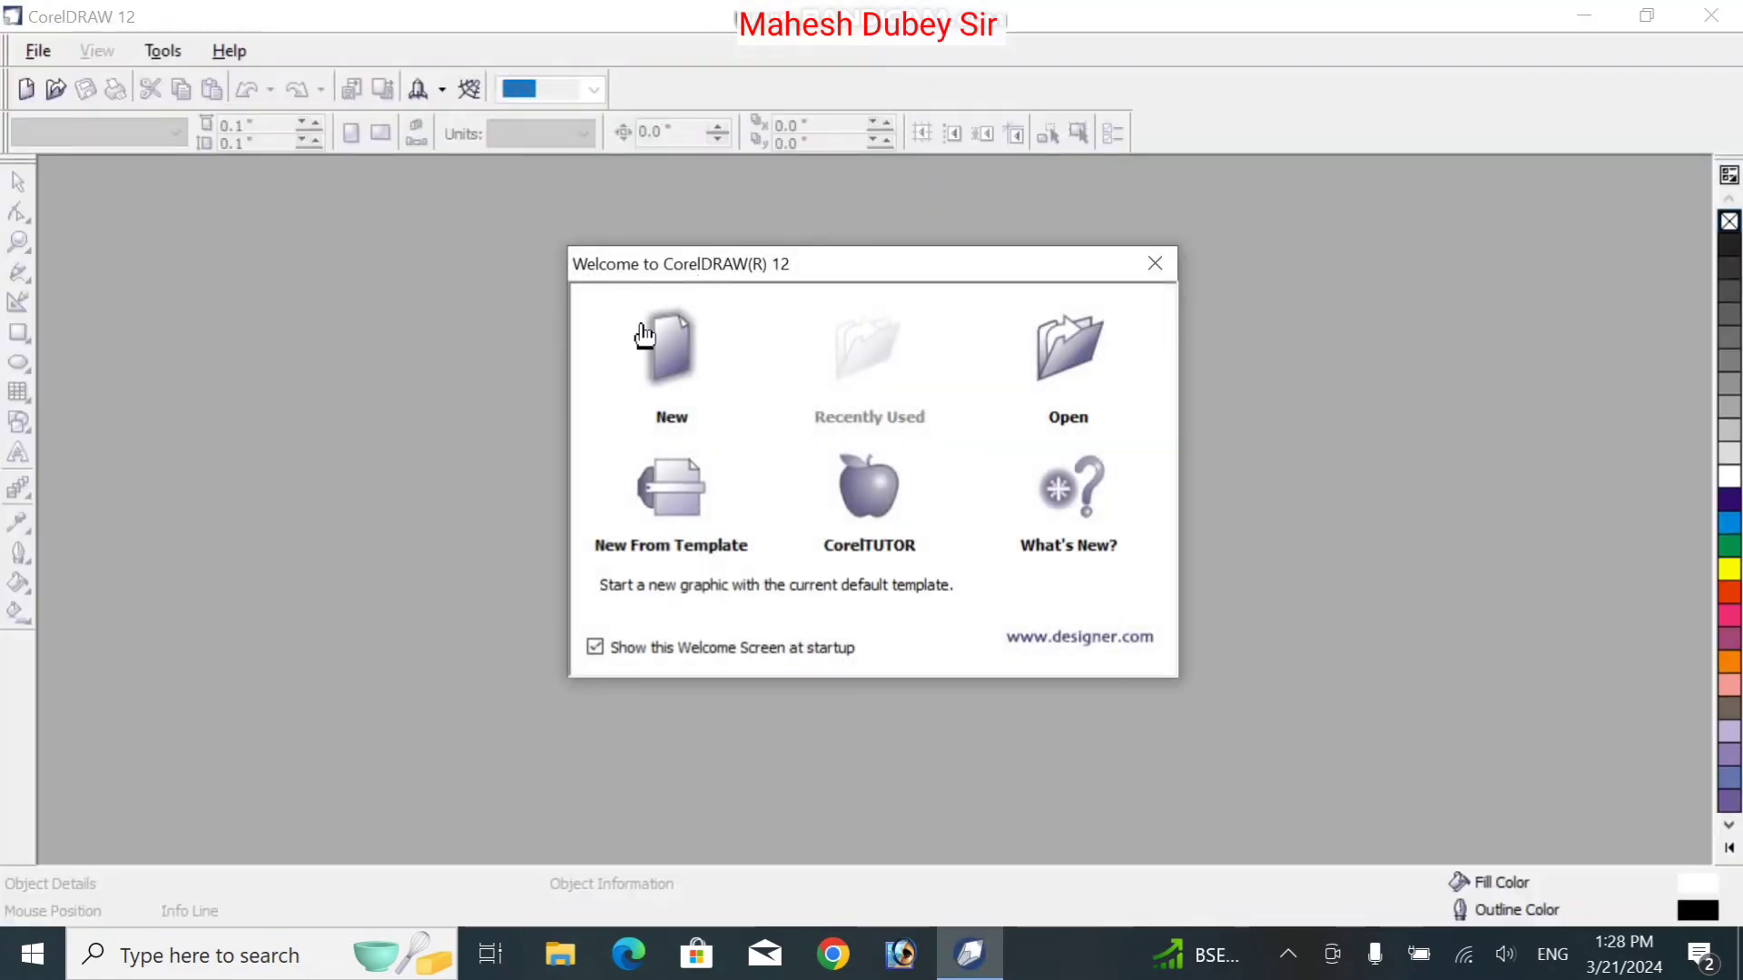
Create a new blank Letter drawing in landscape orientation and bring up Page Setup
left_click(664, 361)
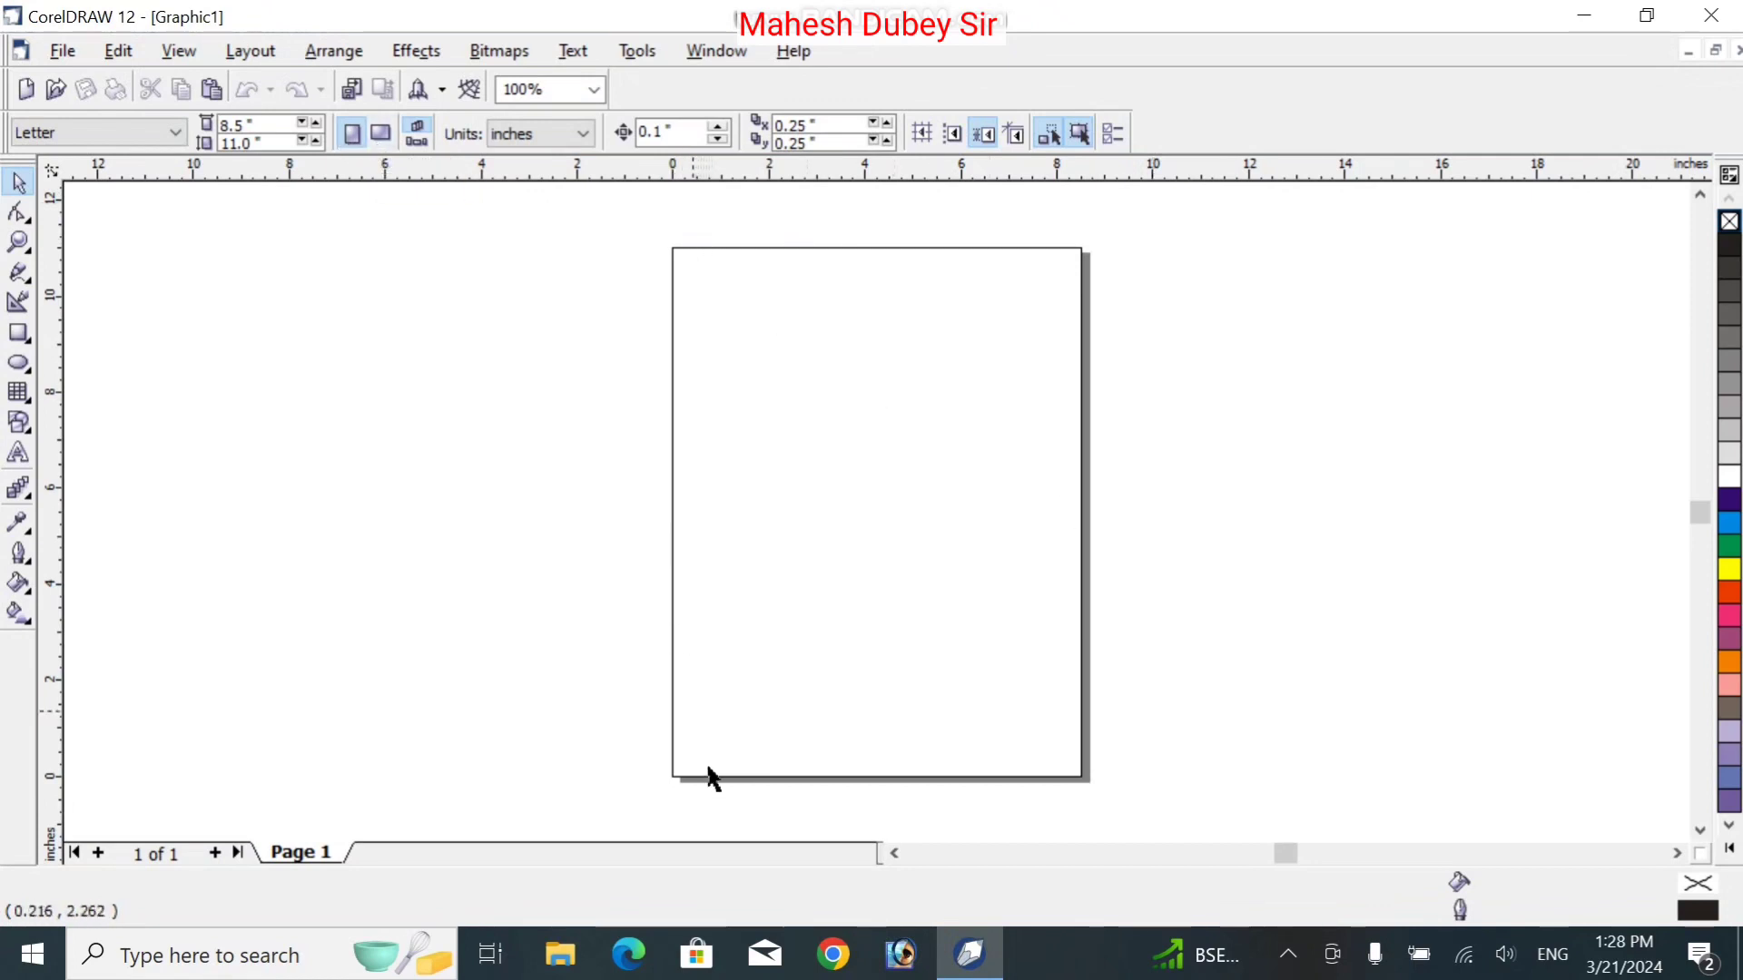
left_click(381, 134)
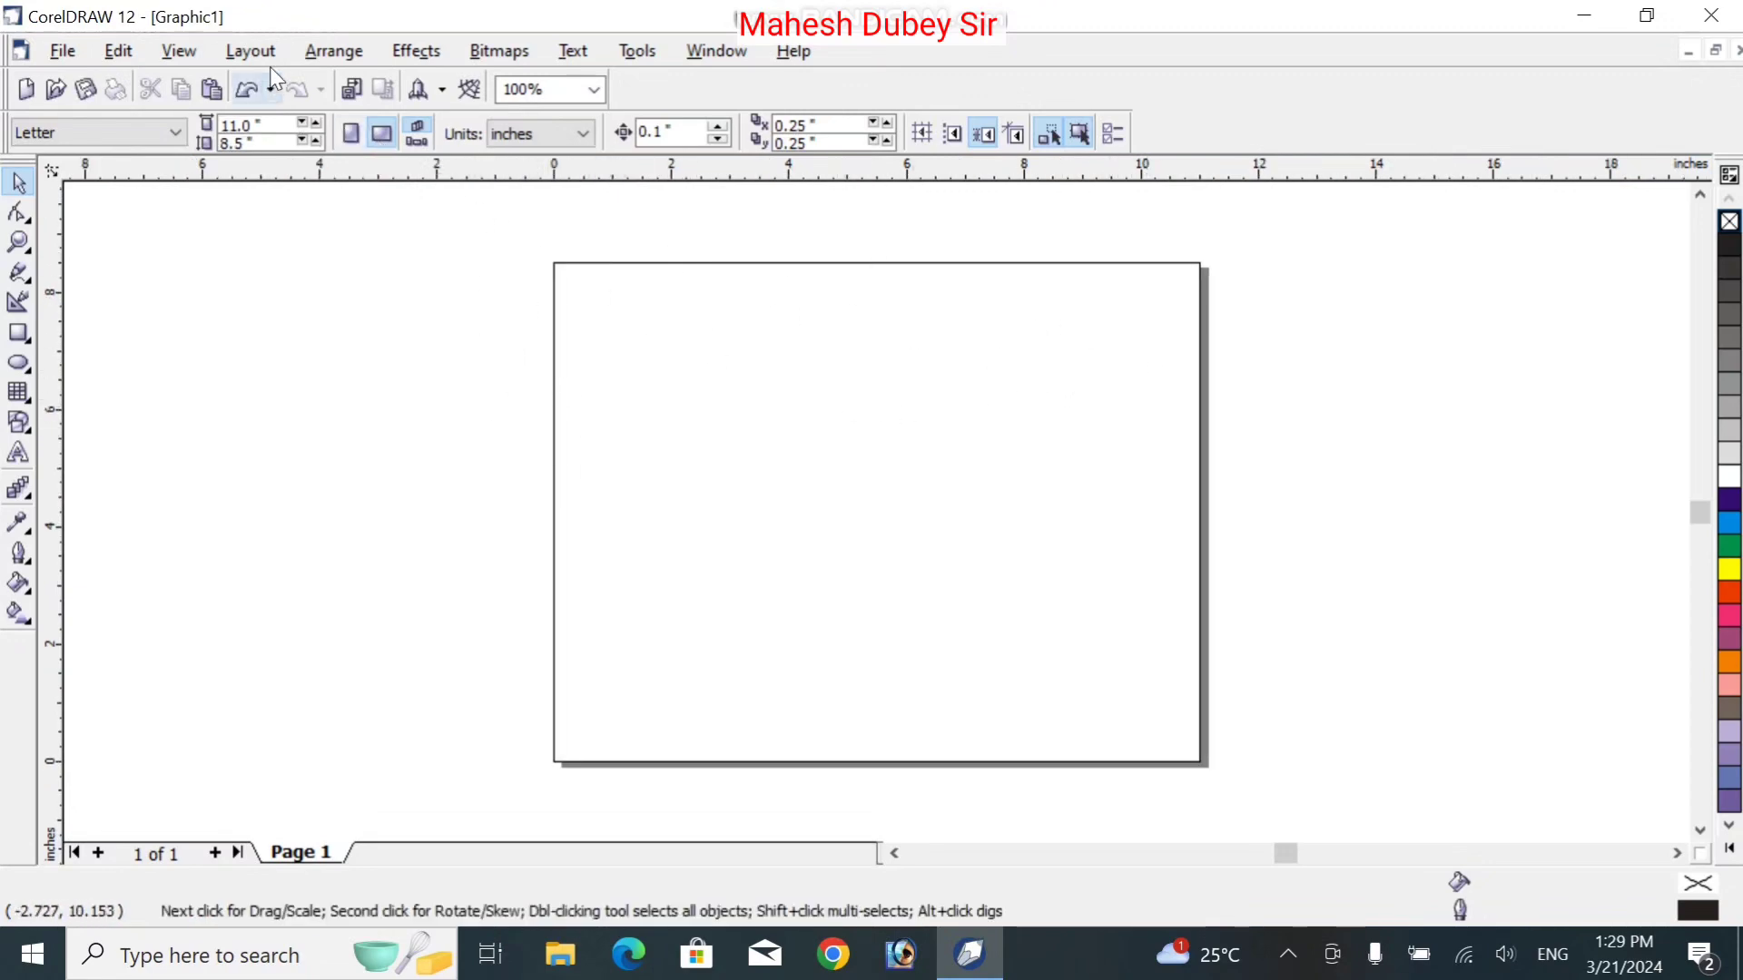
left_click(126, 131)
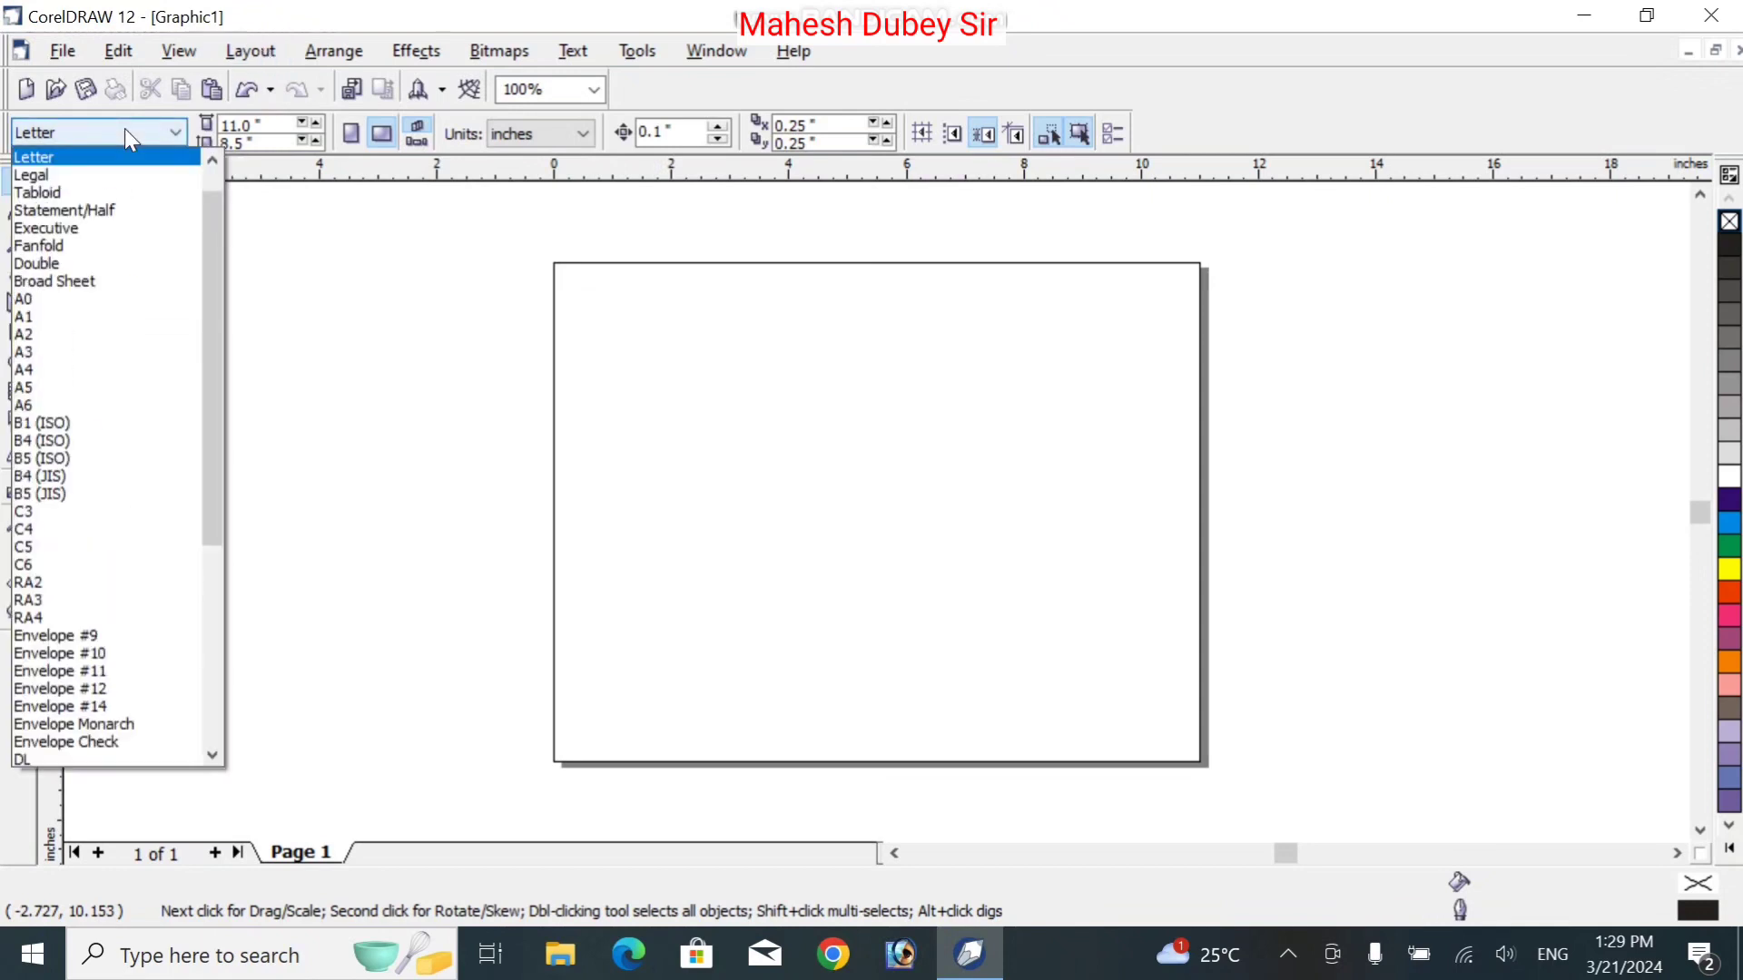
left_click(397, 289)
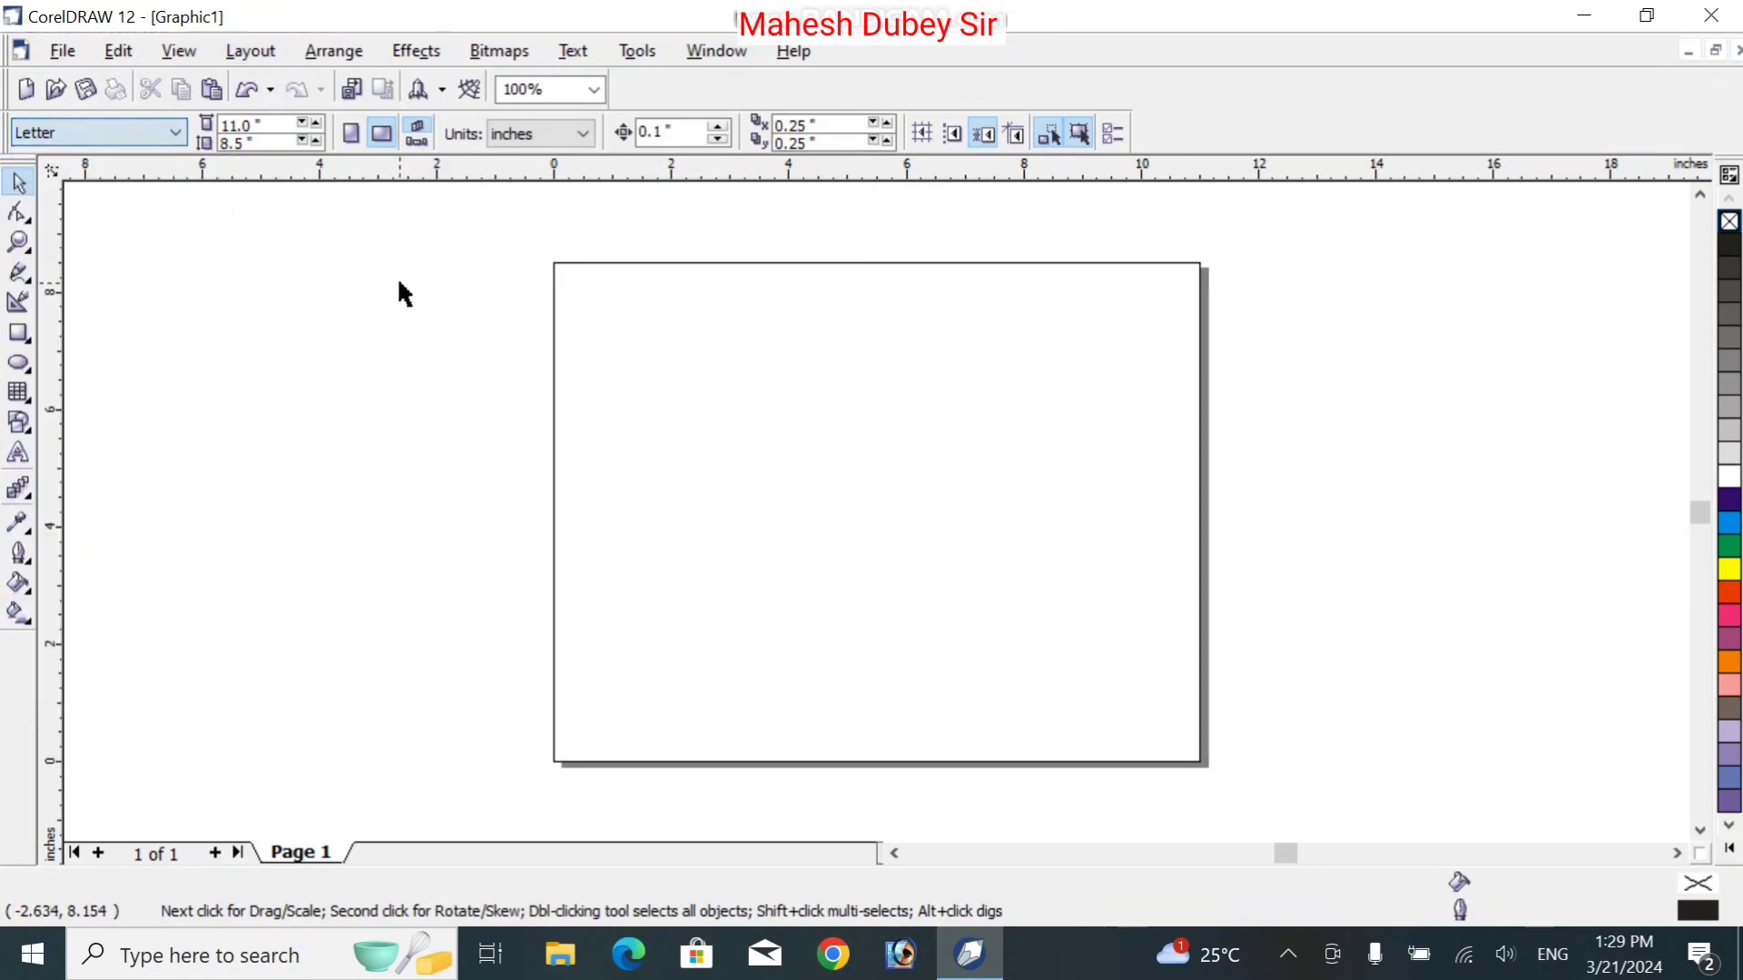
left_click(244, 52)
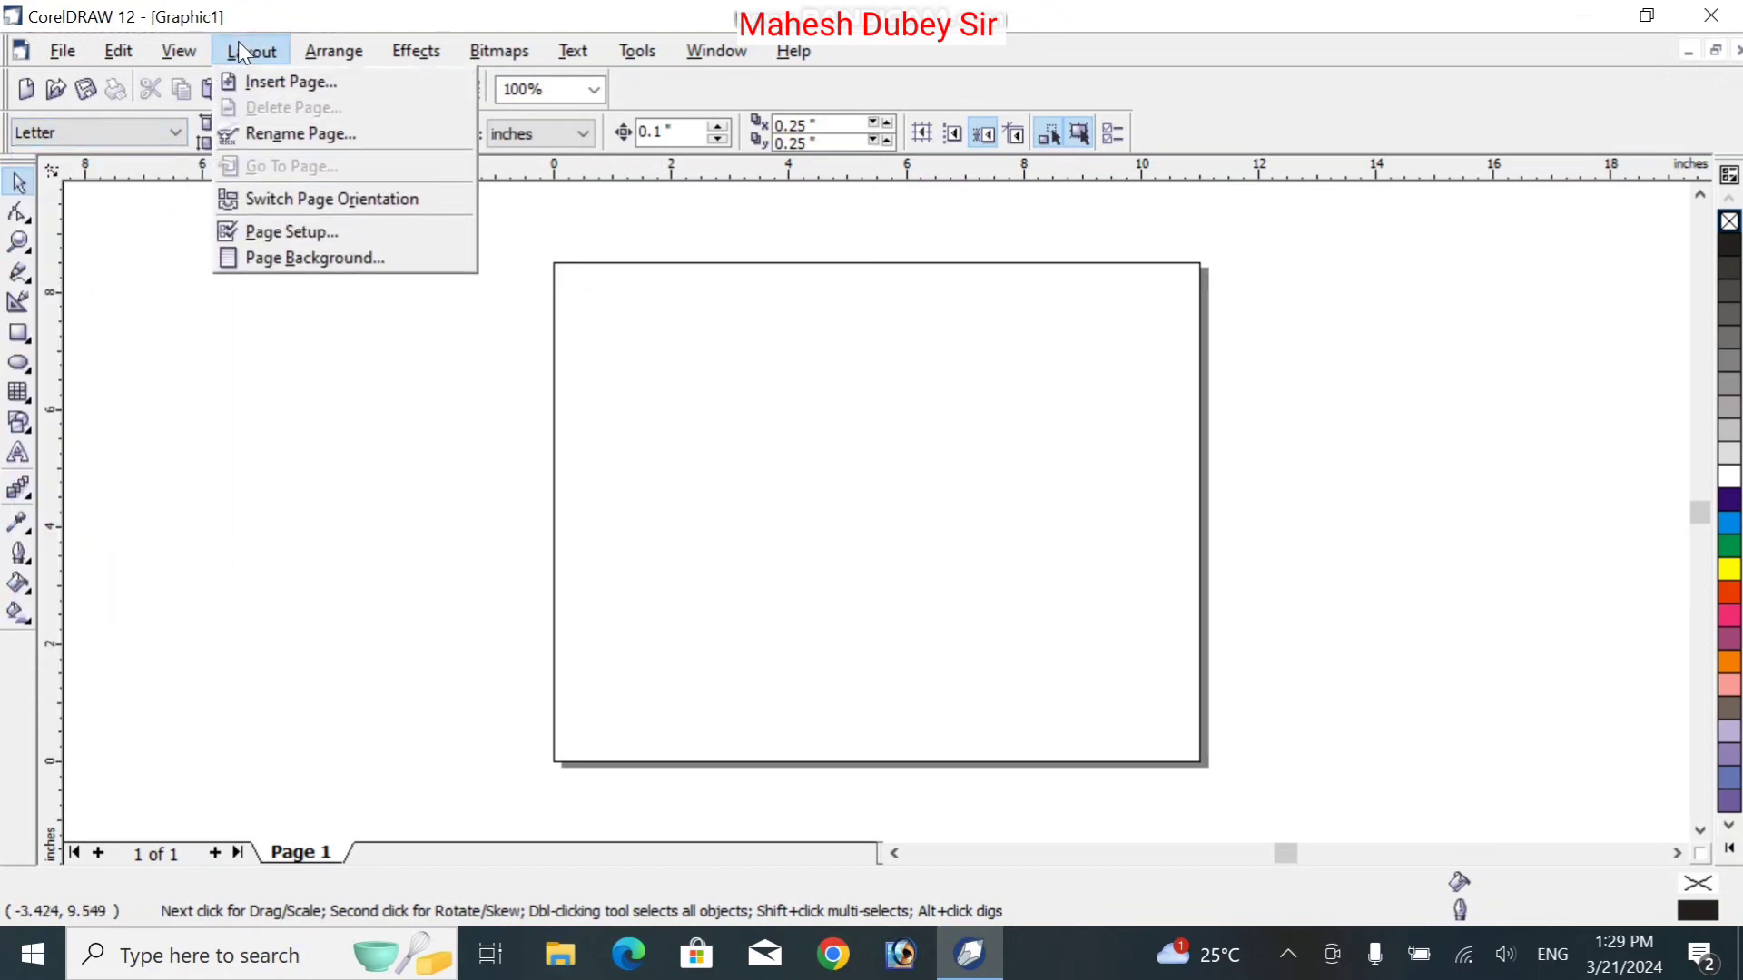
left_click(338, 233)
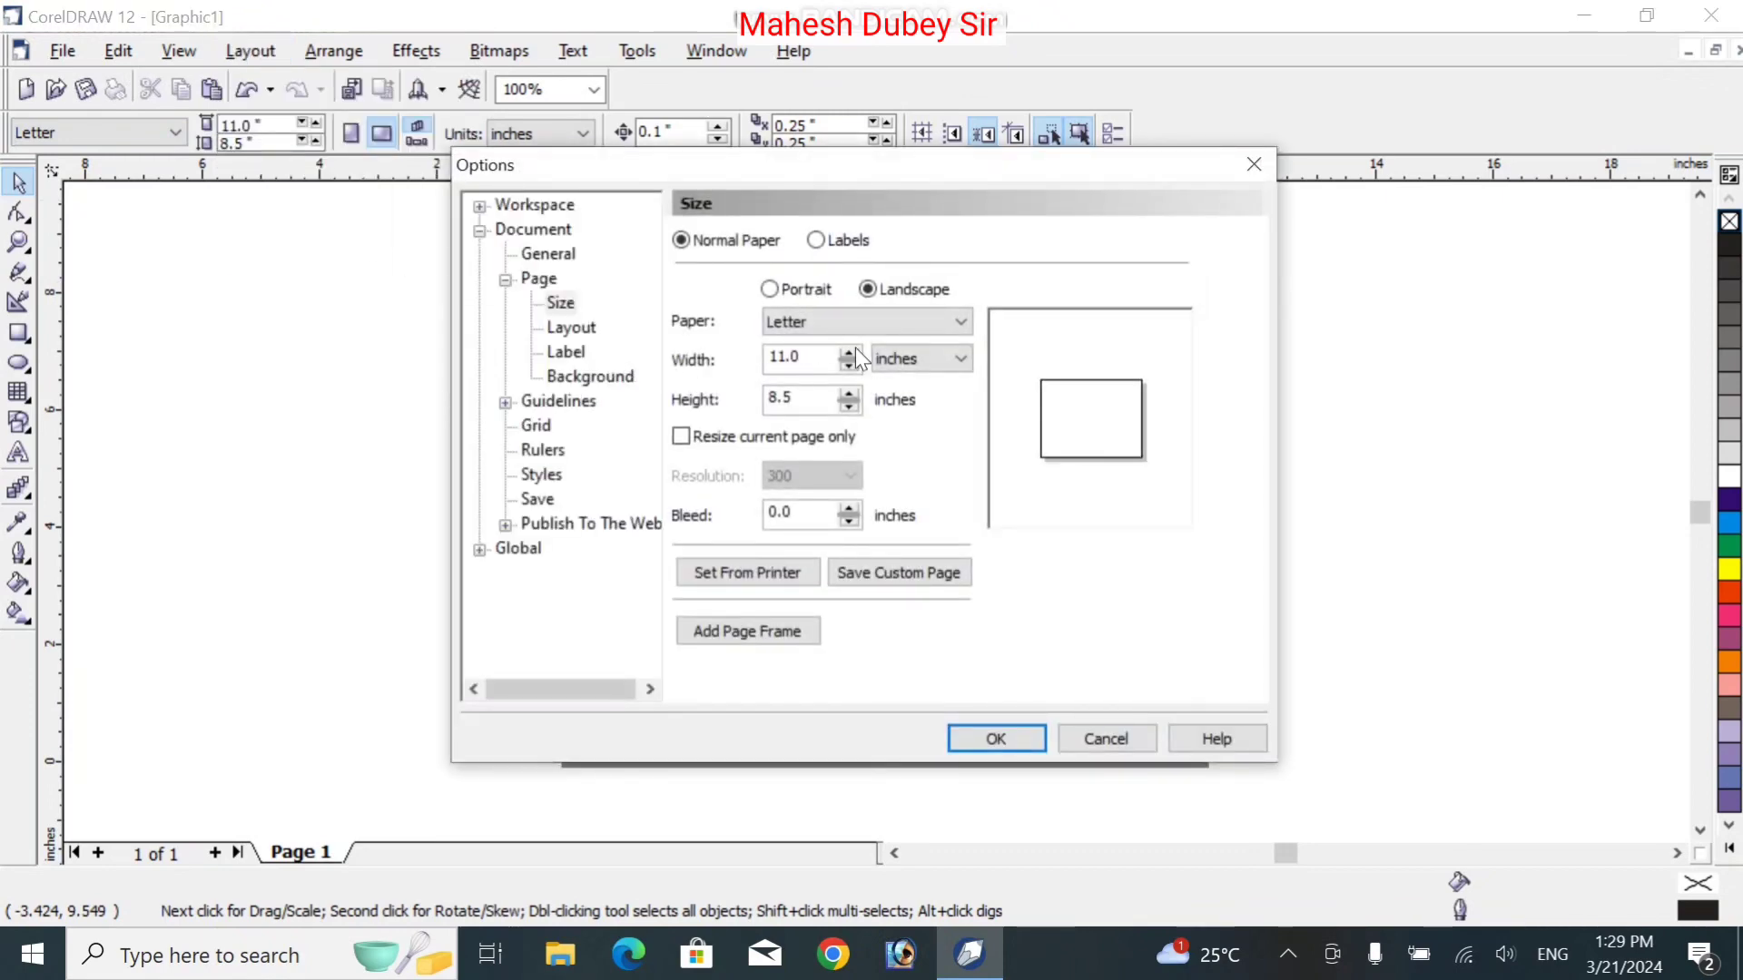
Switch the page units to feet and set width 6 and height 4
left_click(807, 365)
left_click(935, 361)
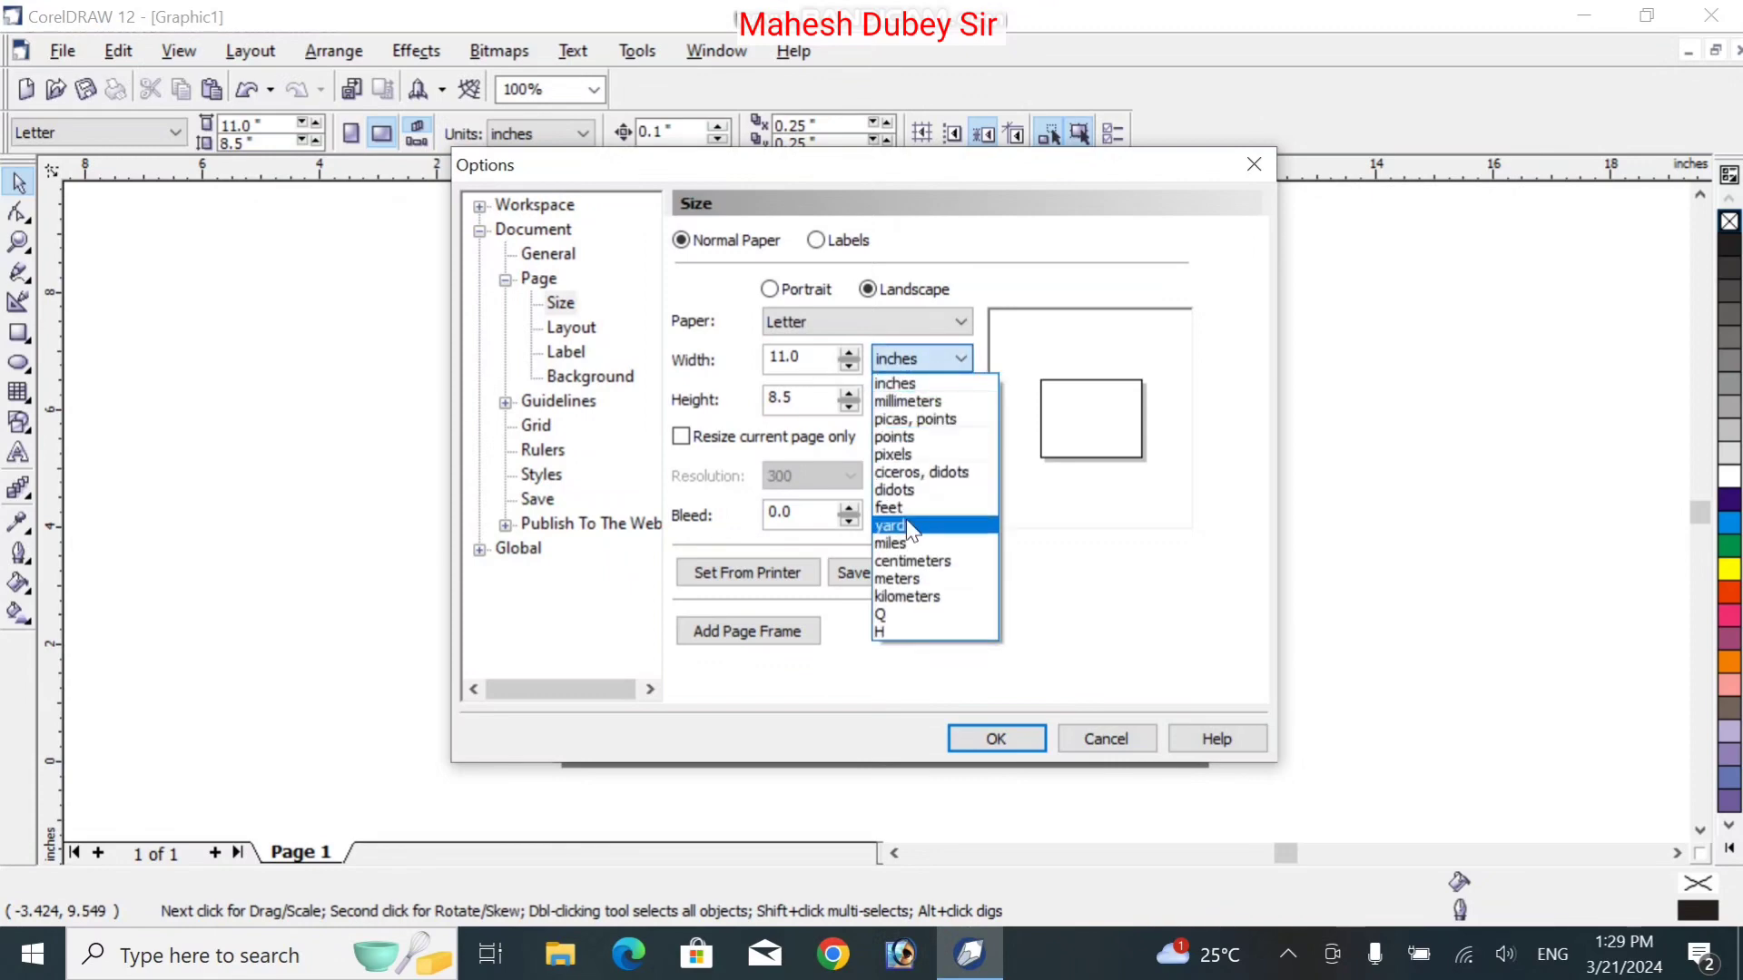
left_click(910, 508)
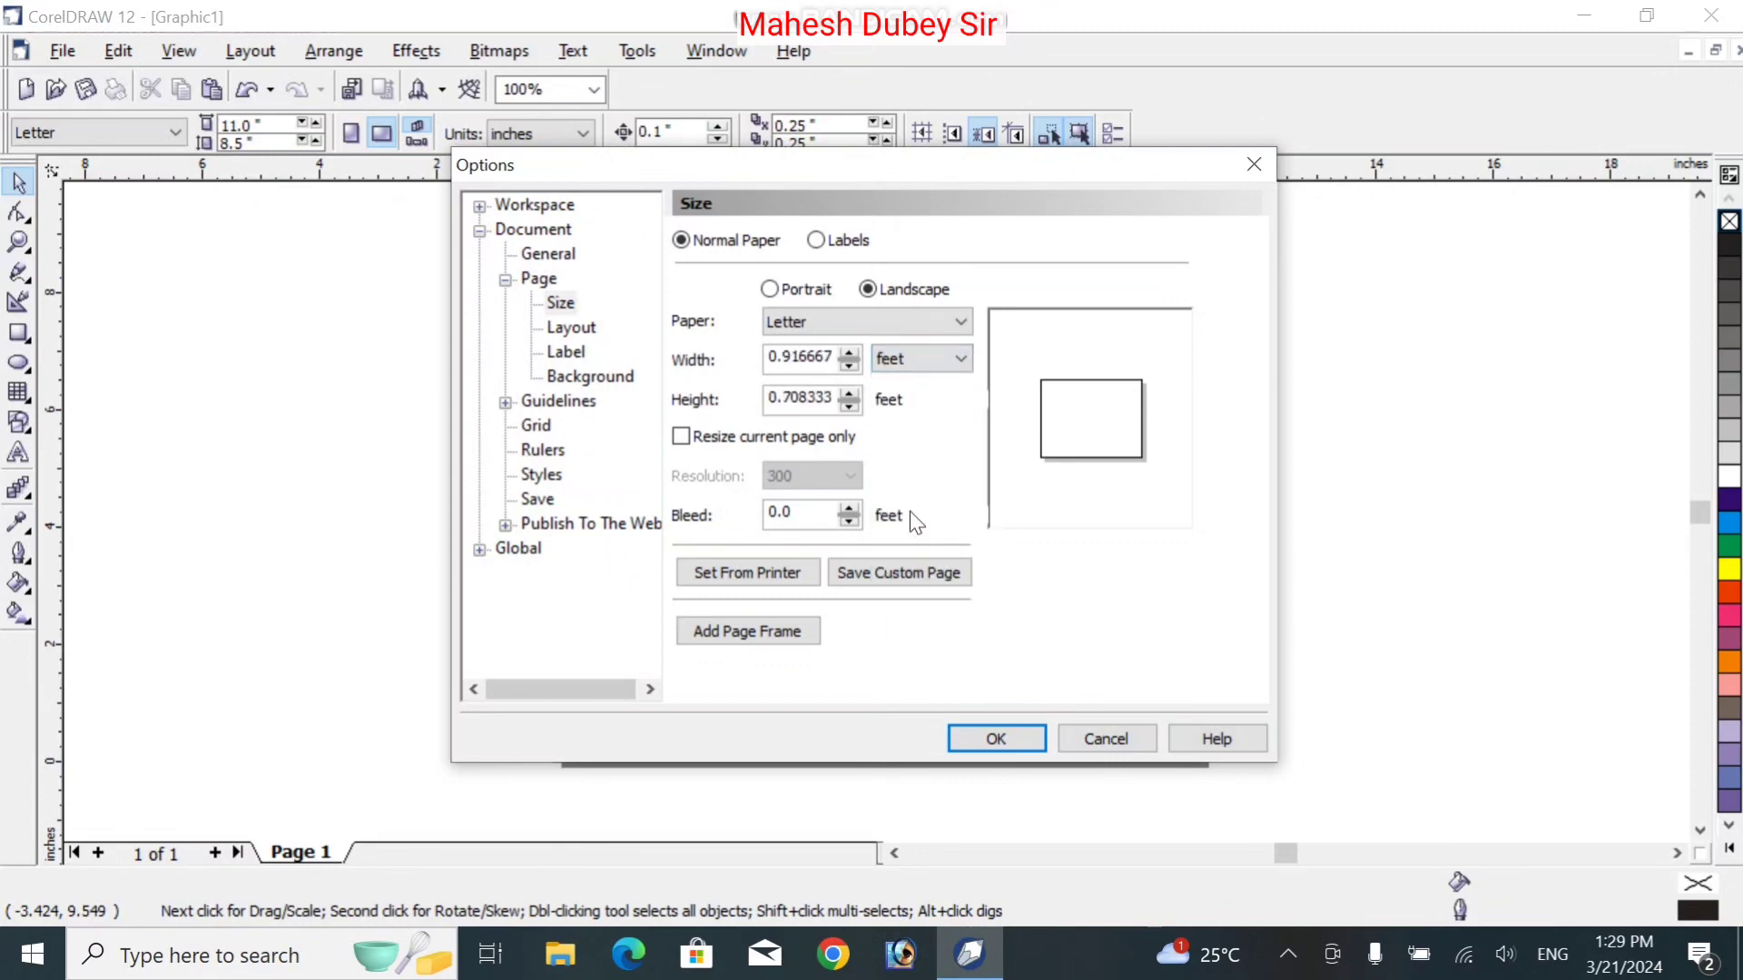
double_click(815, 360)
key("BackSpace")
key("Tab")
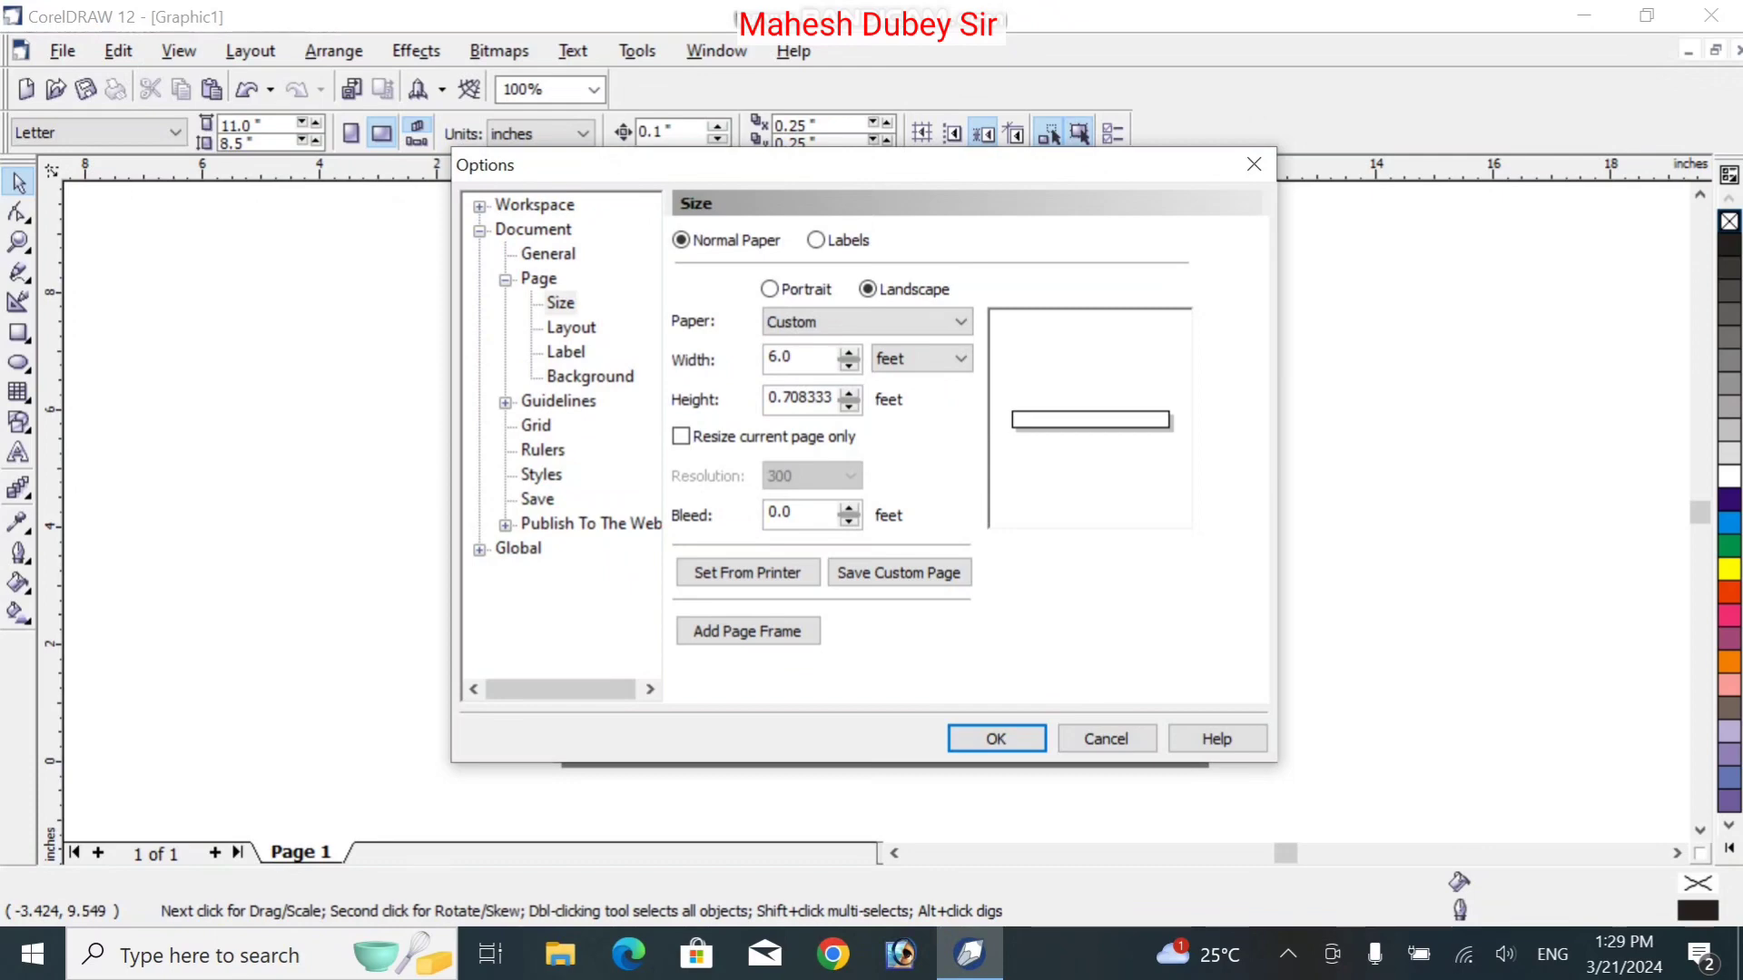
key("Tab")
type("4")
key("Tab")
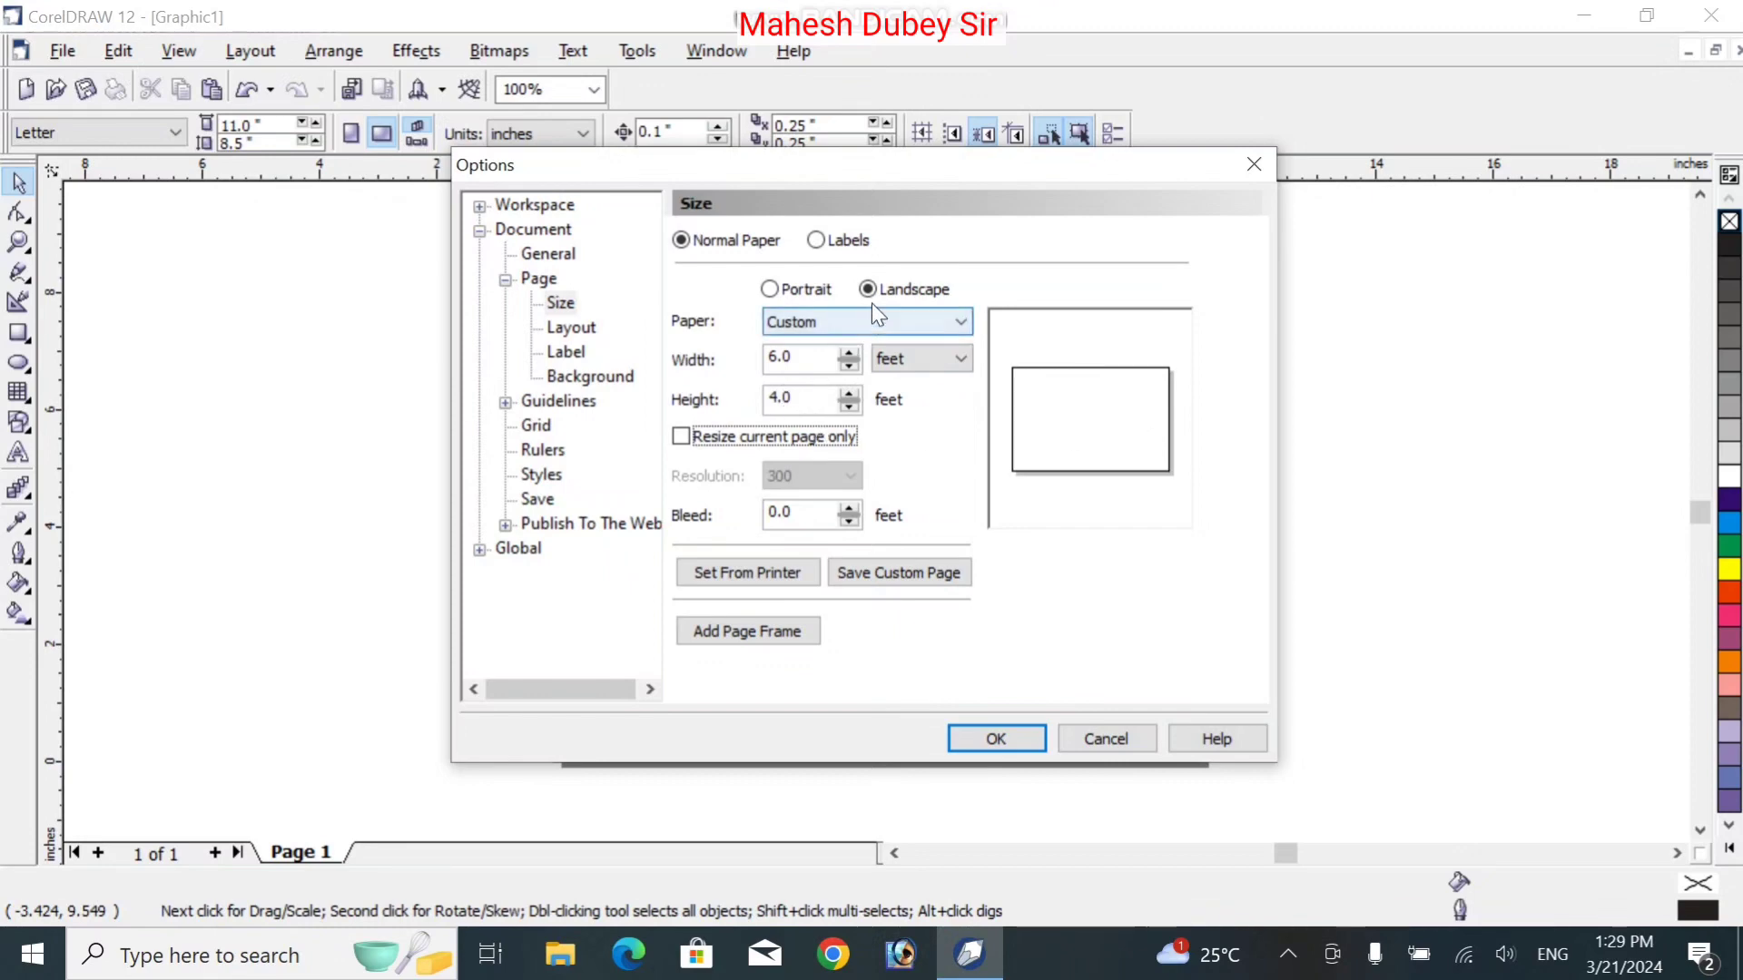
left_click(969, 737)
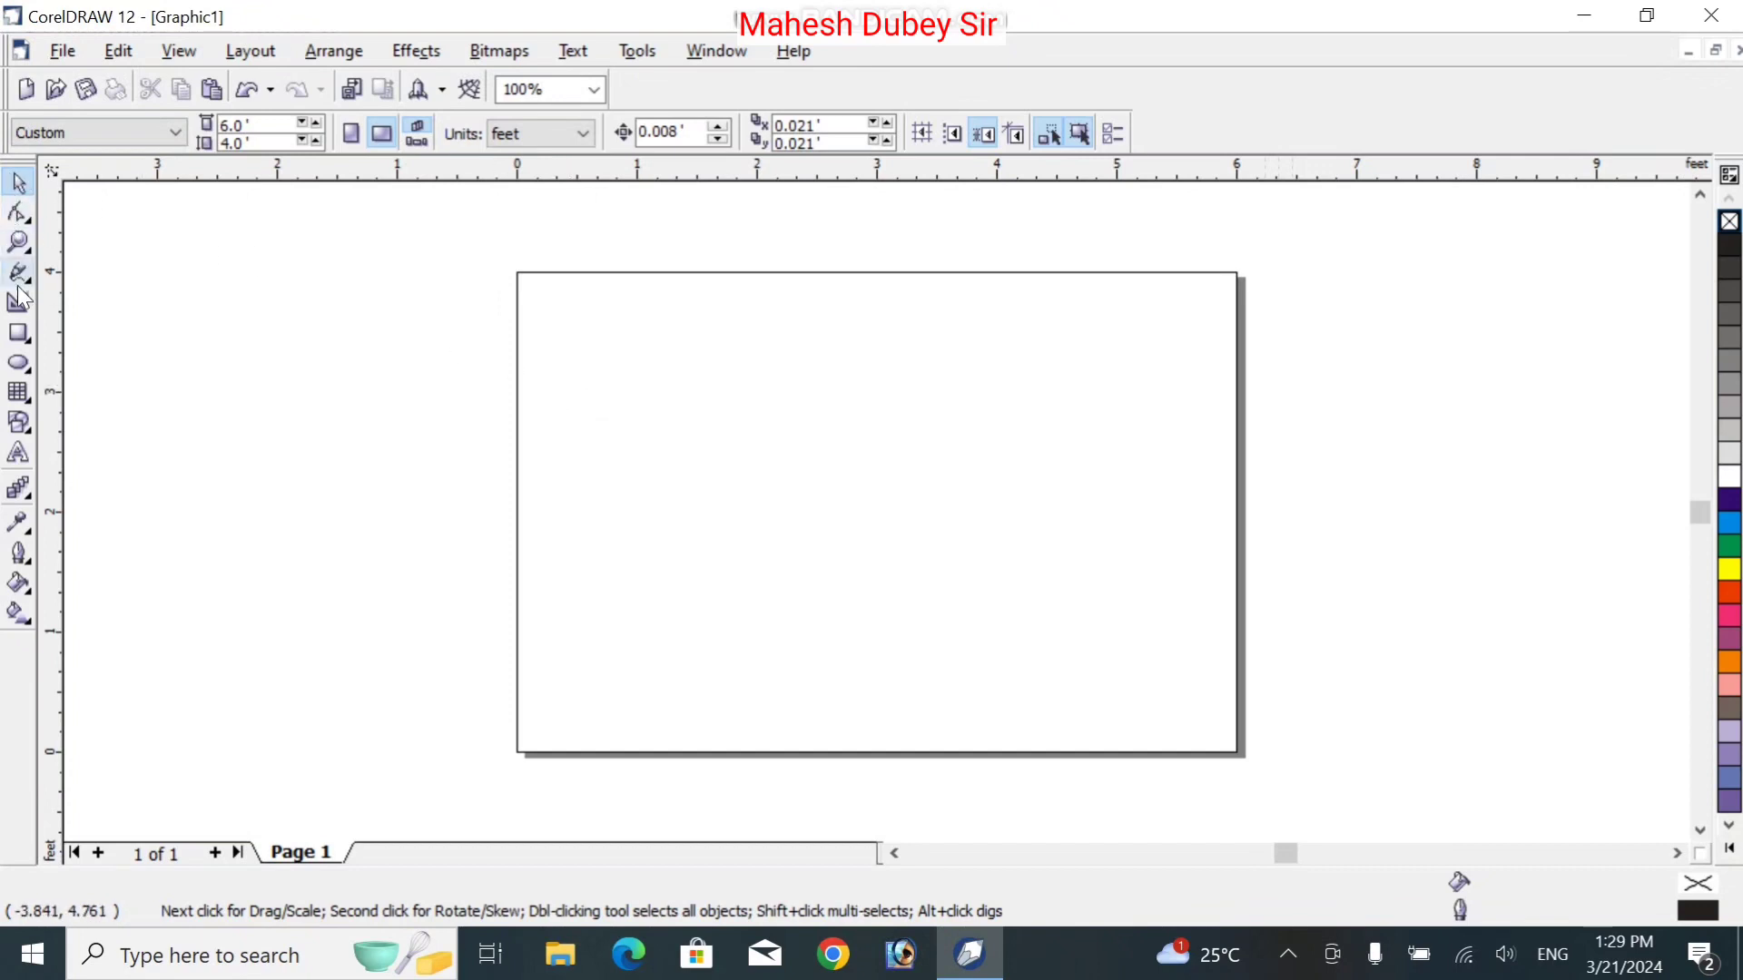
left_click(20, 334)
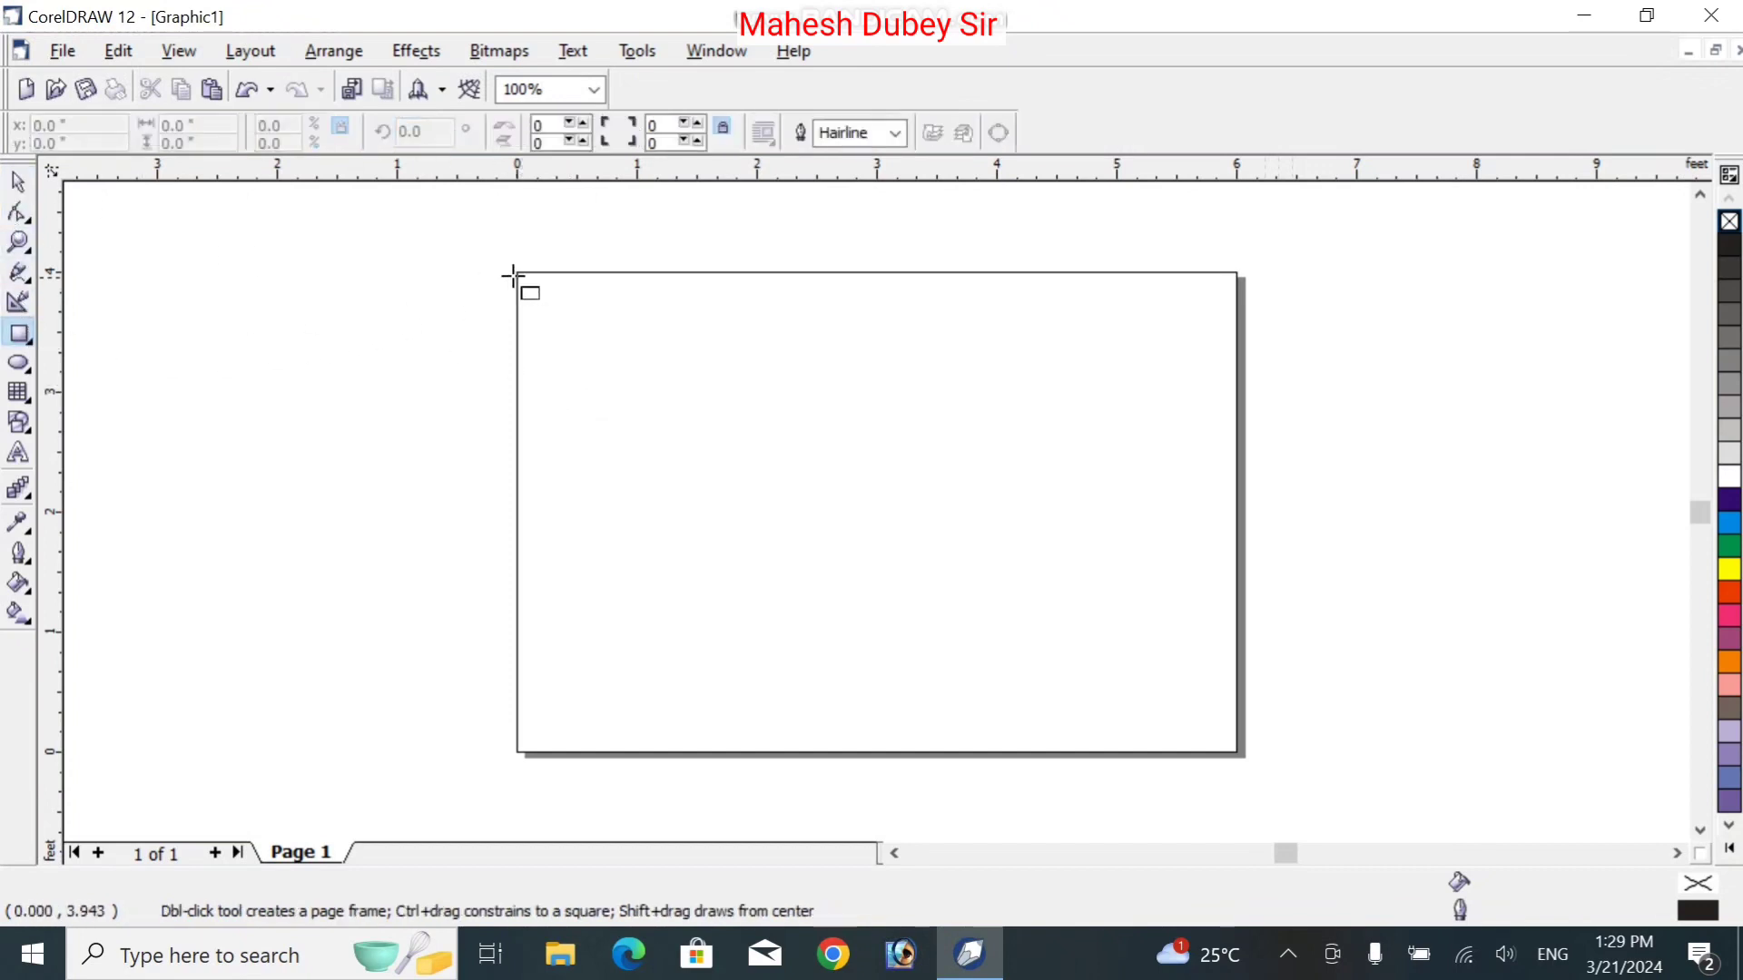
left_click_drag(514, 272, 1236, 755)
left_click(18, 182)
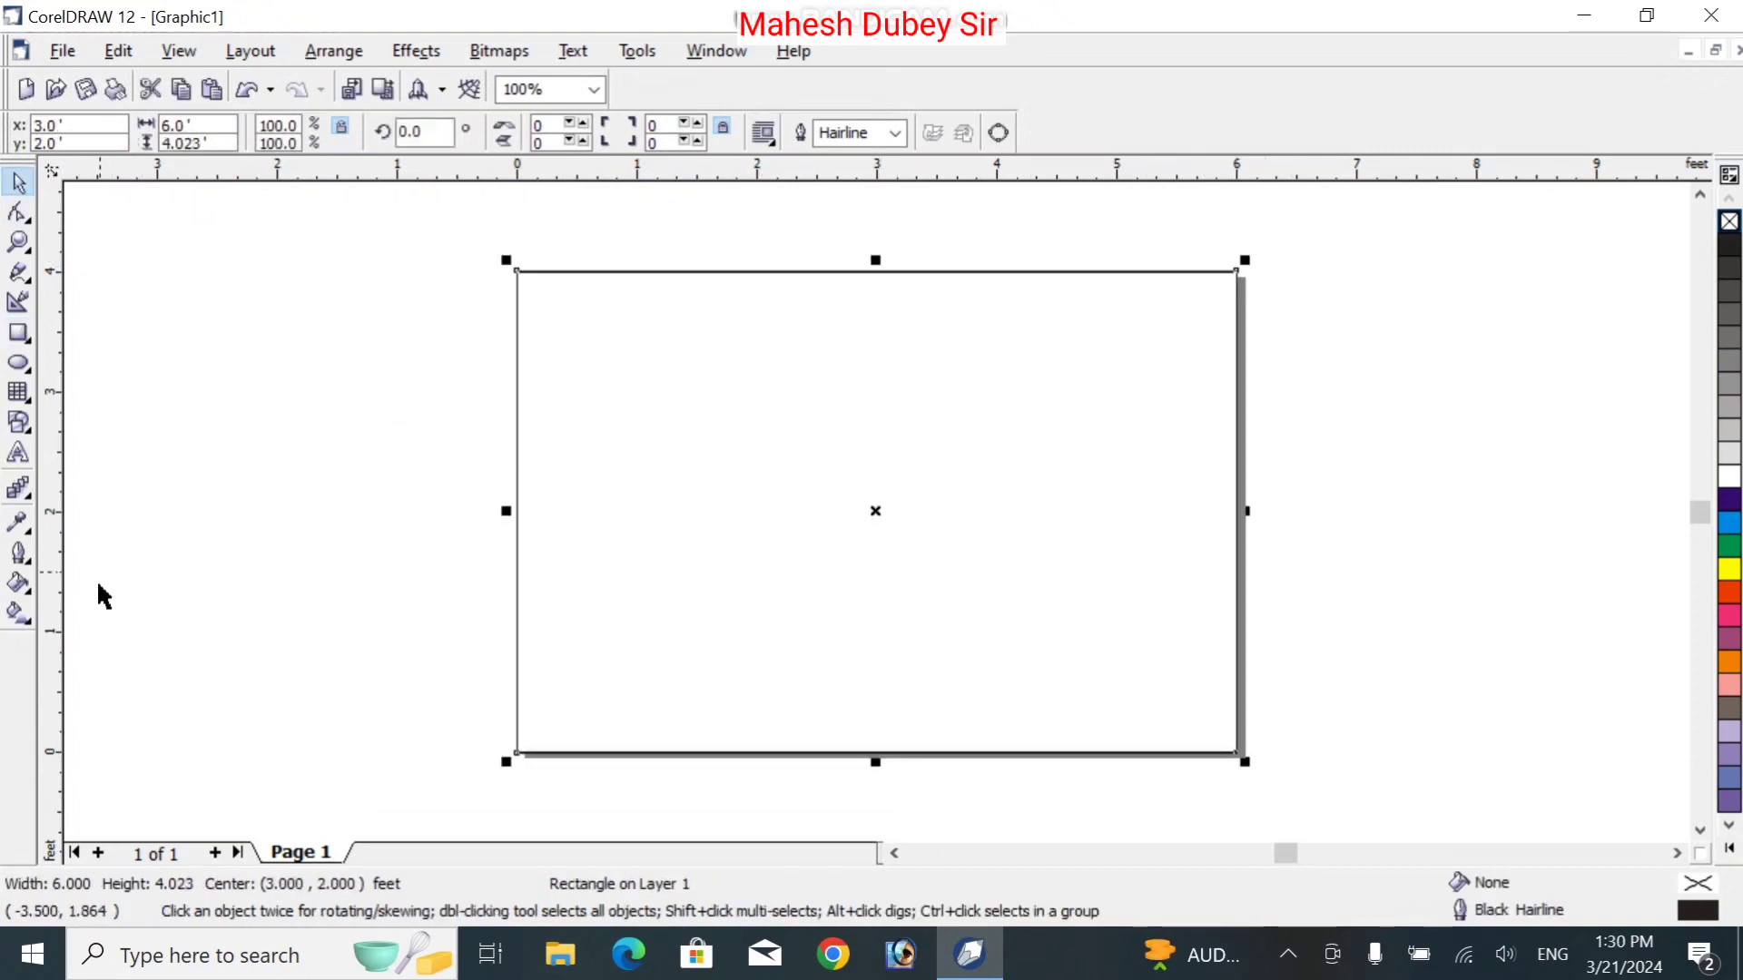
left_click(30, 618)
left_click(98, 623)
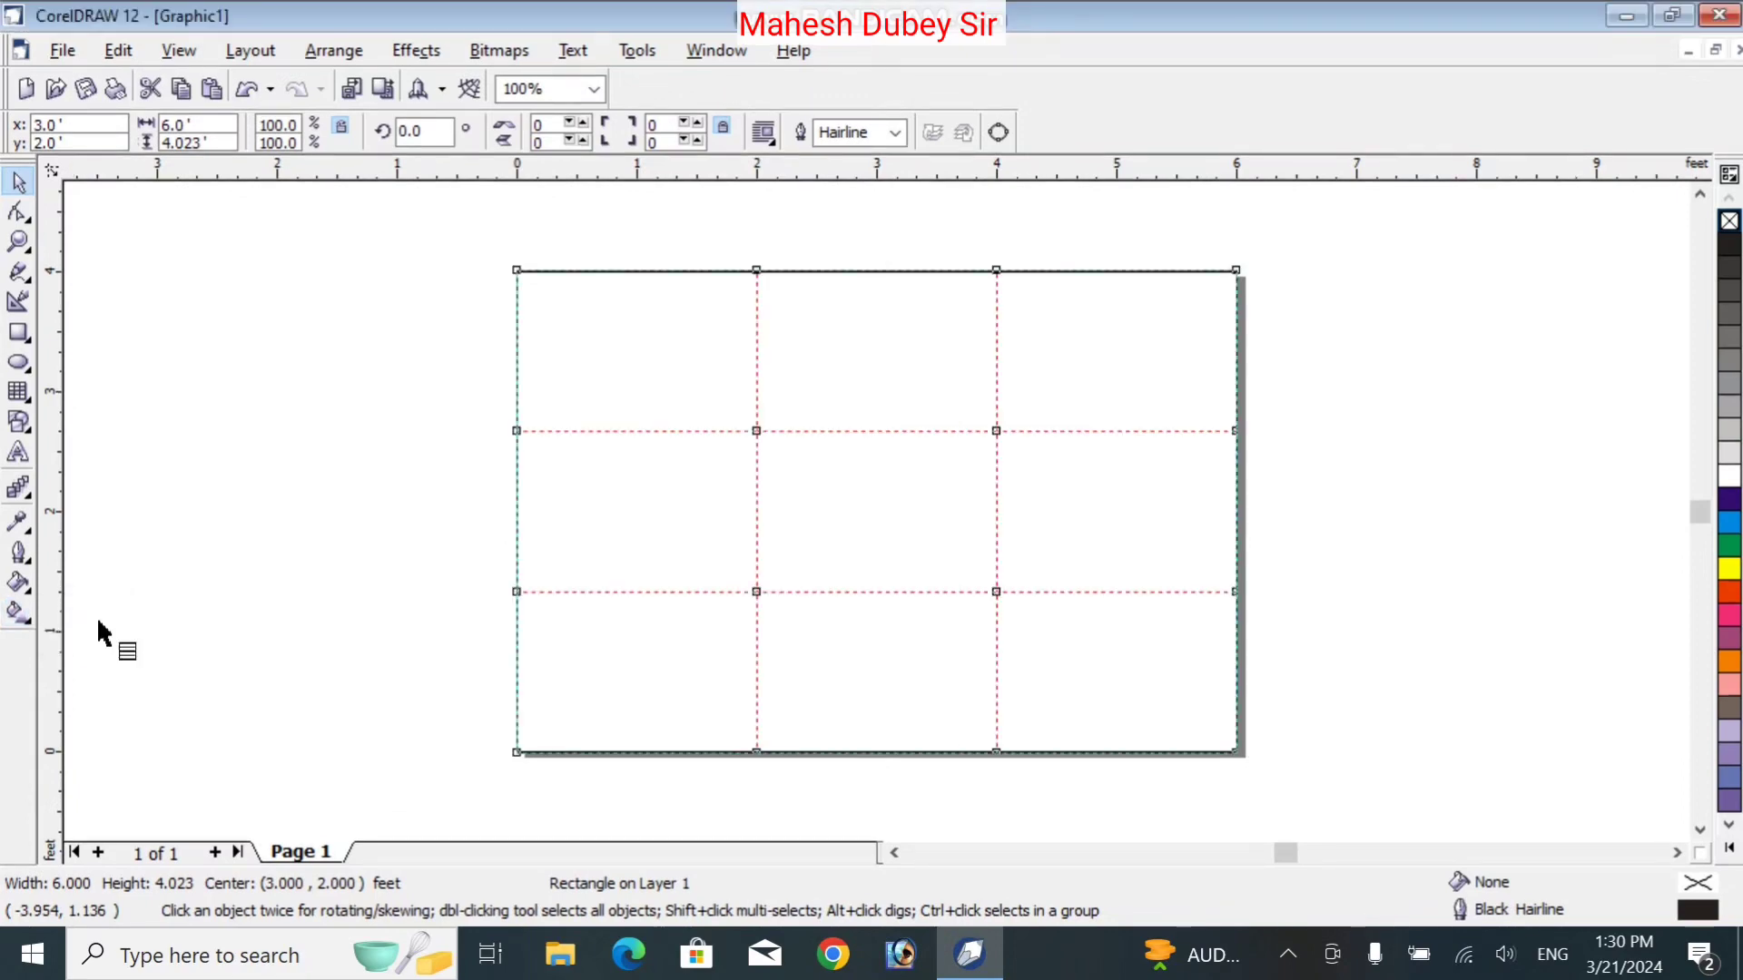
left_click(602, 354)
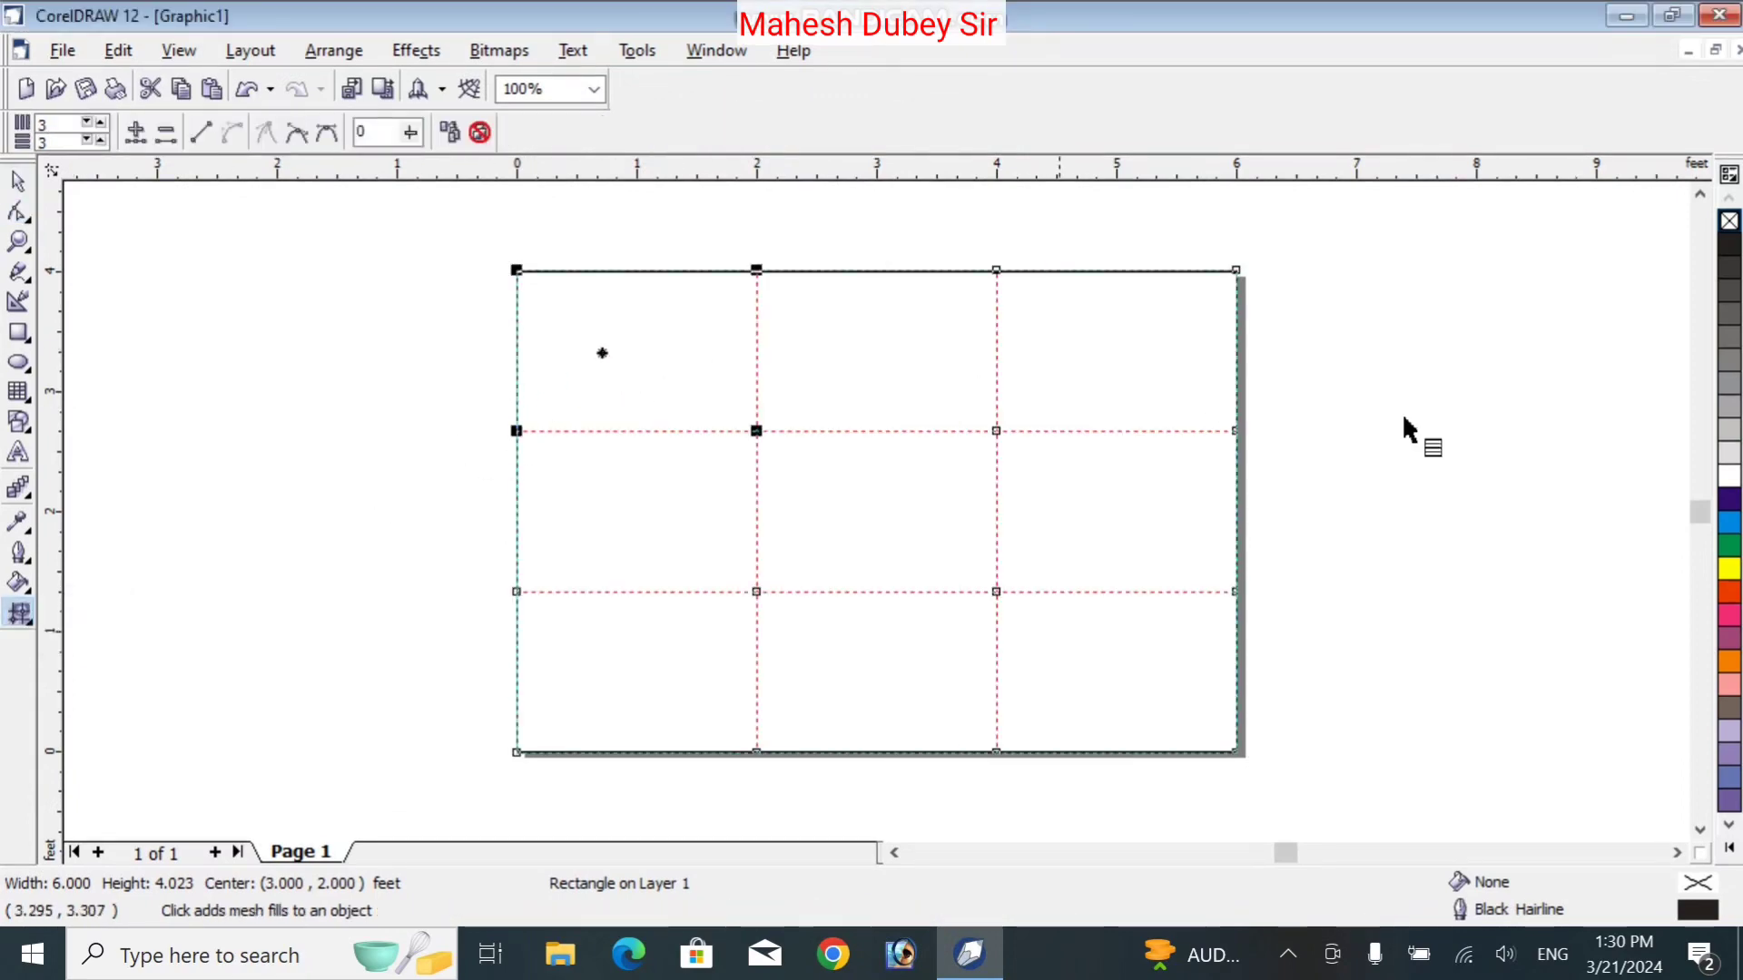
left_click(1729, 597)
left_click(904, 299)
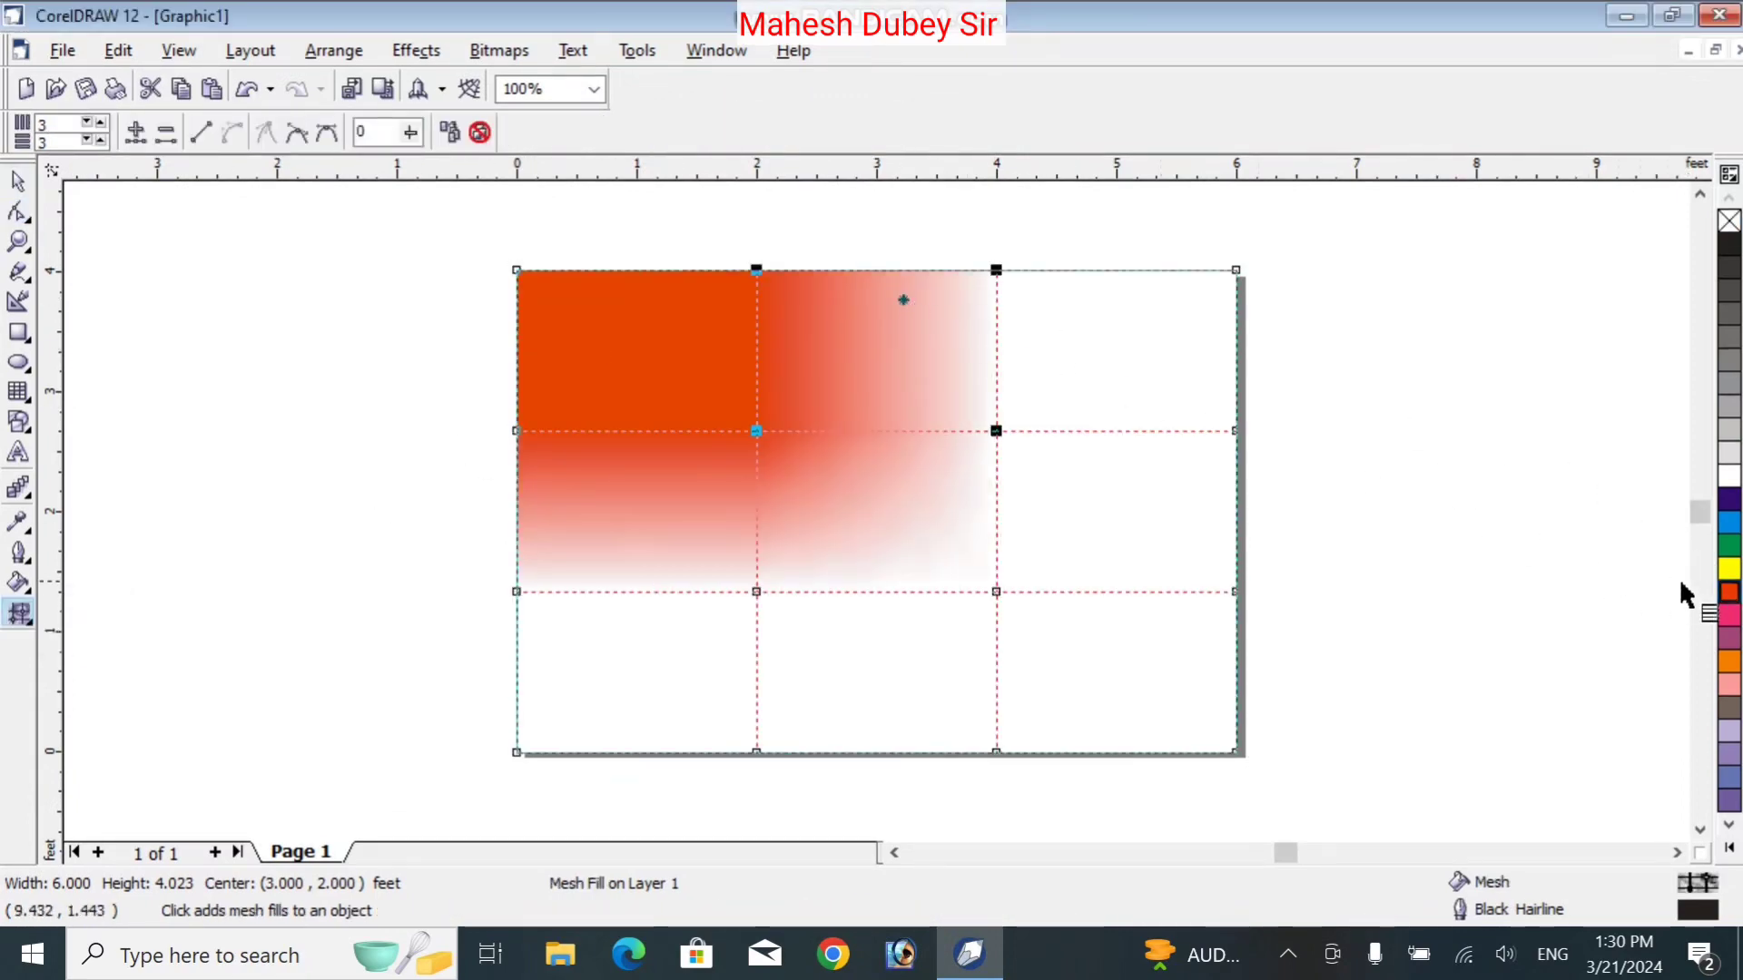
left_click(1730, 574)
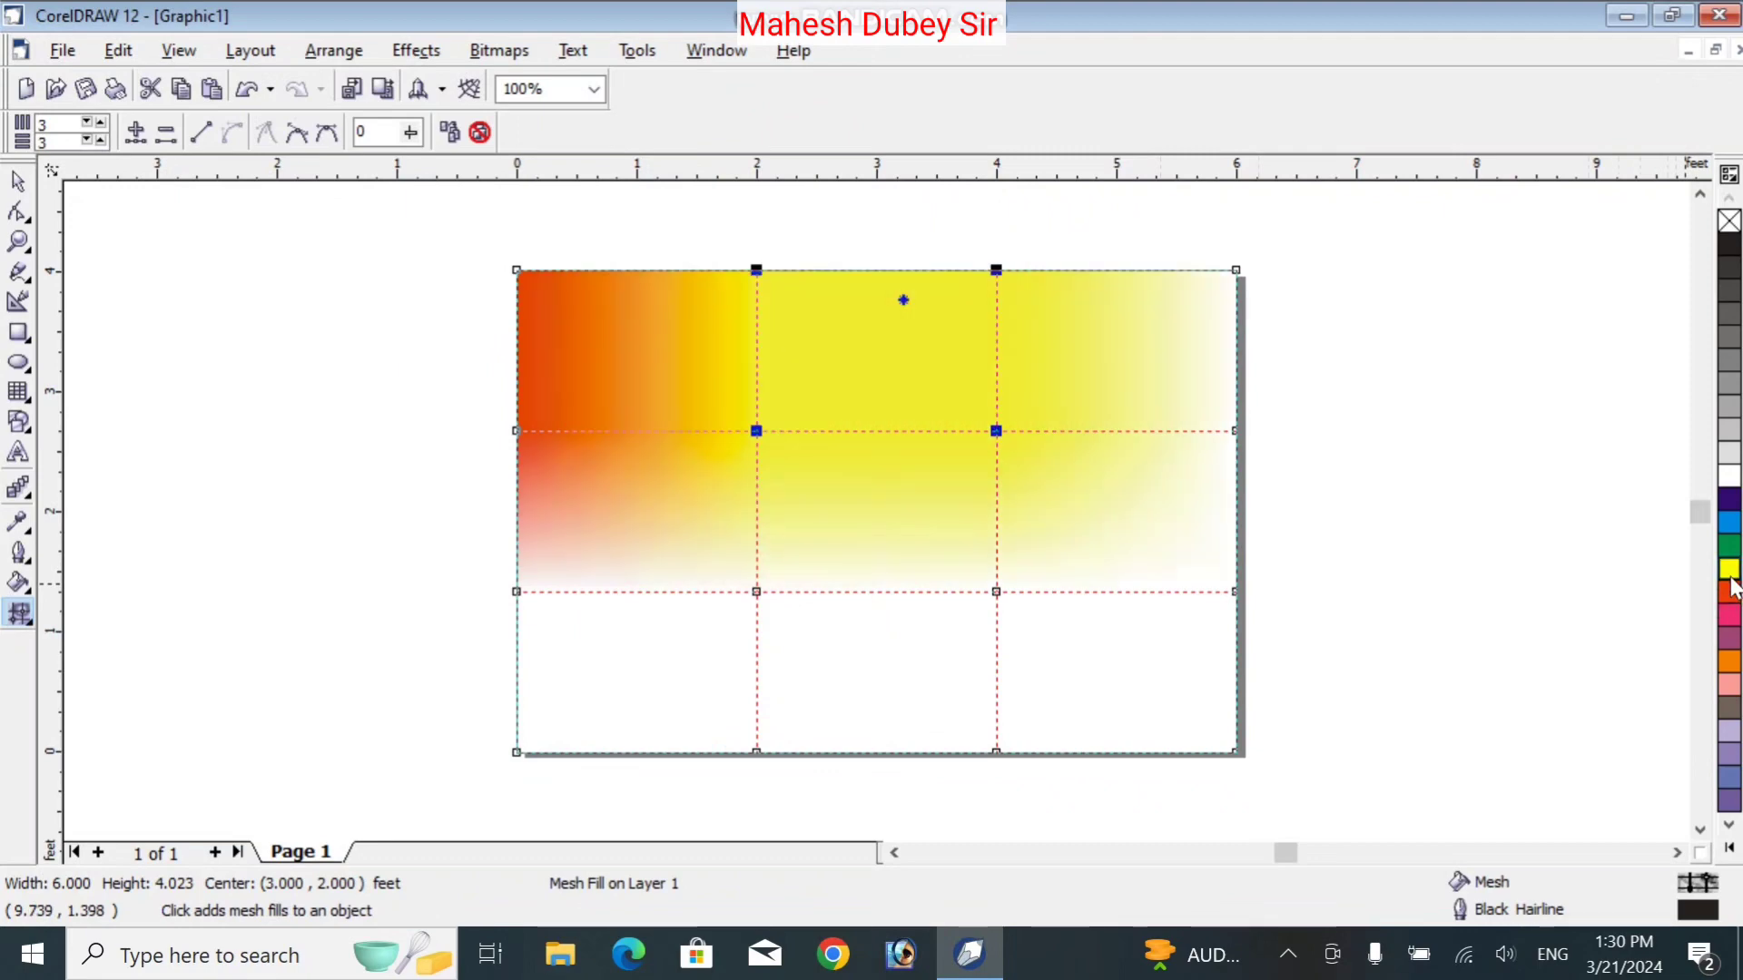
left_click(18, 181)
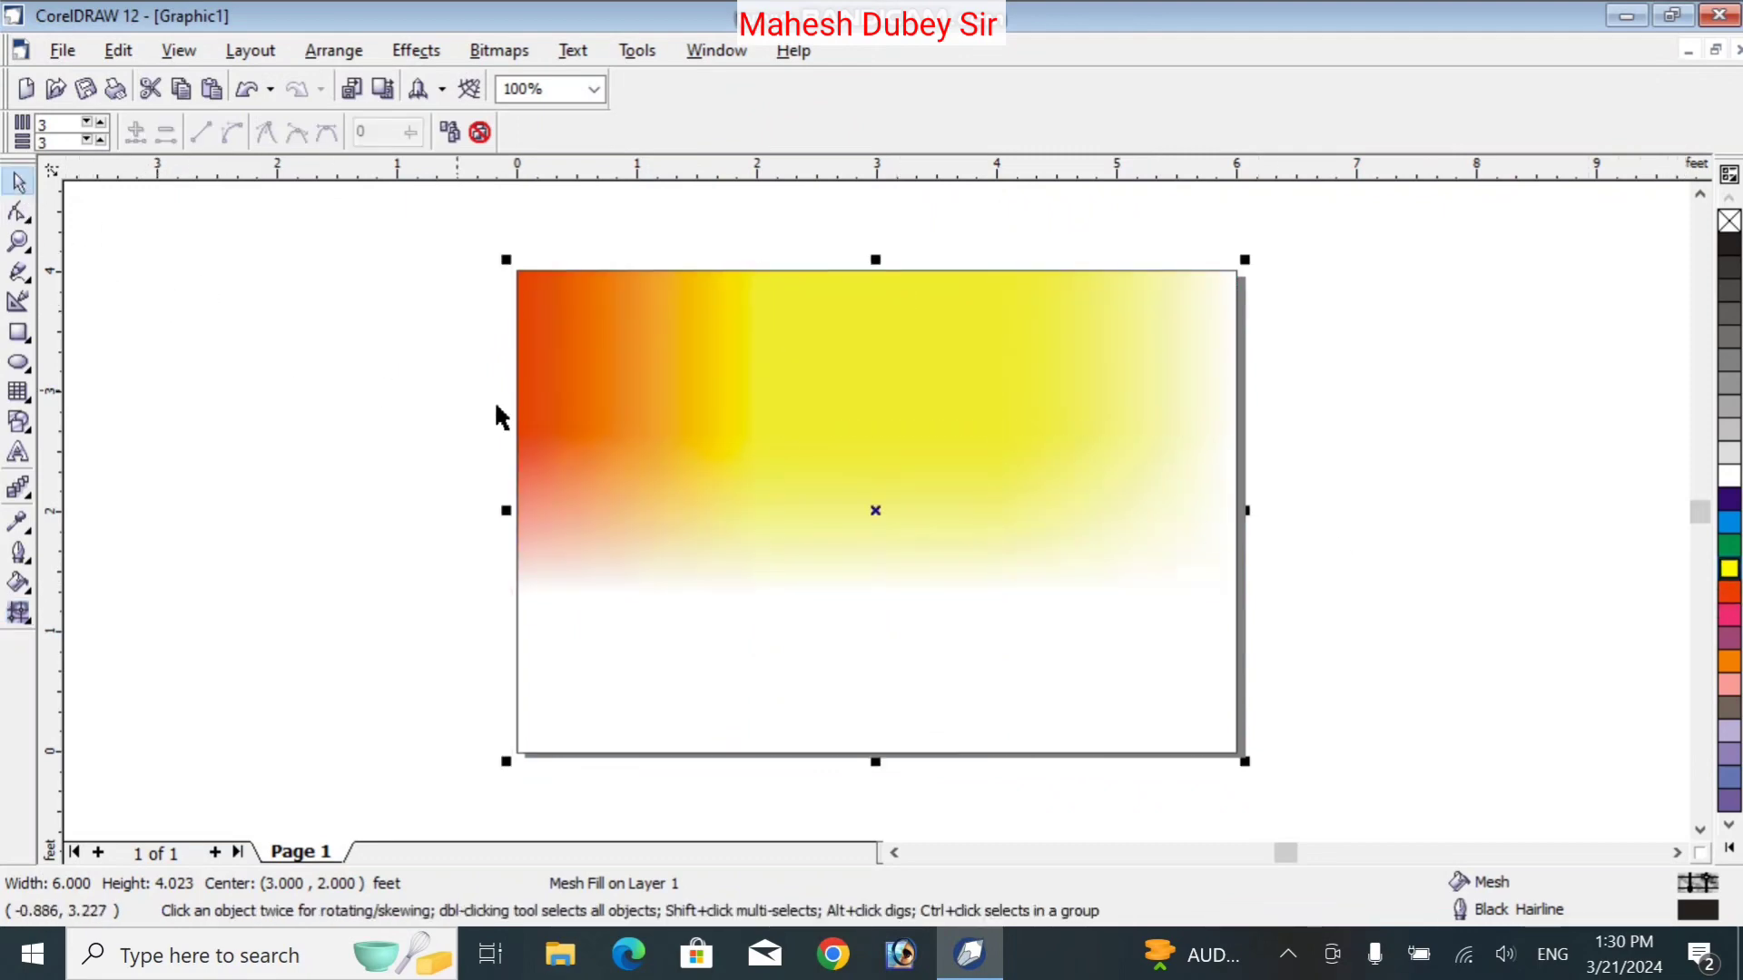
key("Delete")
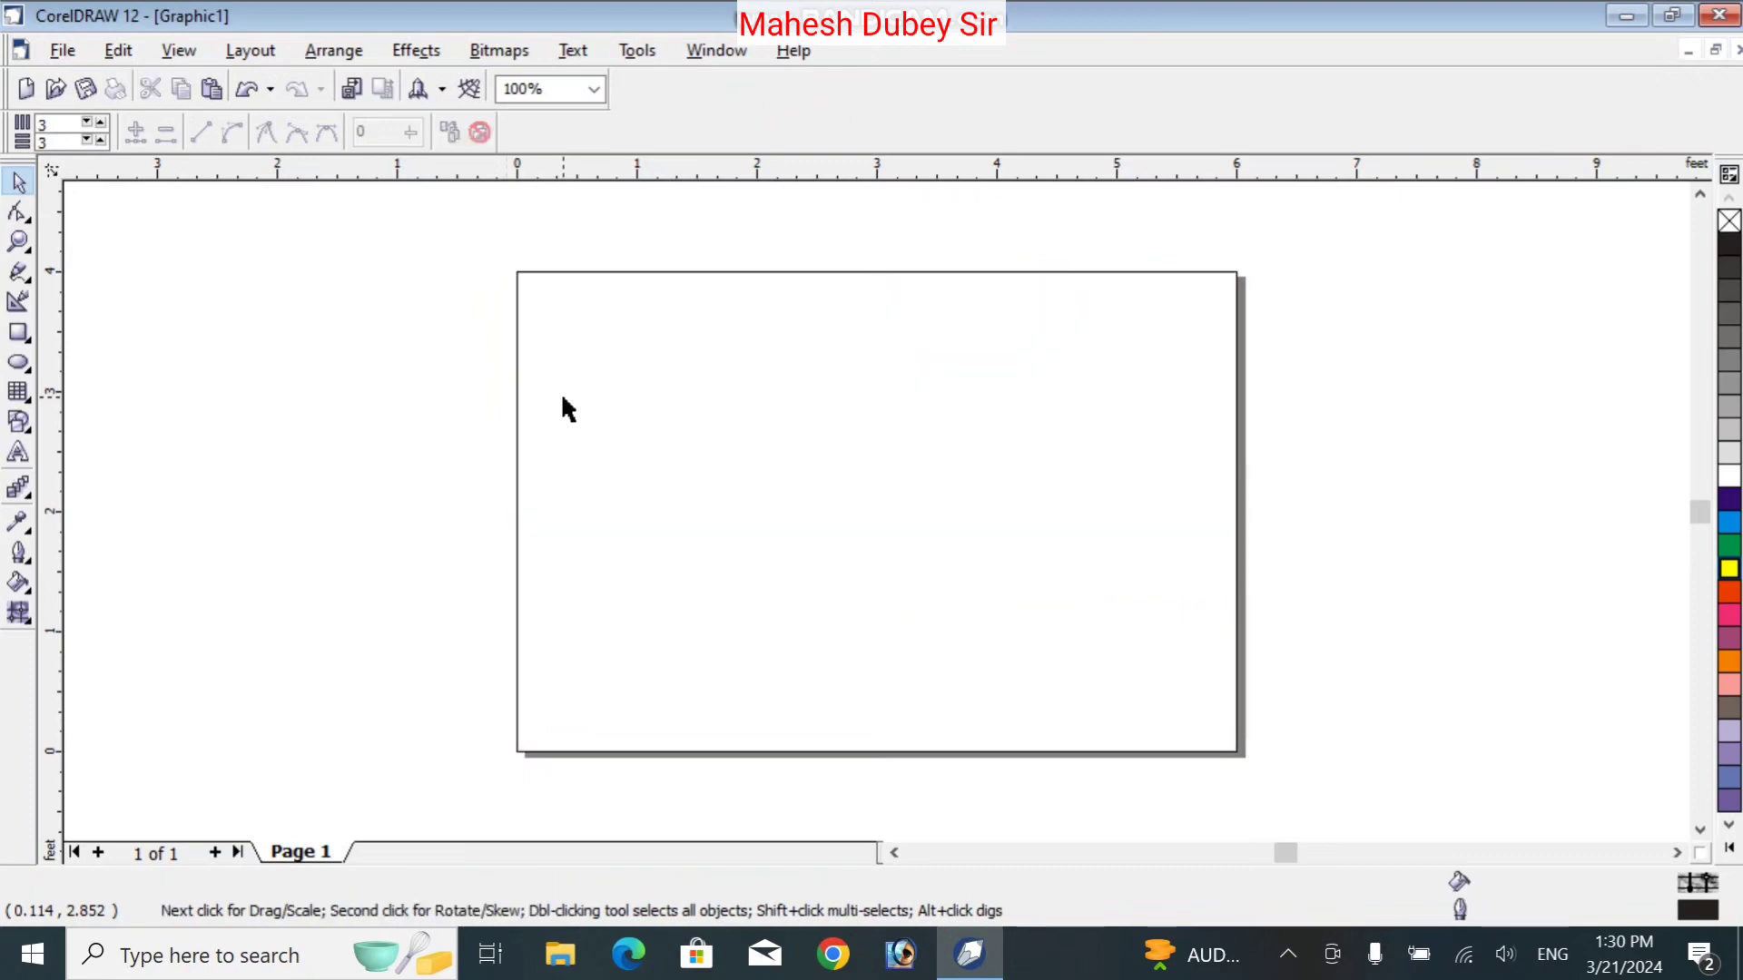
Import the pngtree Holi festival background JPG from the Desktop
left_click(66, 53)
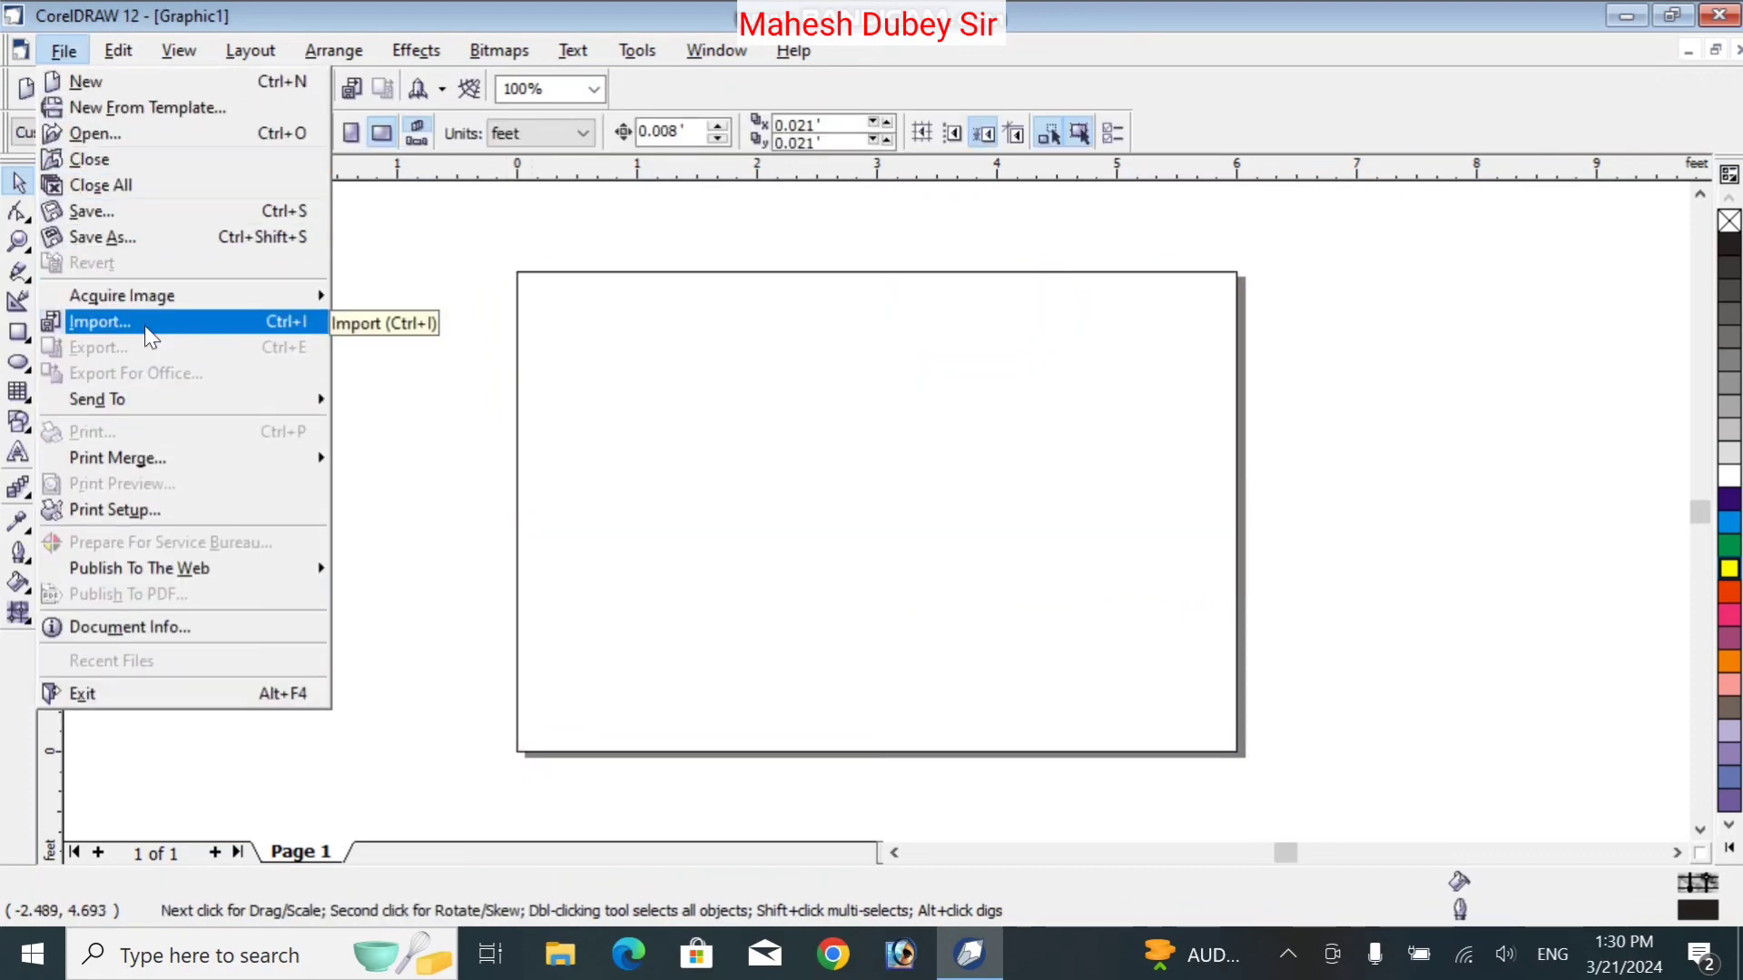
left_click(145, 328)
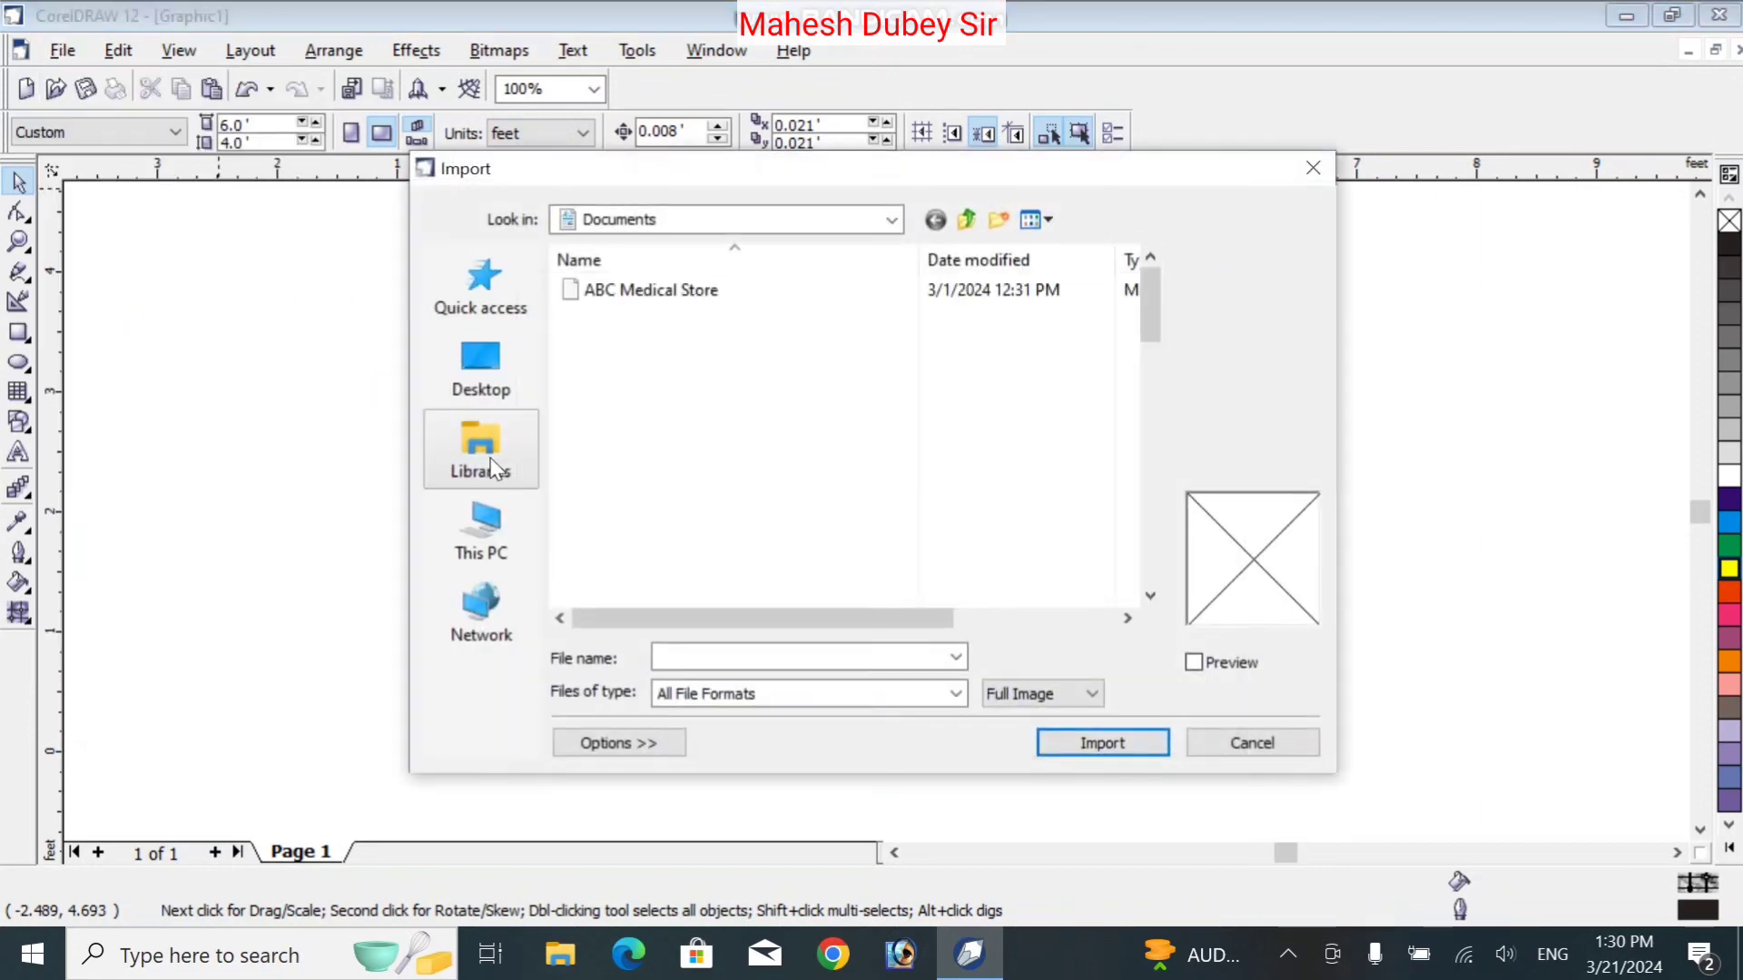
left_click(482, 368)
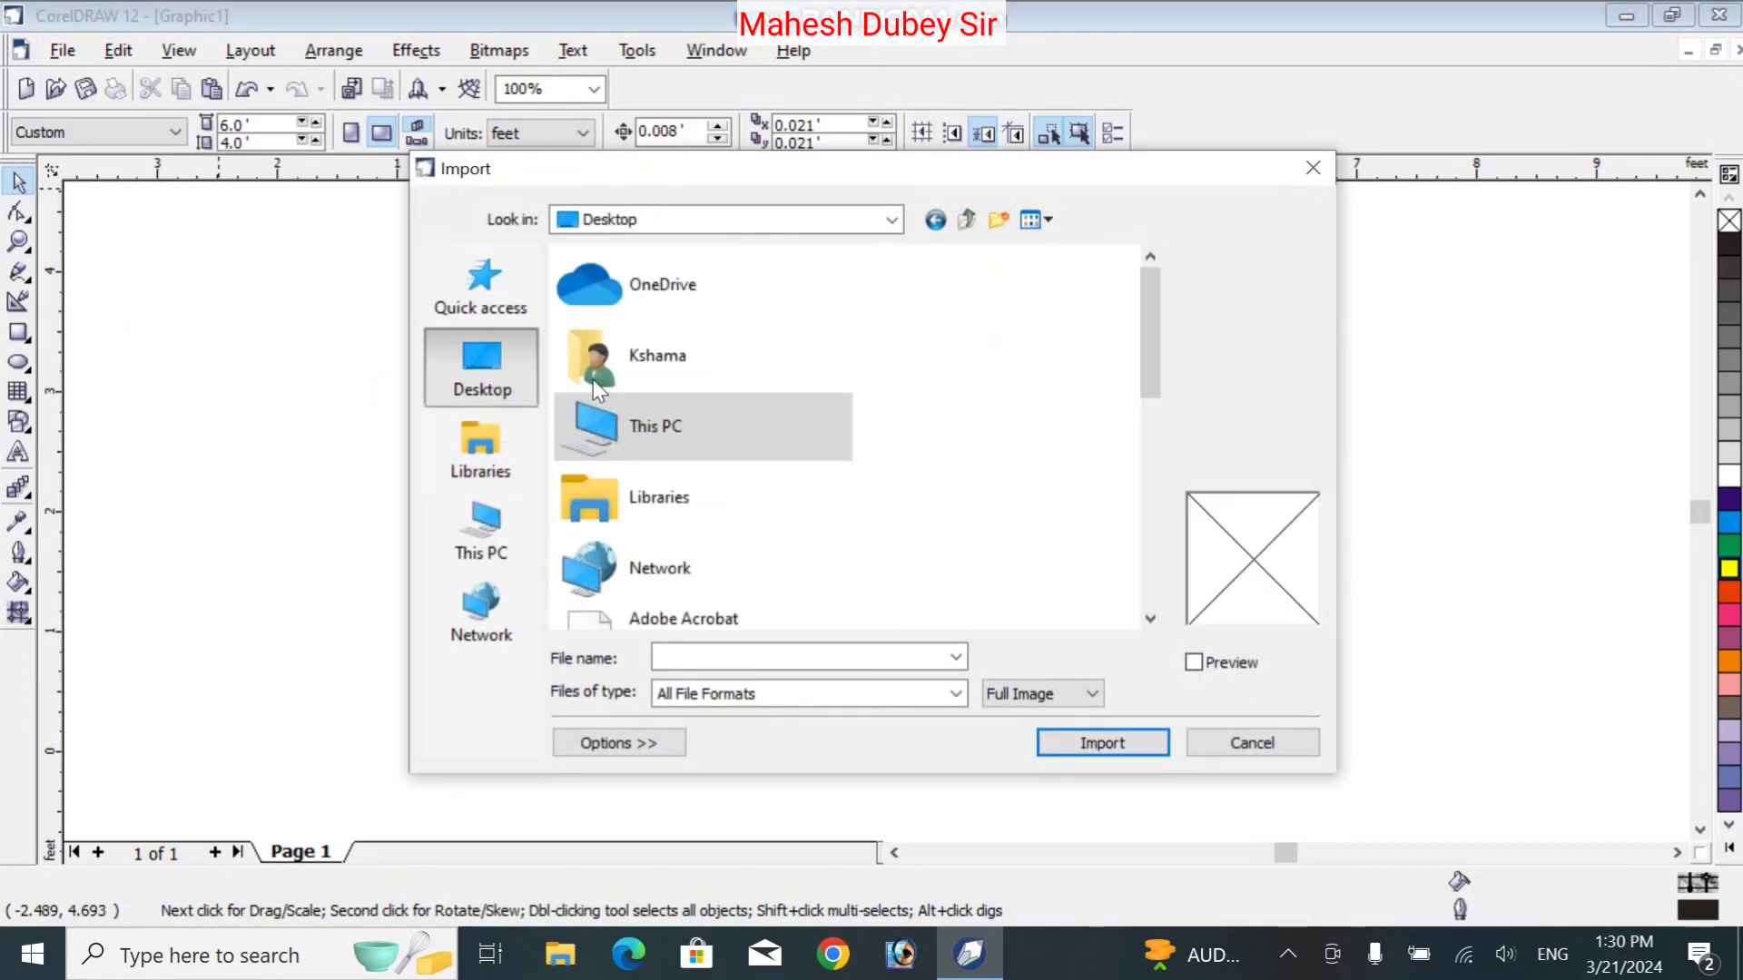
left_click_drag(1152, 340, 1151, 526)
left_click(709, 440)
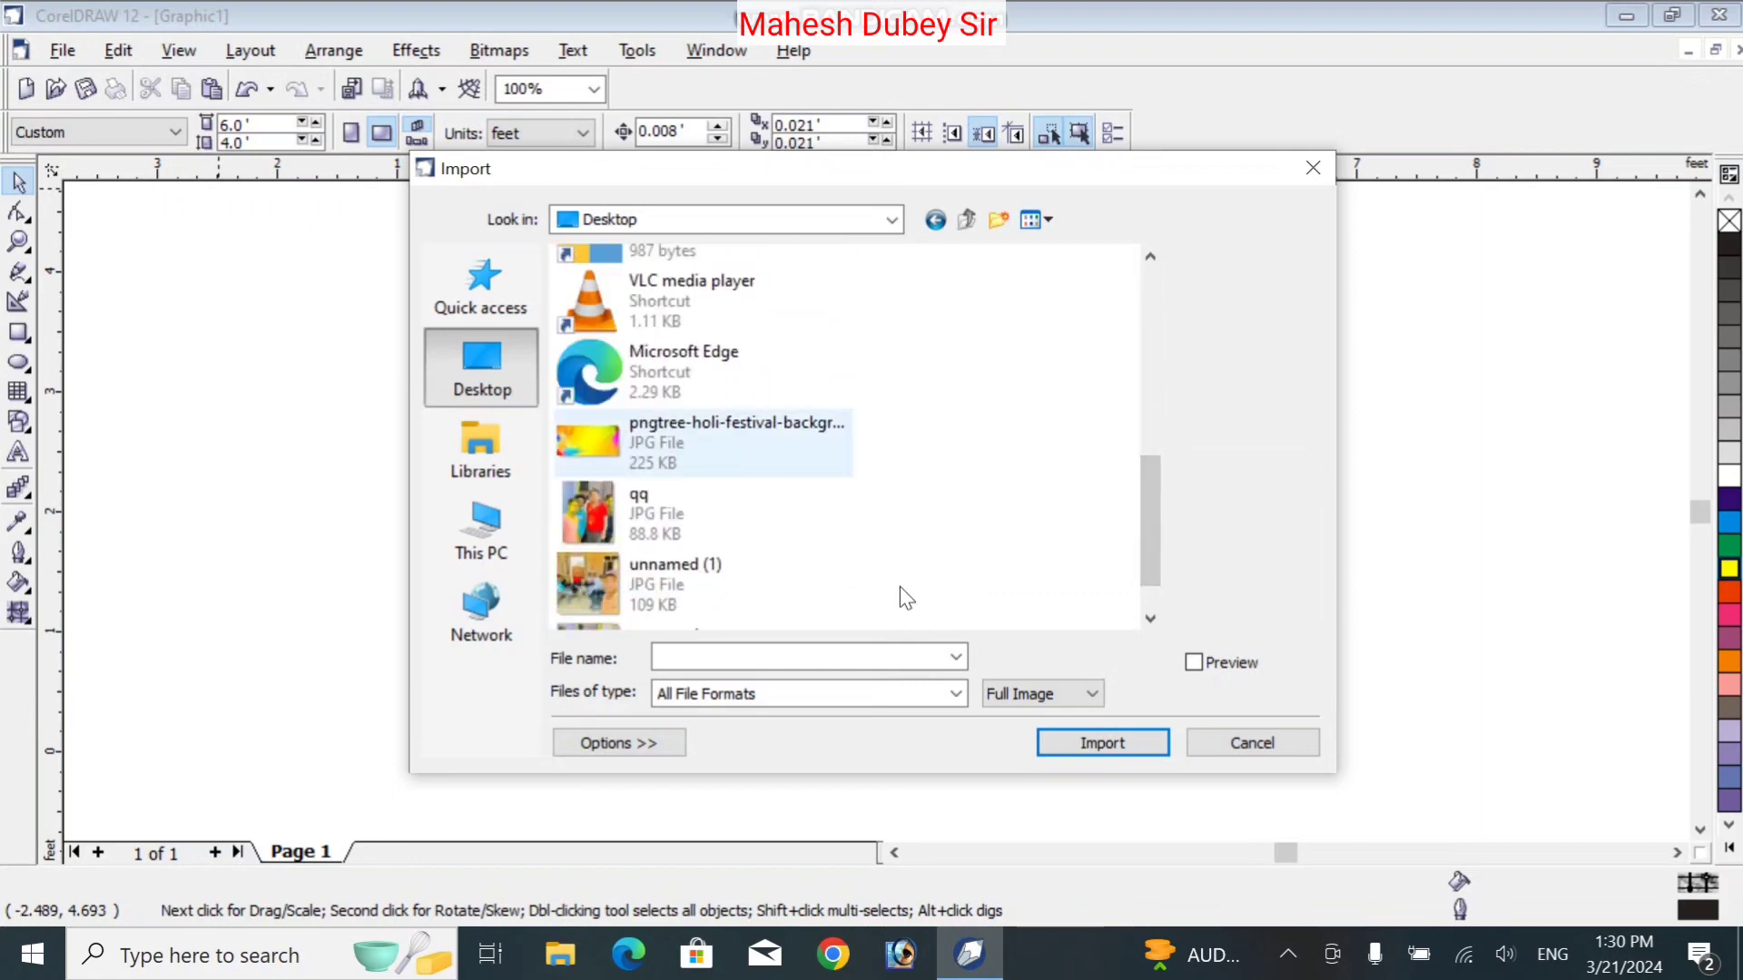
left_click(1114, 751)
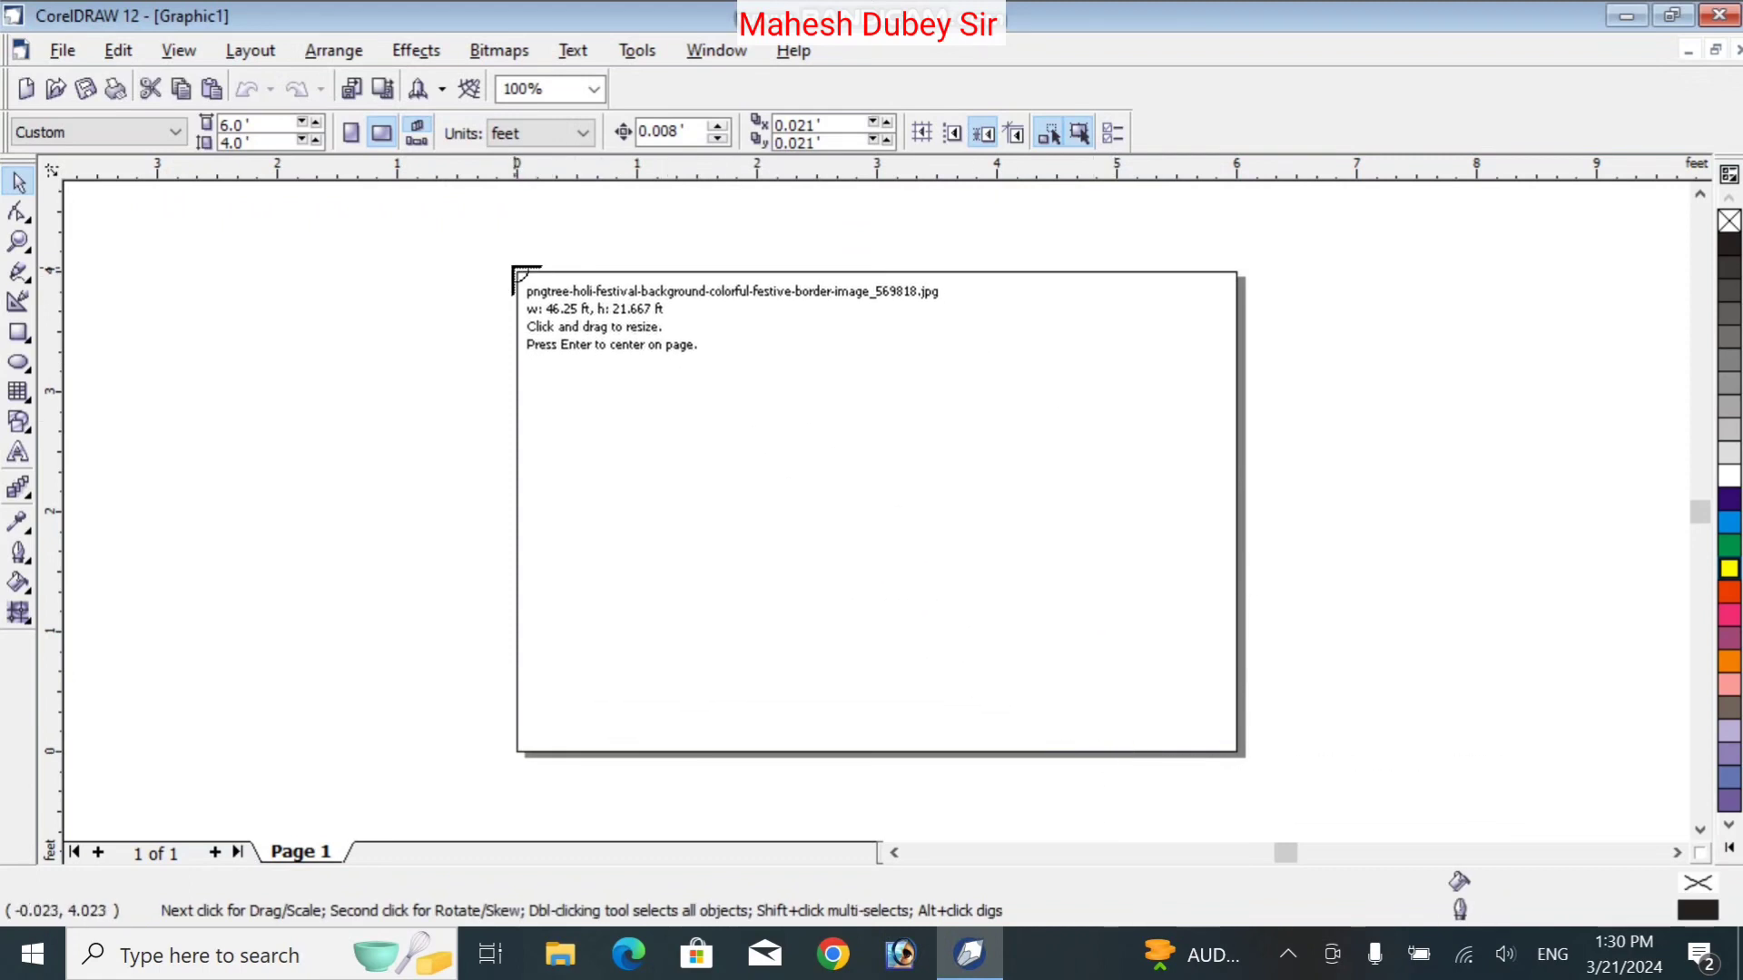
Place the Holi background image and stretch its right and bottom edges over the 6 × 4 ft page
left_click_drag(515, 268, 1218, 673)
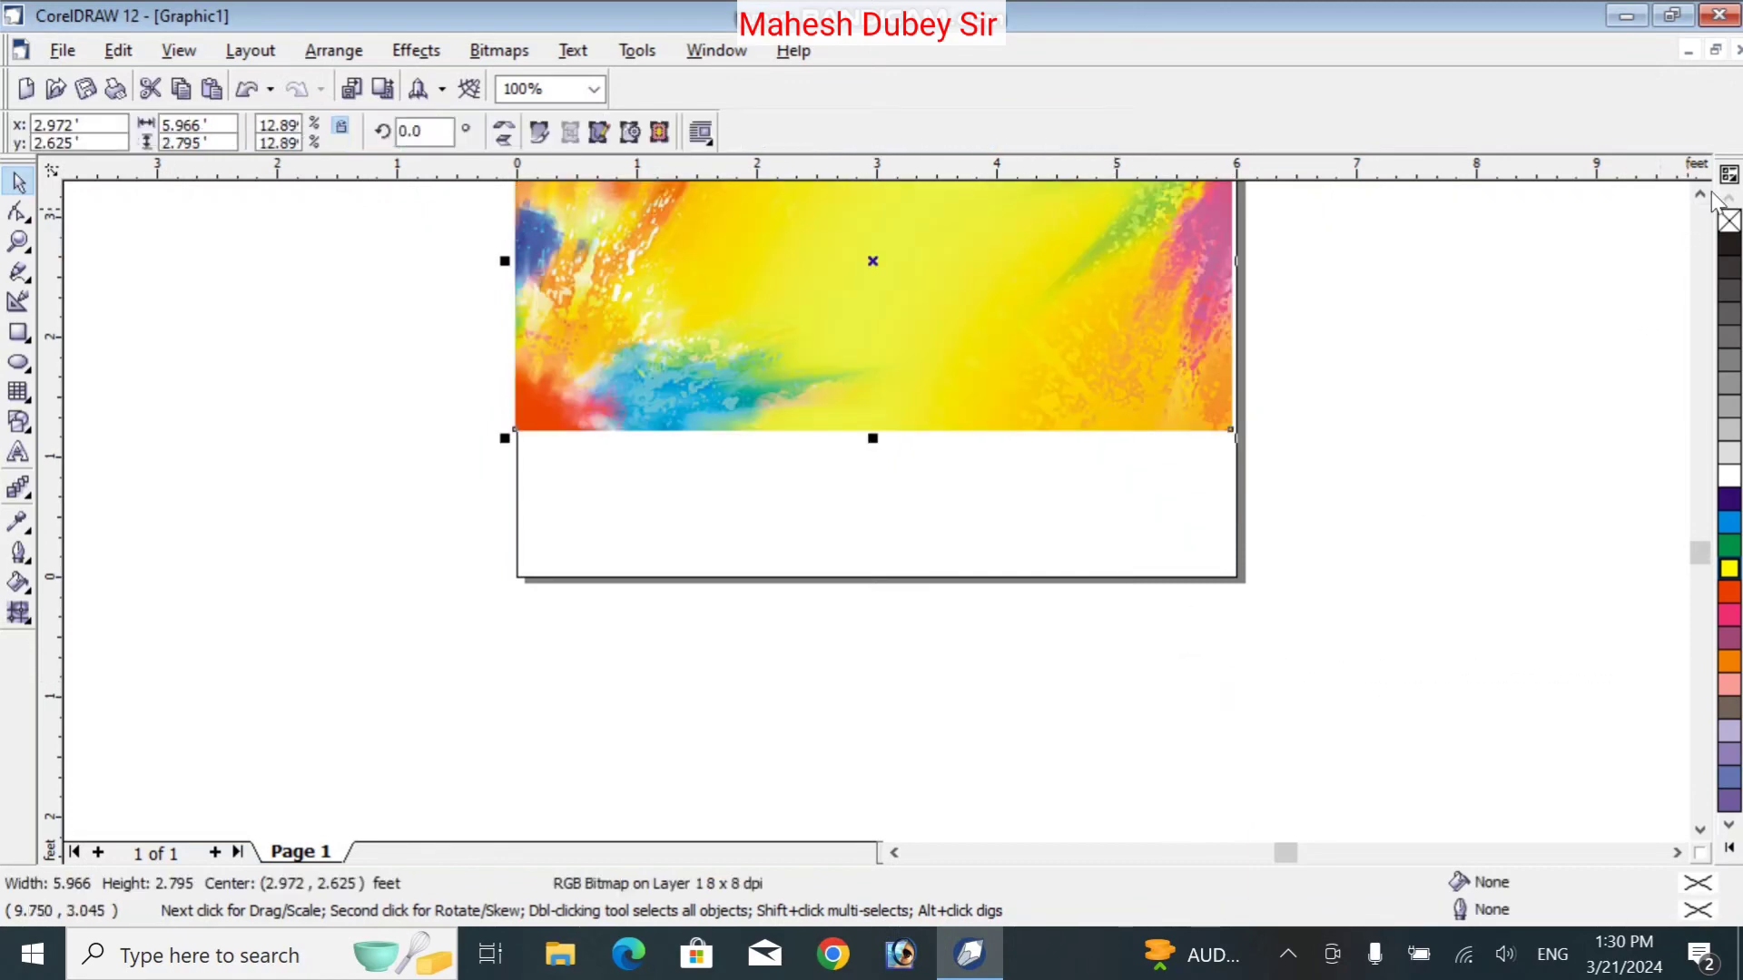
left_click(1699, 193)
left_click(1699, 193)
left_click(1700, 193)
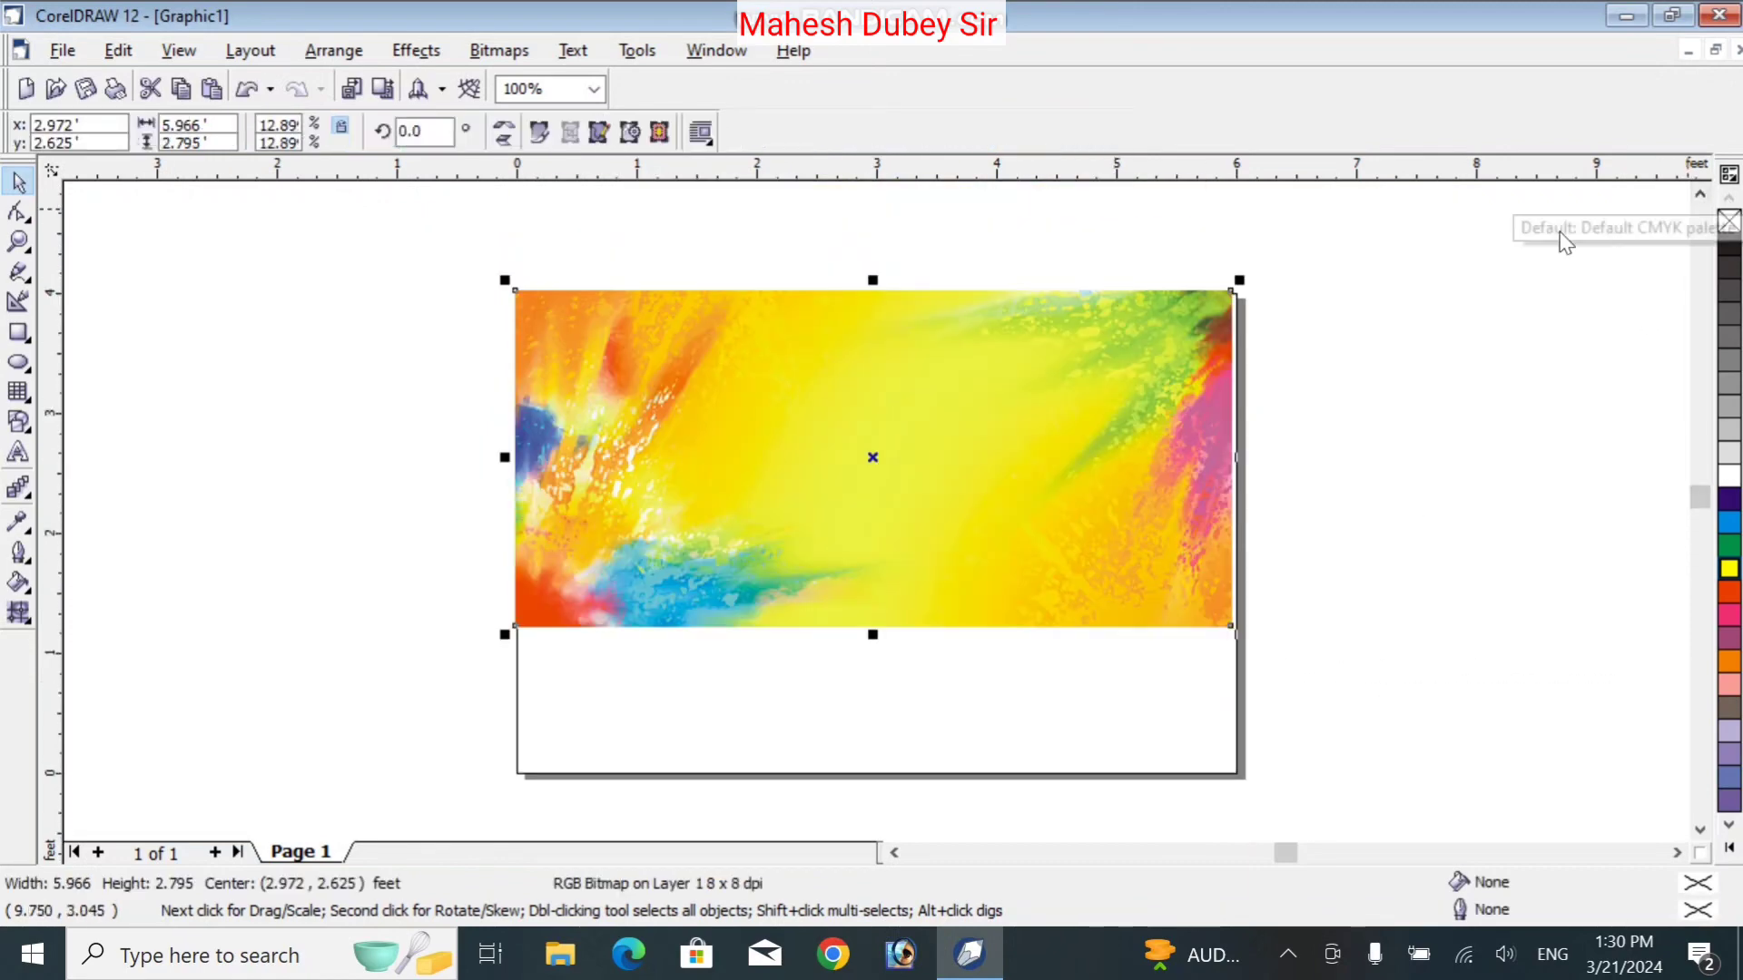
mouse_move(945, 369)
left_mouse_down()
mouse_move(953, 397)
mouse_move(945, 370)
left_mouse_up()
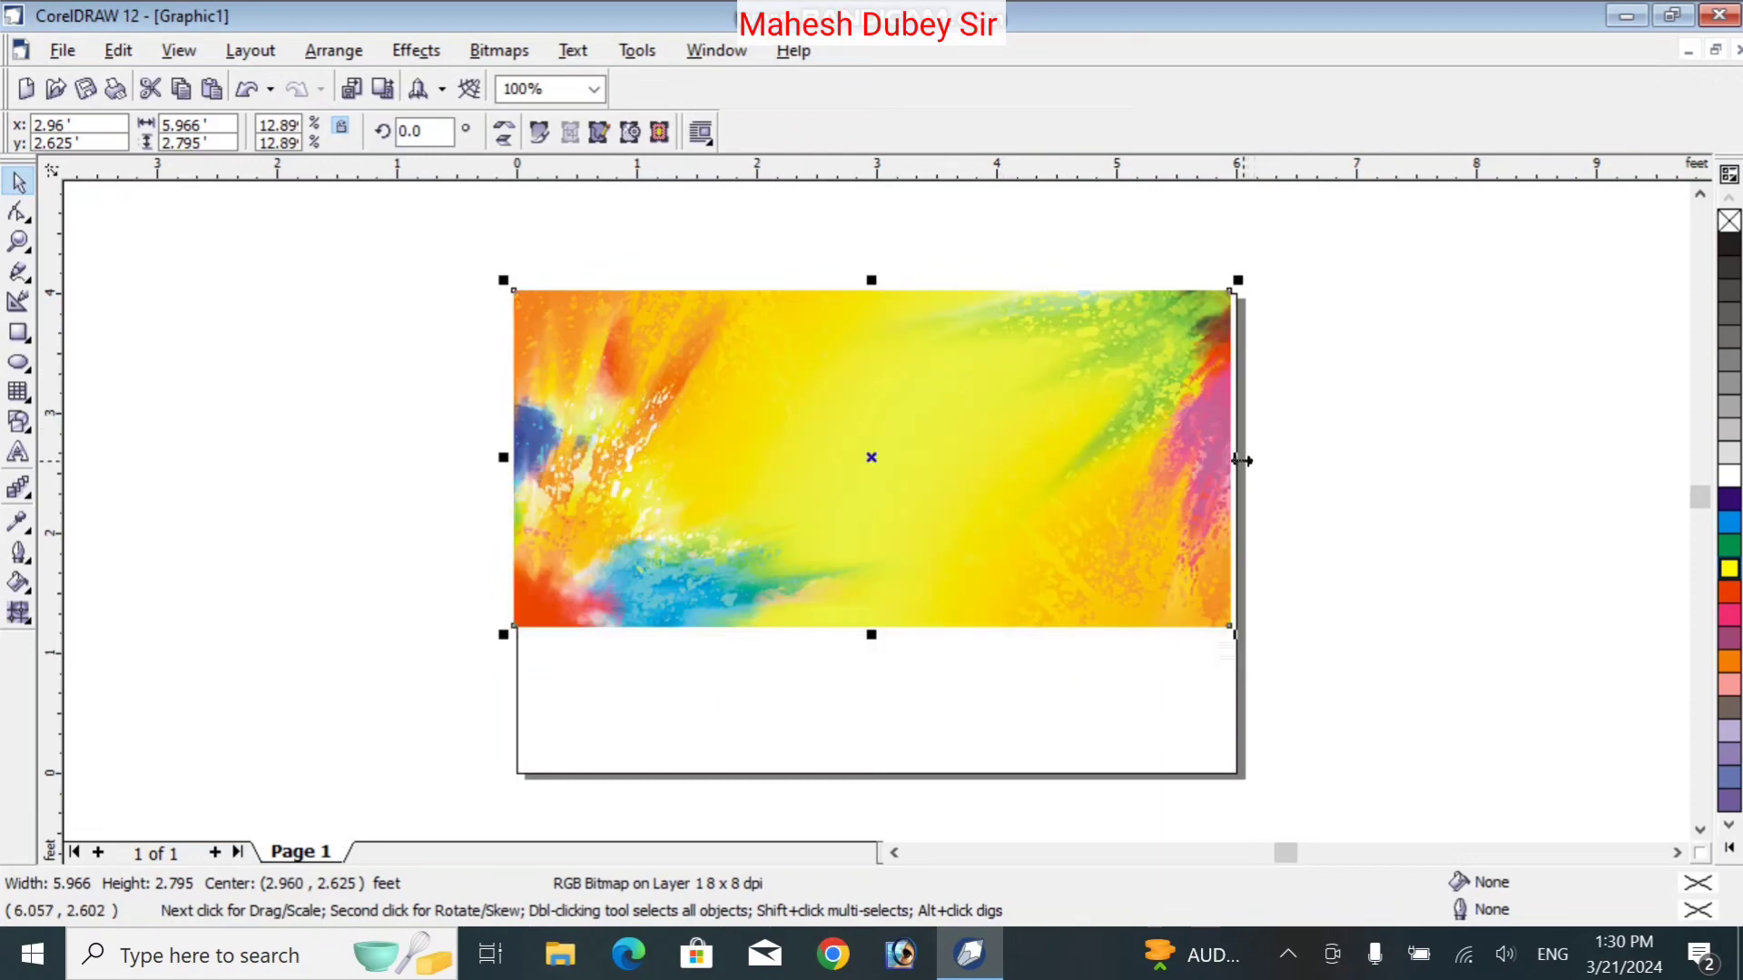
left_click_drag(1242, 460, 1253, 474)
mouse_move(1244, 459)
left_mouse_down()
mouse_move(1287, 454)
mouse_move(1263, 457)
left_mouse_up()
left_click_drag(881, 635, 875, 795)
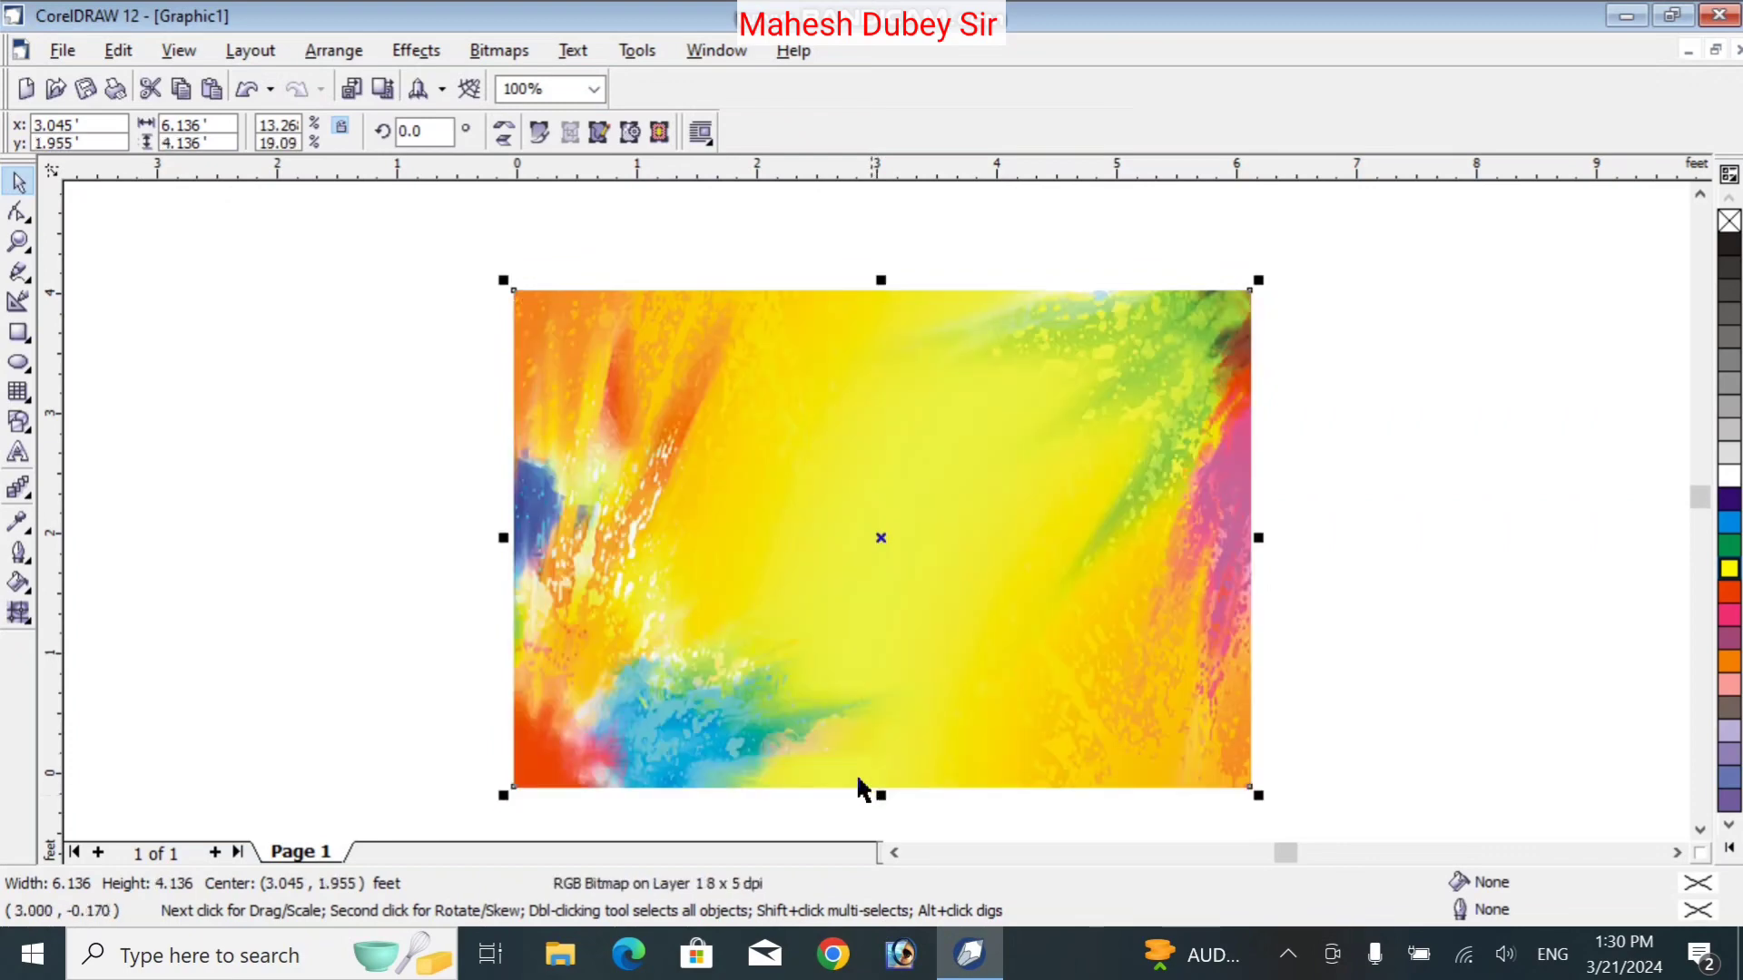
left_click(1481, 566)
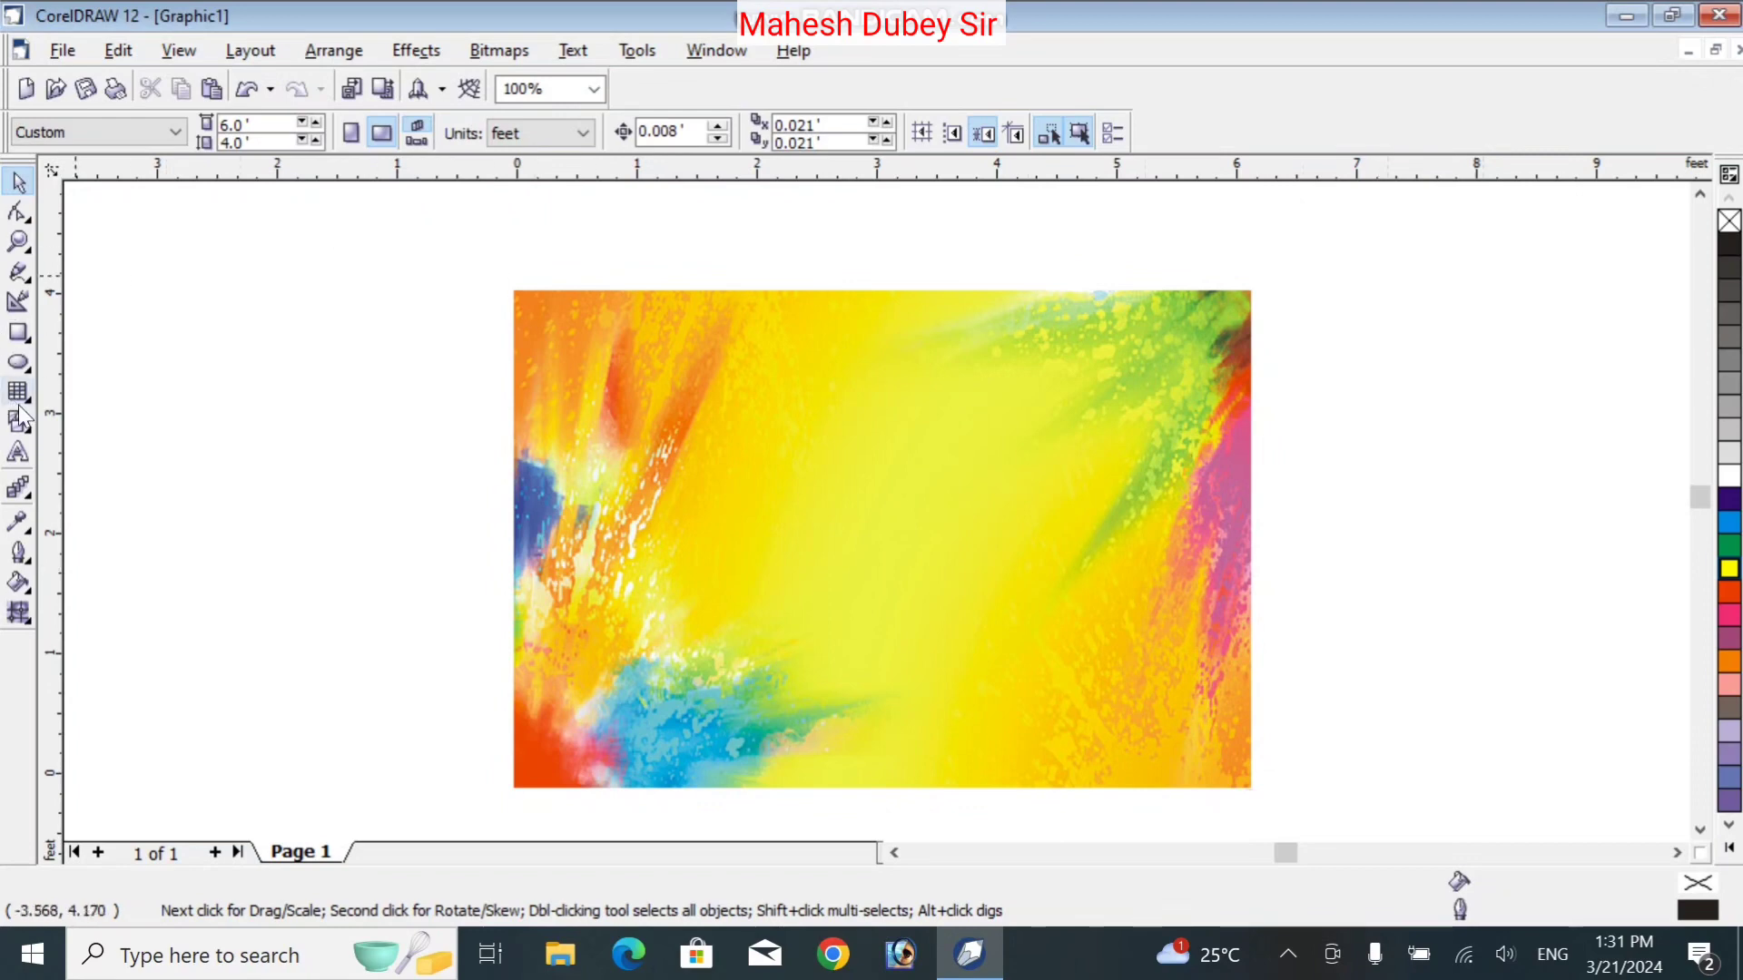
With the Text tool, choose Kruti Dev 025 (24 pt) as the font
left_click(23, 446)
left_click(611, 324)
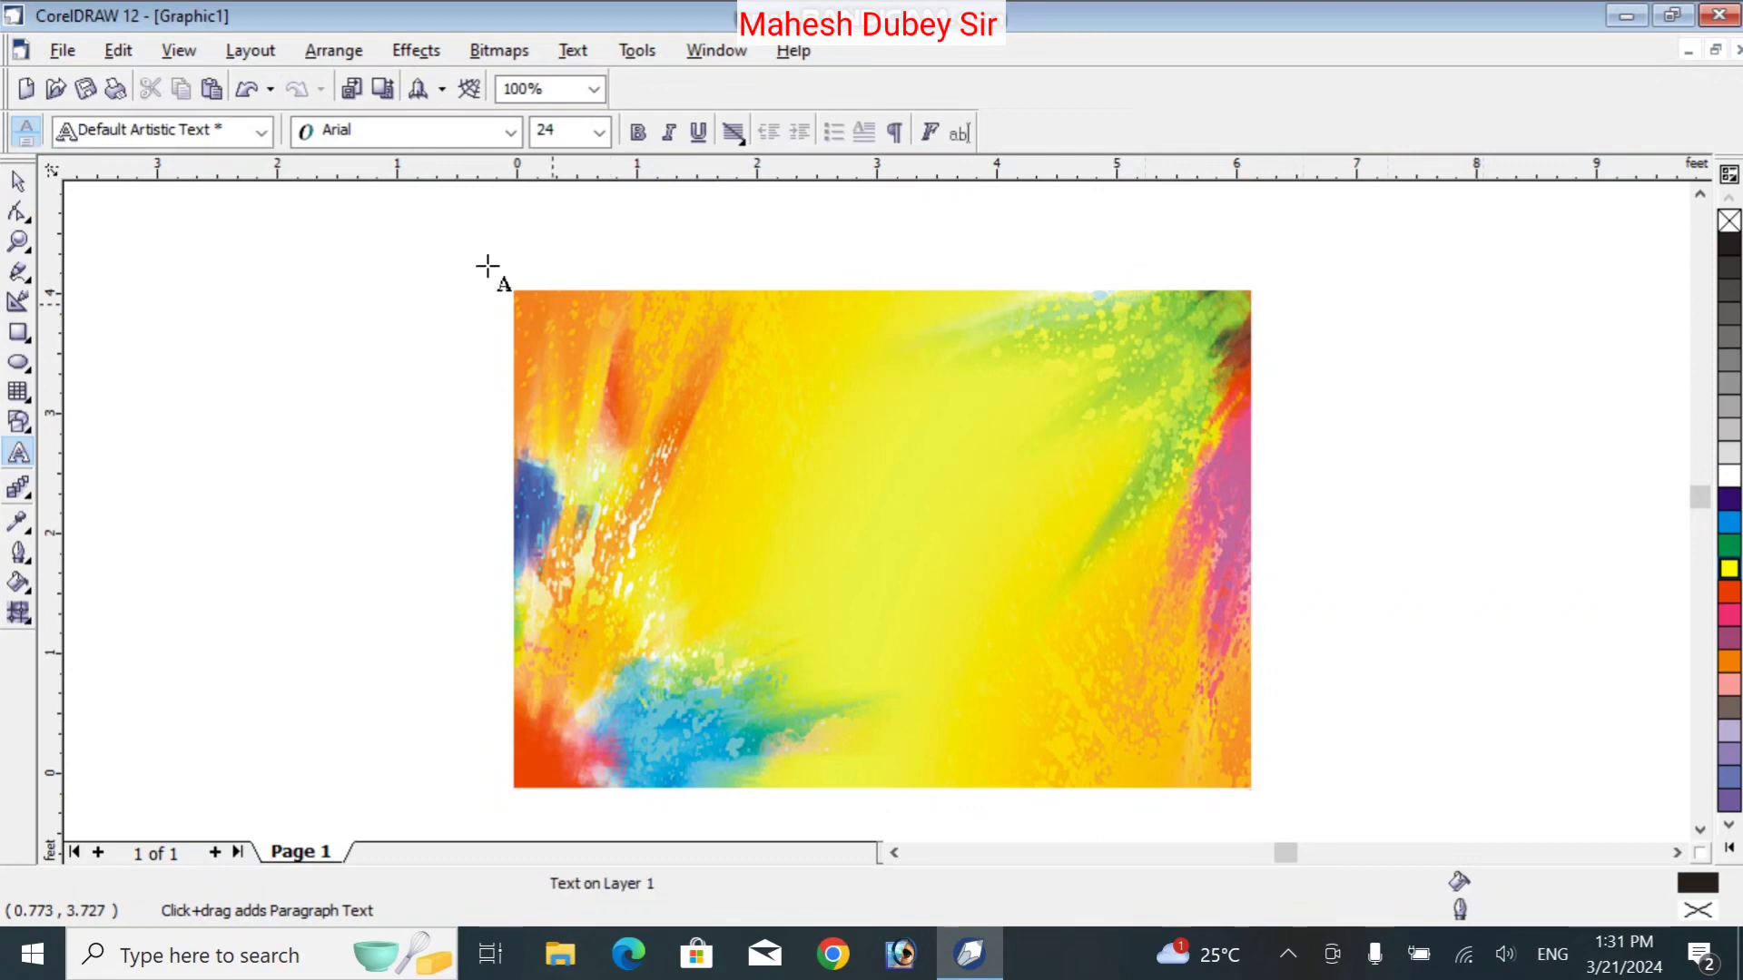
left_click(512, 133)
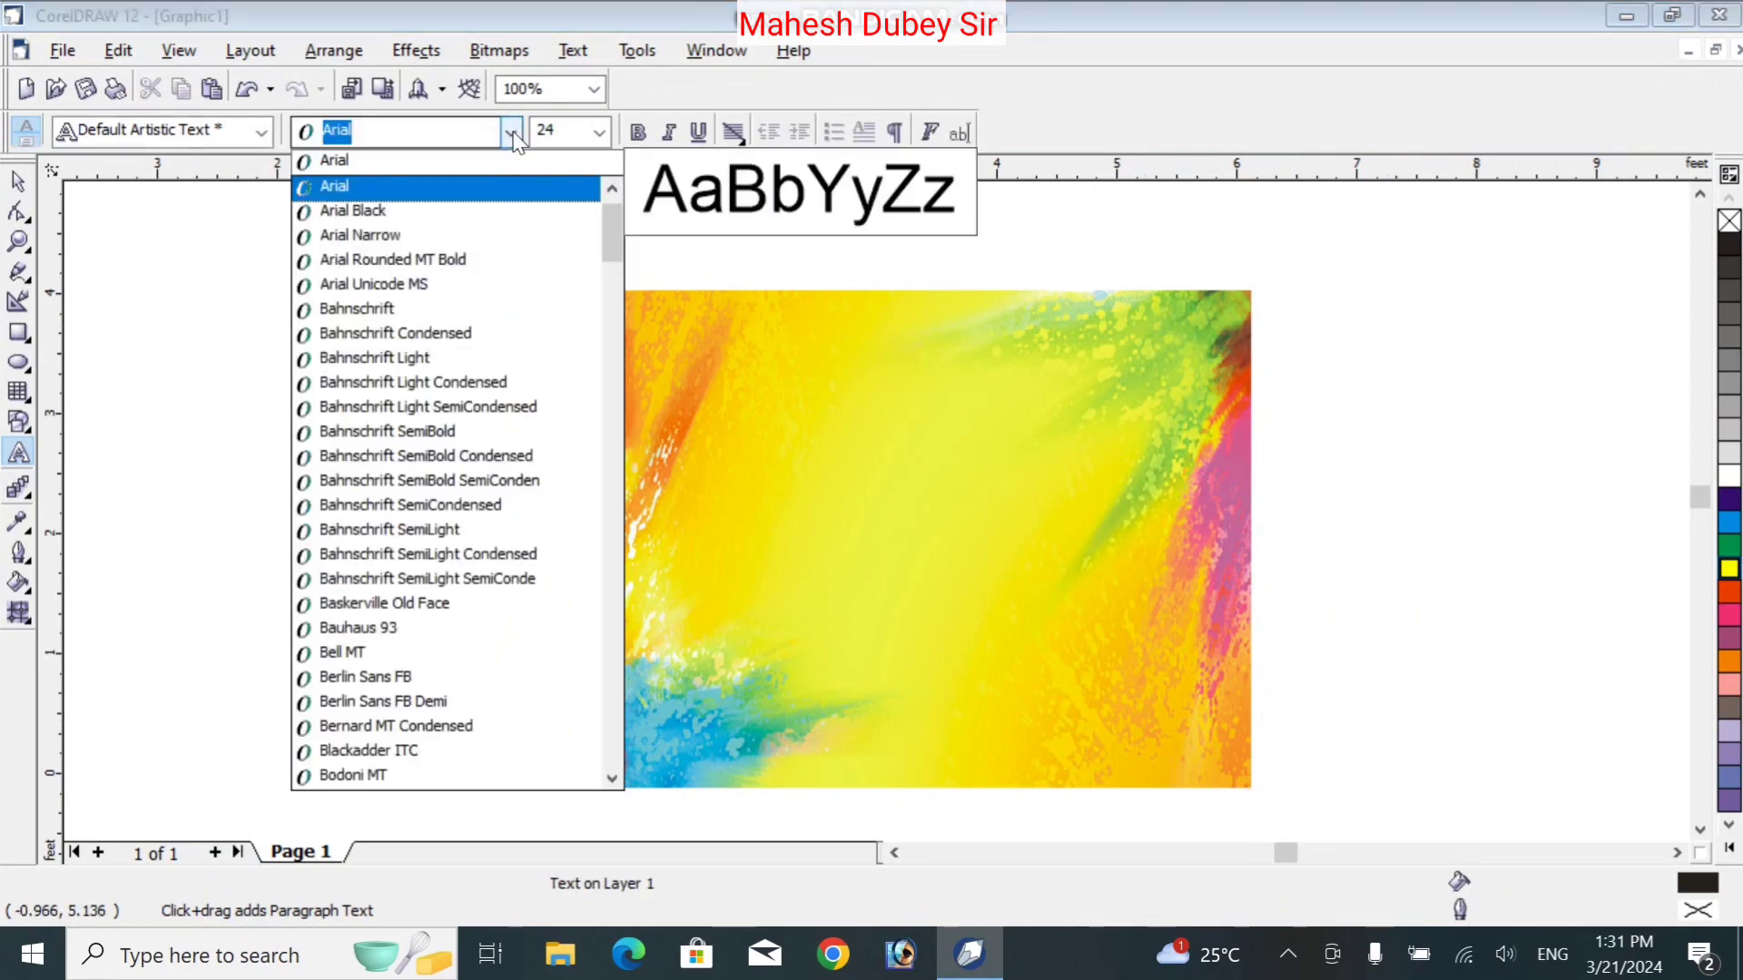
type("Kruti Dev 010")
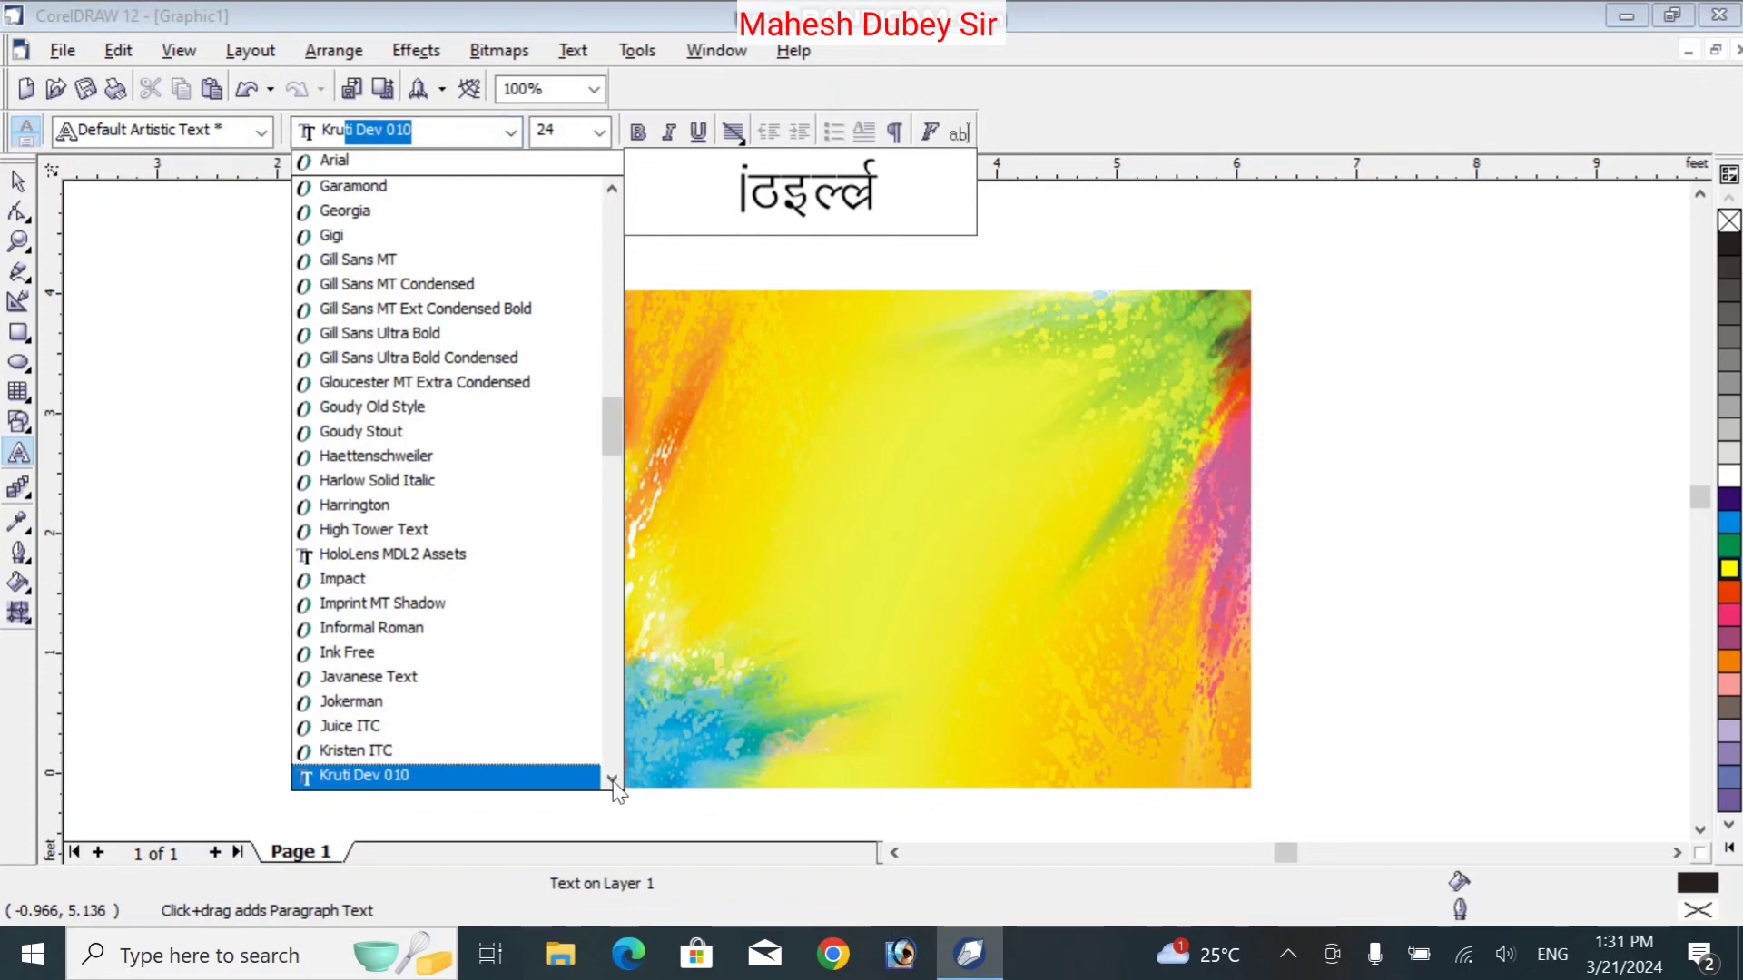
key("Down")
key("Down")
key("Down")
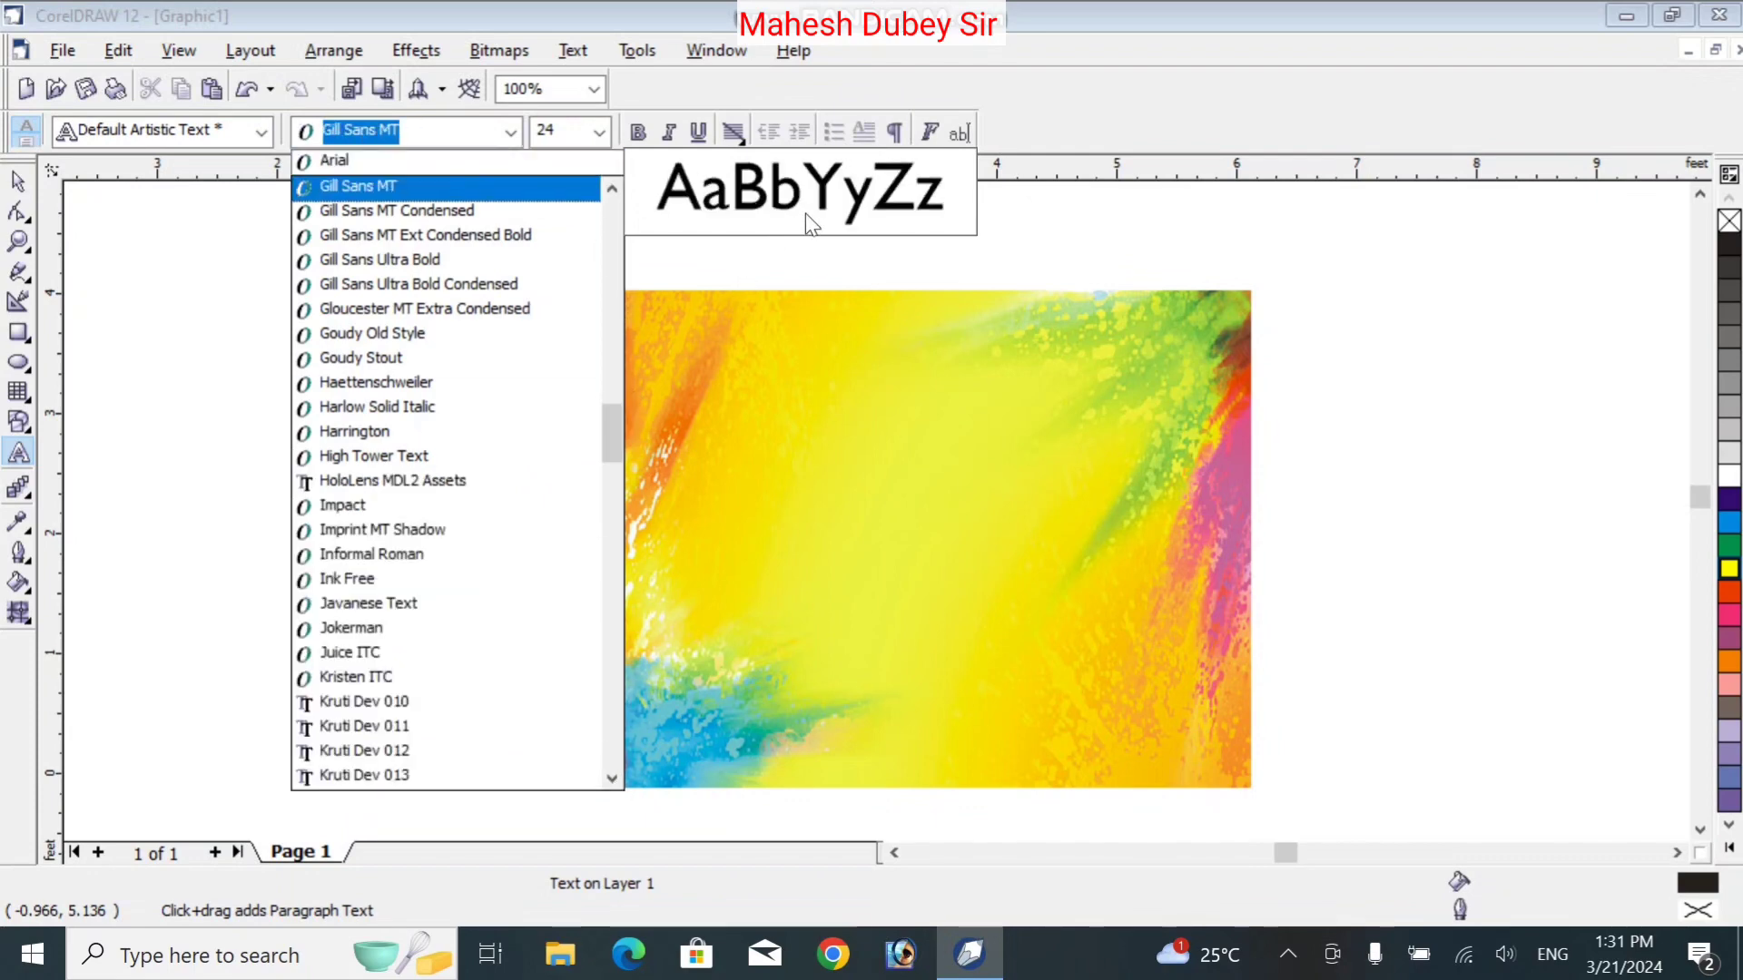
key("Down")
key("Down")
key("Down")
key("Down")
key("Down")
key("Down")
key("Down")
key("Down")
key("Down")
key("Down")
key("Down")
key("Down")
key("Down")
key("Down")
key("Down")
key("Down")
key("Down")
key("Down")
key("Down")
key("Down")
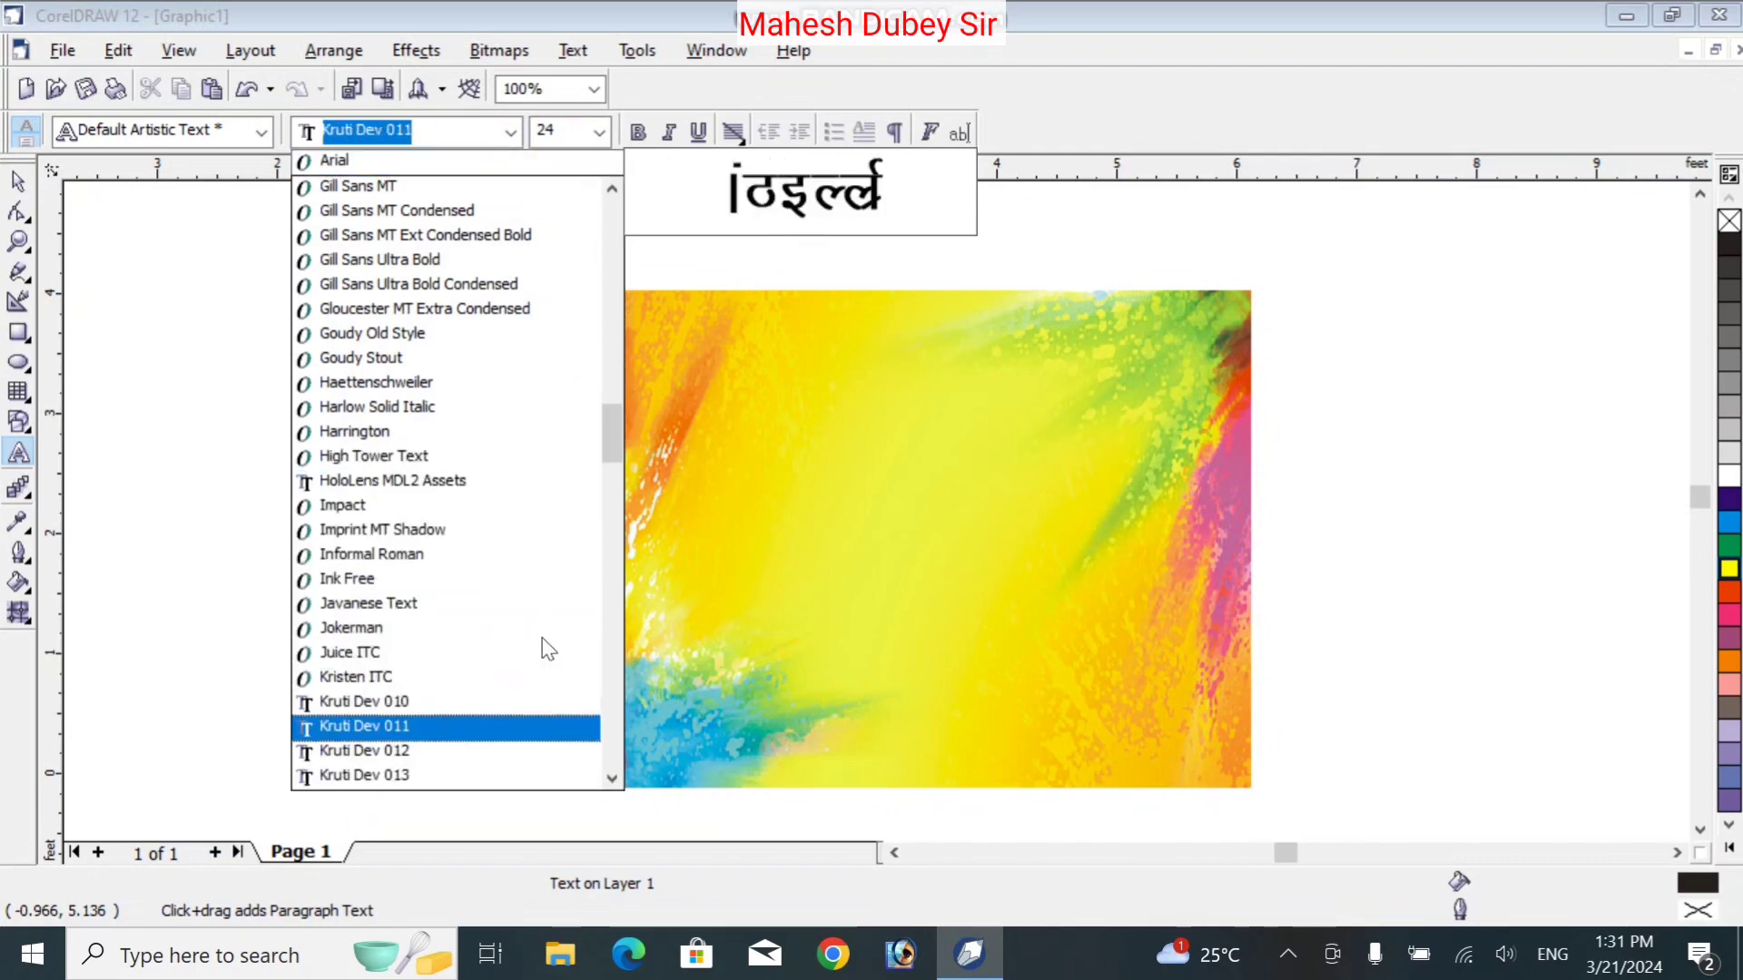
key("Down")
key("Down")
key("Down")
key("Down")
key("Down")
key("Down")
key("Down")
key("Down")
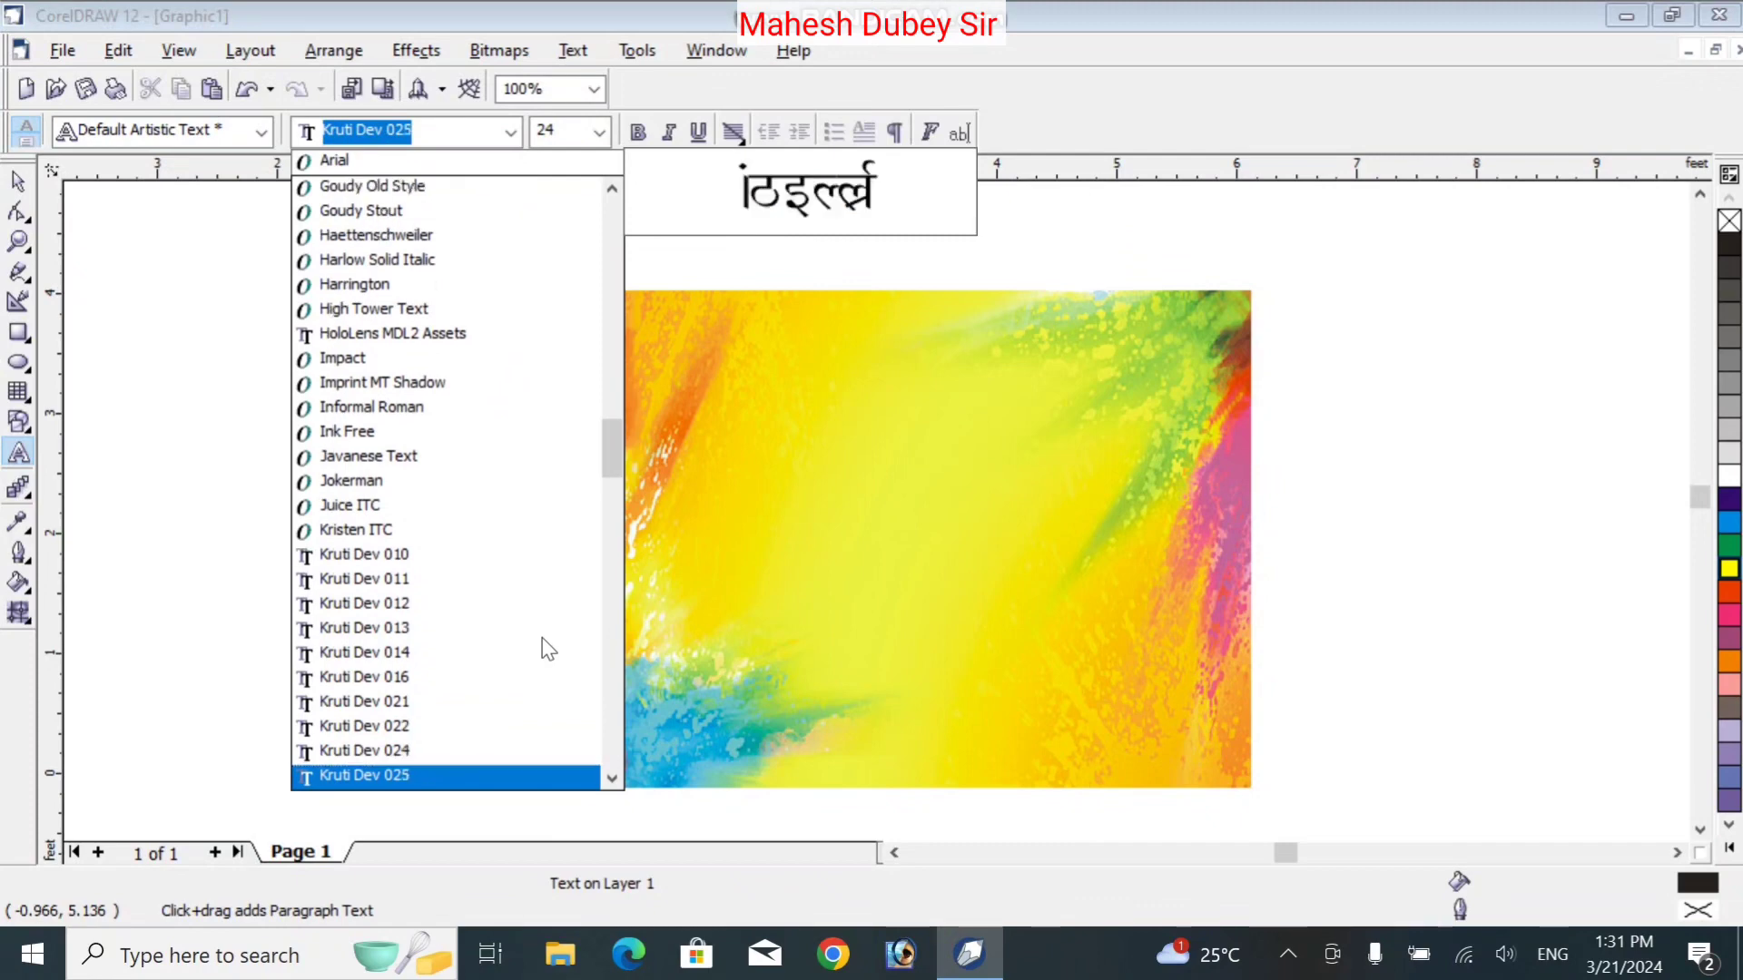
key("Down")
key("Down")
key("Down")
key("Down")
key("Down")
key("Up")
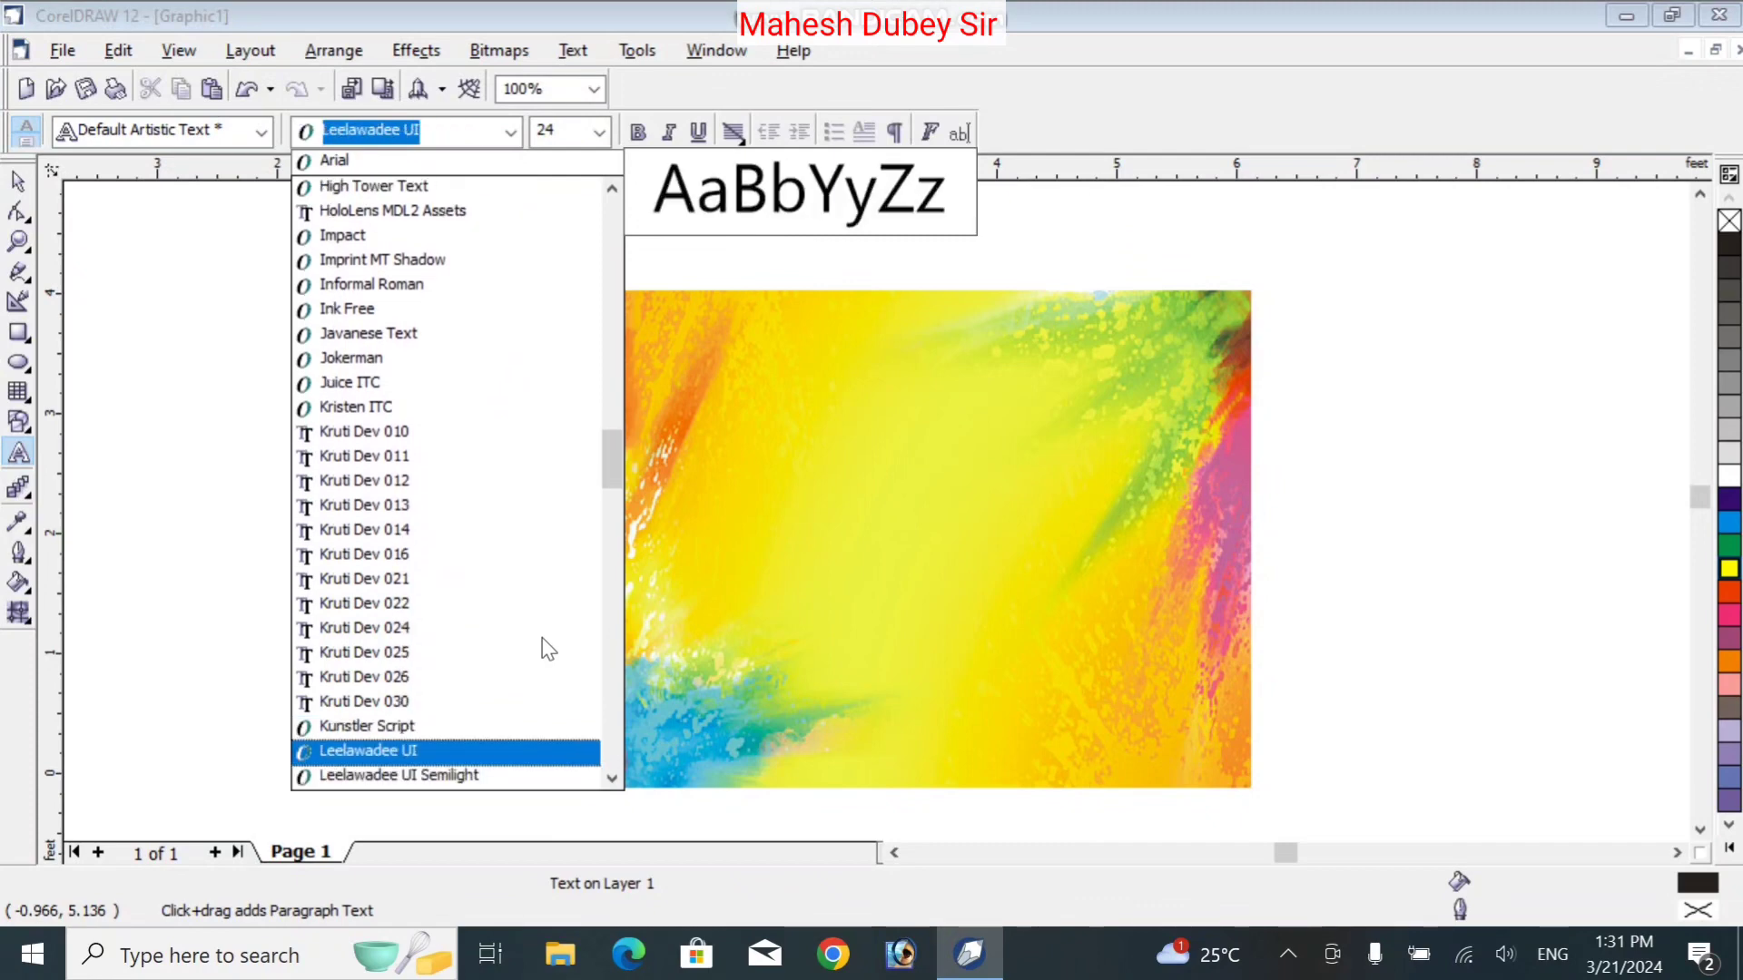
key("Up")
key("Up")
key("Up")
key("Up")
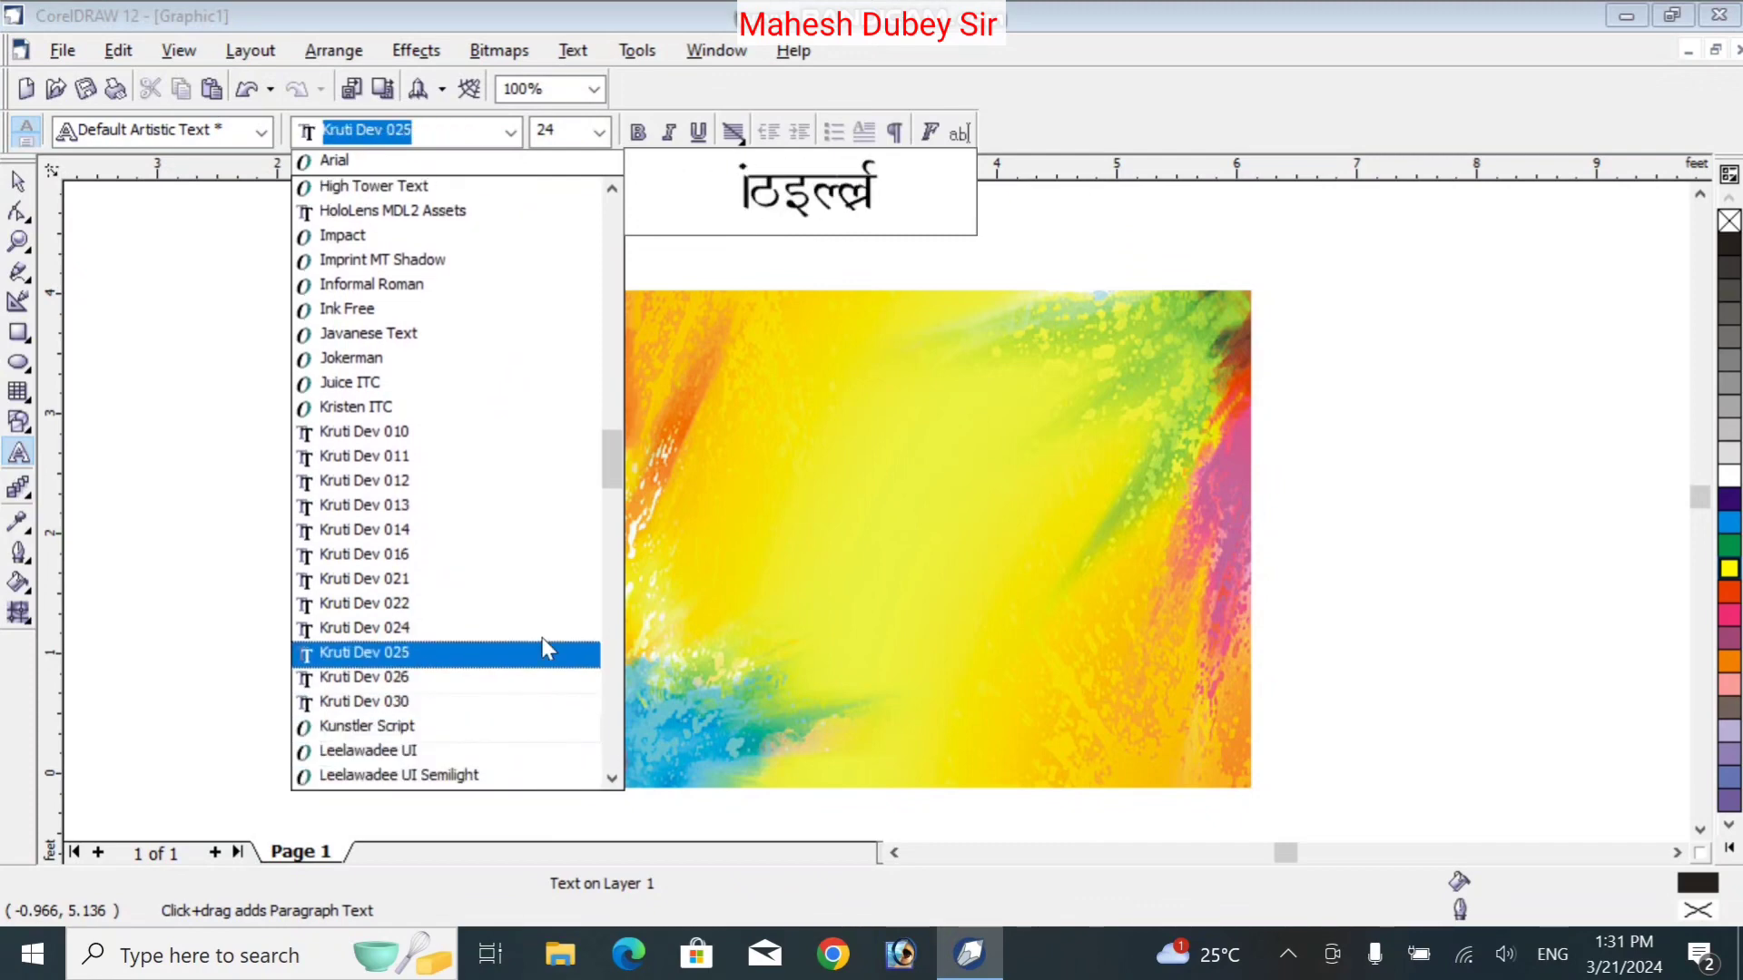
key("Return")
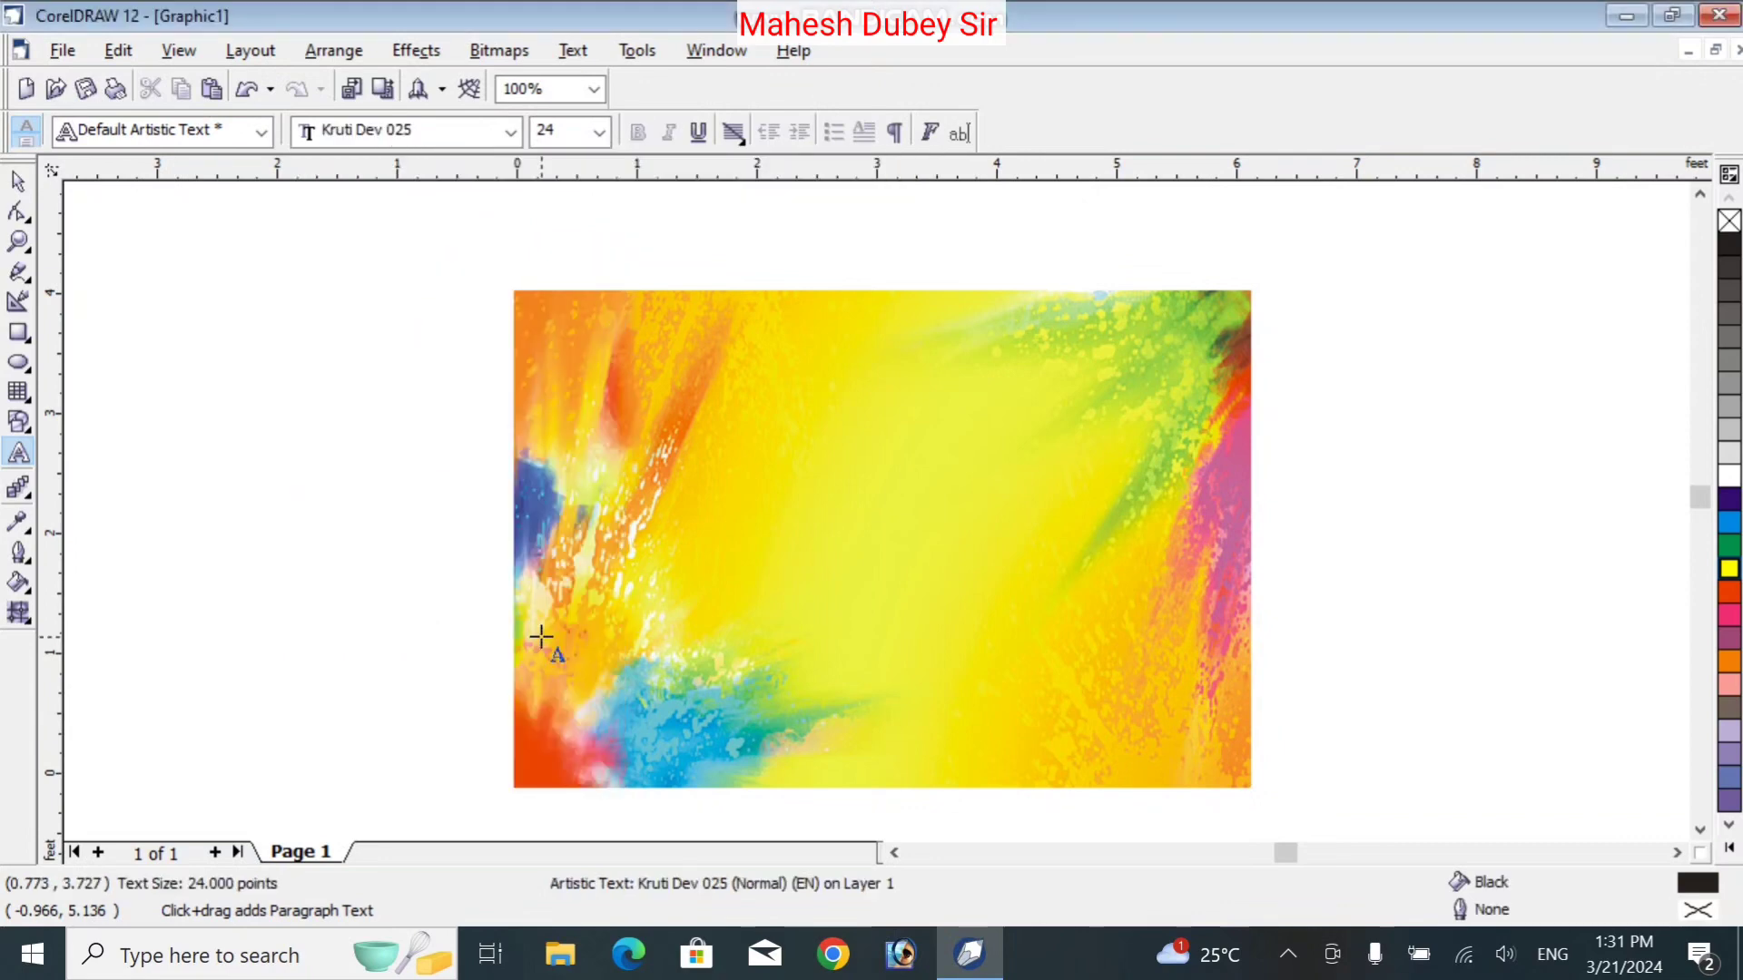
Type the greeting 'होली की हार्दिक शुभकामनायें' in Kruti Dev at the card's top left
left_click(611, 322)
type("gksyh")
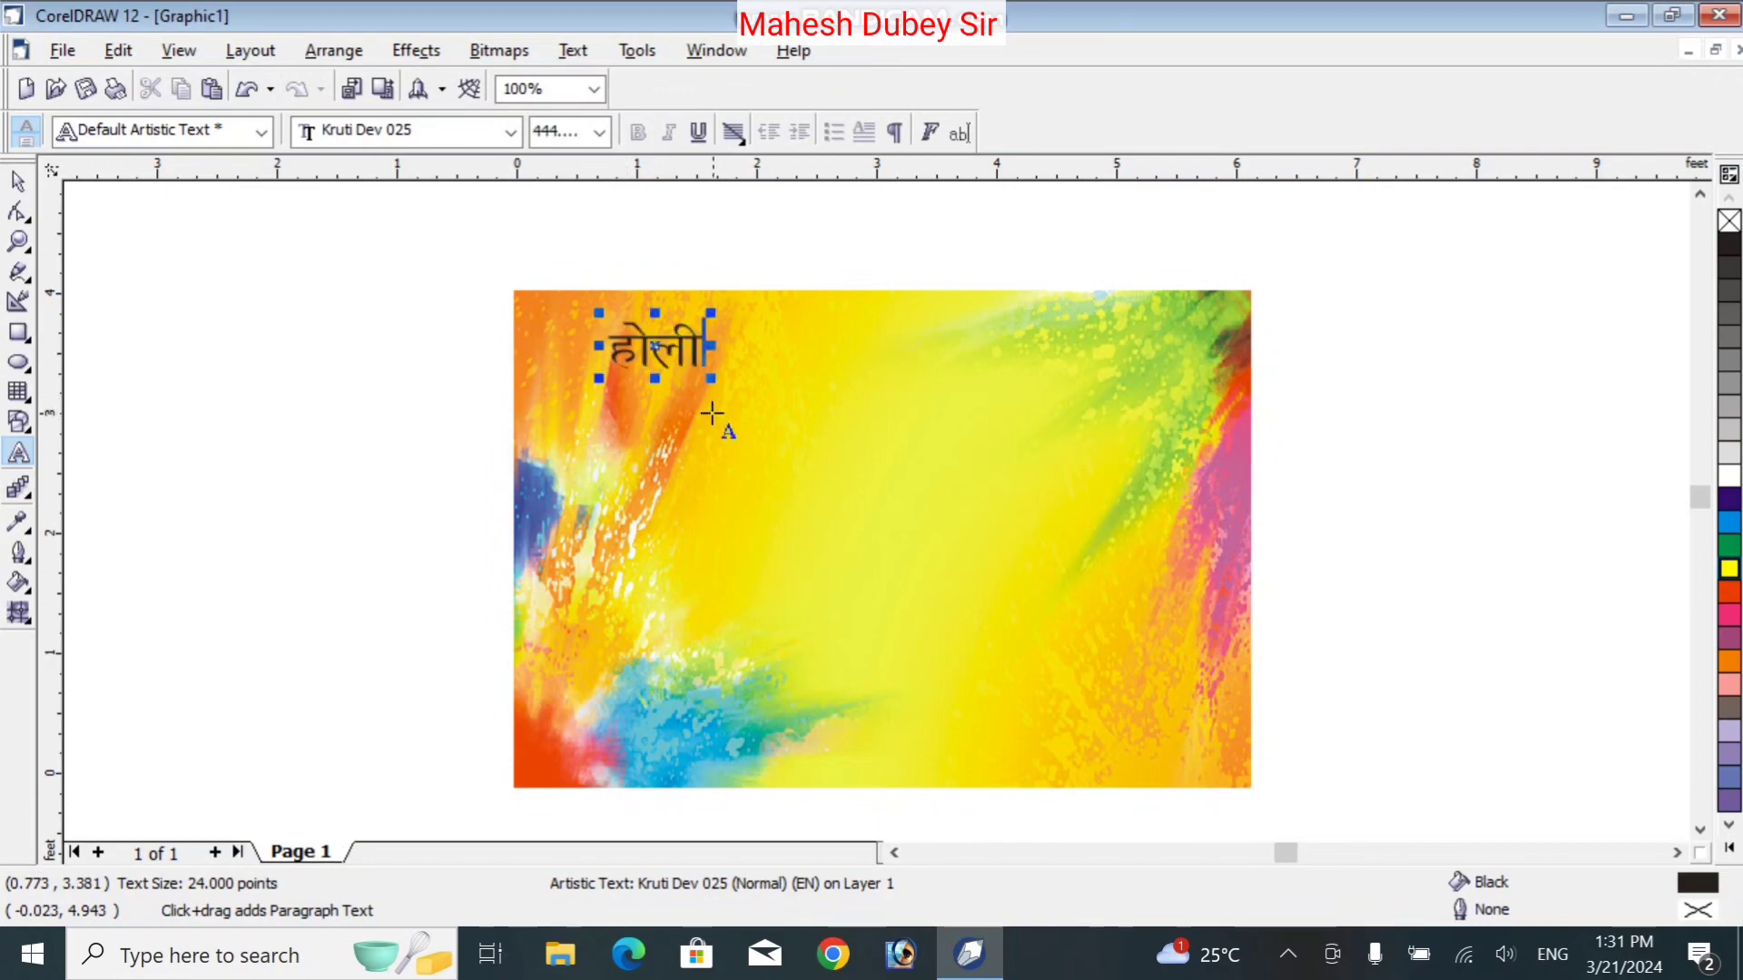
key("ctrl+z")
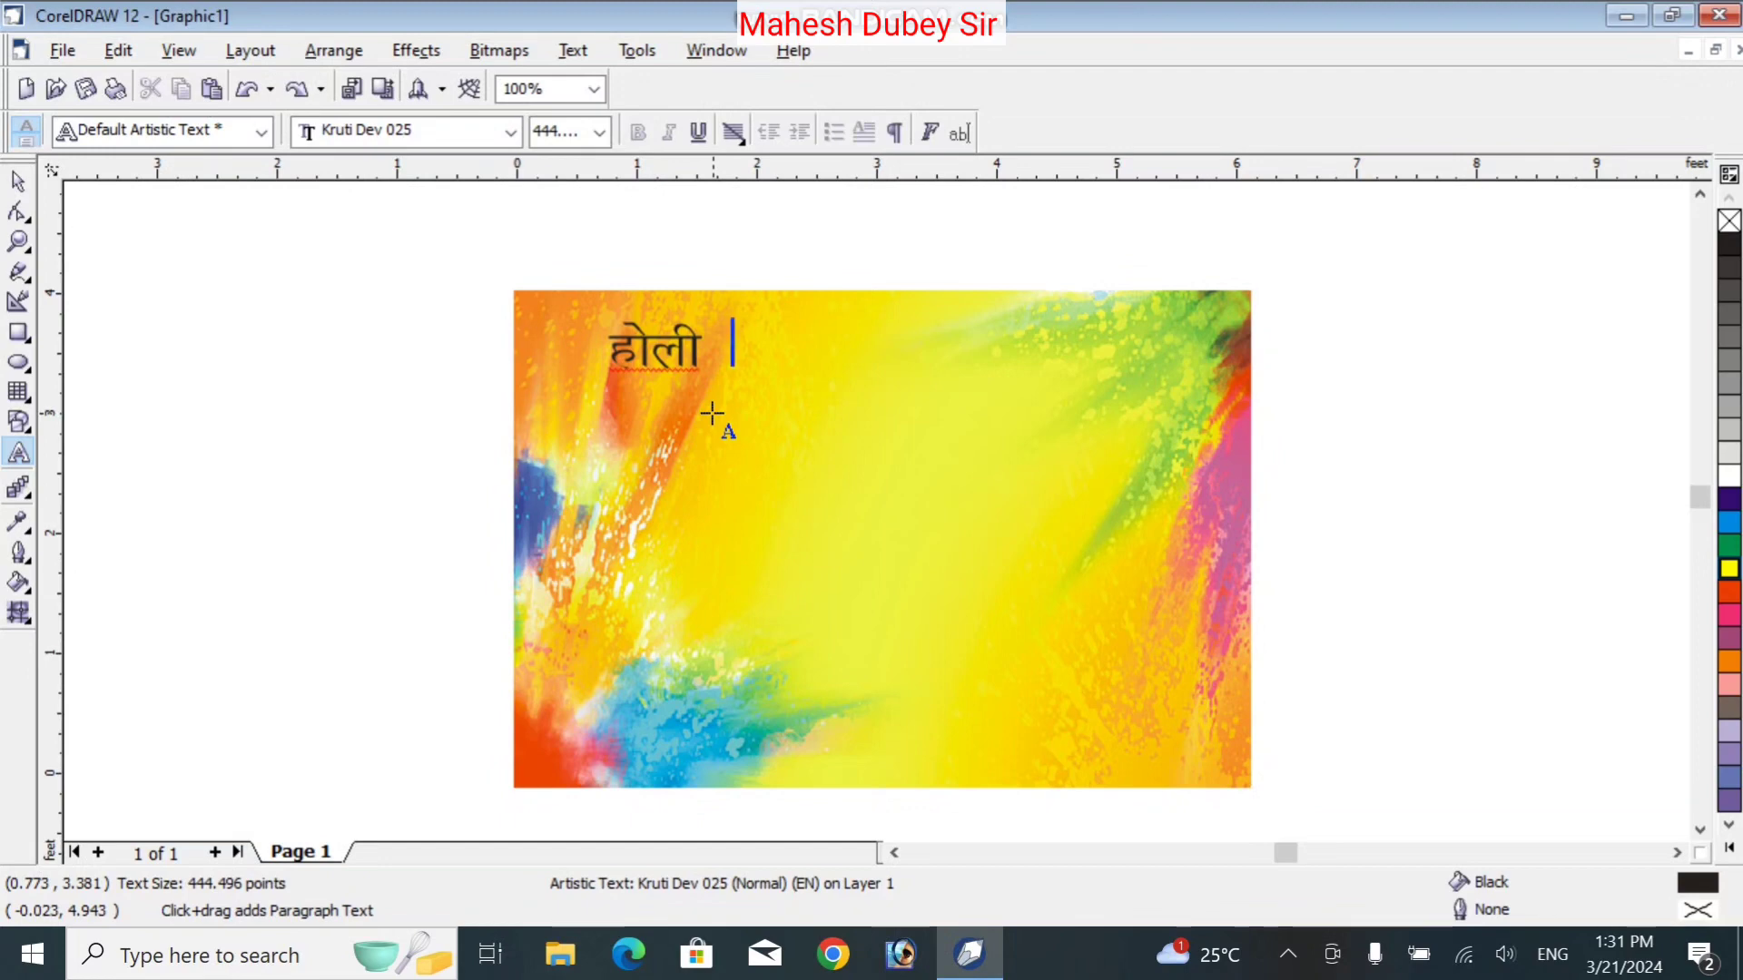
type("dh gkfn")
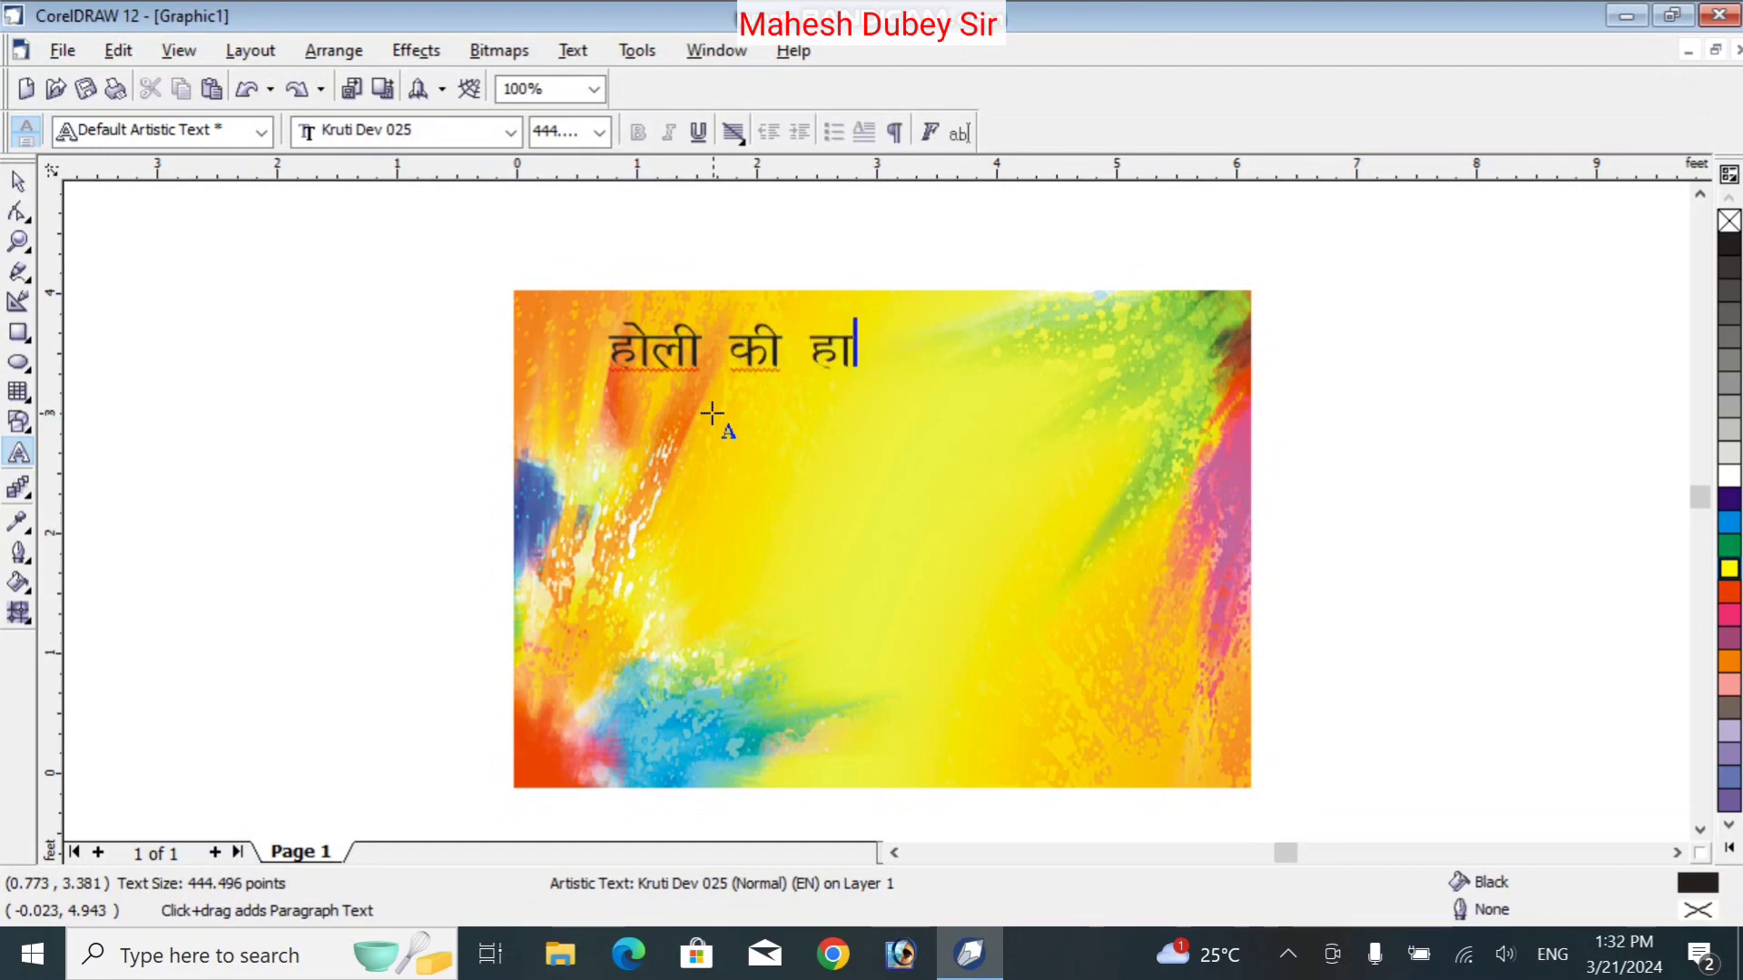
type("Zd ")
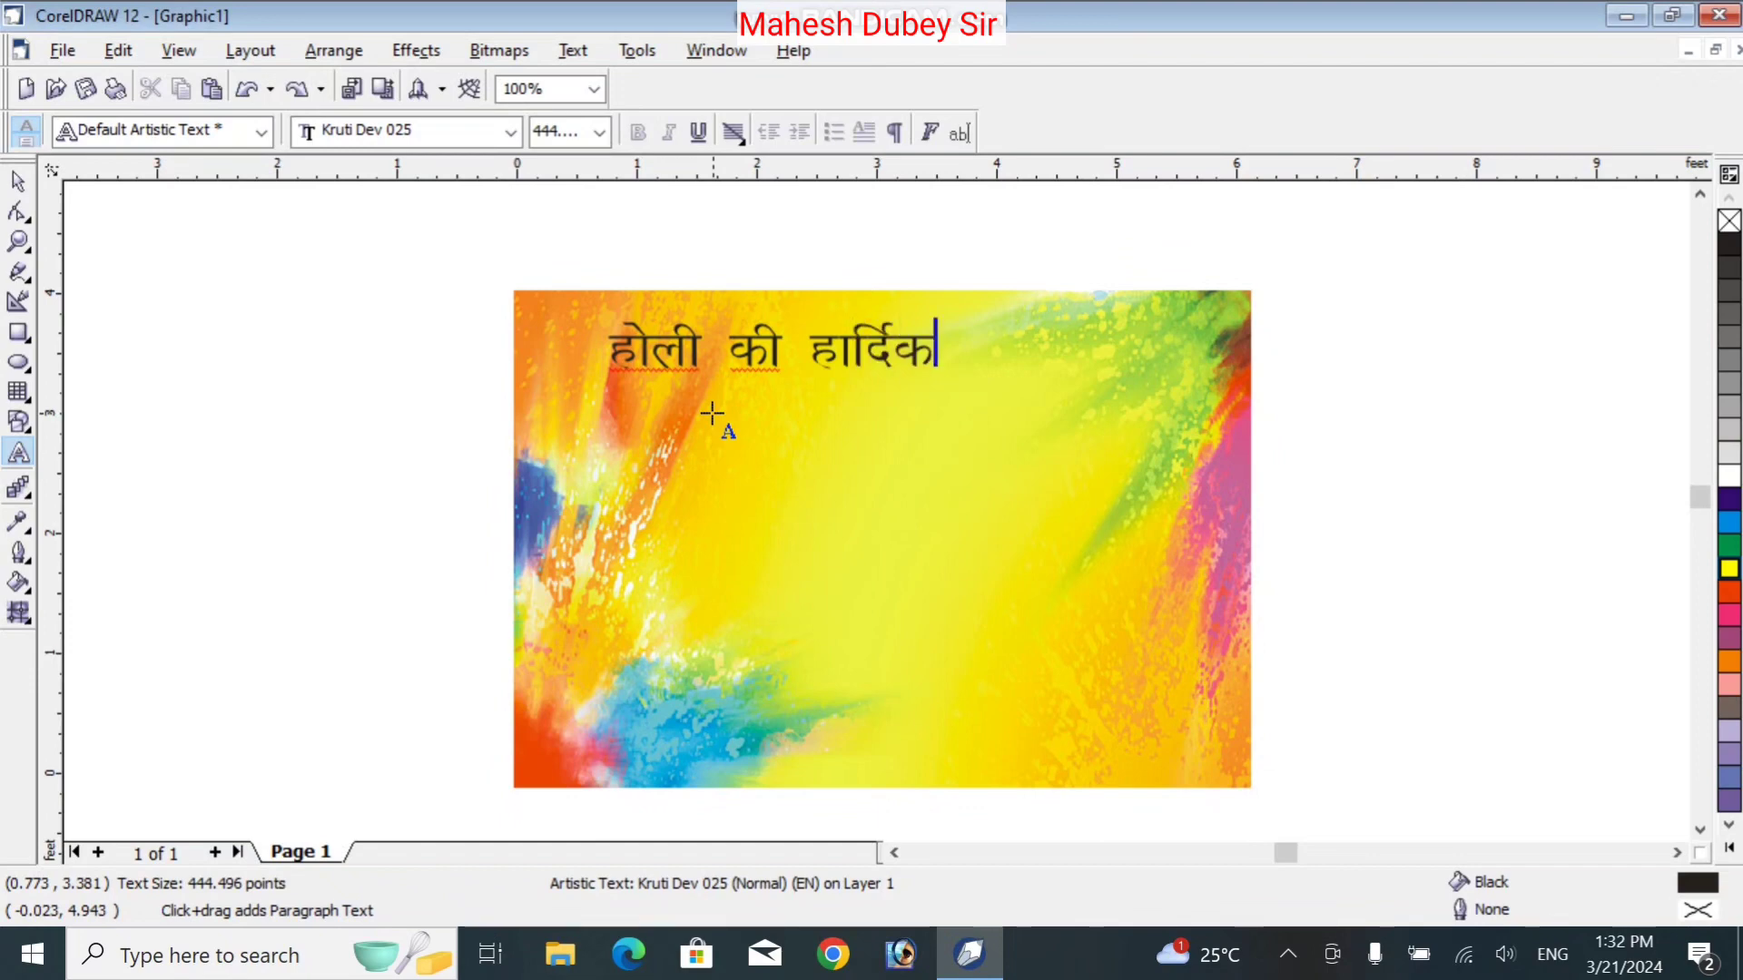
type("'")
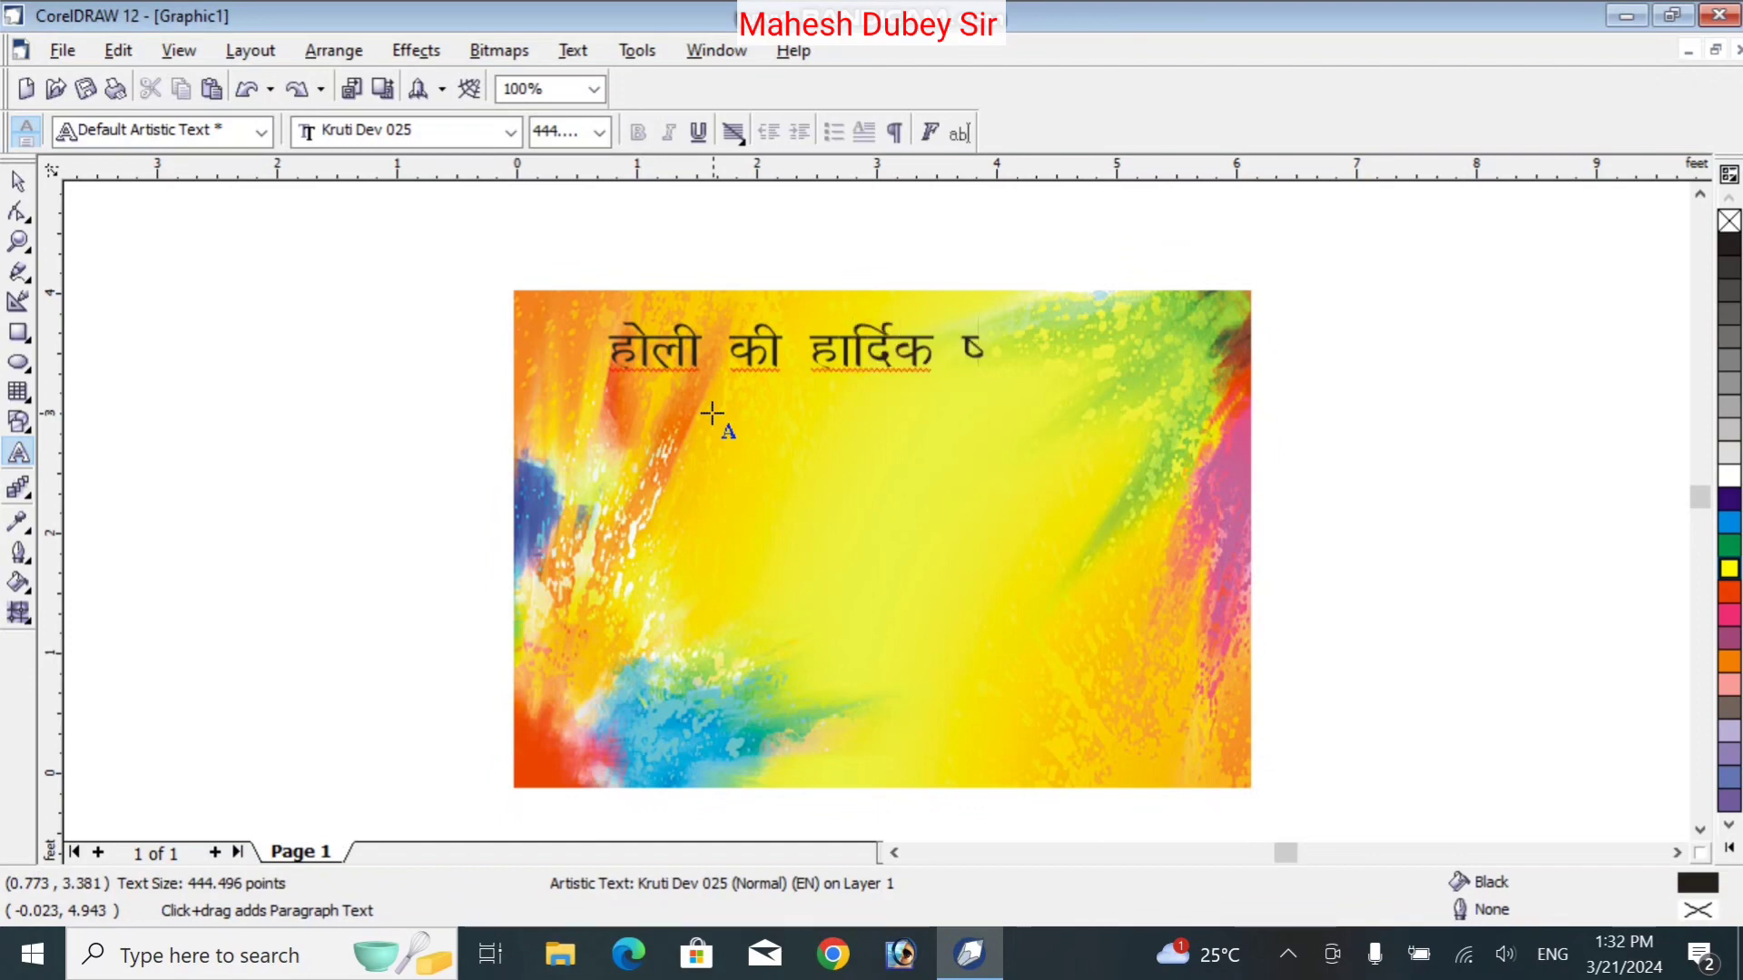
type("kqHk")
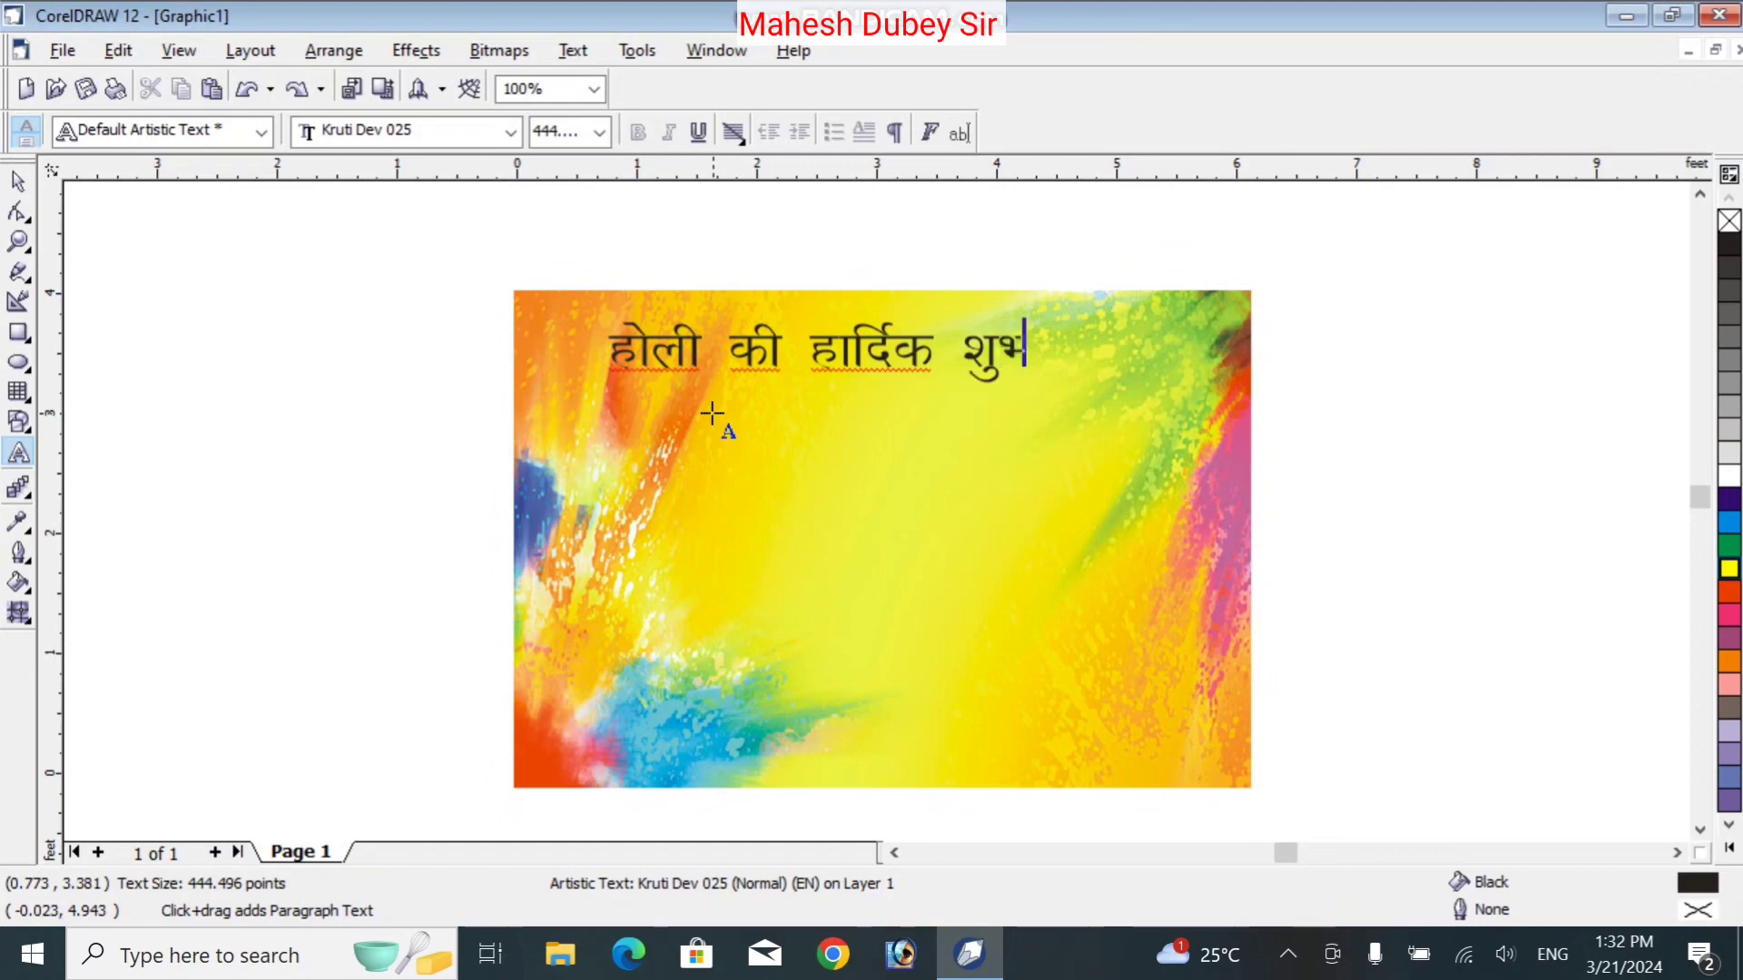
type("dkeuk")
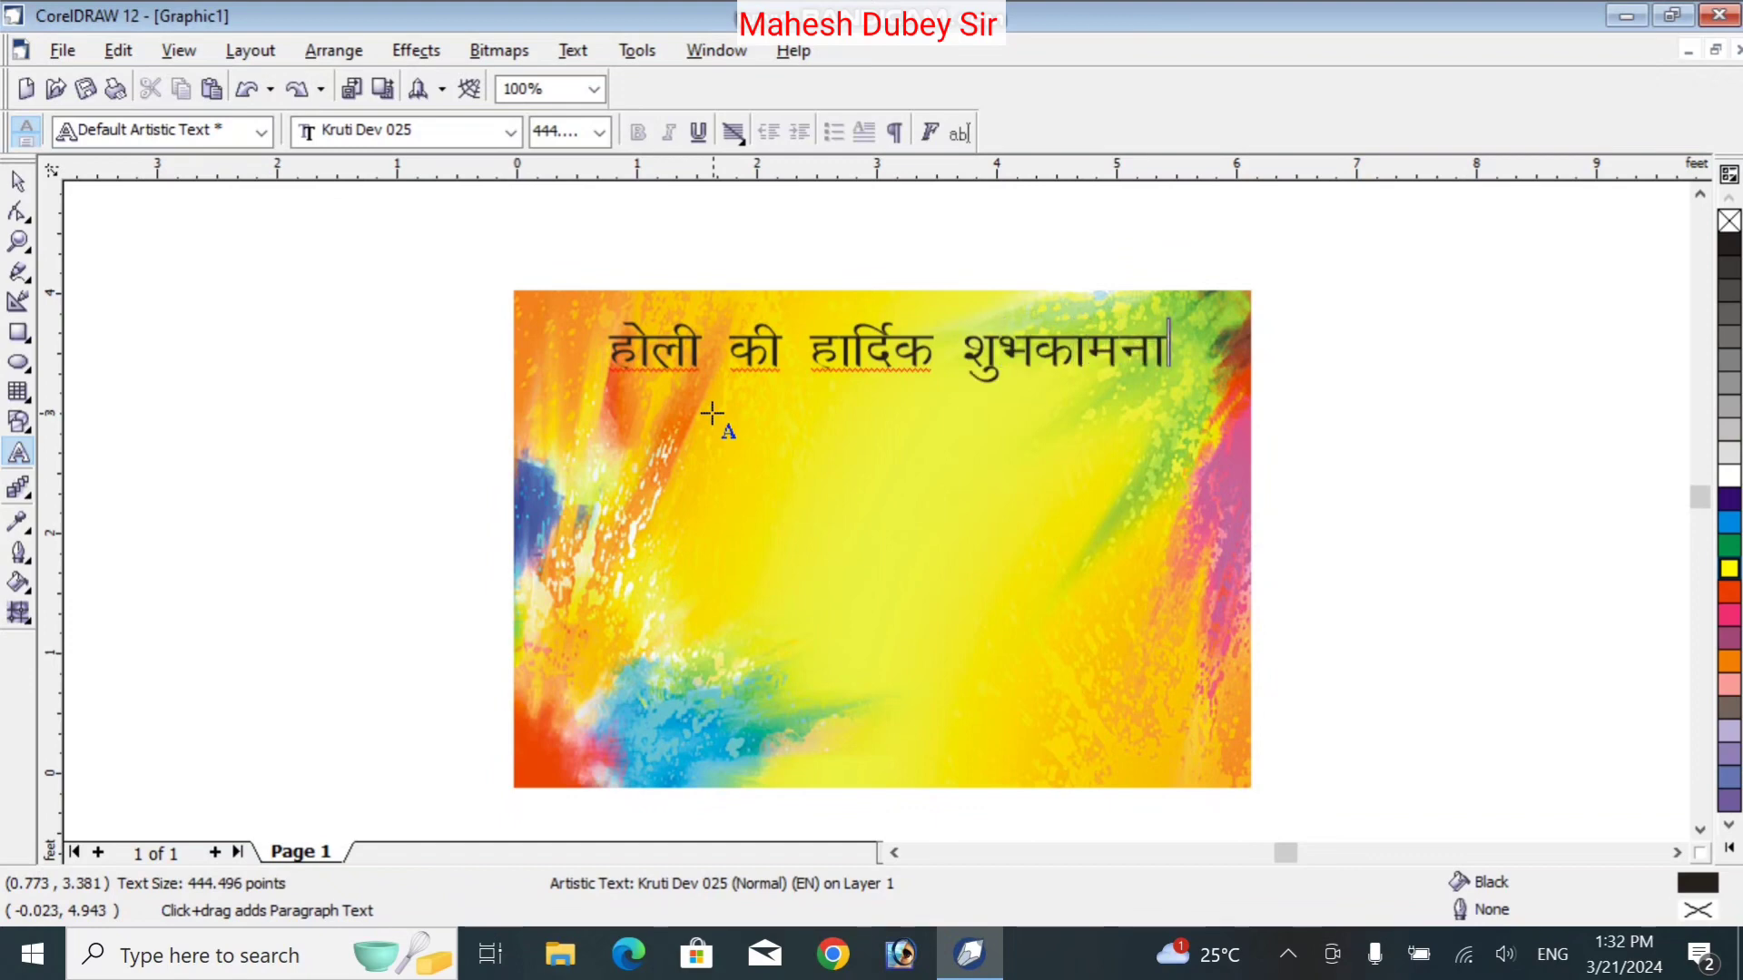
type(";s")
Select the whole greeting, adjust its letter spacing, and finish editing
key("ctrl+a")
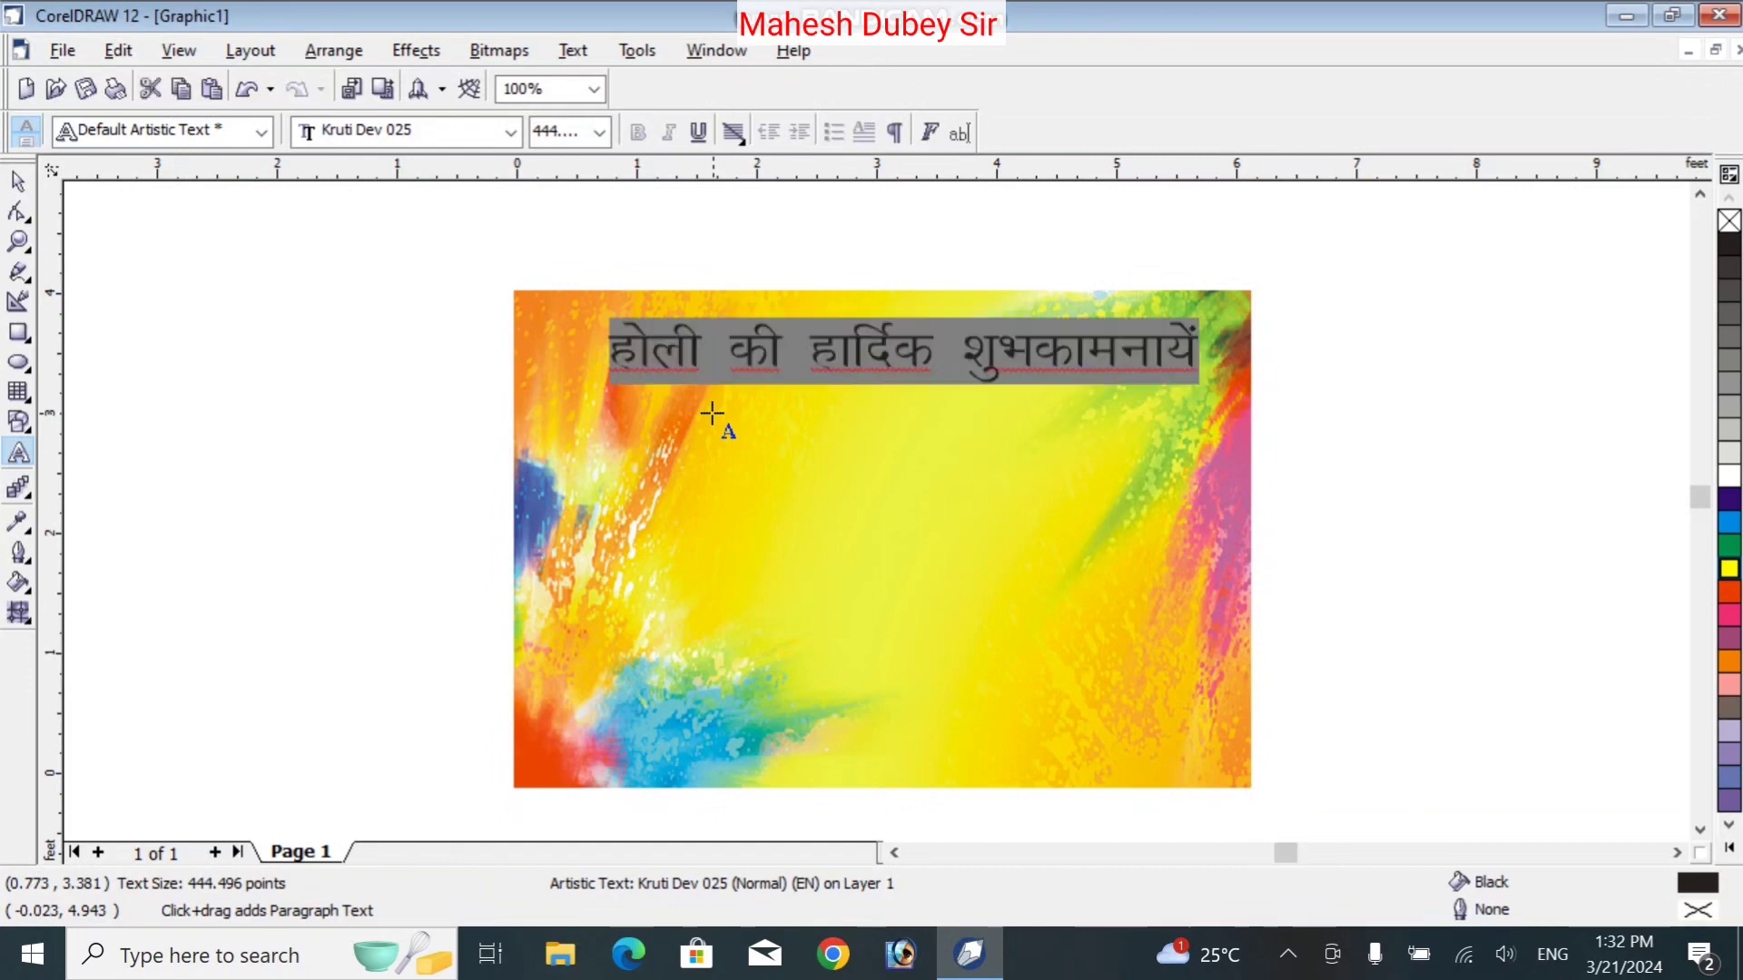
key("ctrl+shift+comma")
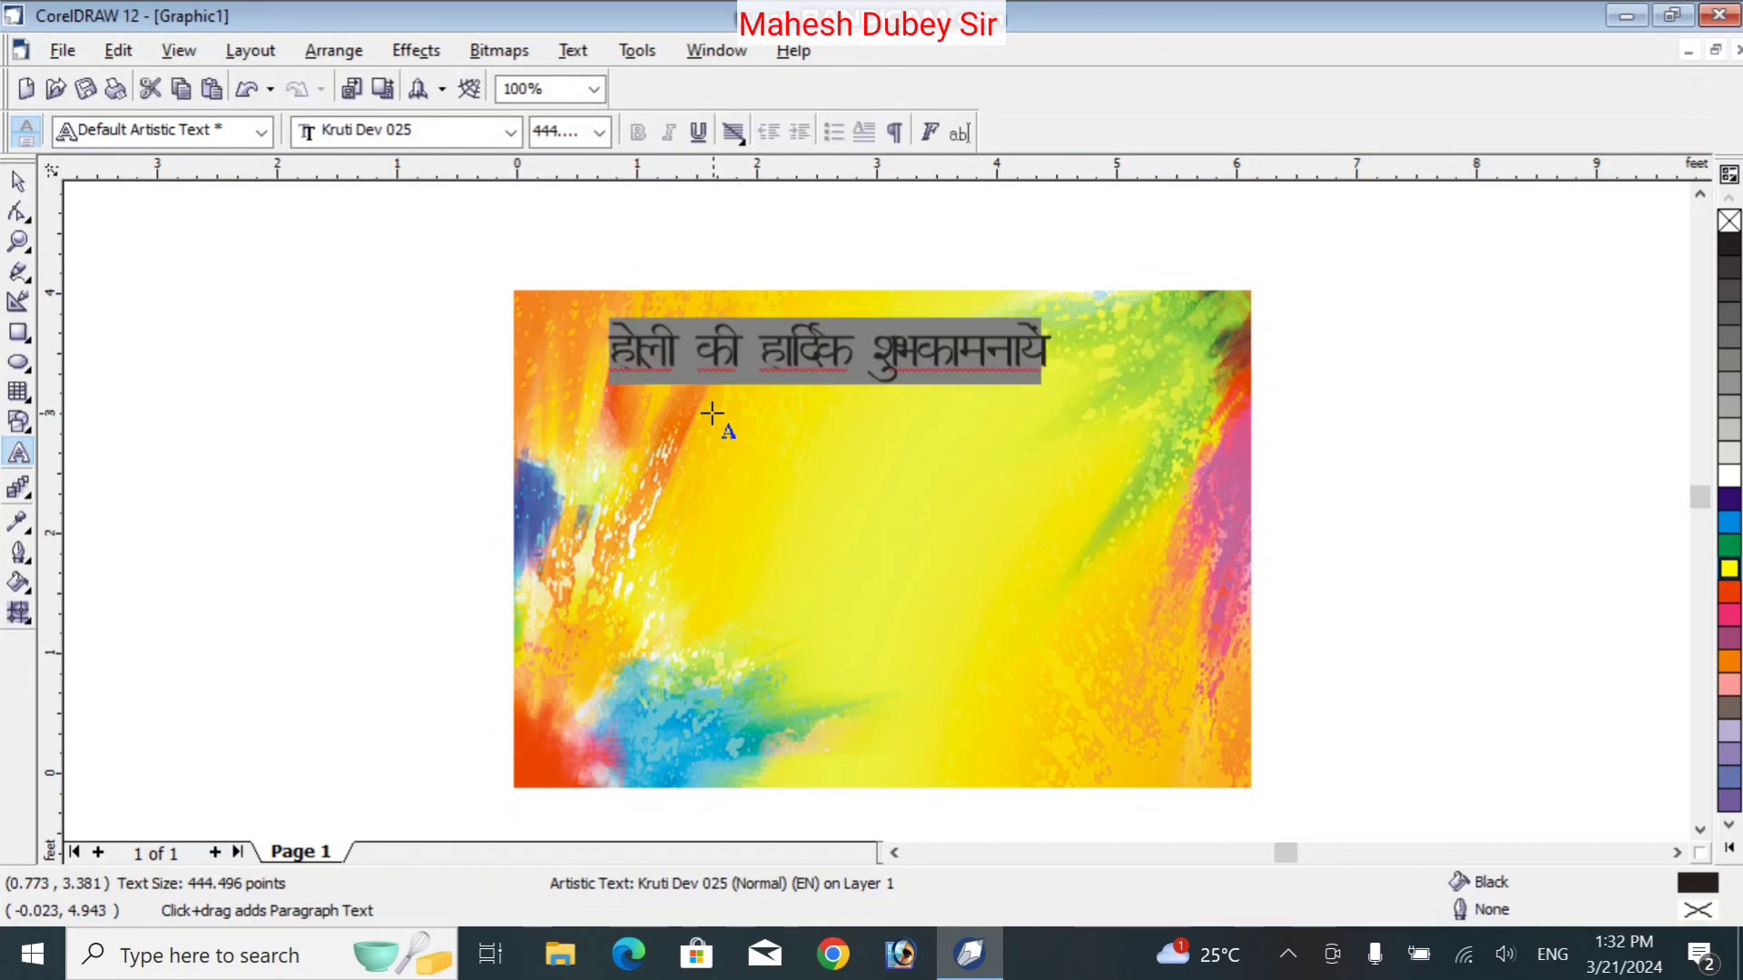
key("ctrl+shift+period")
key("ctrl+shift+period")
key("ctrl+shift+period")
key("ctrl+shift+period")
key("ctrl+shift+period")
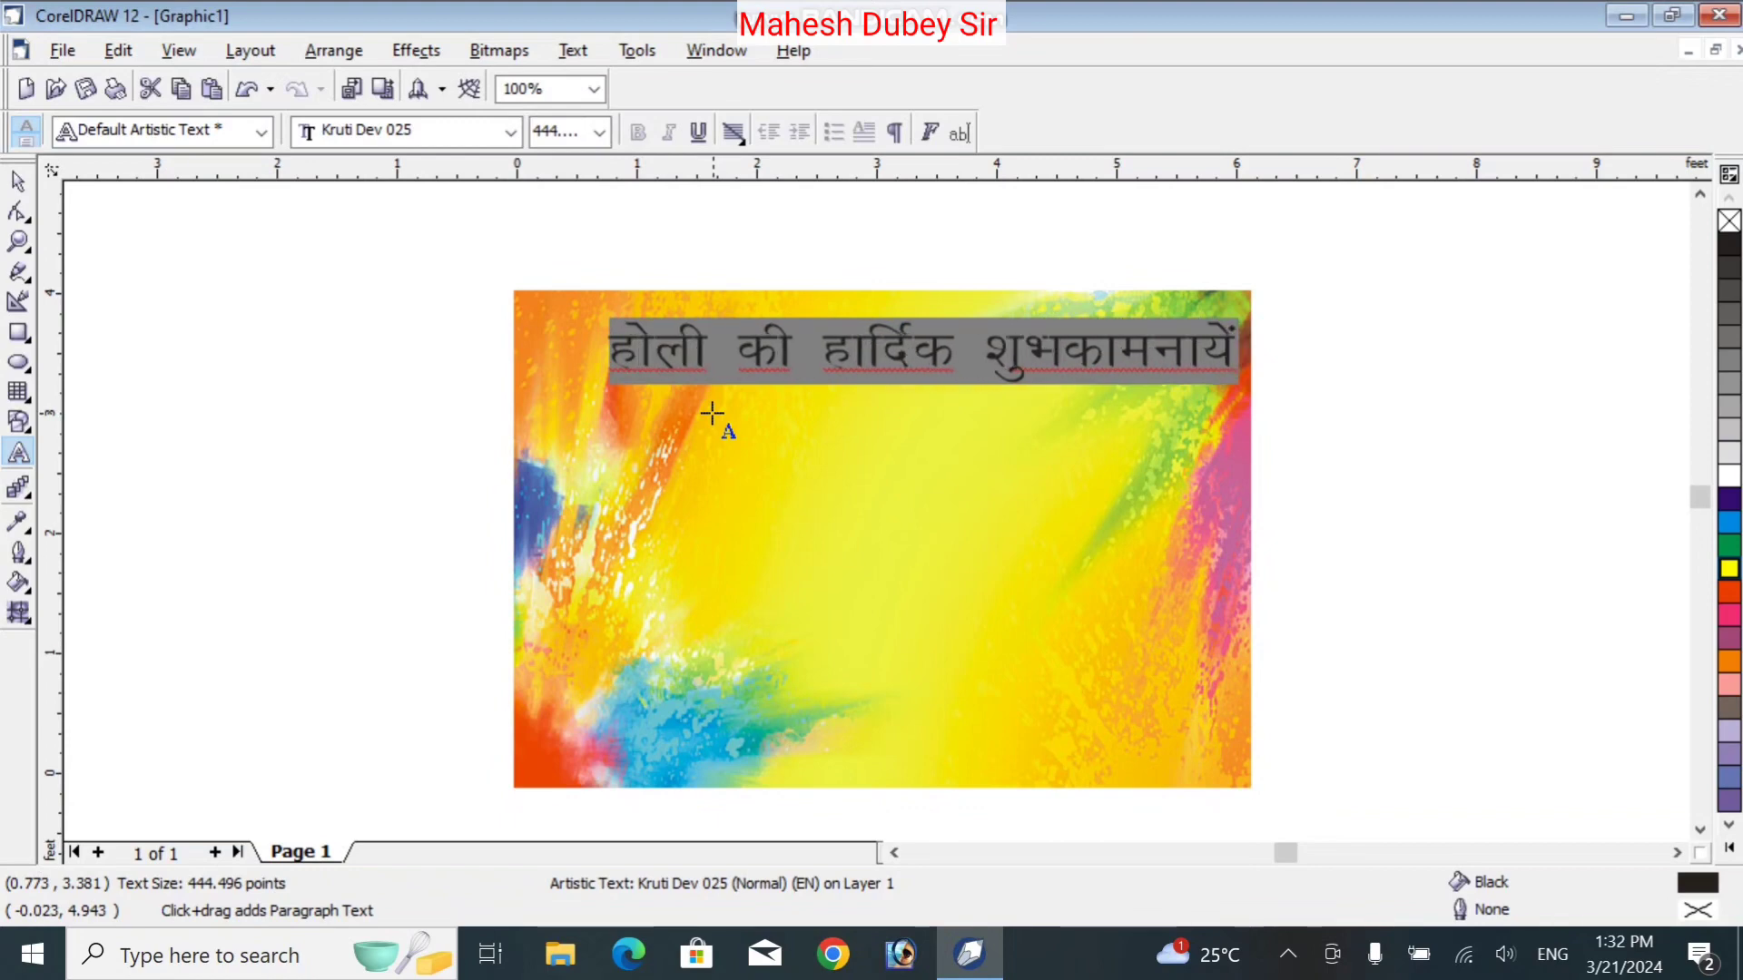
key("ctrl+space")
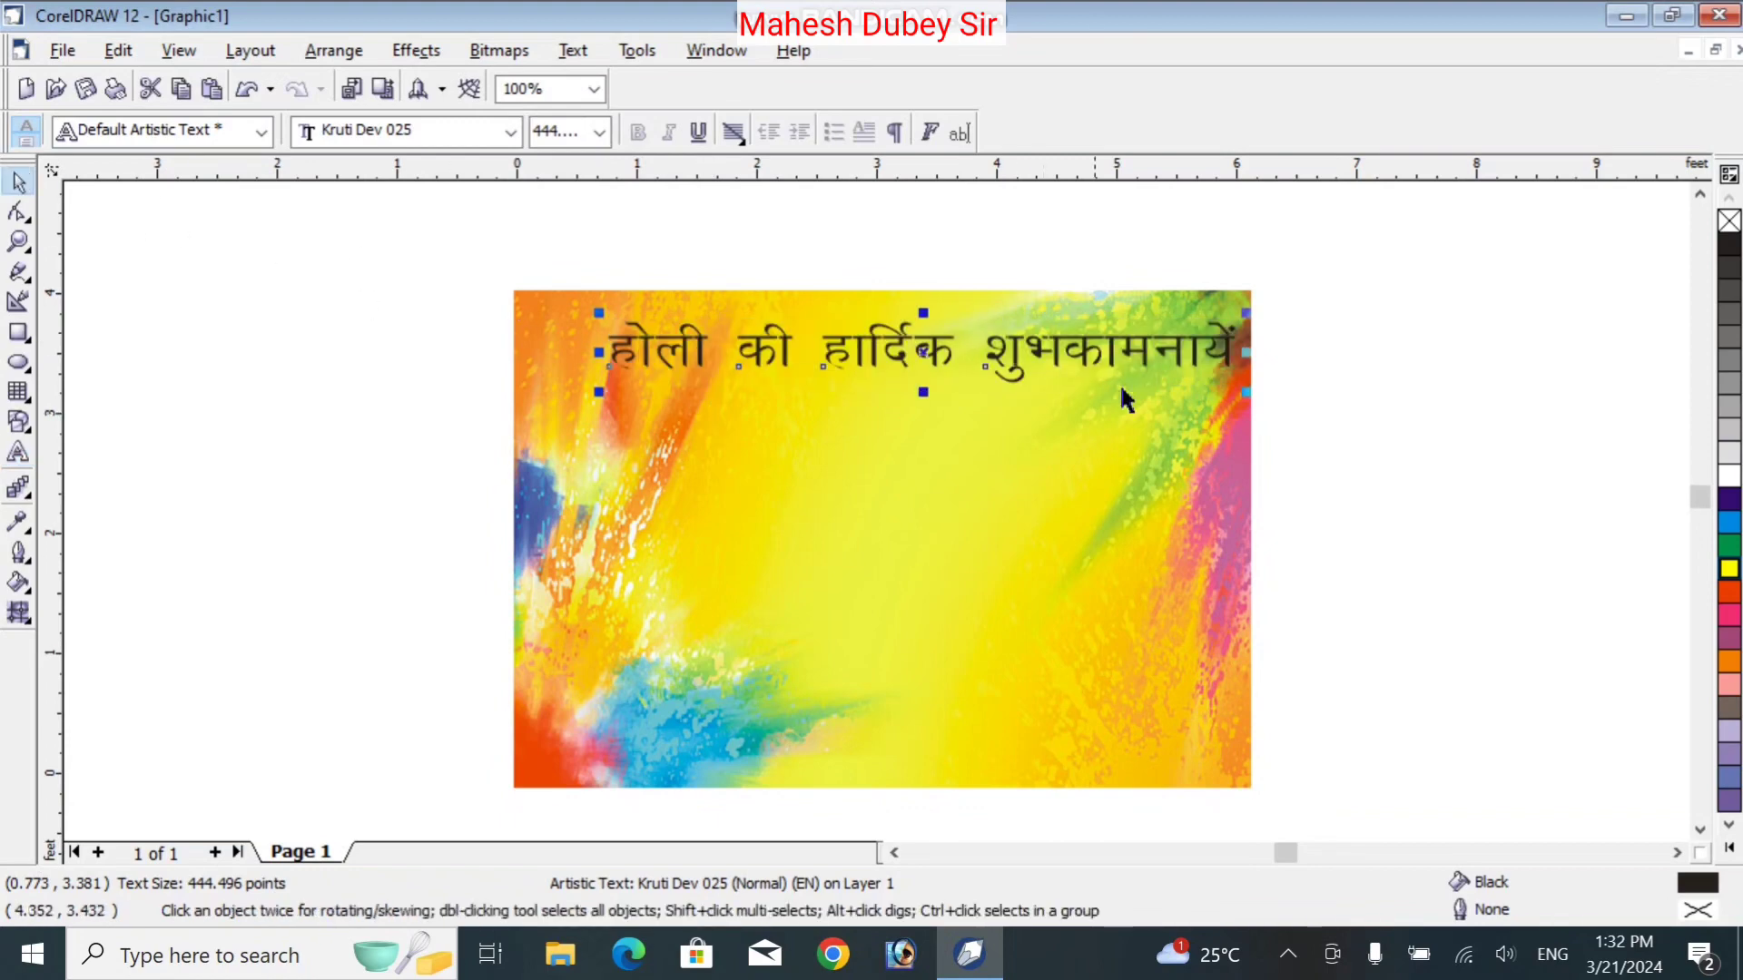
Shrink the greeting to about 239 pt and centre it along the card's top
left_click_drag(1245, 391, 1077, 359)
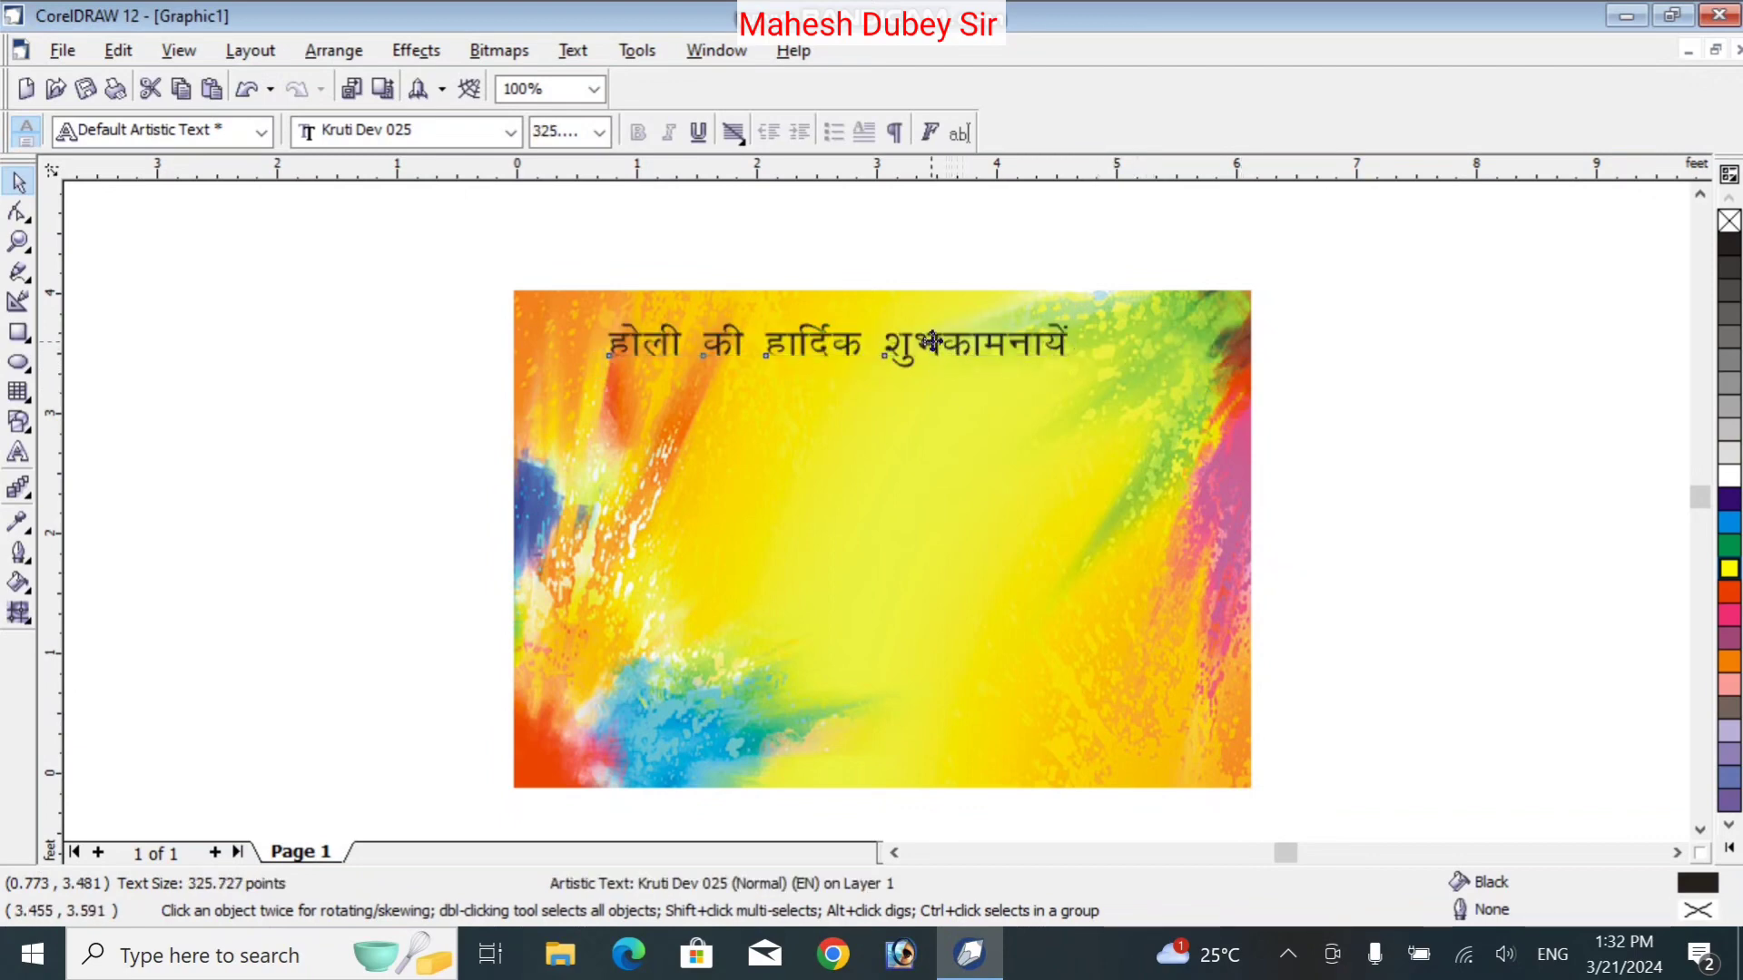
left_click_drag(934, 343, 973, 324)
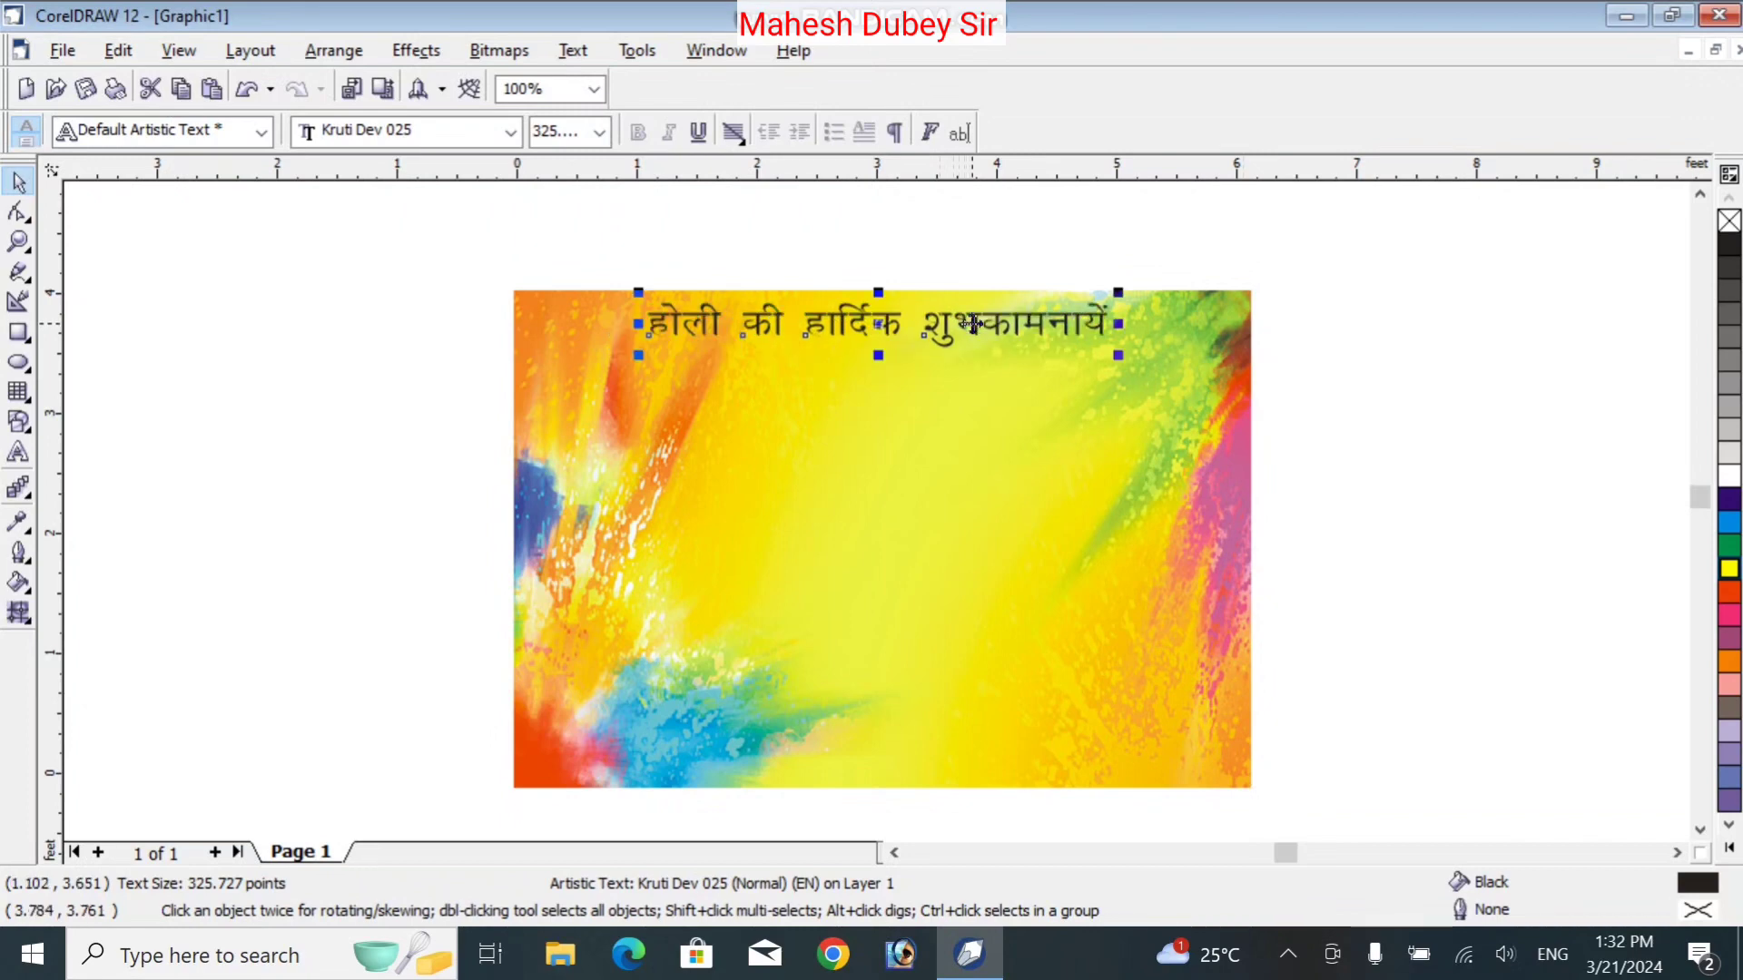
left_click_drag(1117, 355, 1062, 343)
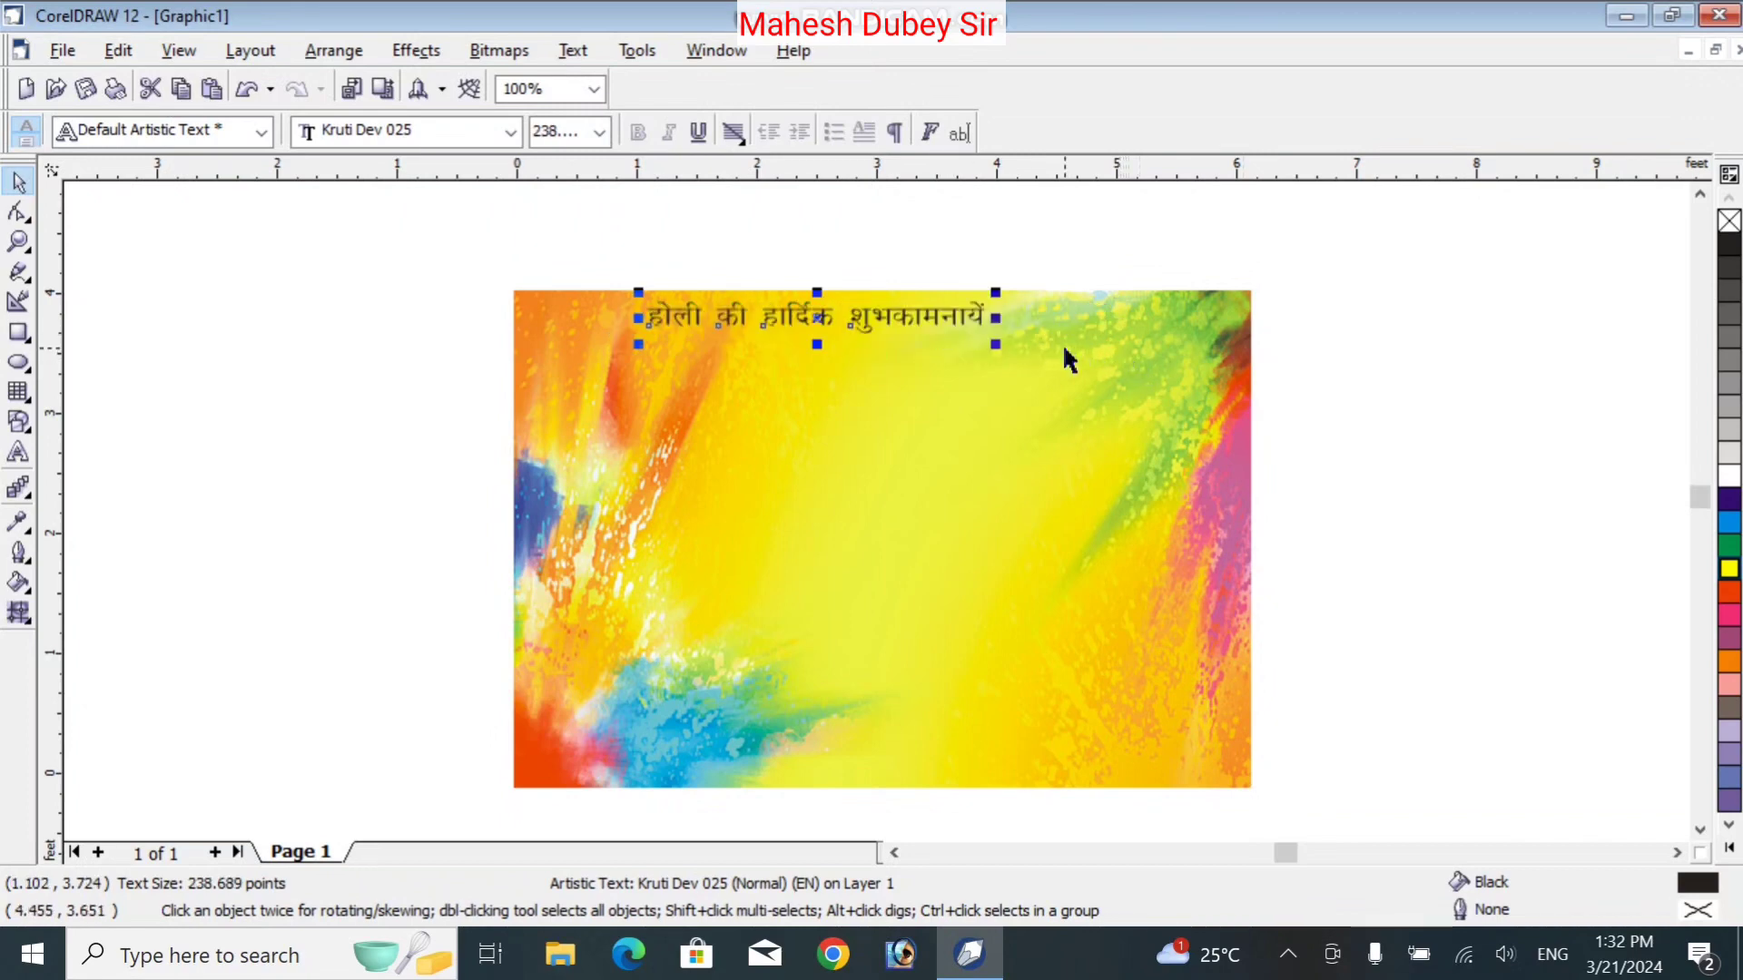
left_click_drag(955, 317, 1021, 316)
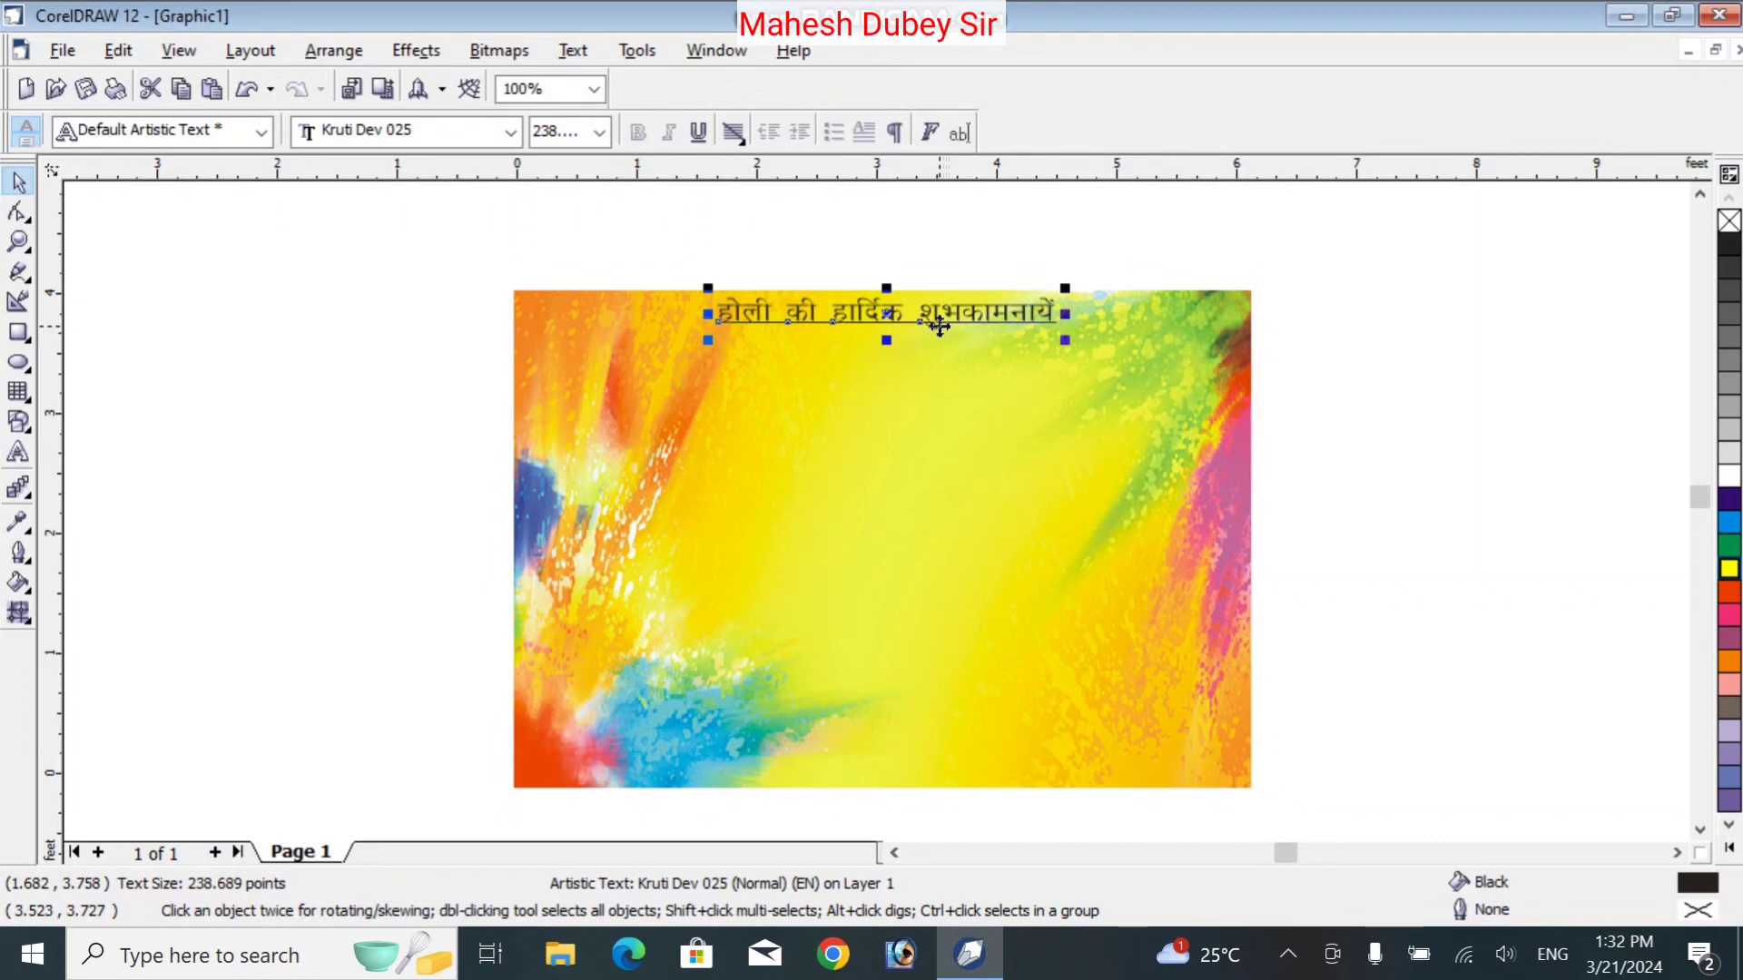
Fill the greeting magenta and give it a black outline
left_click(1725, 625)
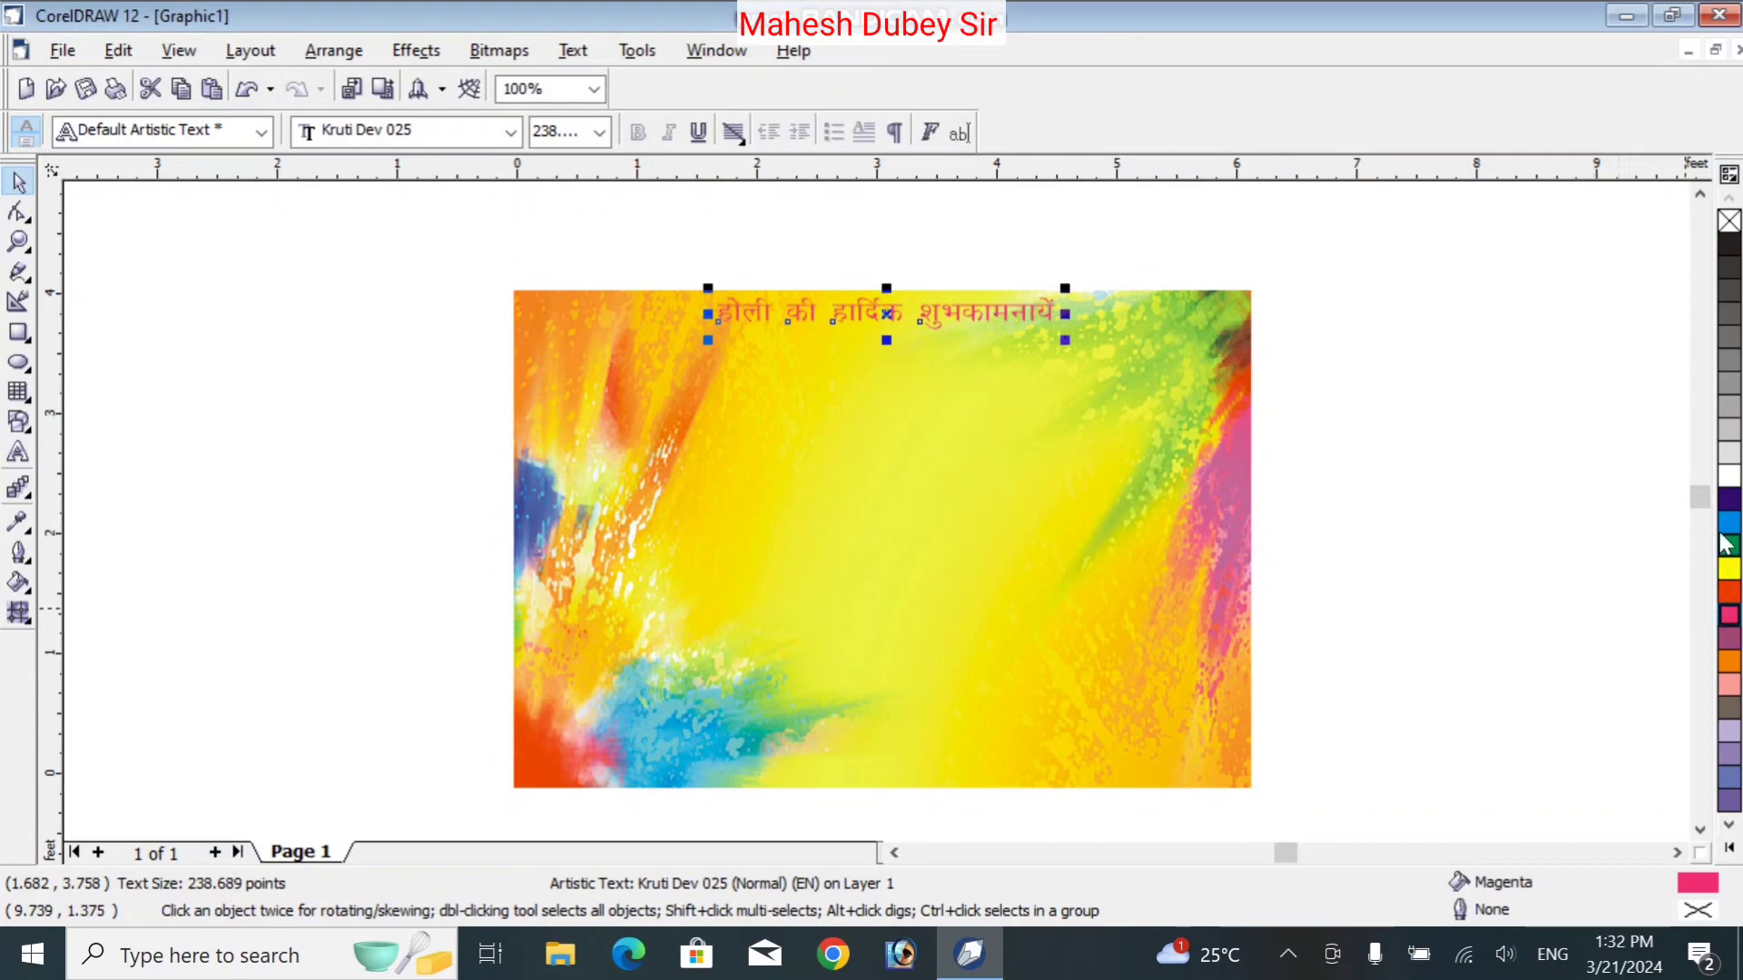
right_click(1730, 477)
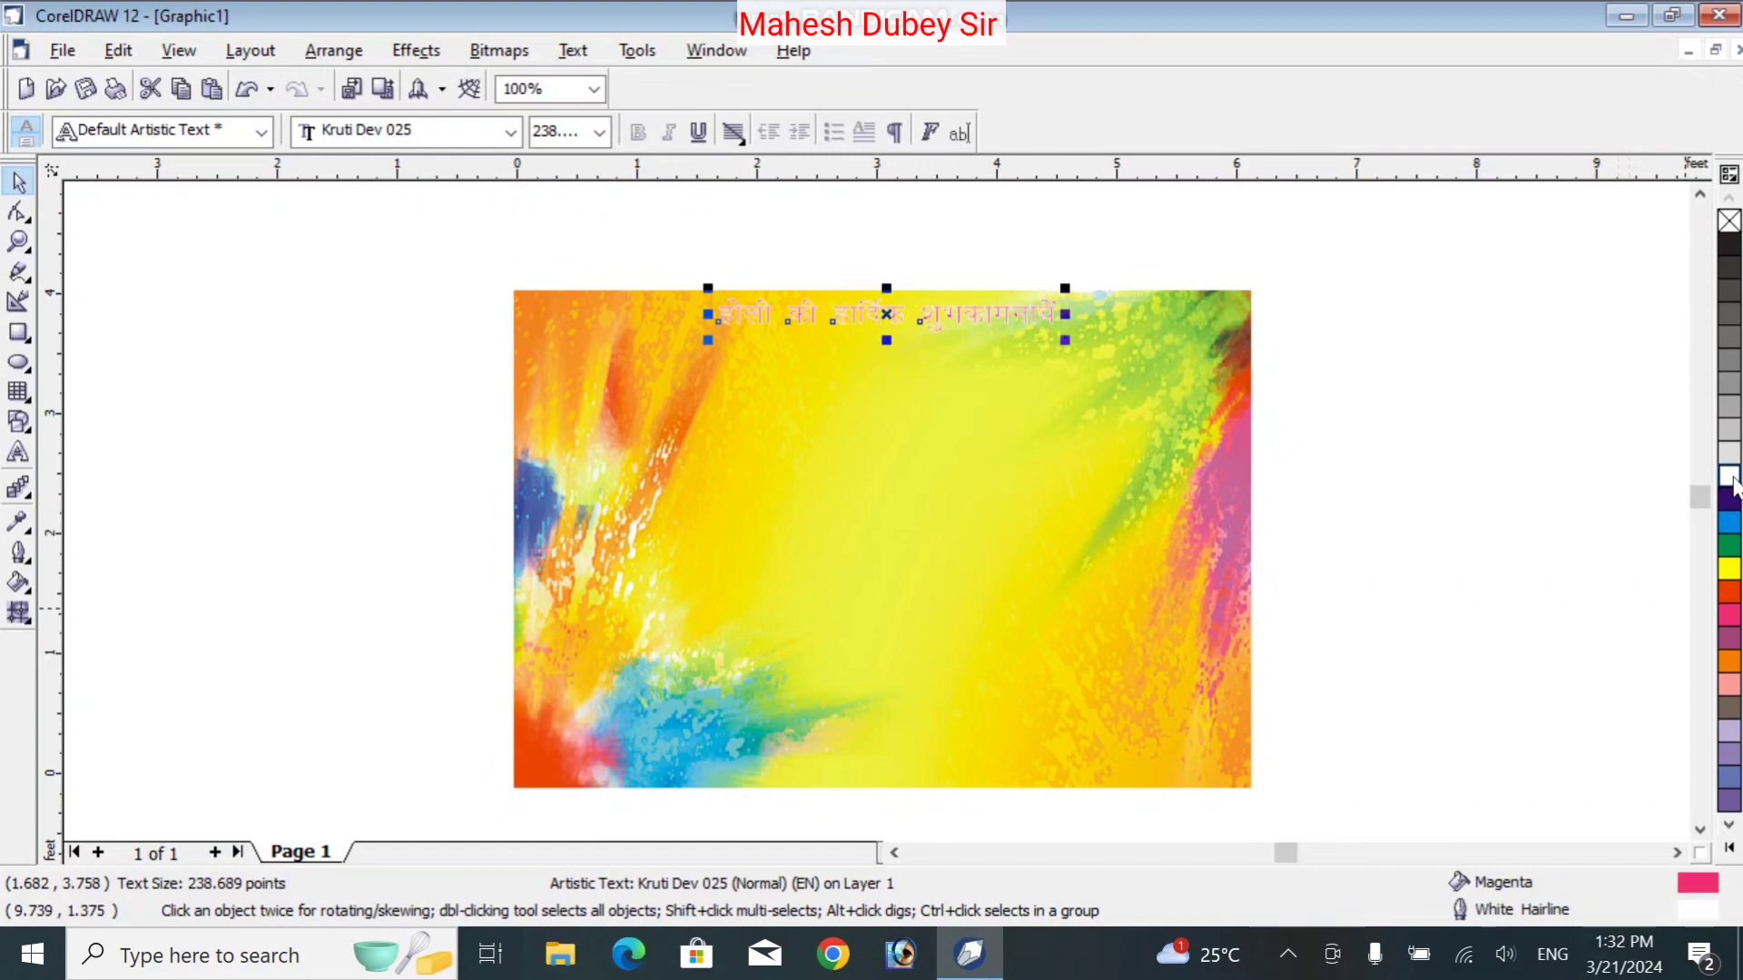
right_click(1730, 569)
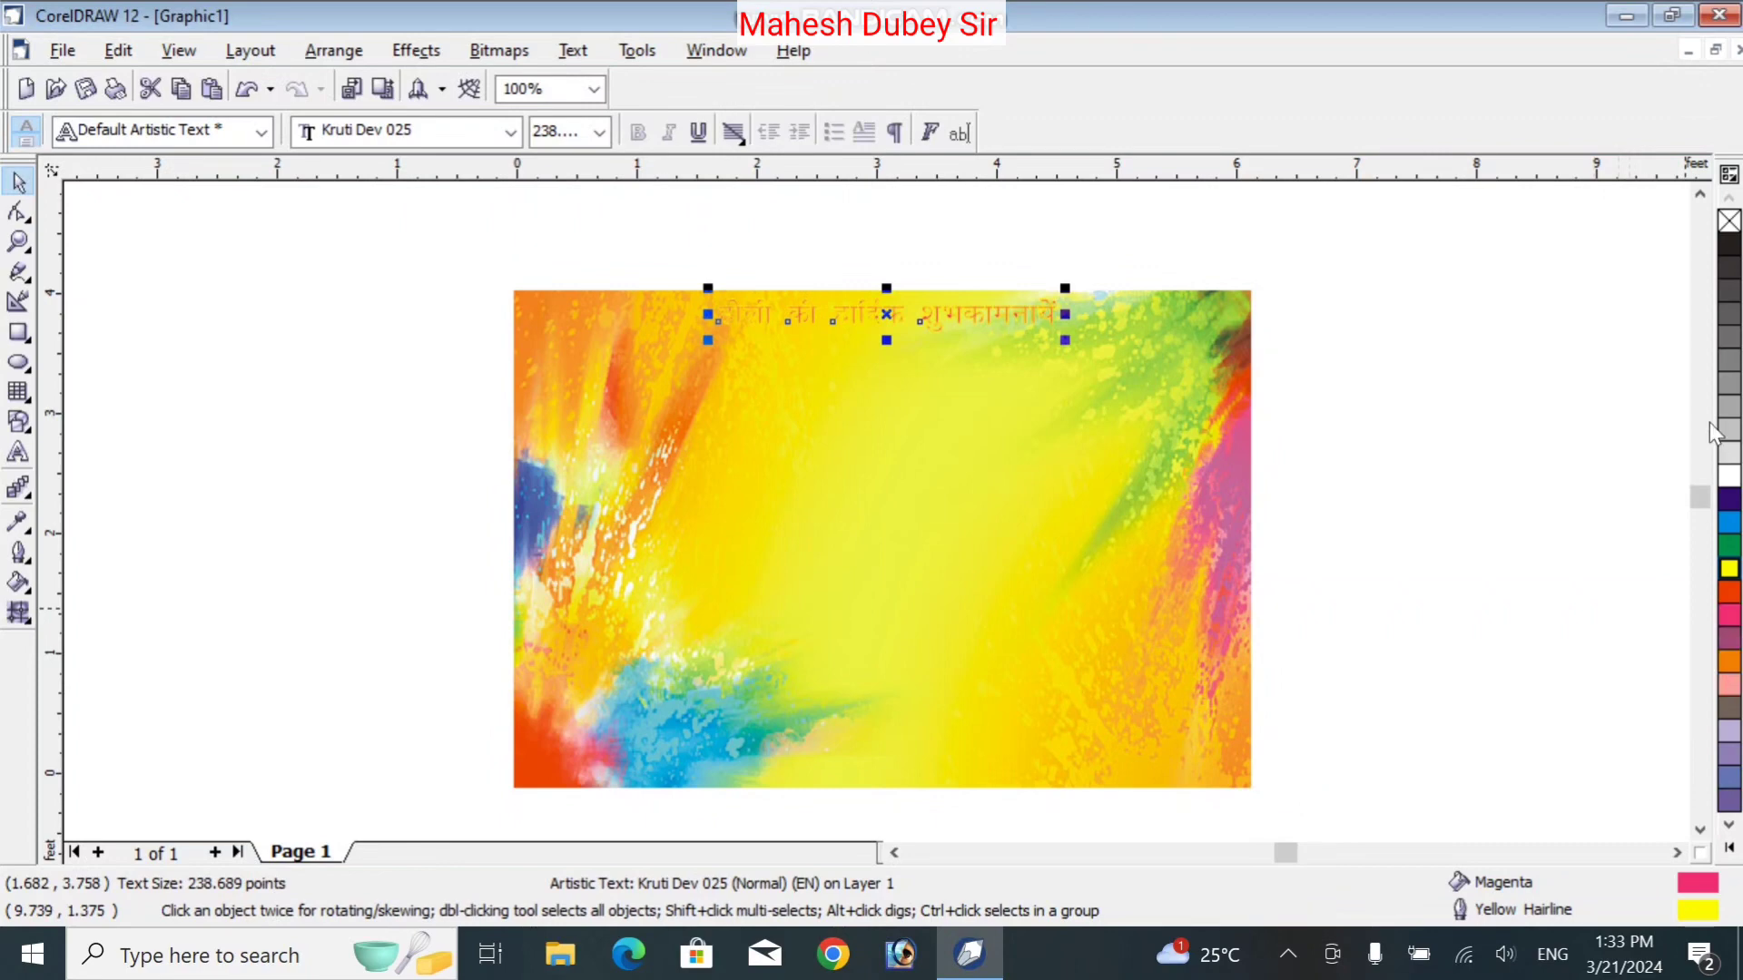
right_click(1728, 247)
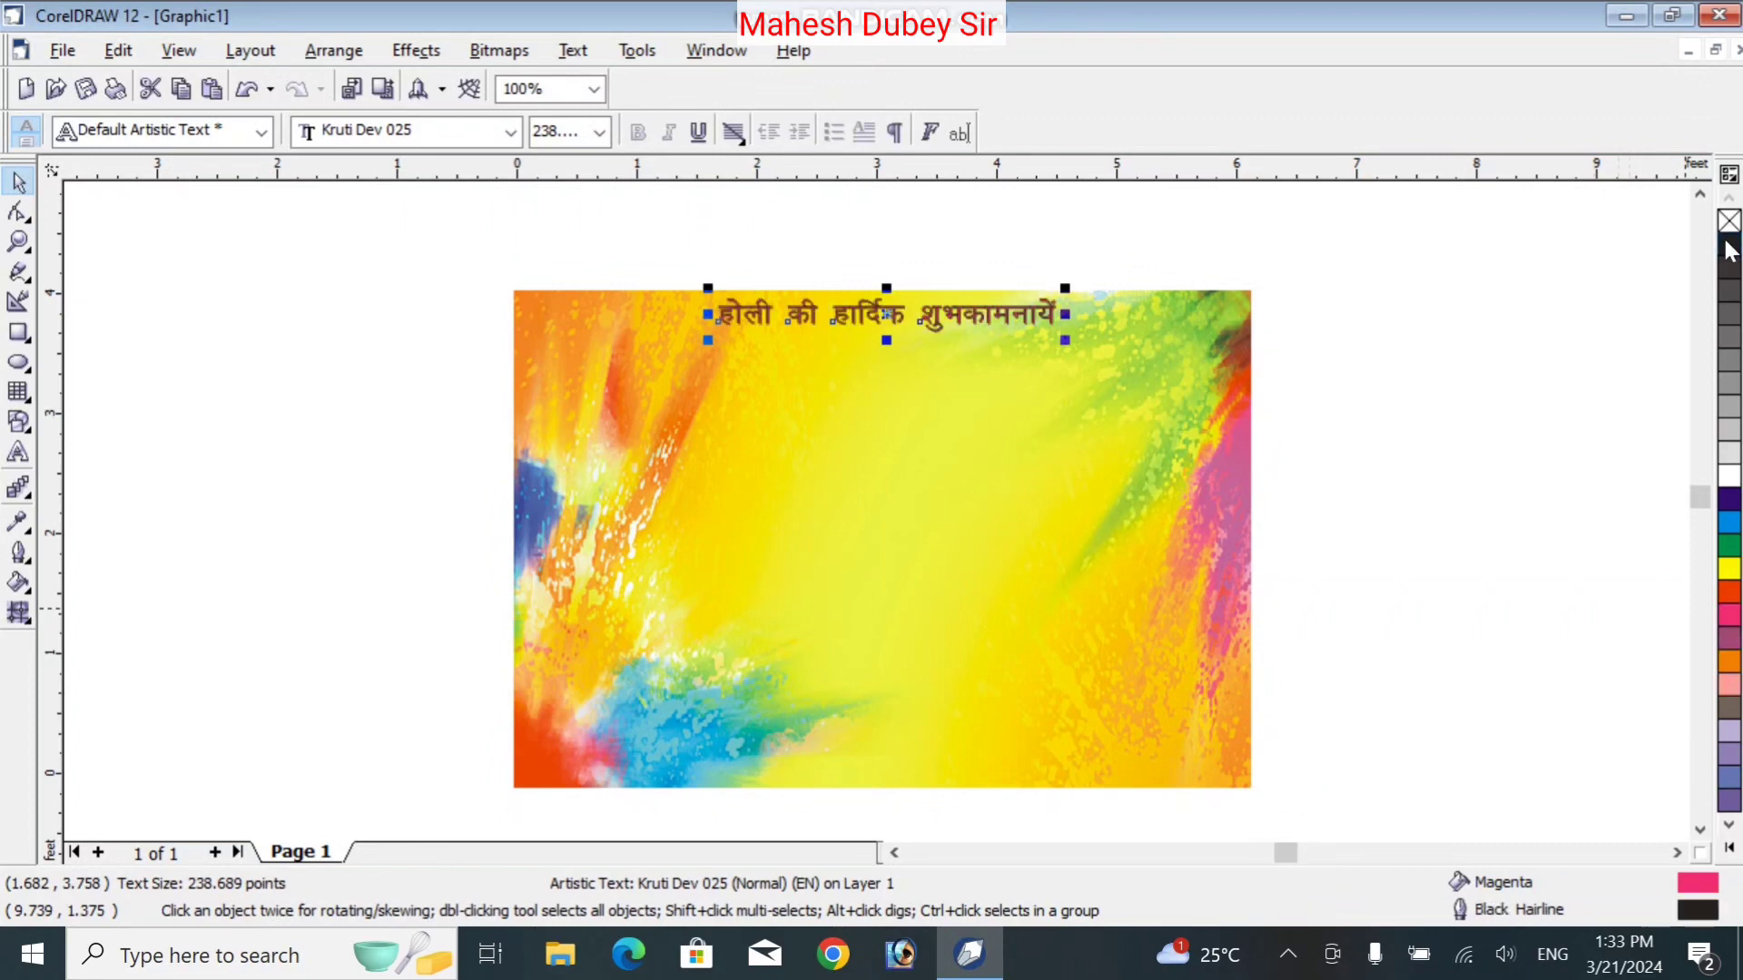
left_click(1413, 387)
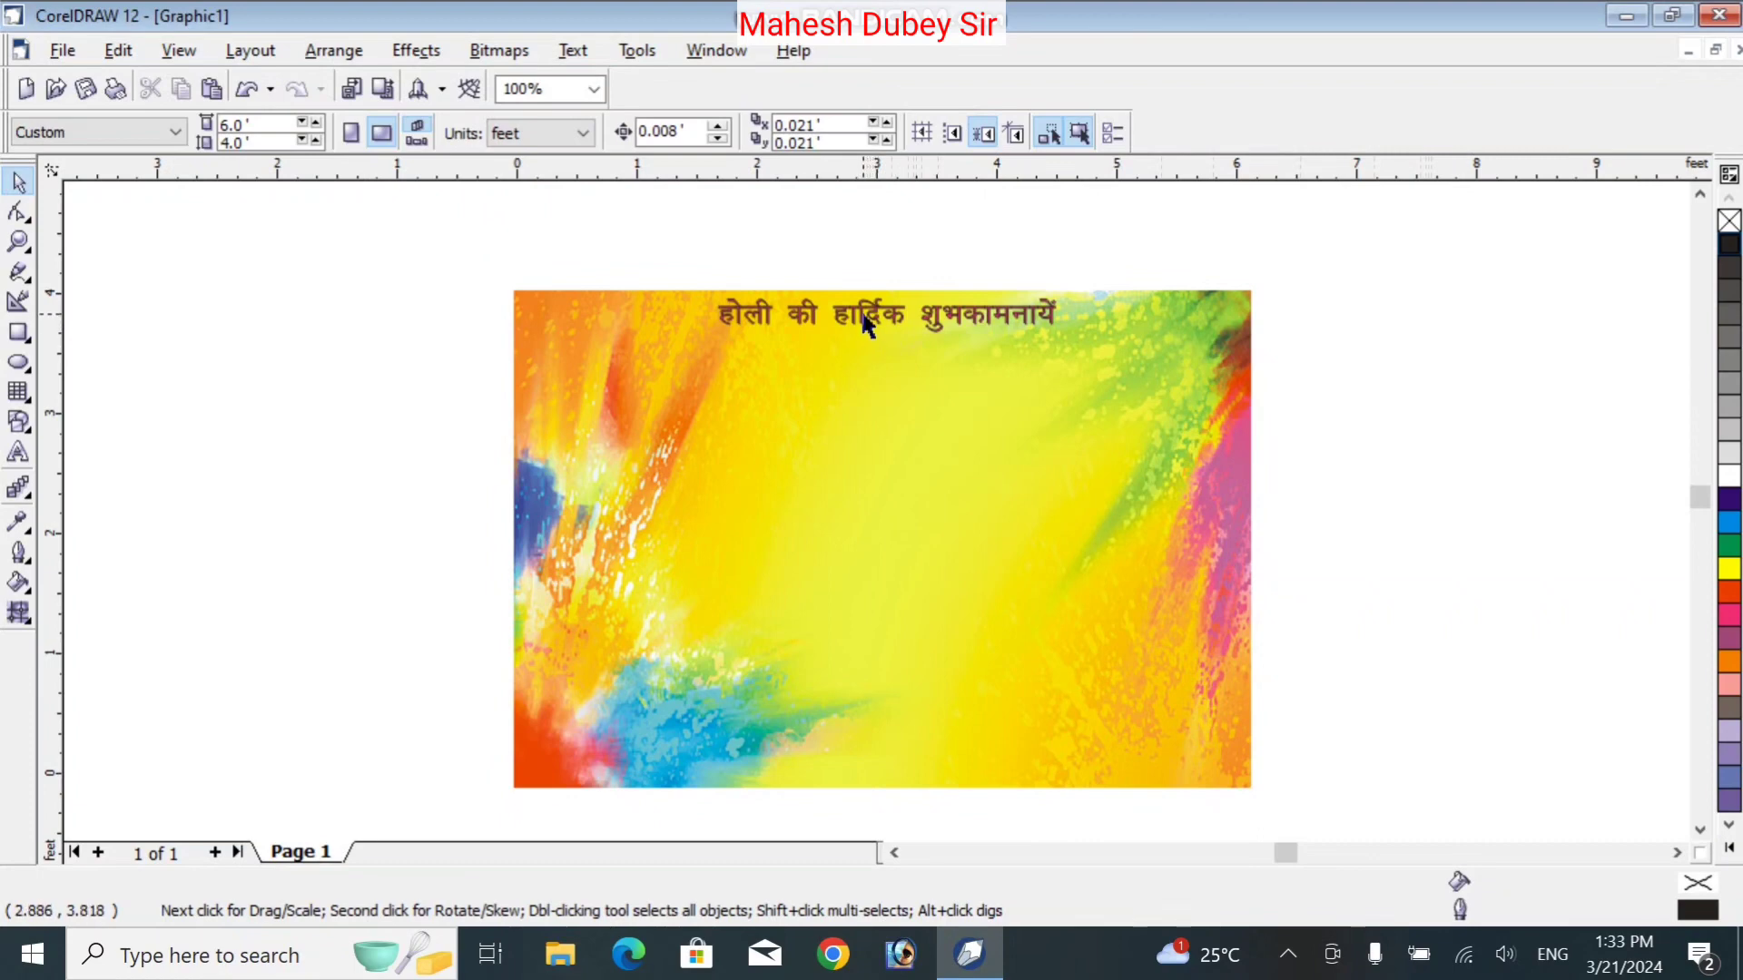
Move the greeting down to mid-card and enlarge it to about 520 pt
left_click_drag(859, 309, 848, 419)
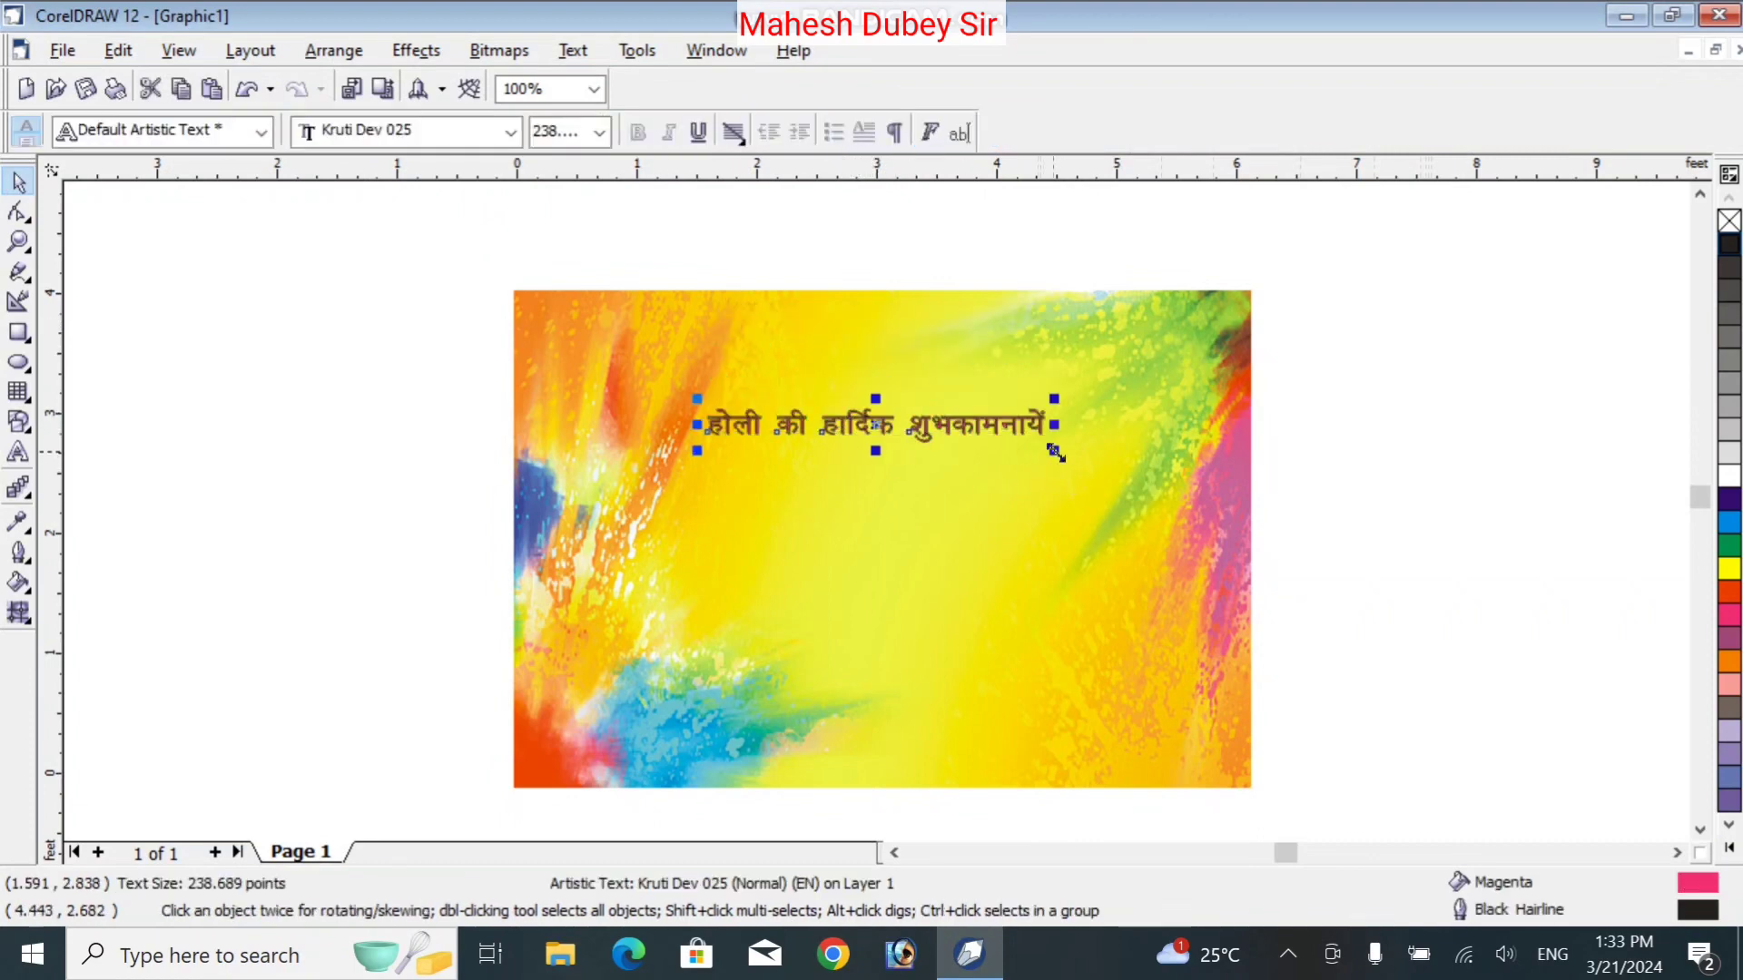
left_click_drag(1053, 451, 1253, 545)
left_click_drag(695, 470, 918, 449)
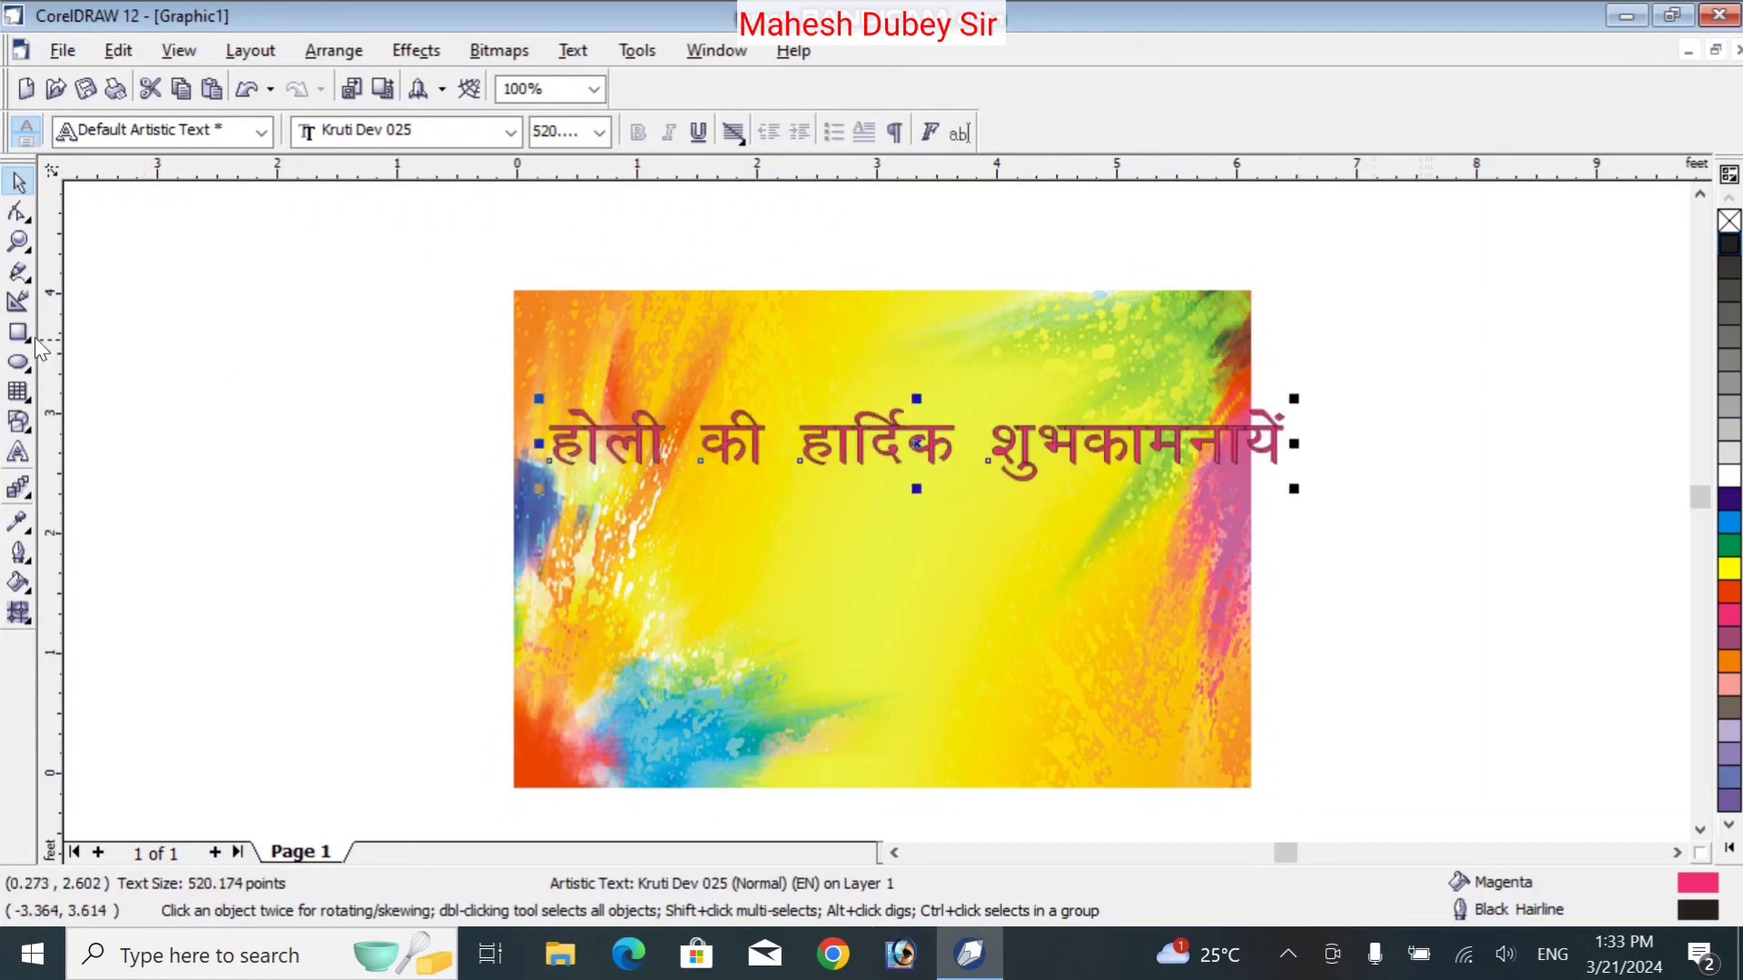
Break the greeting into two lines after 'होली की' and select all its text
left_click(21, 452)
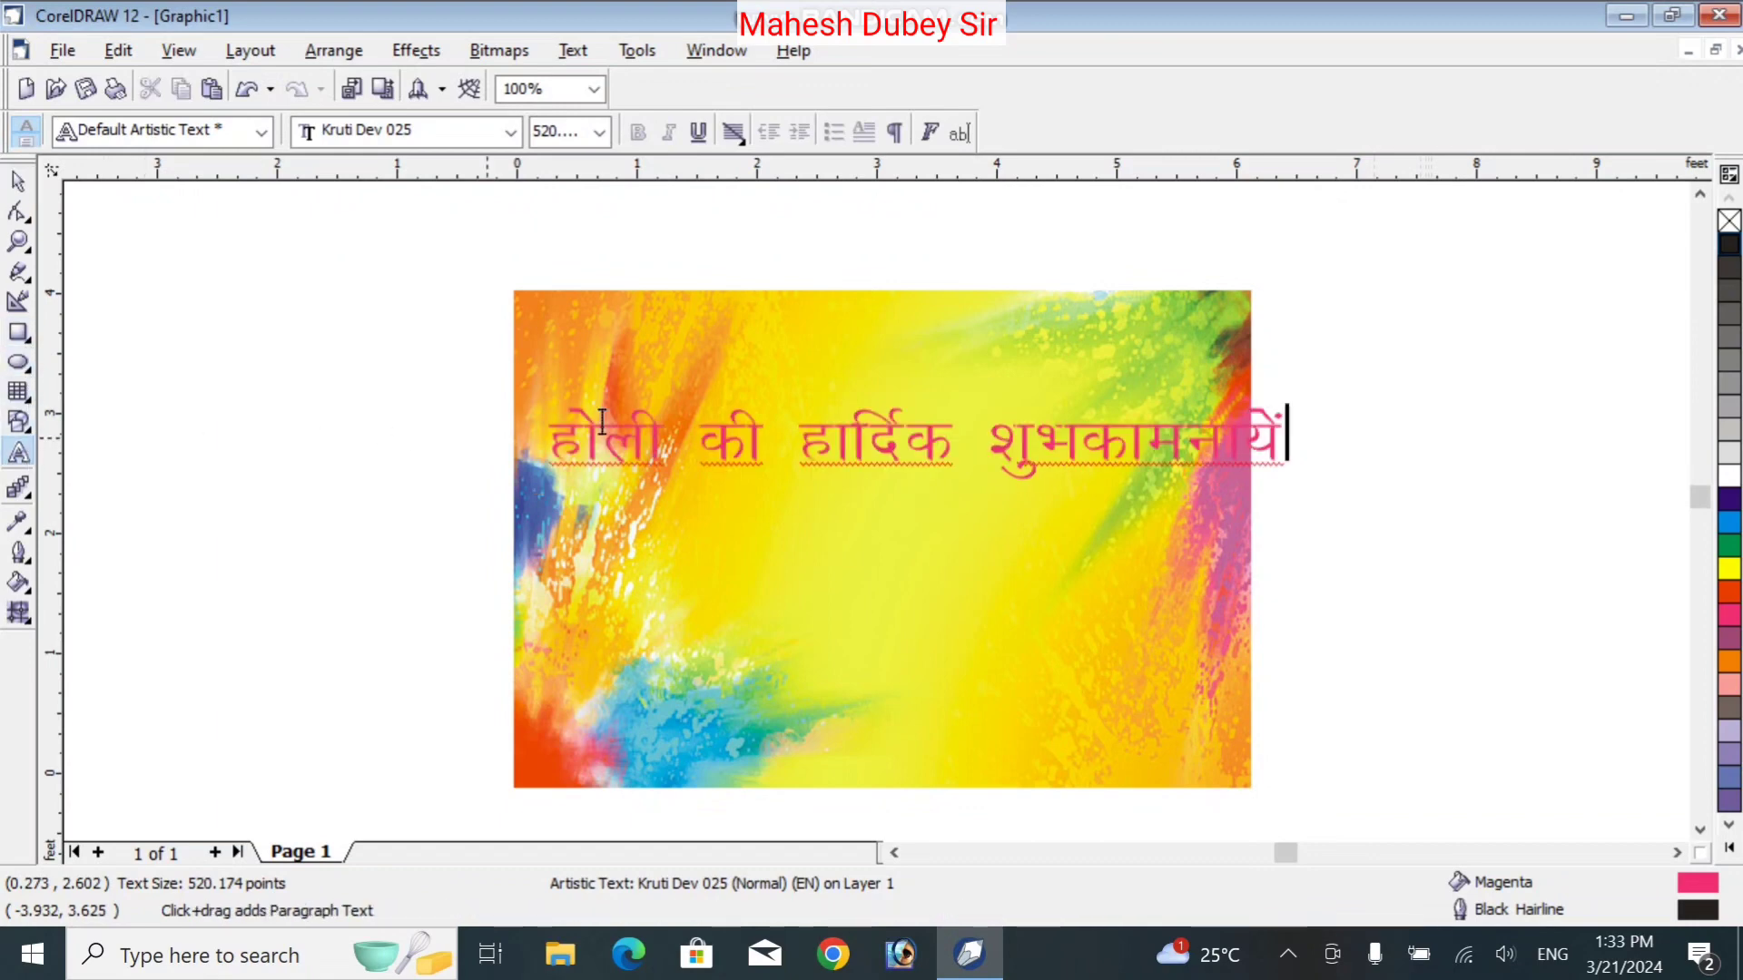
left_click(801, 436)
key("Return")
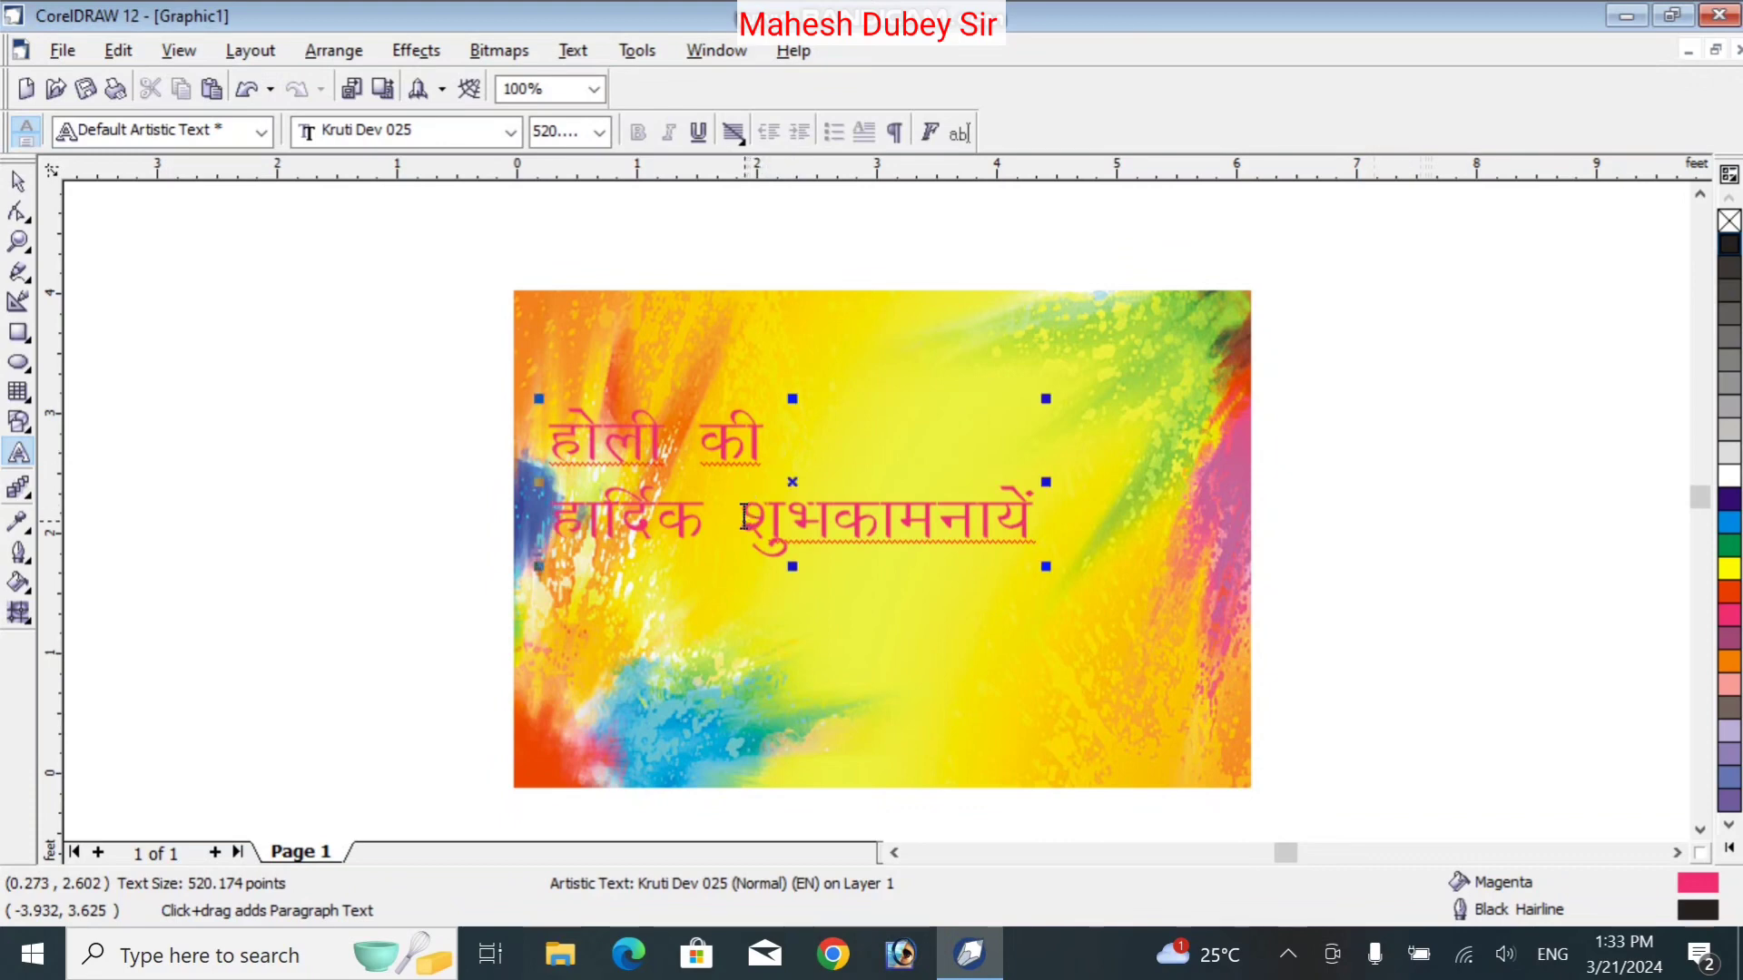
left_click(570, 438)
key("ctrl+a")
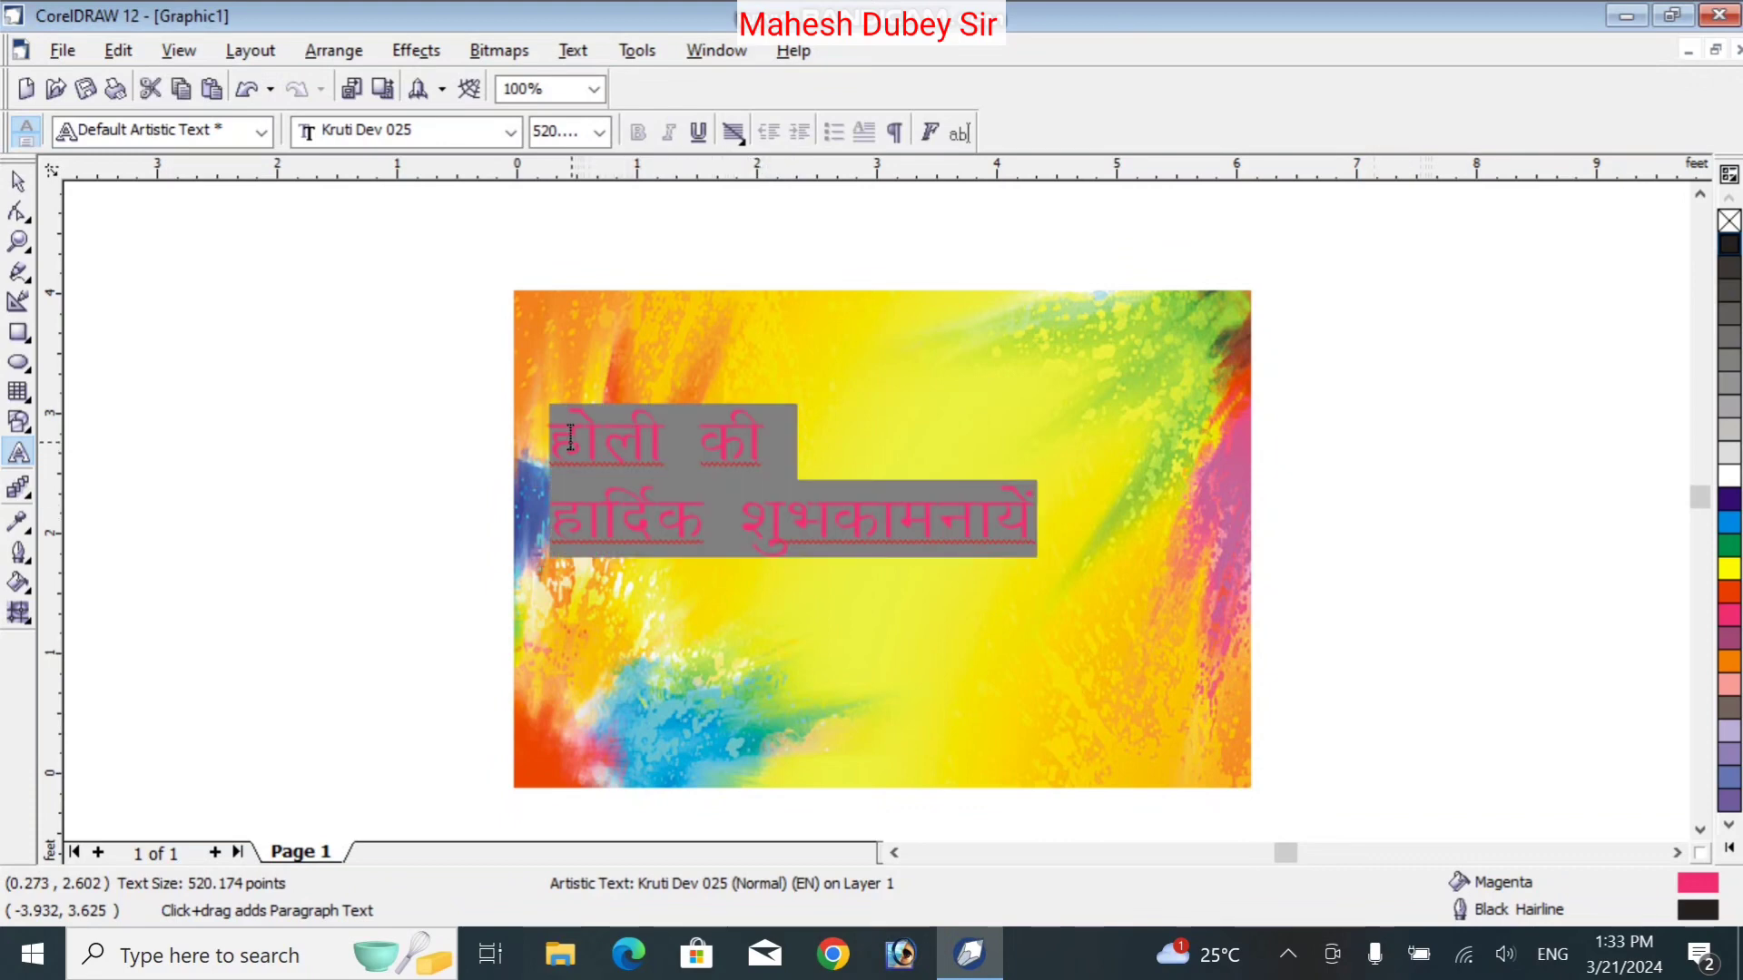
Centre-align both lines of the Hindi greeting using the alignment options
left_click(570, 52)
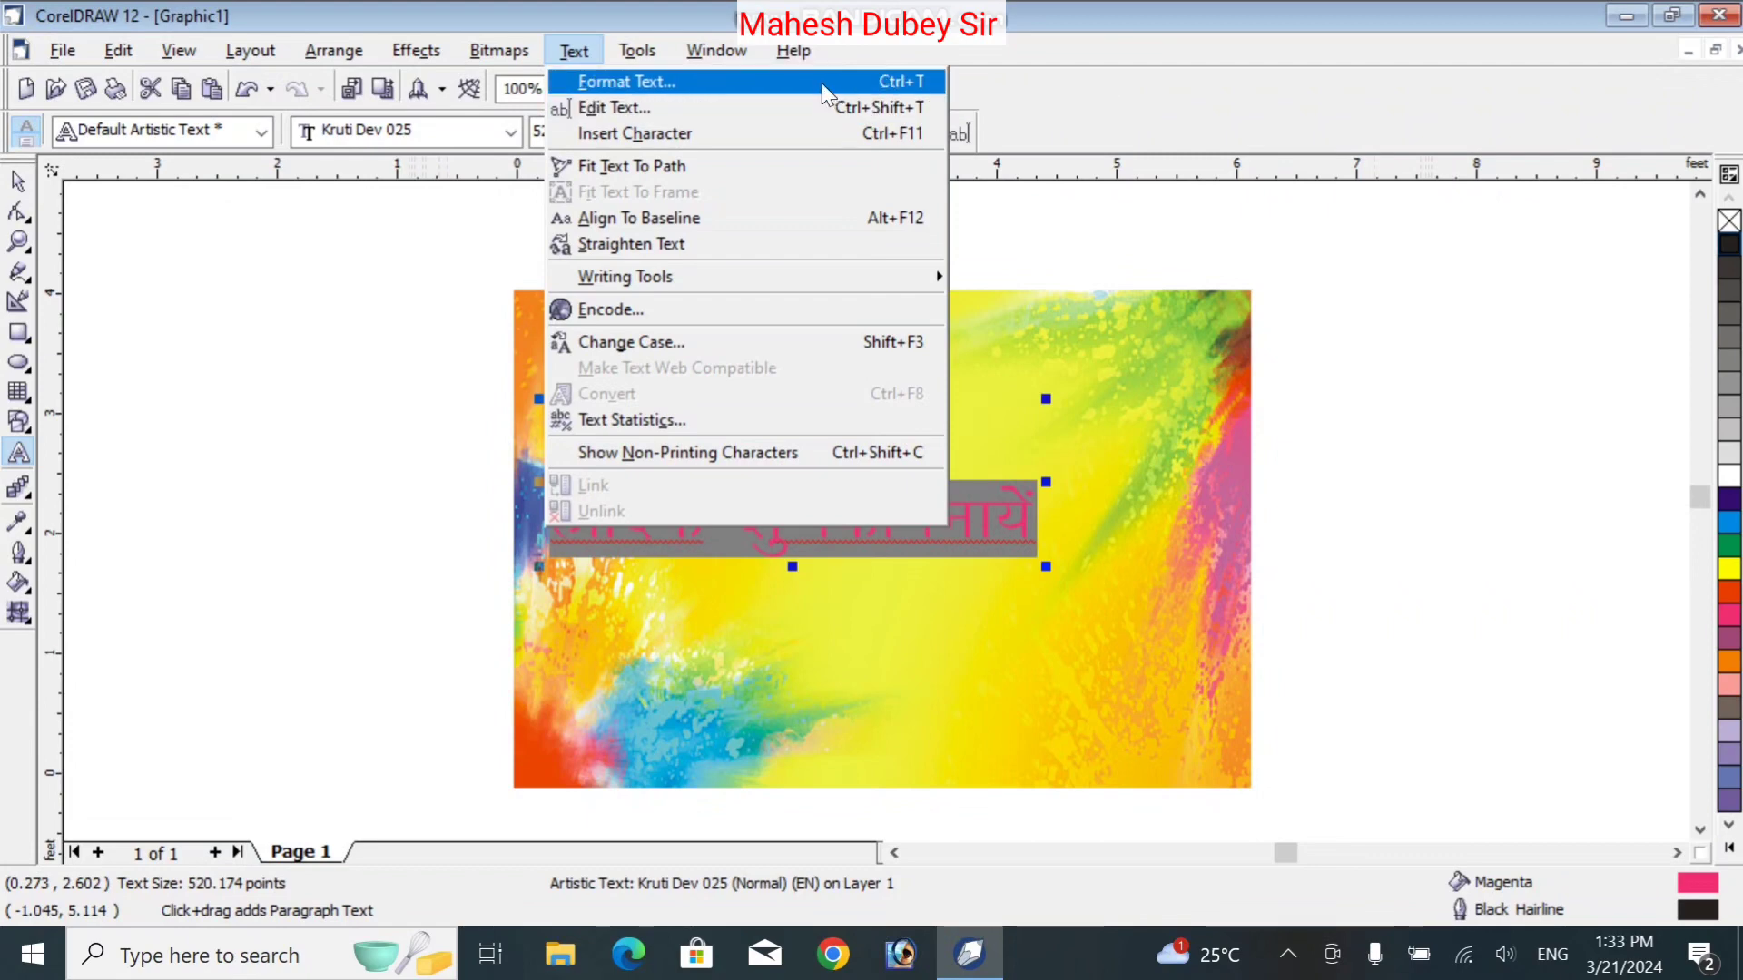
left_click(1028, 124)
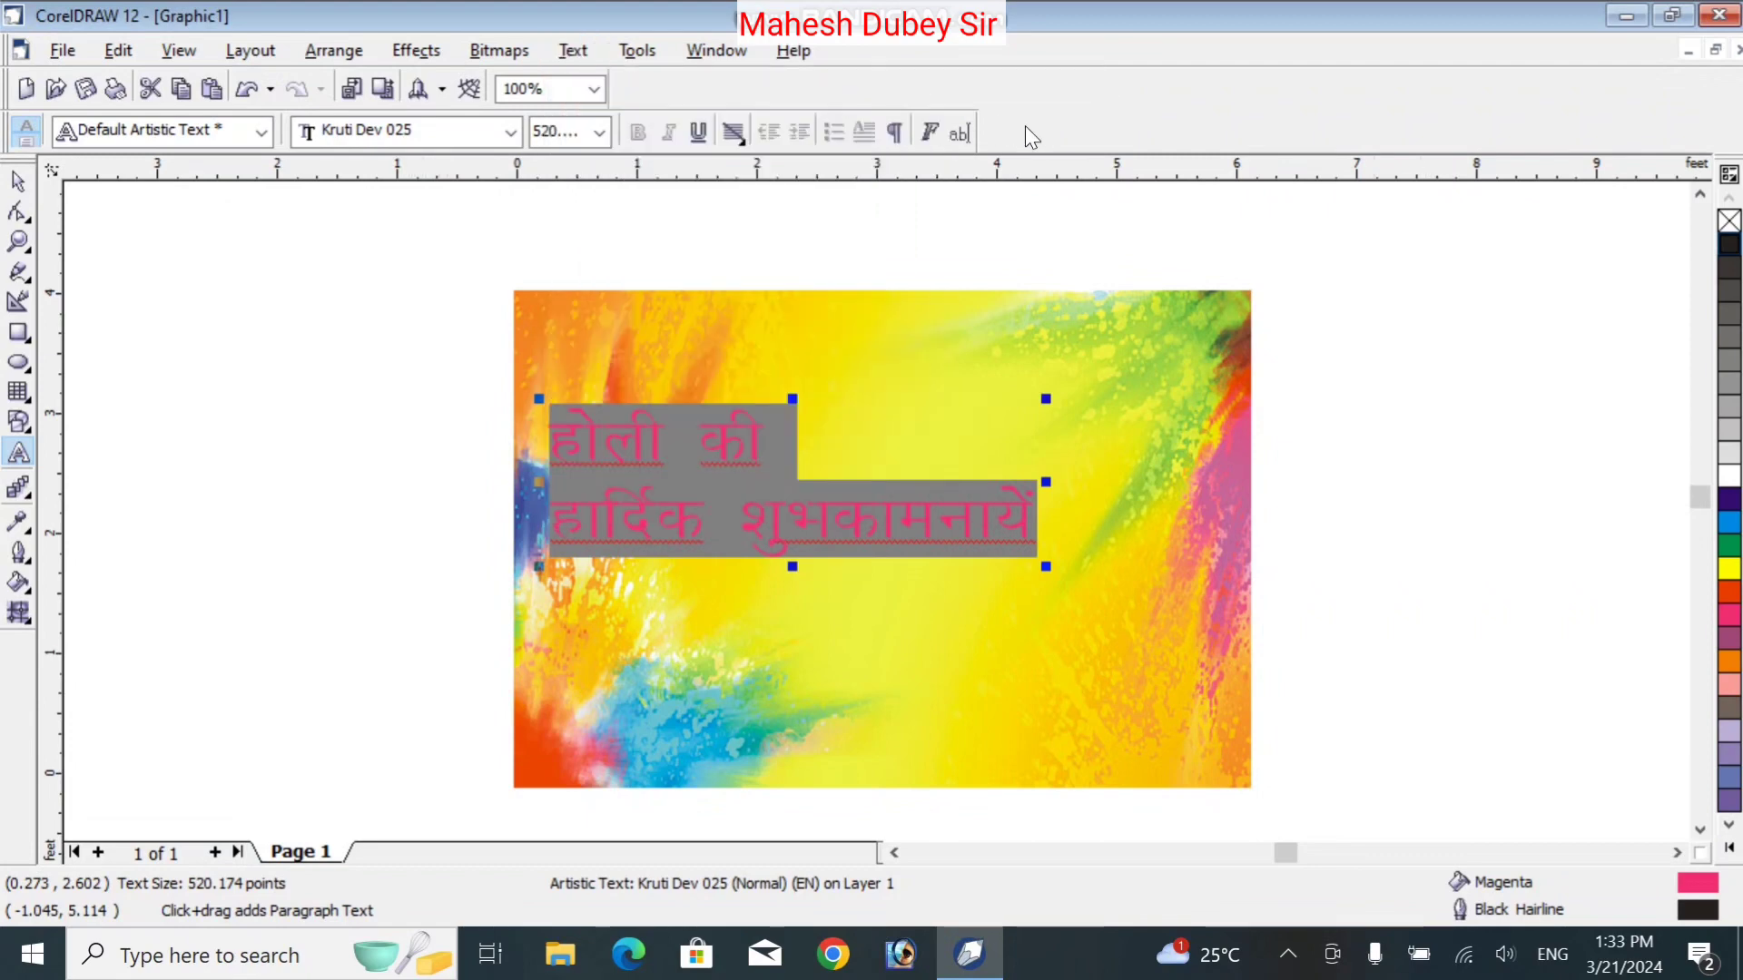
left_click(737, 134)
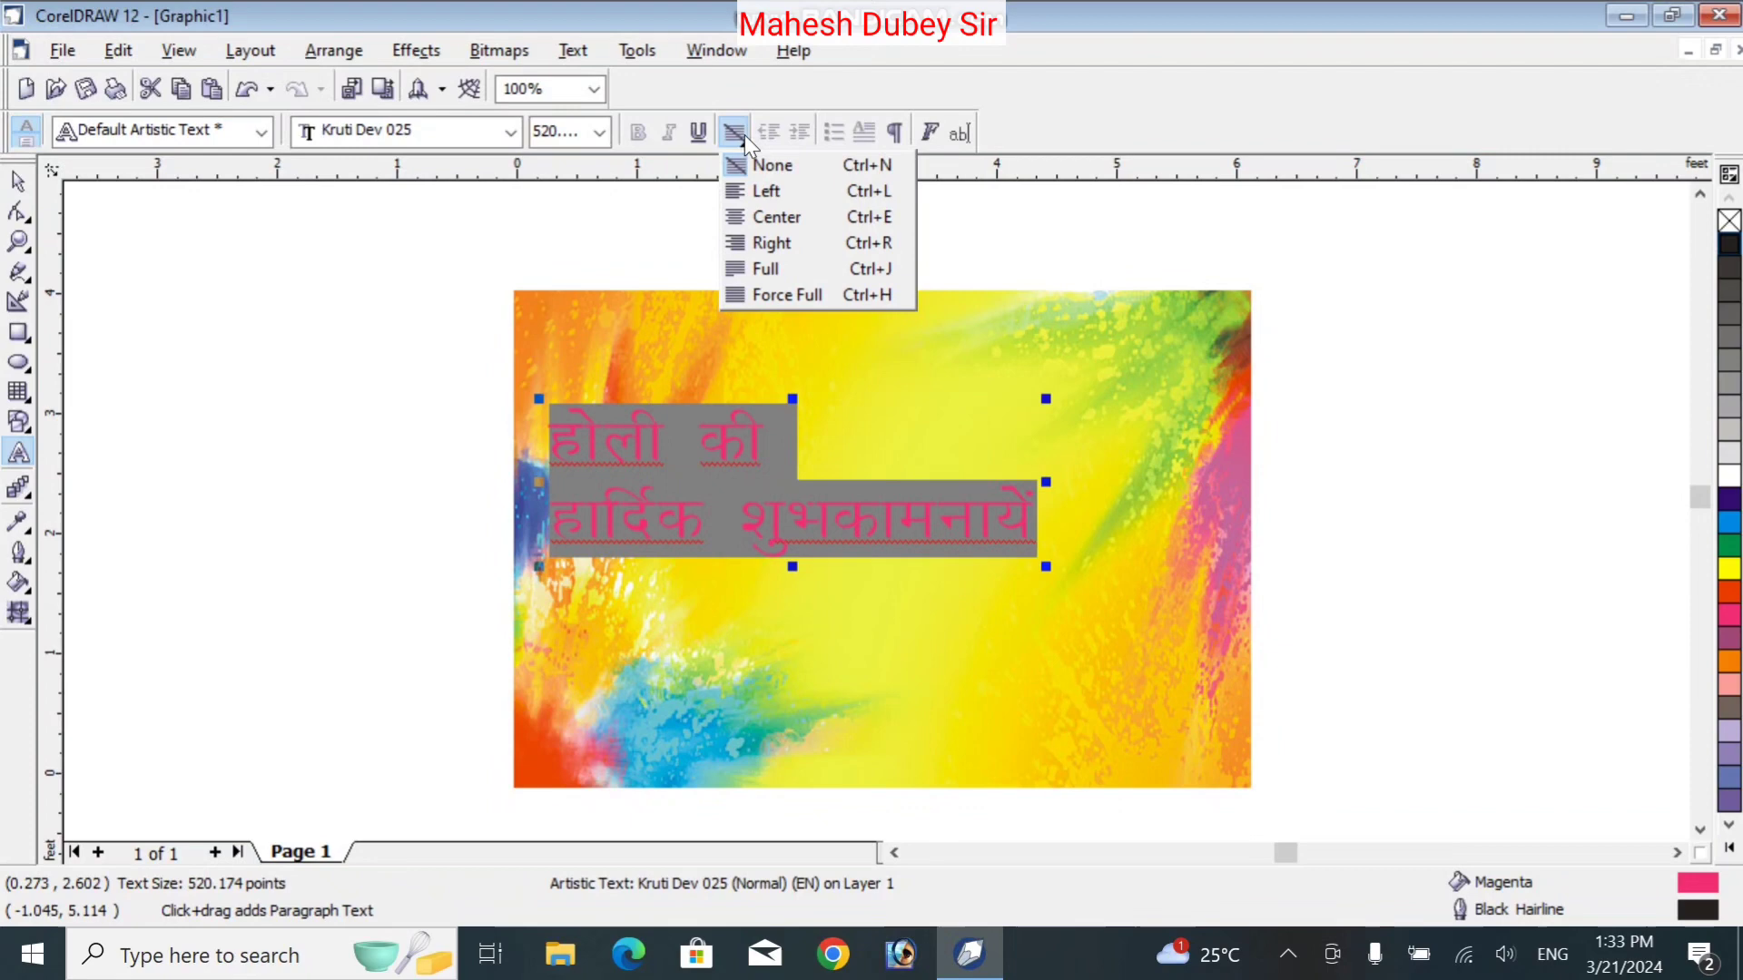
left_click(773, 218)
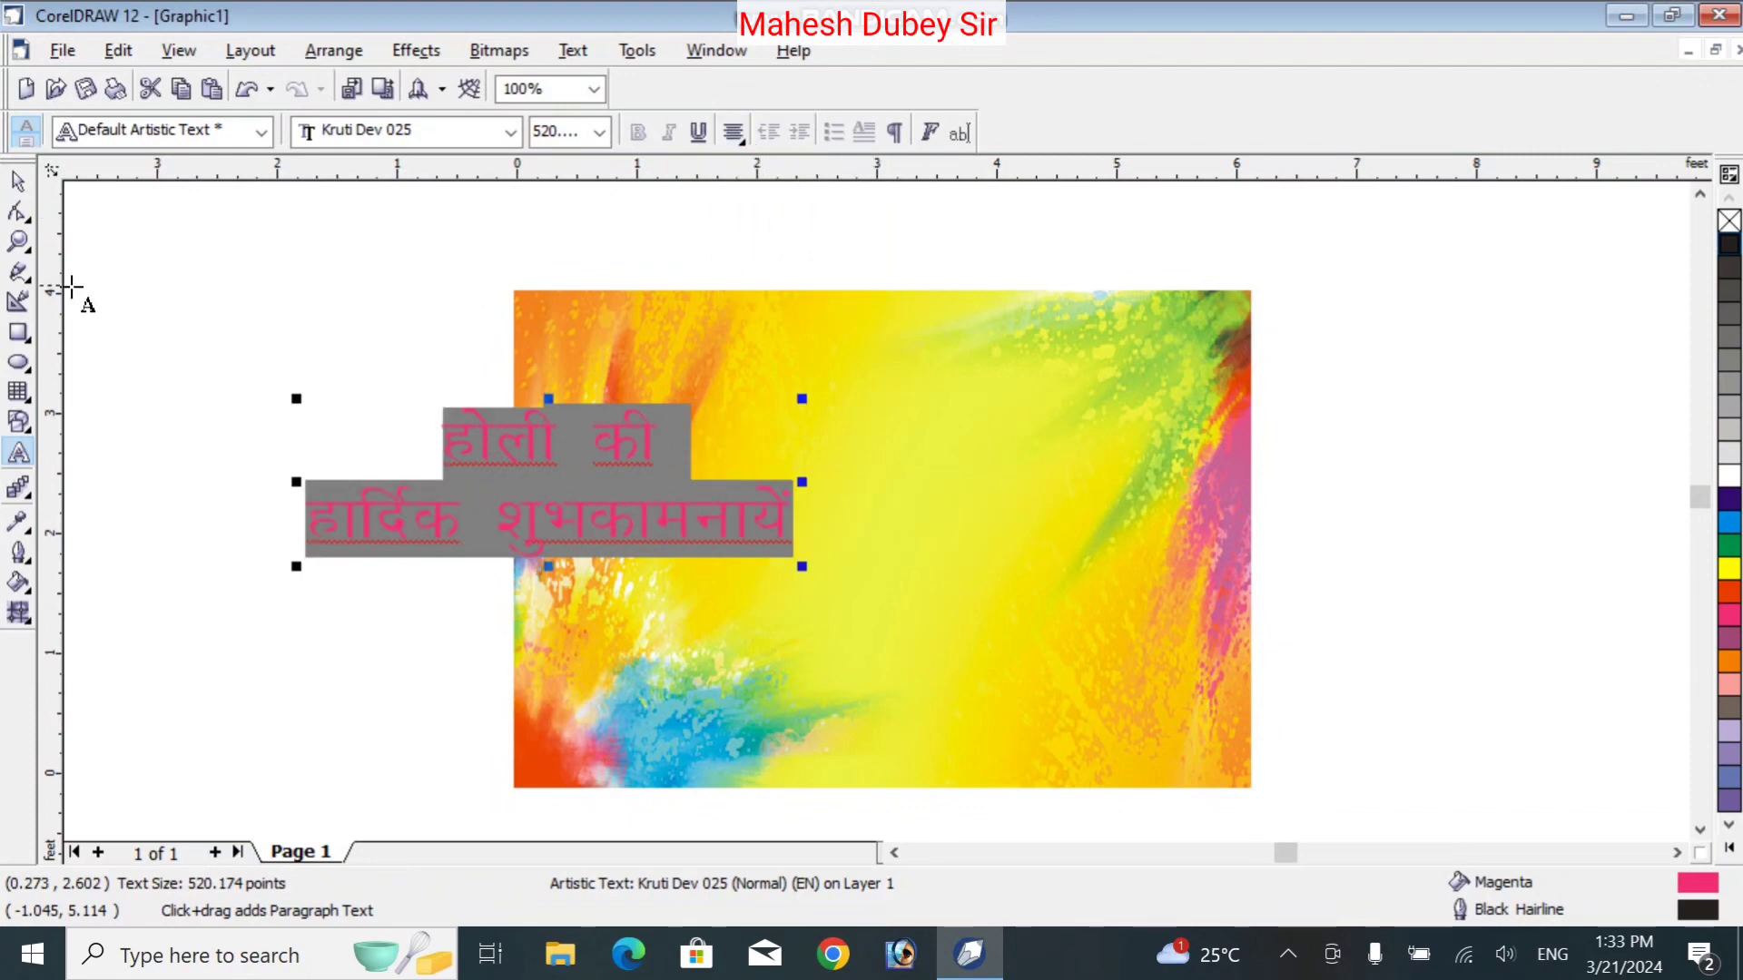
Move the greeting back over the card and enlarge it to about 733.5 pt across the middle
left_click(18, 186)
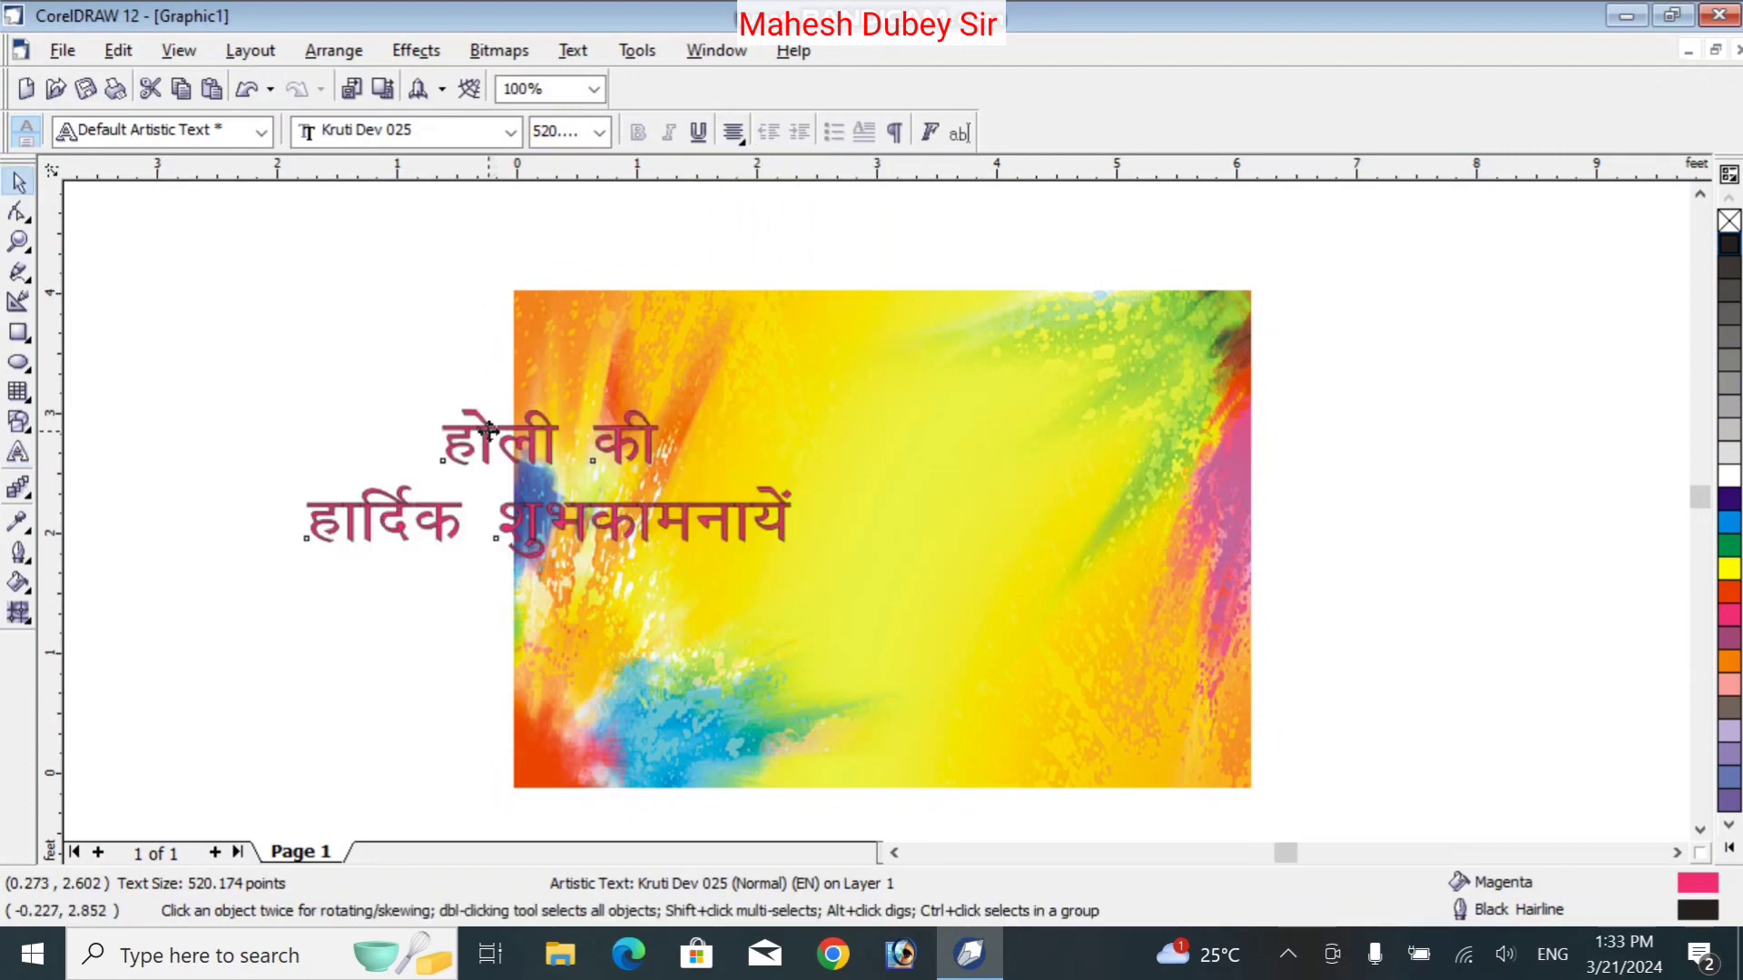
left_click_drag(490, 431, 895, 449)
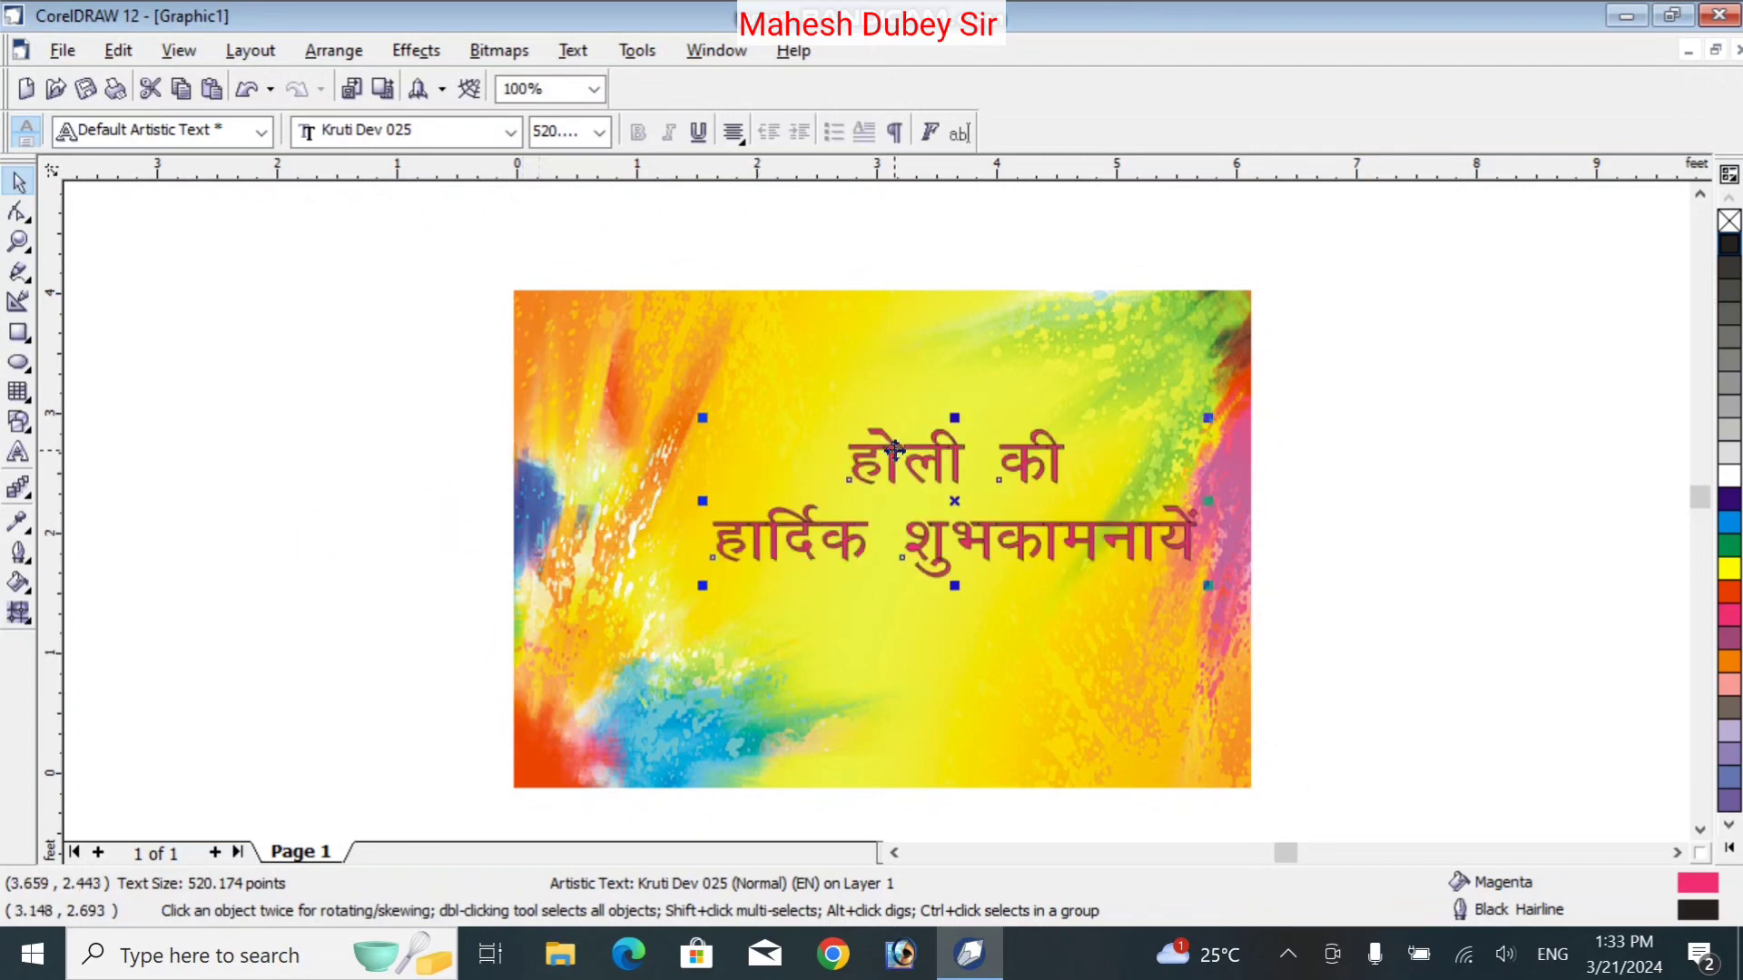
left_click_drag(726, 541, 440, 645)
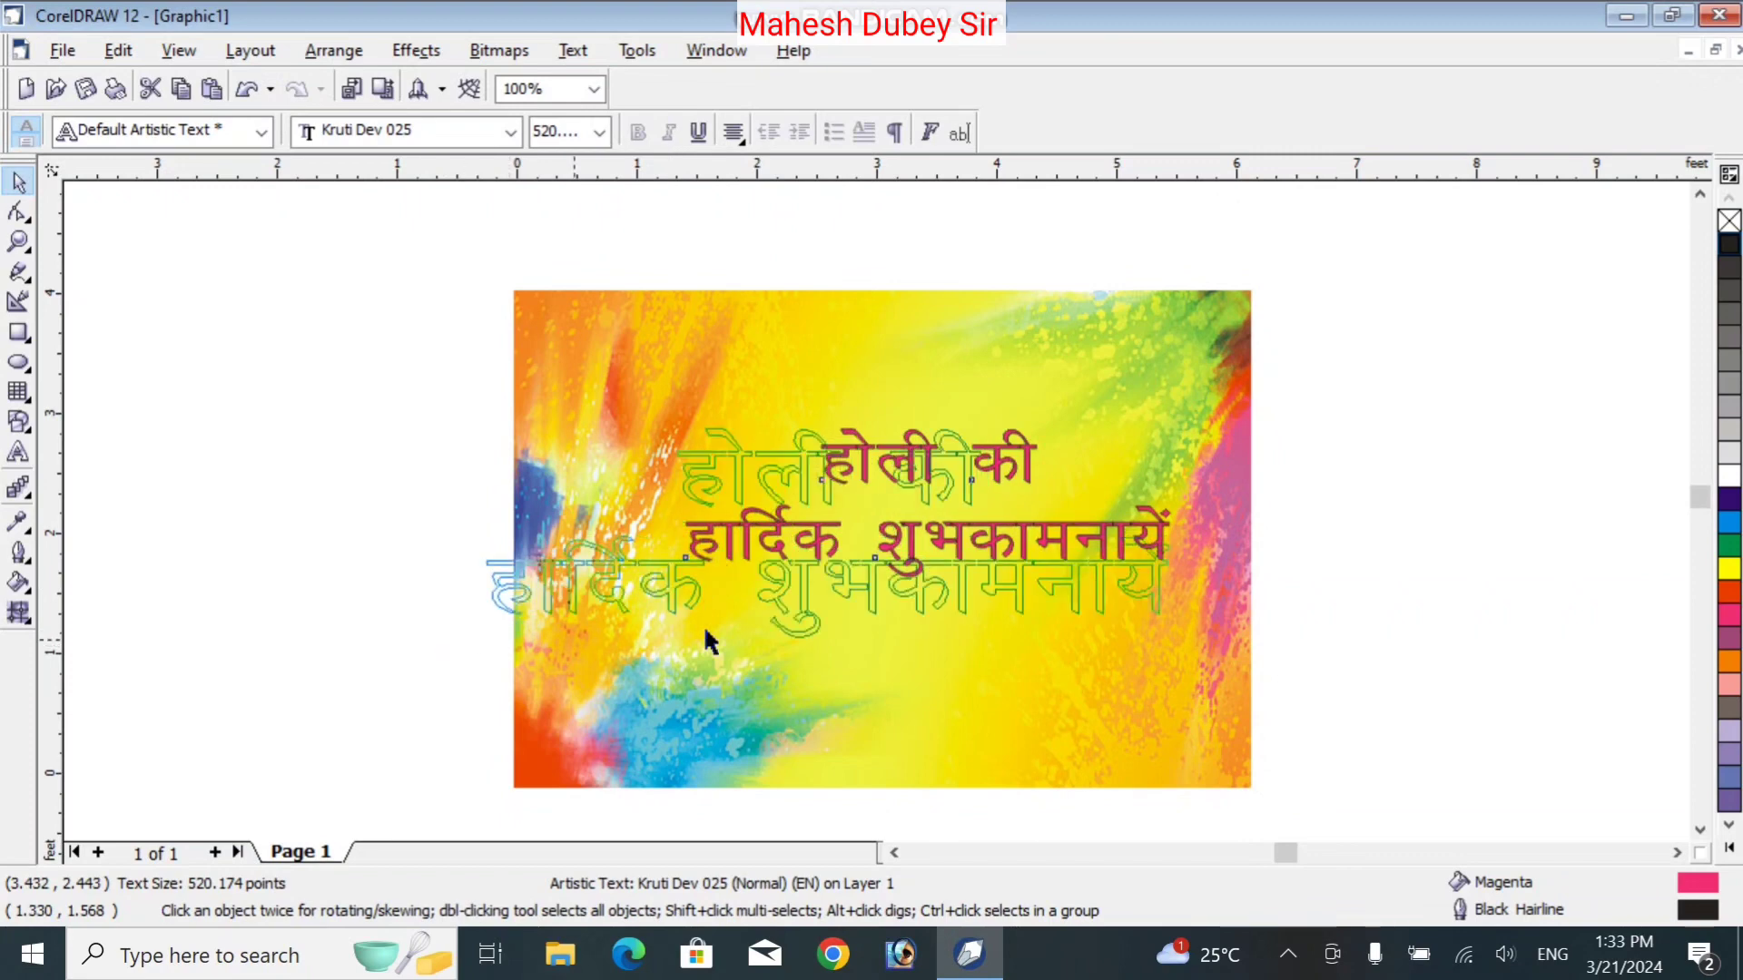
left_click_drag(1016, 583, 1077, 570)
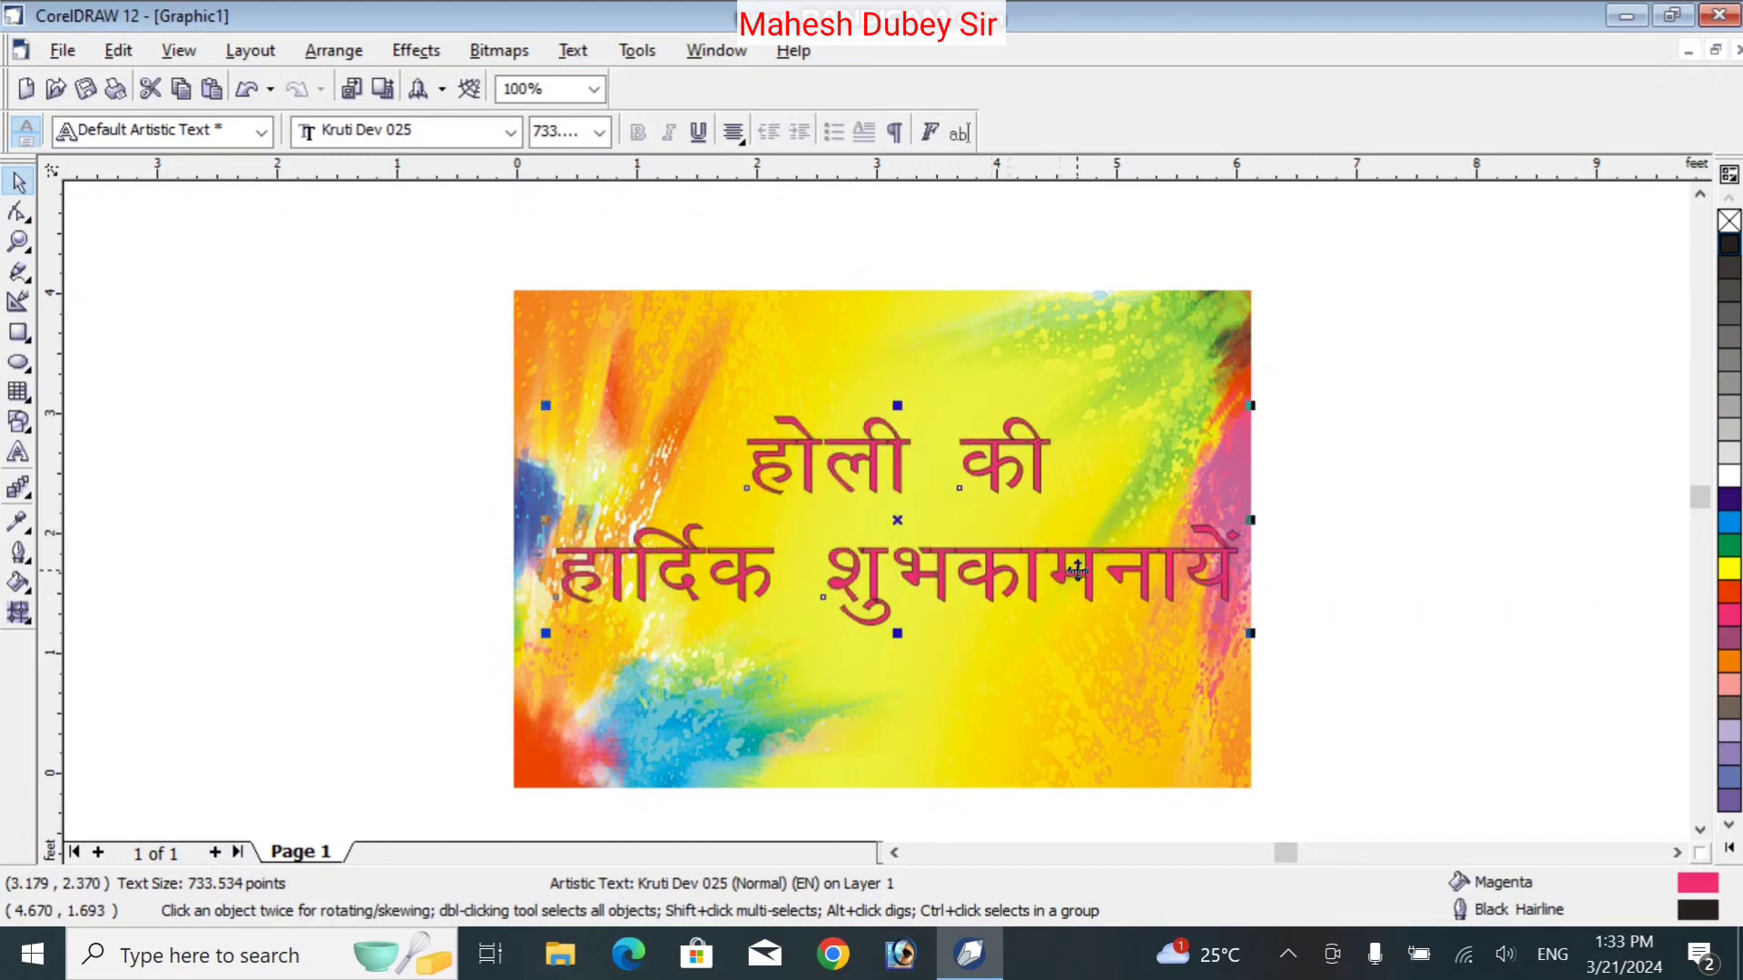
Nudge the greeting two steps left, then add two offset duplicates for a 3D shadow
key("Left")
key("Left")
key("Left")
key("Left")
key("Left")
key("Left")
key("Left")
key("Left")
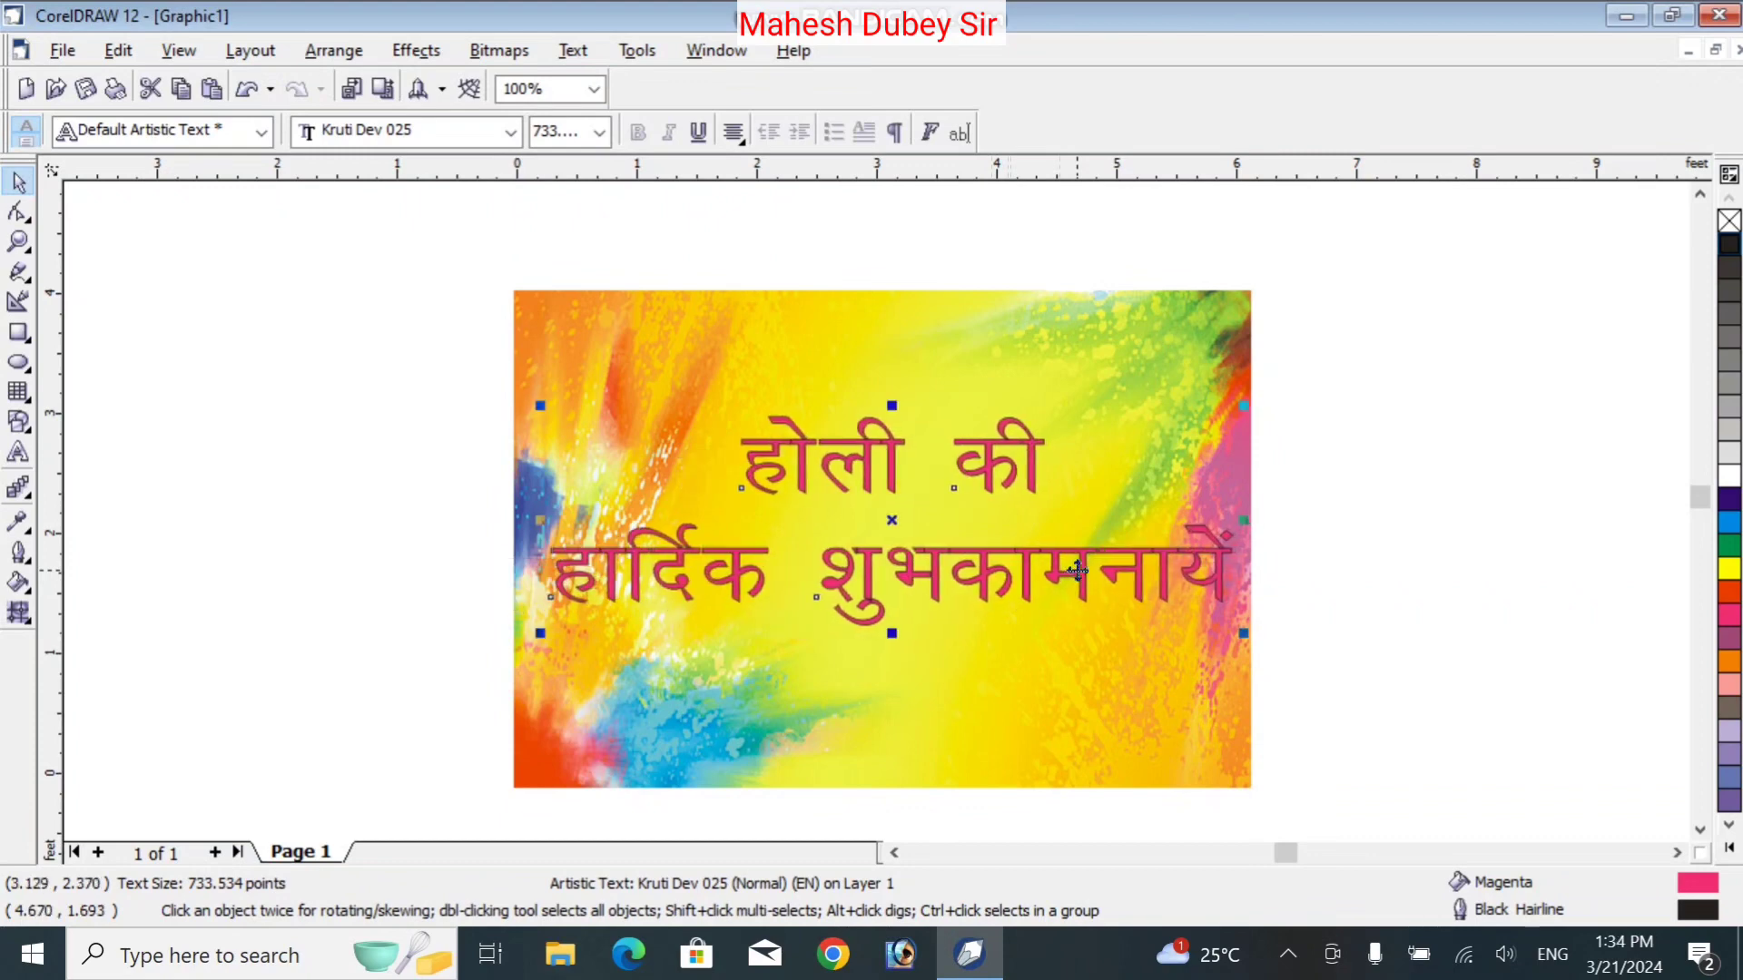
key("Left")
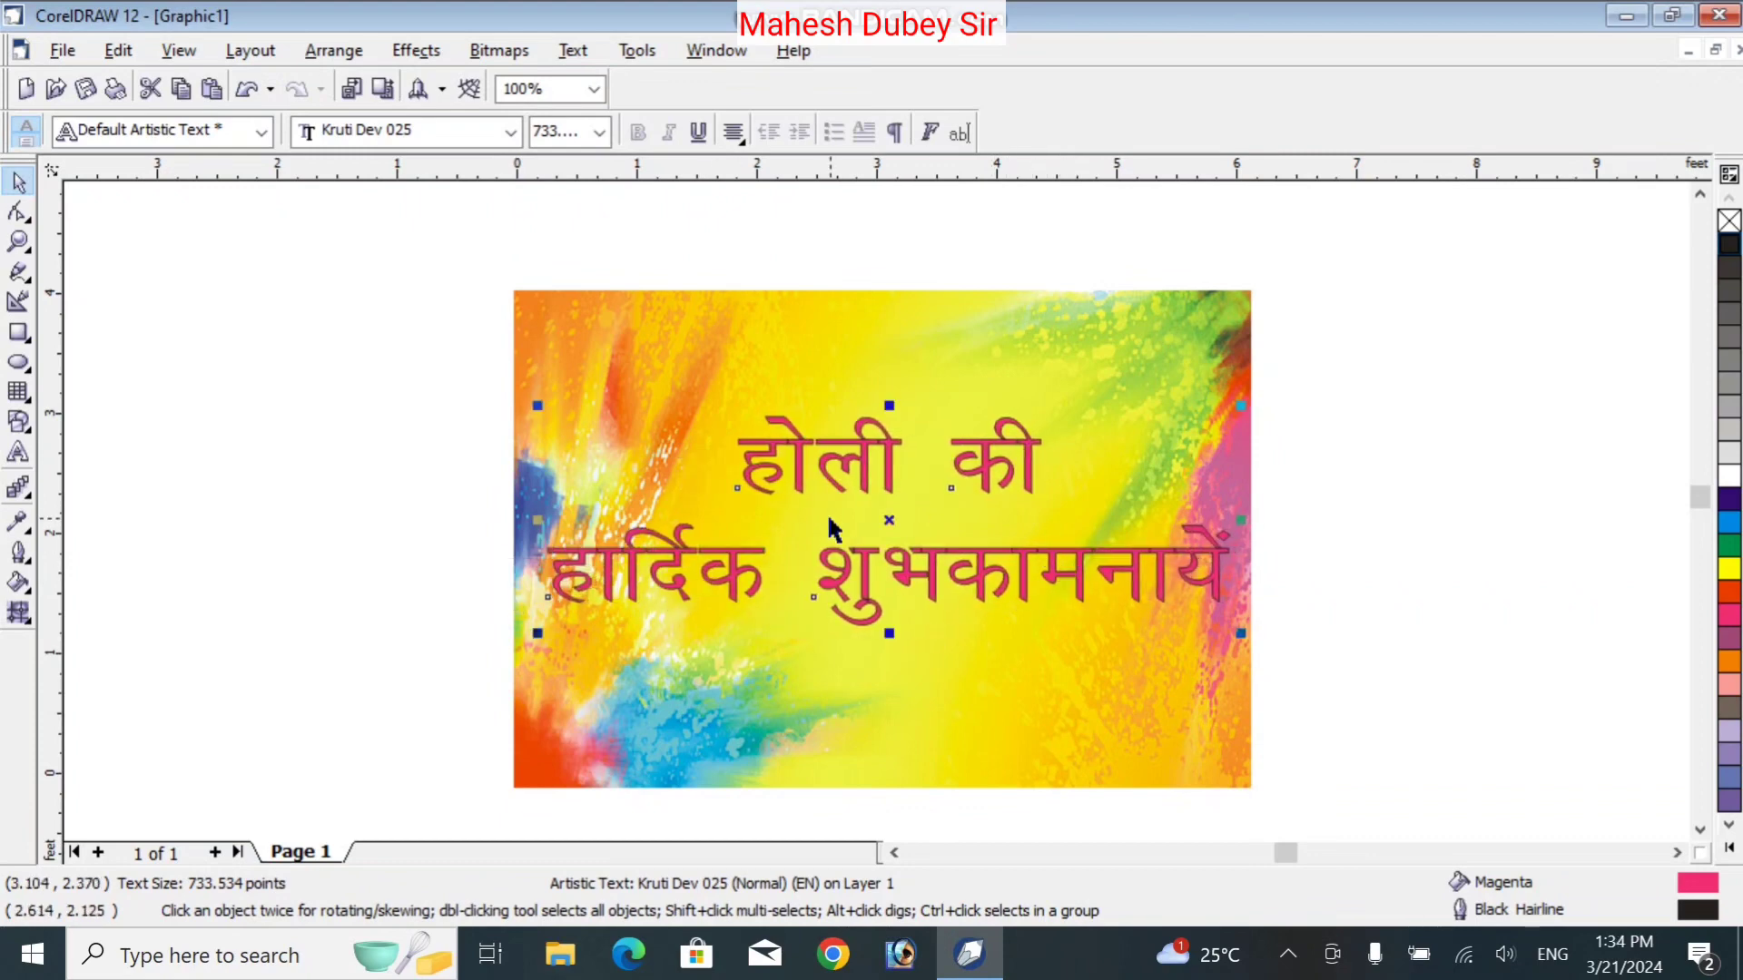
key("ctrl+d")
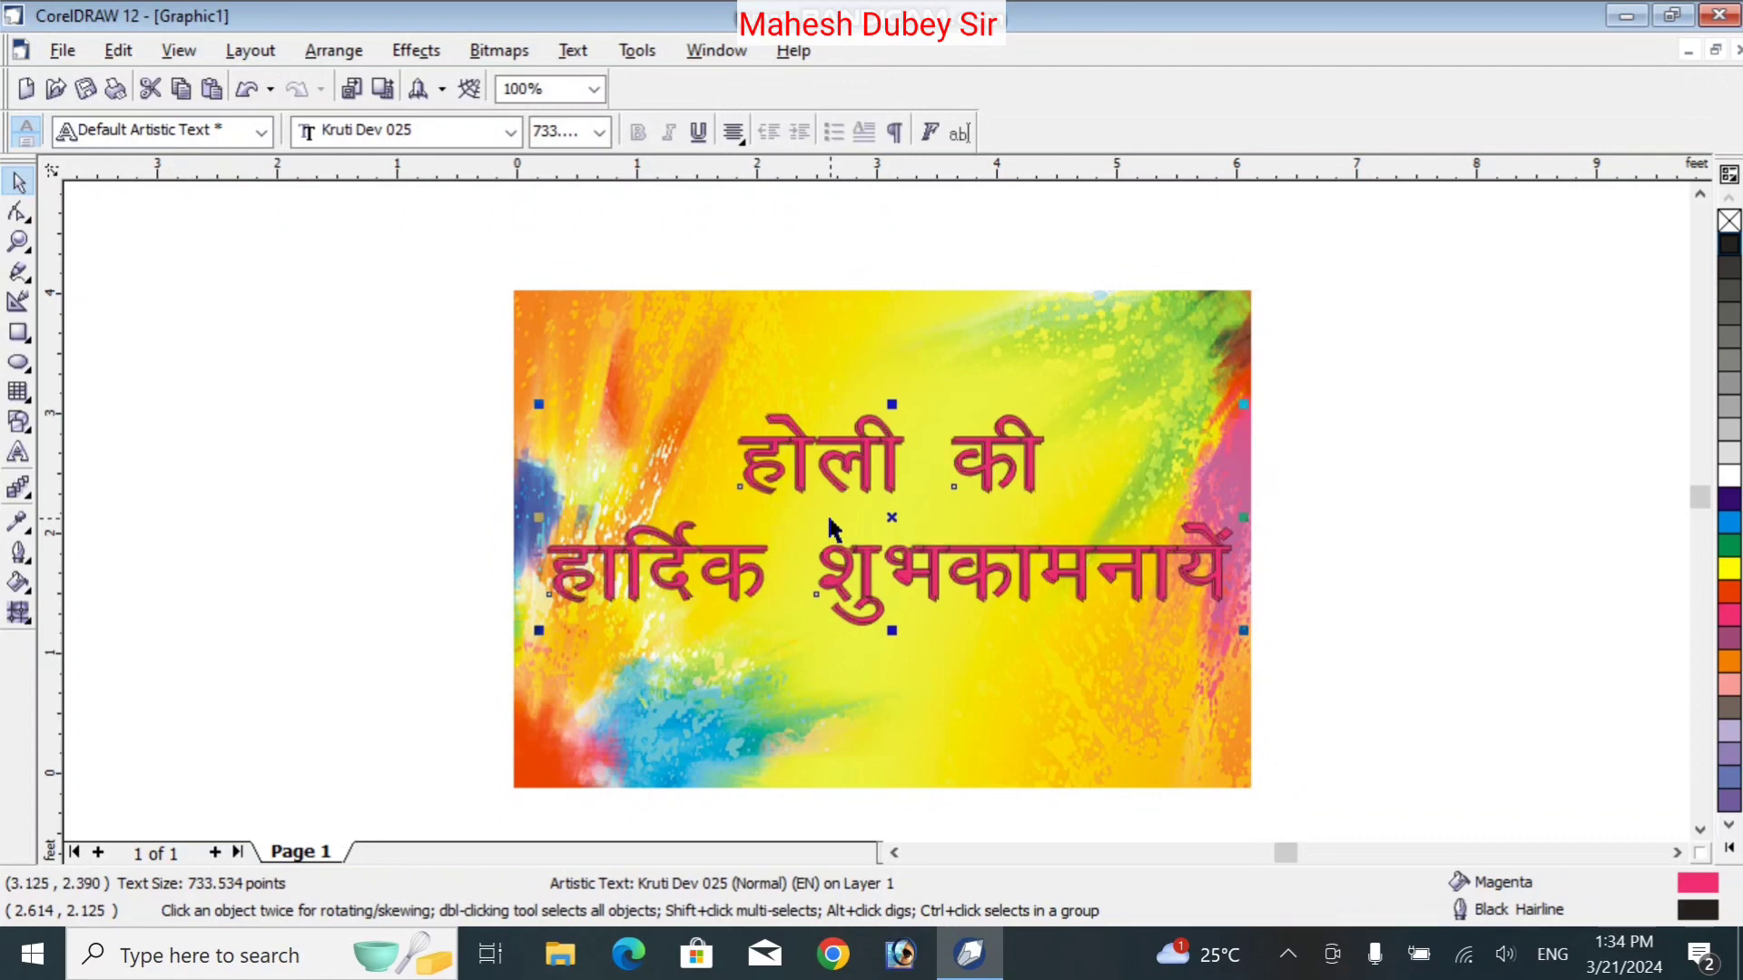
key("ctrl+d")
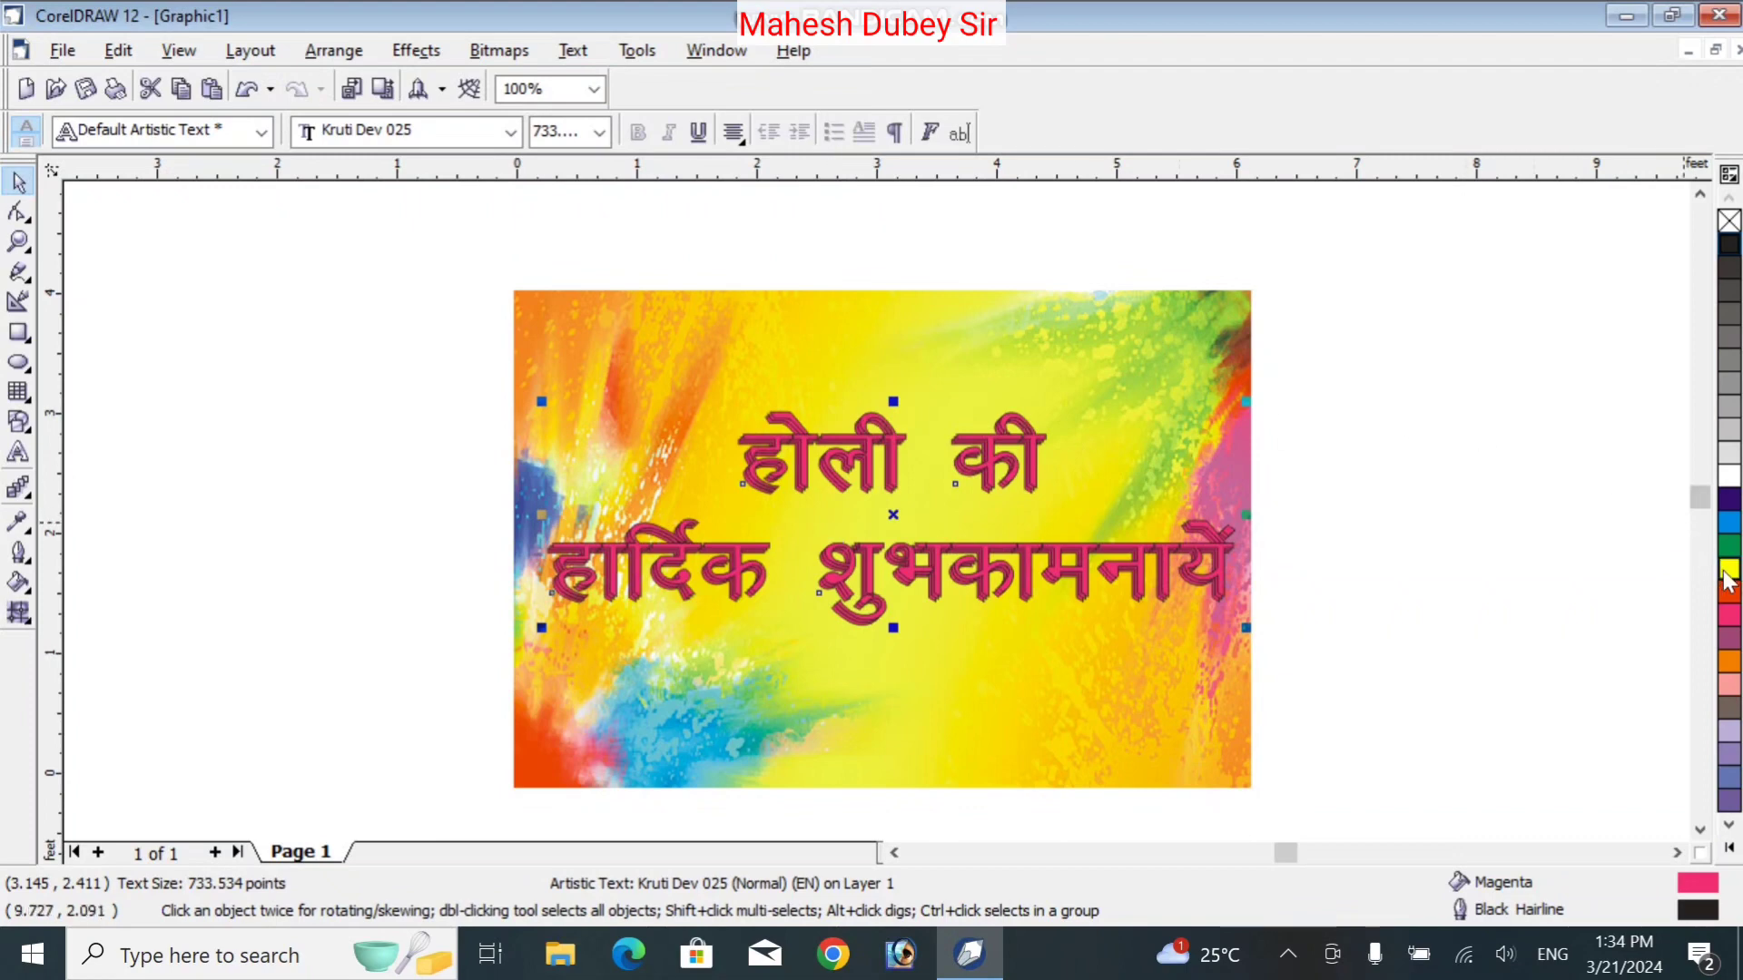
Give the front greeting copy a red fill and a yellow outline
left_click(1730, 477)
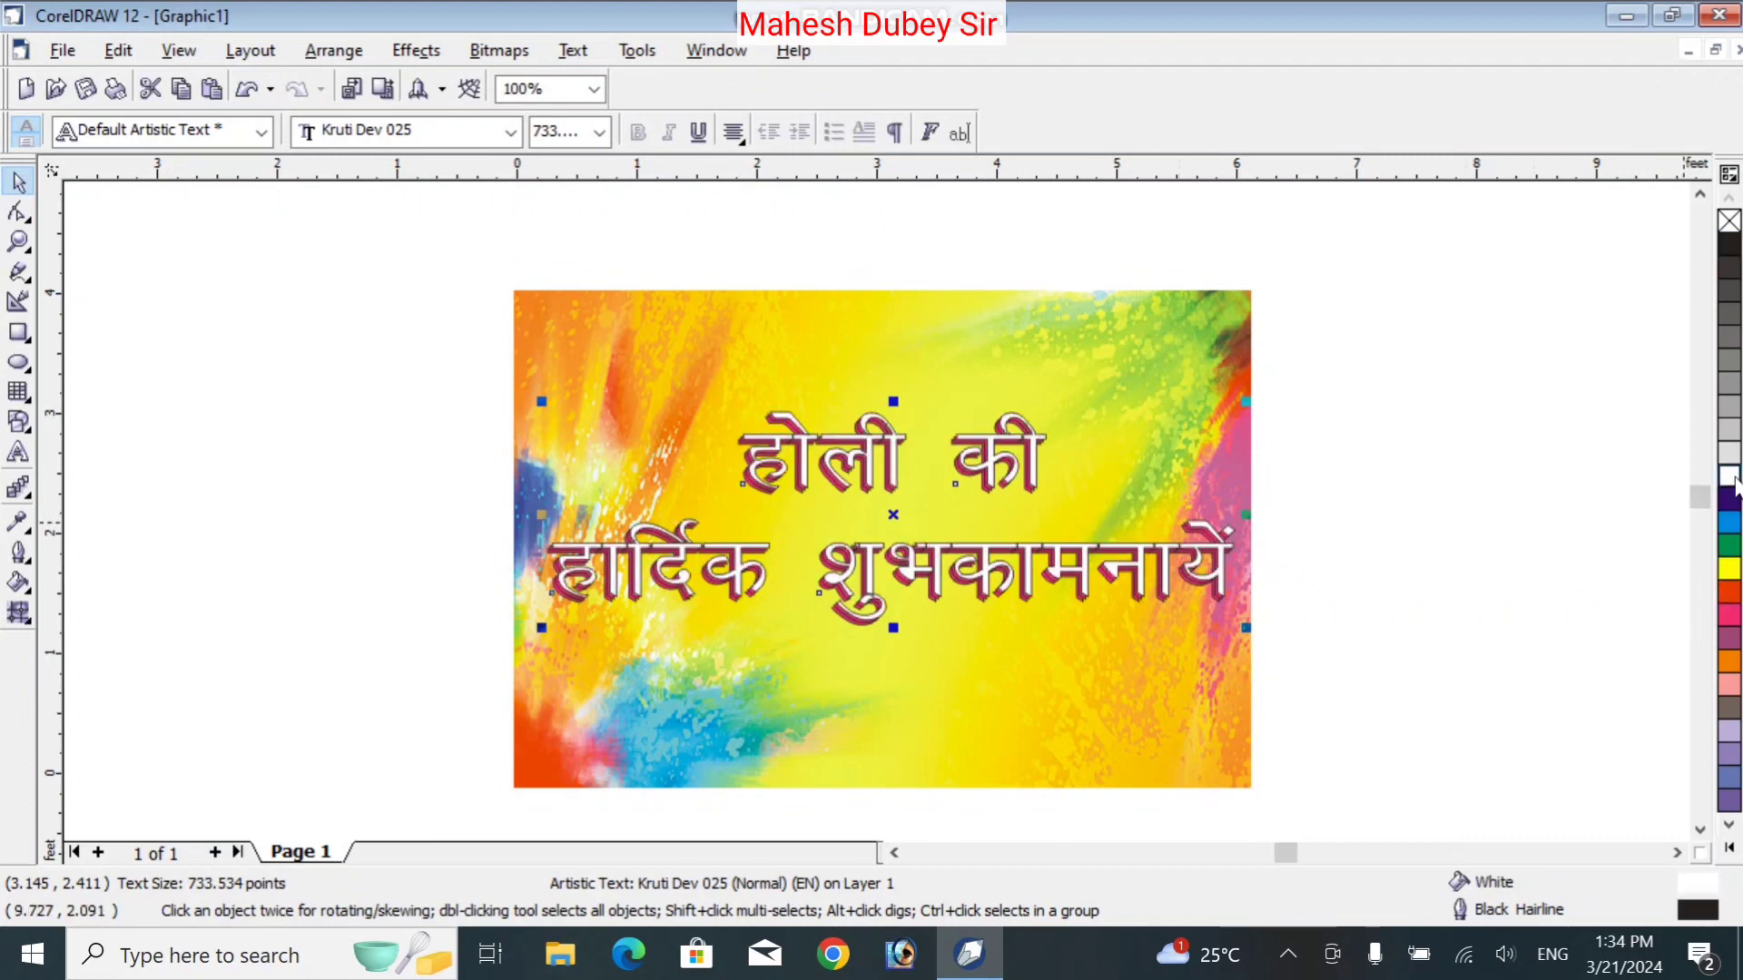
right_click(1731, 476)
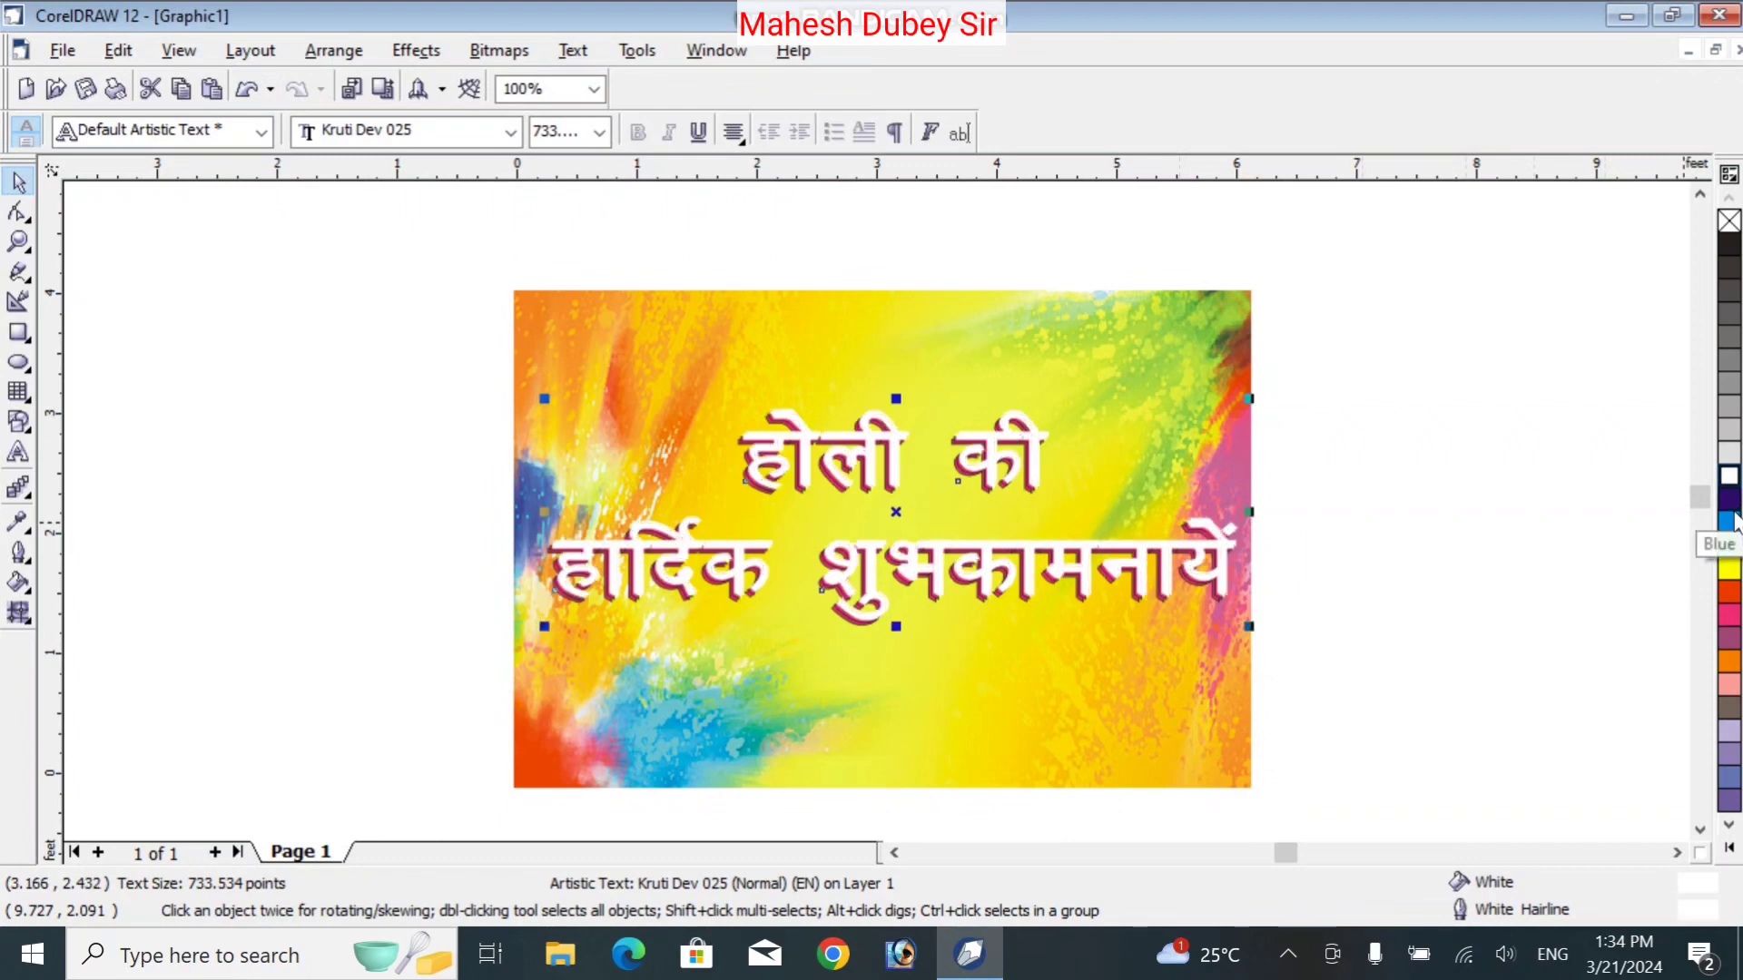
left_click(1729, 601)
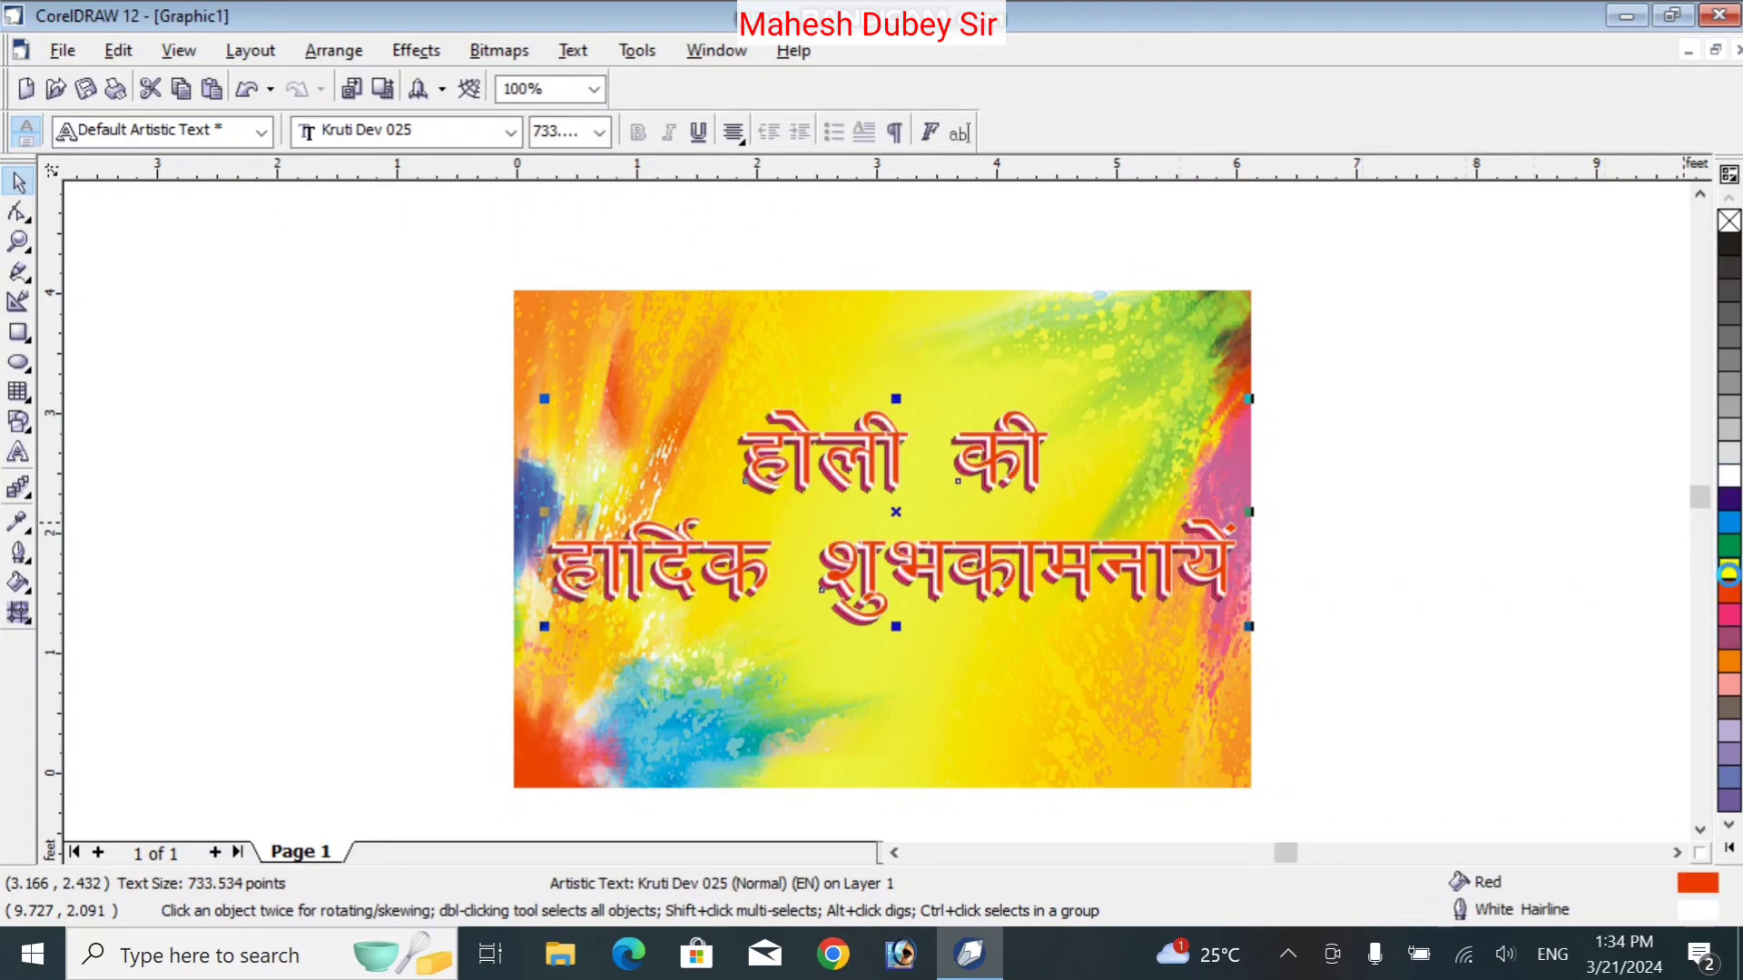
right_click(1729, 572)
left_click(1548, 452)
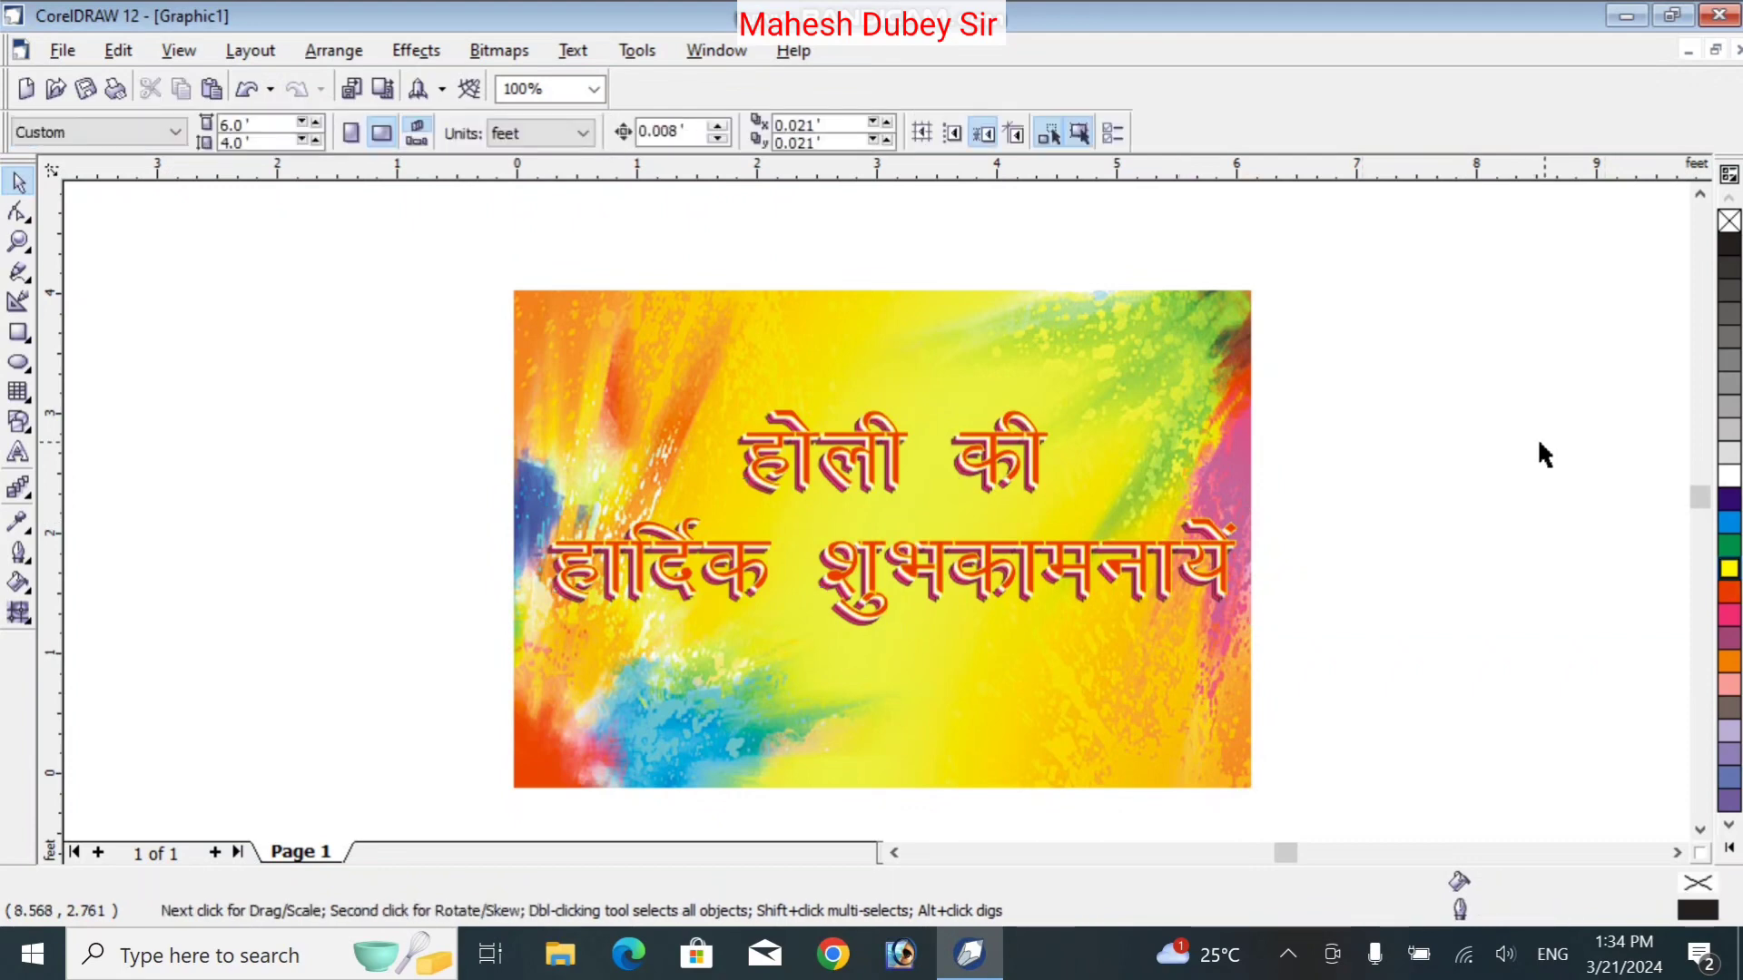
Nudge the front copy slightly up-right and change its outline to 60% Black
left_click(1024, 563)
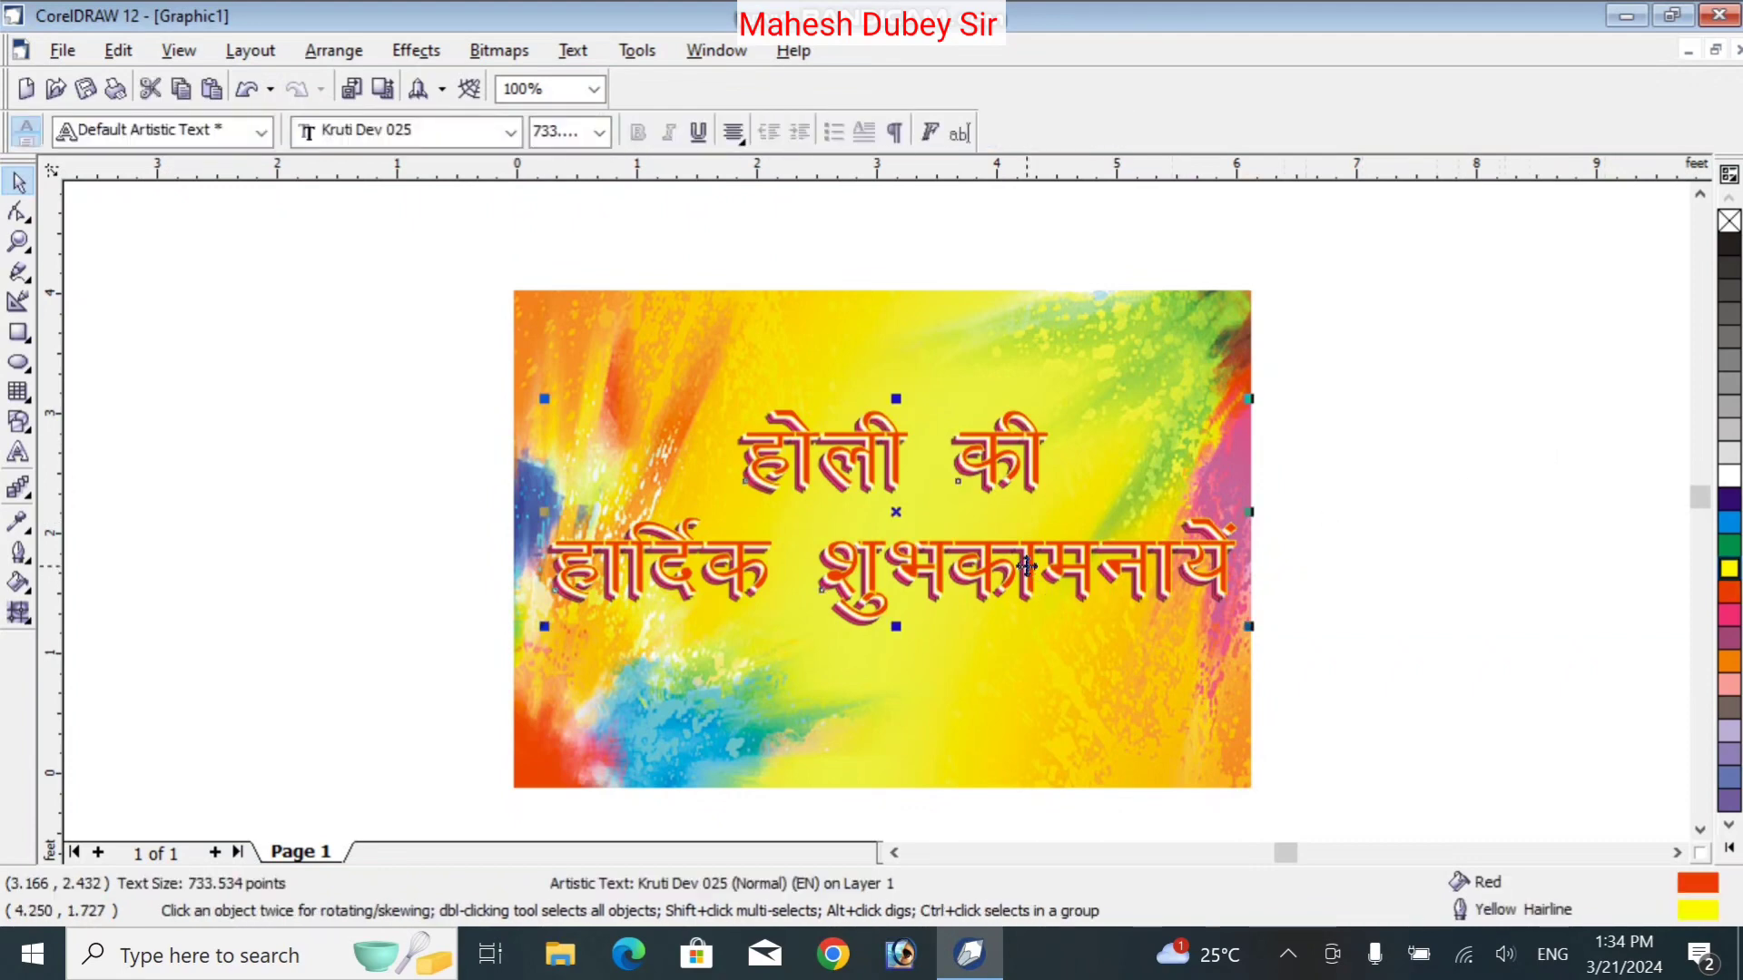
left_click_drag(1026, 566, 1024, 563)
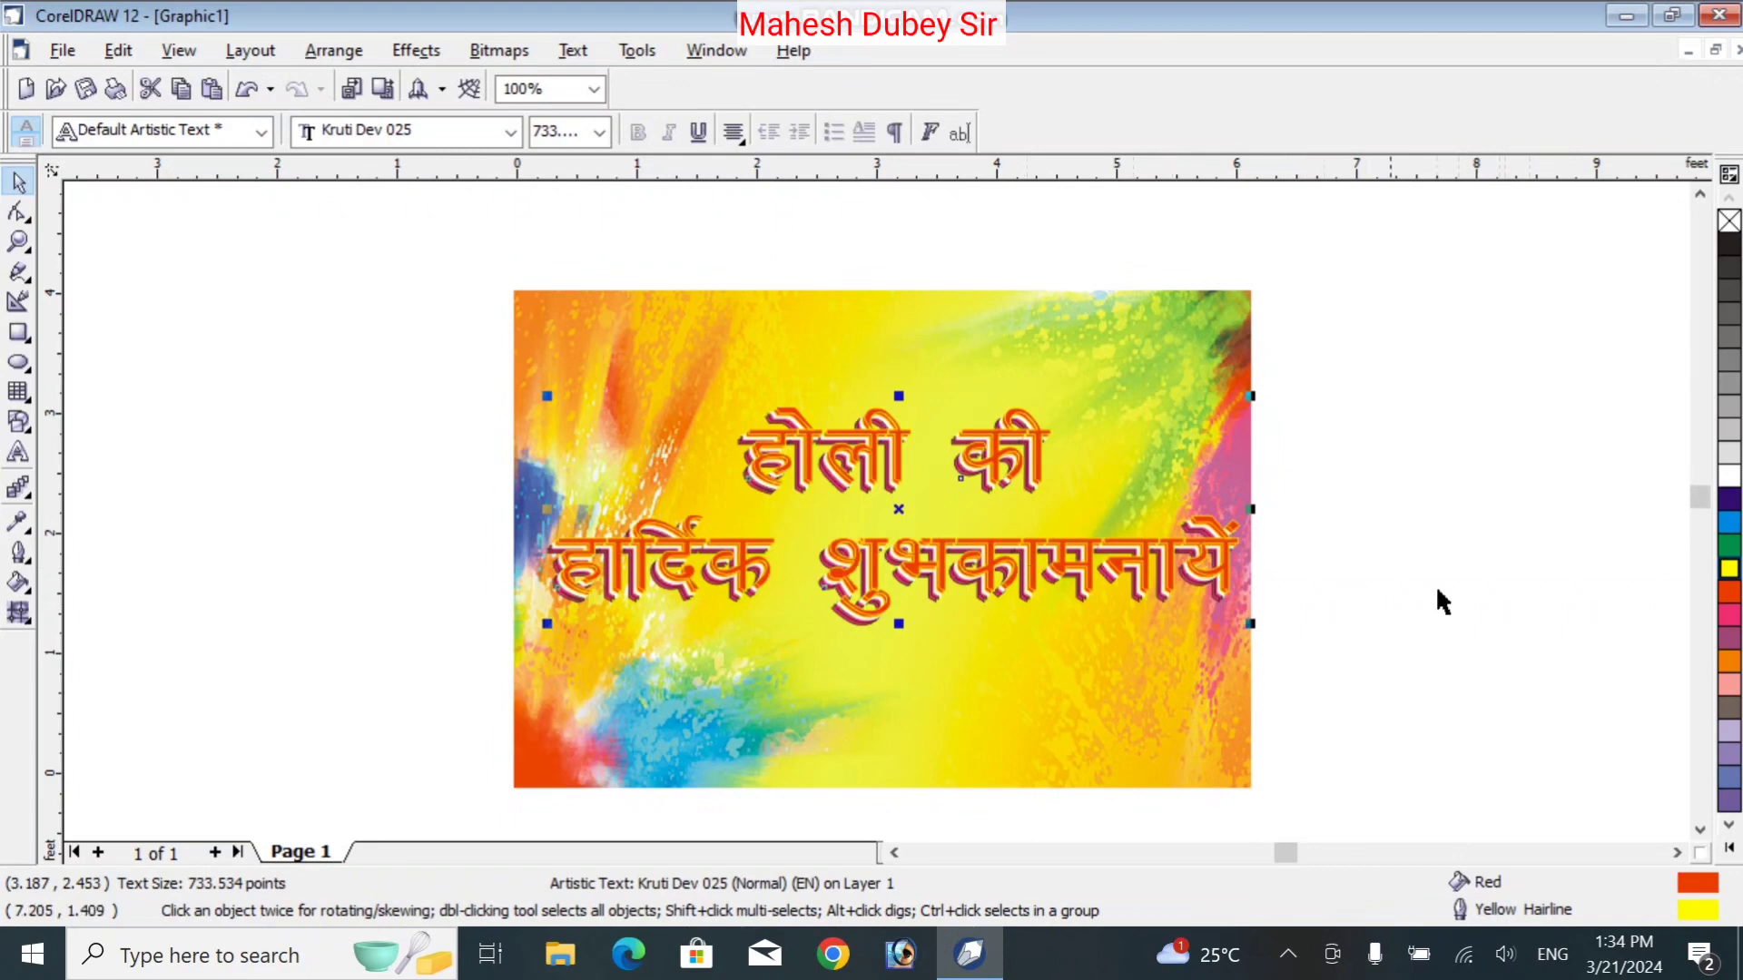
right_click(1730, 343)
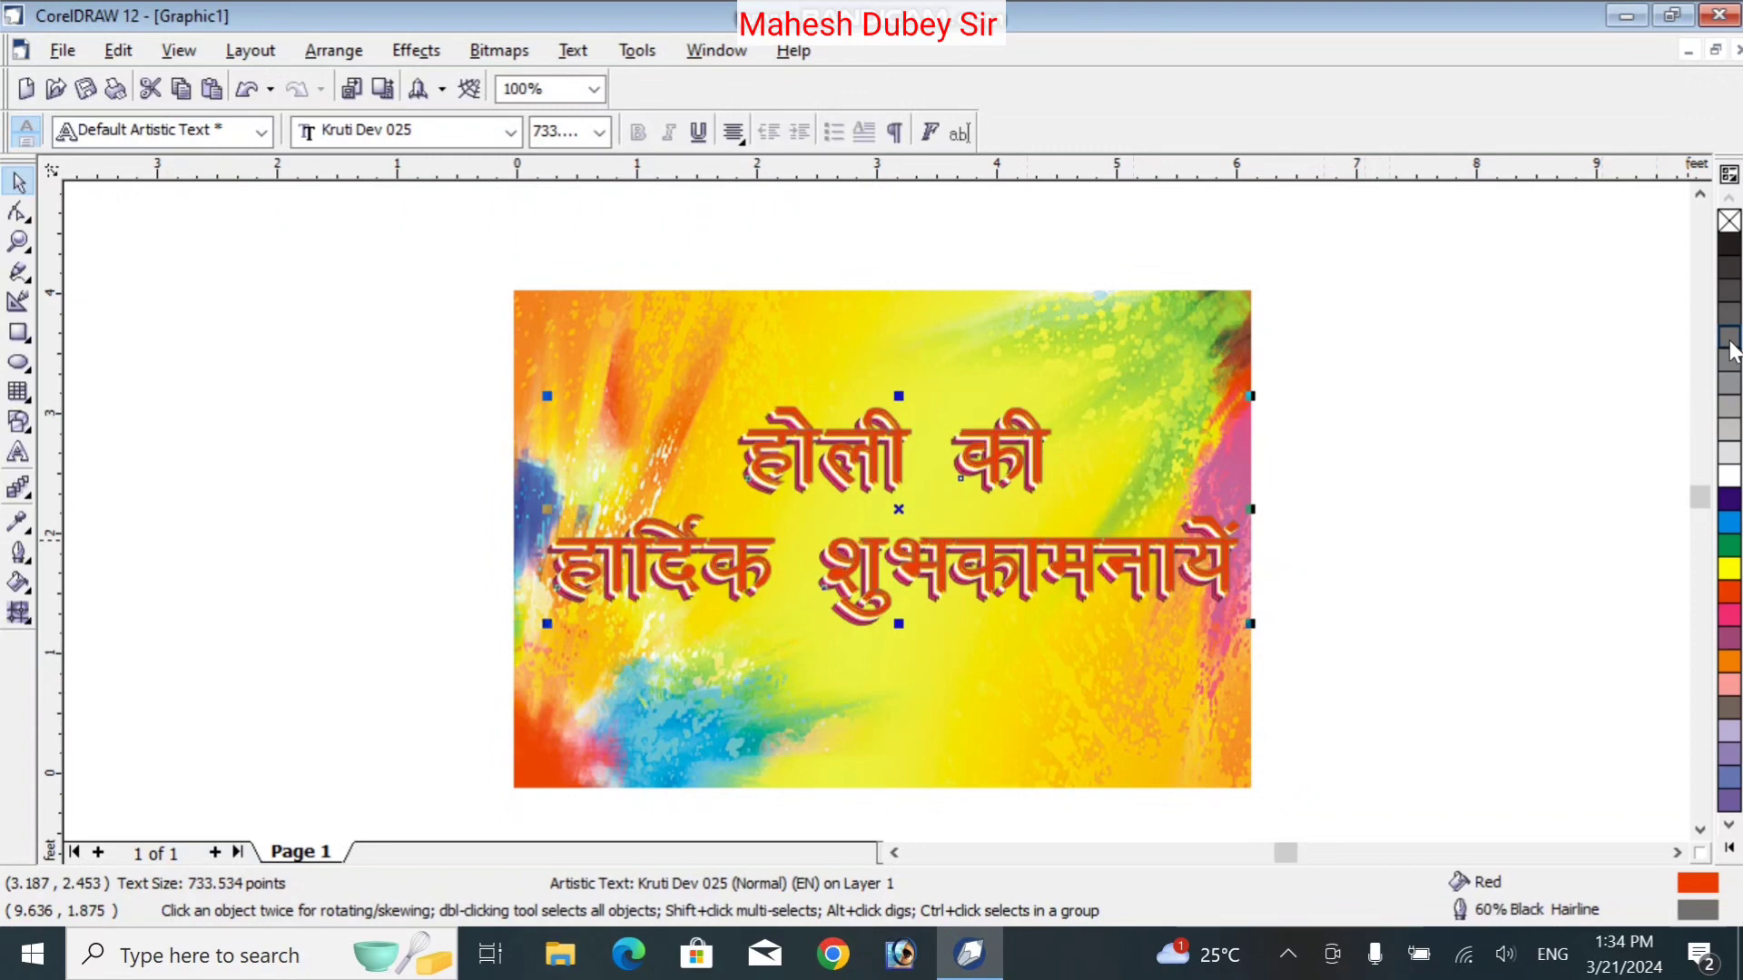
left_click(1653, 422)
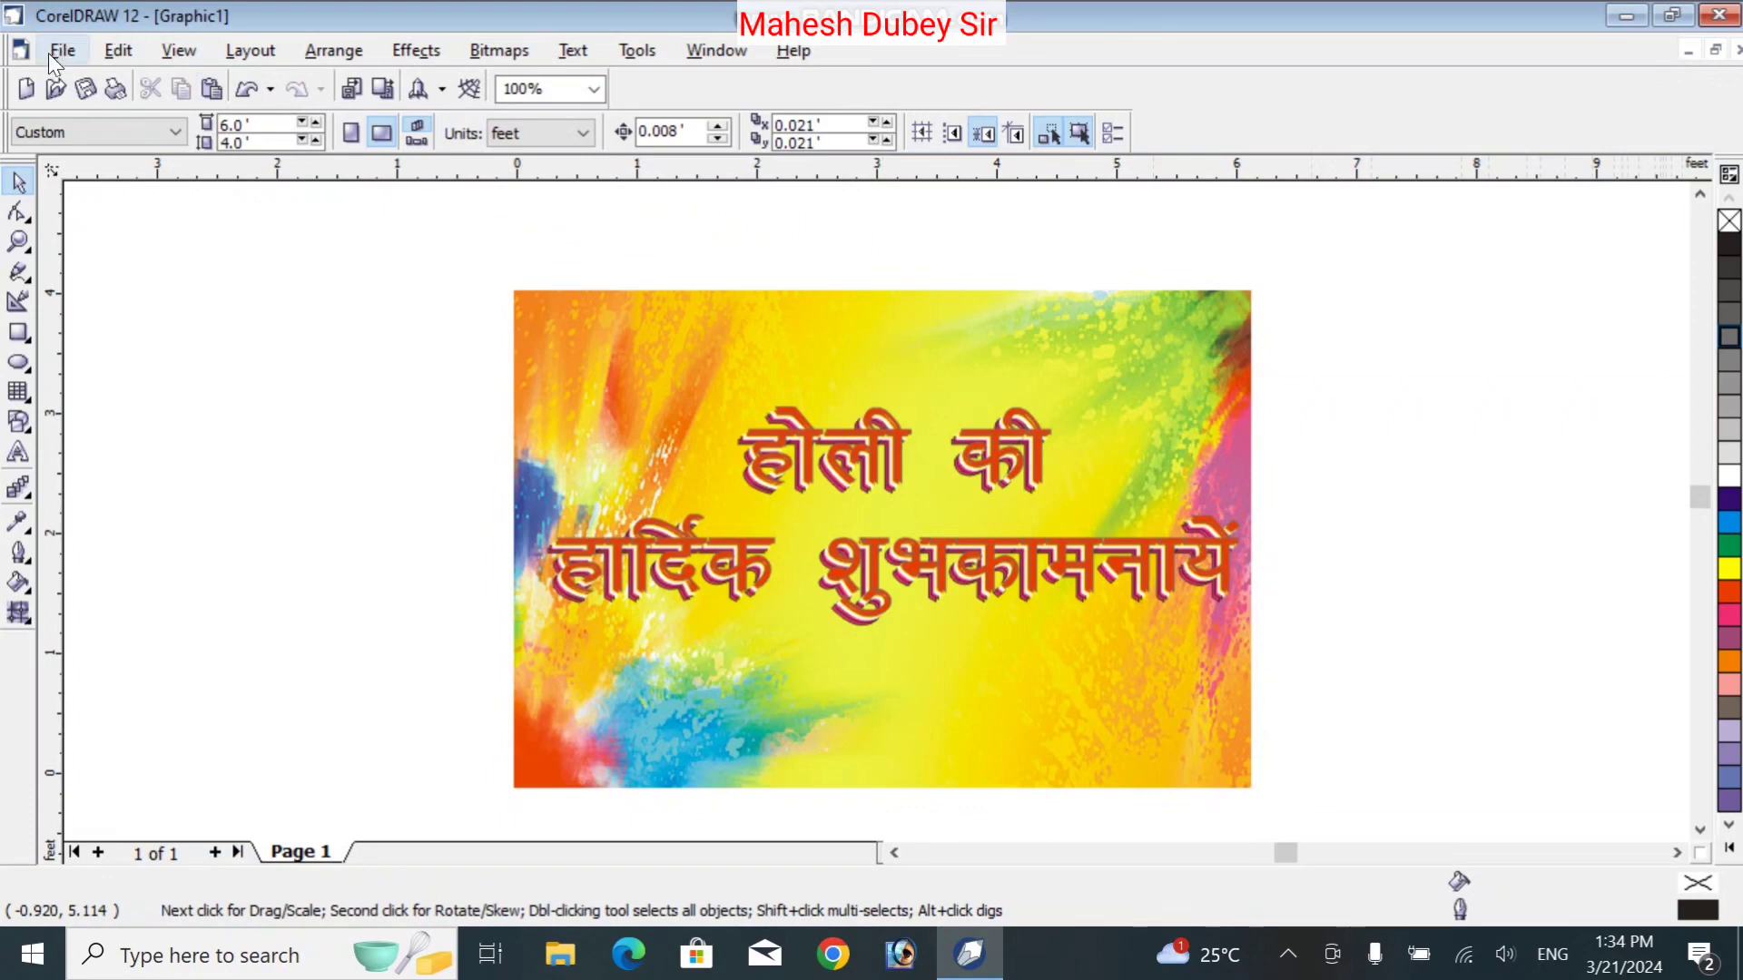
Start a new 24 pt text entry on the card set in Kruti Dev 025
left_click(18, 453)
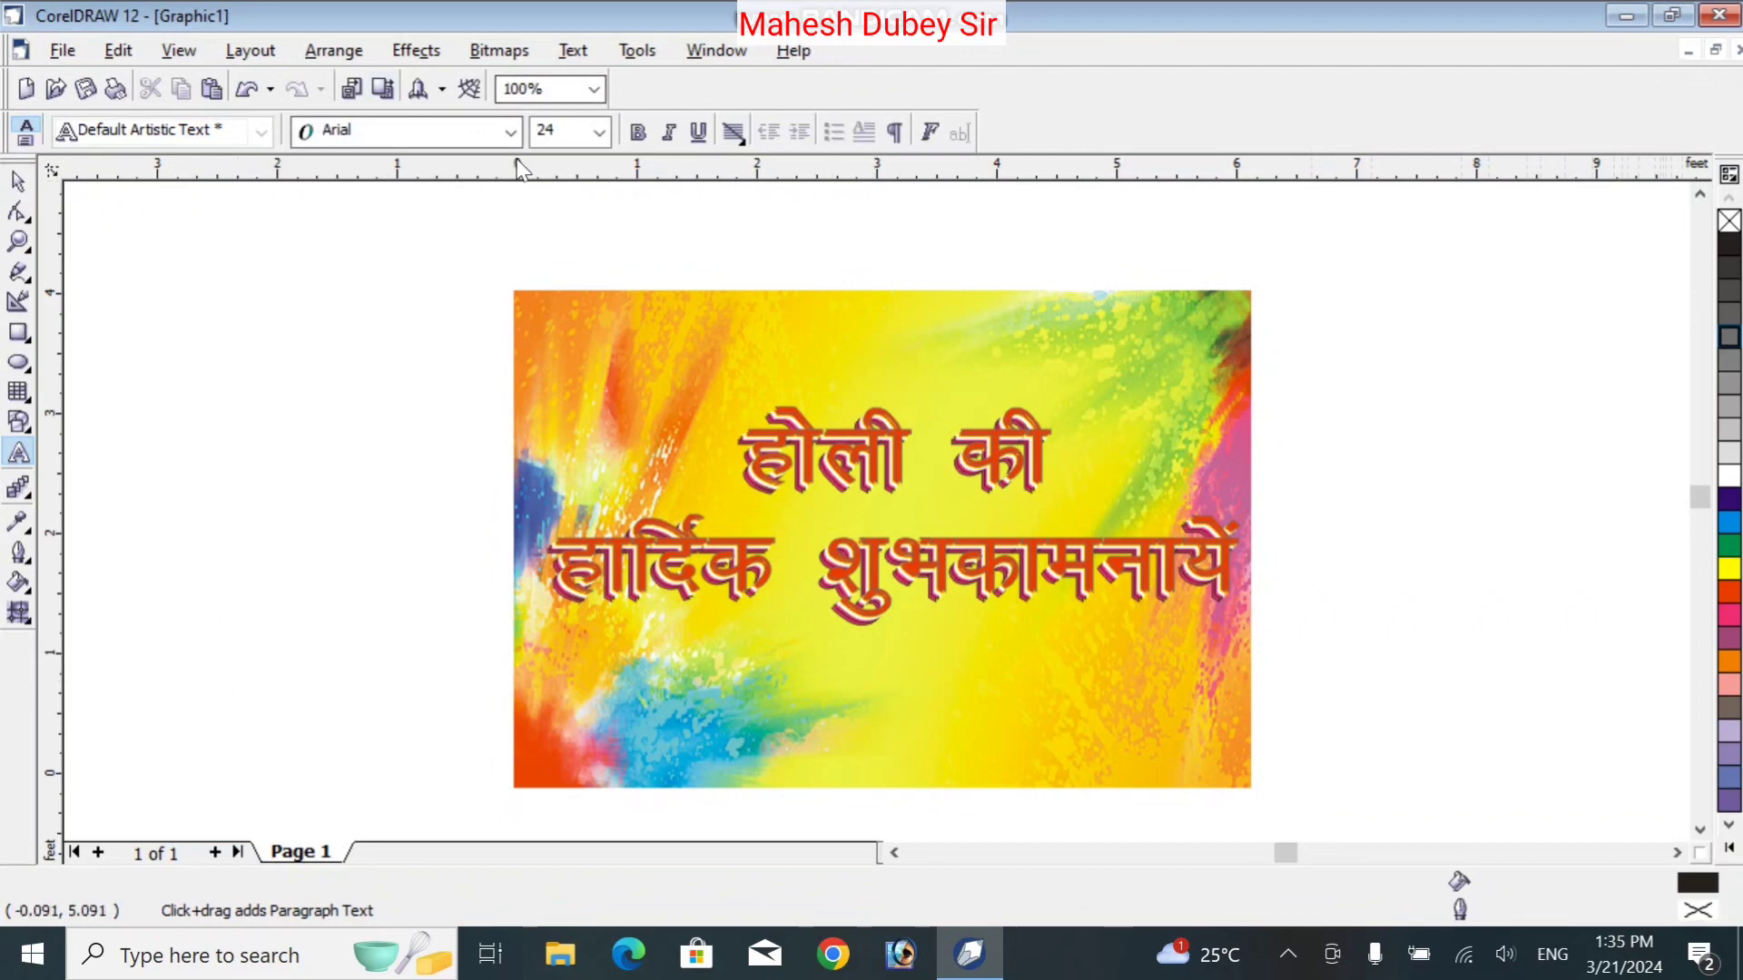
left_click(513, 135)
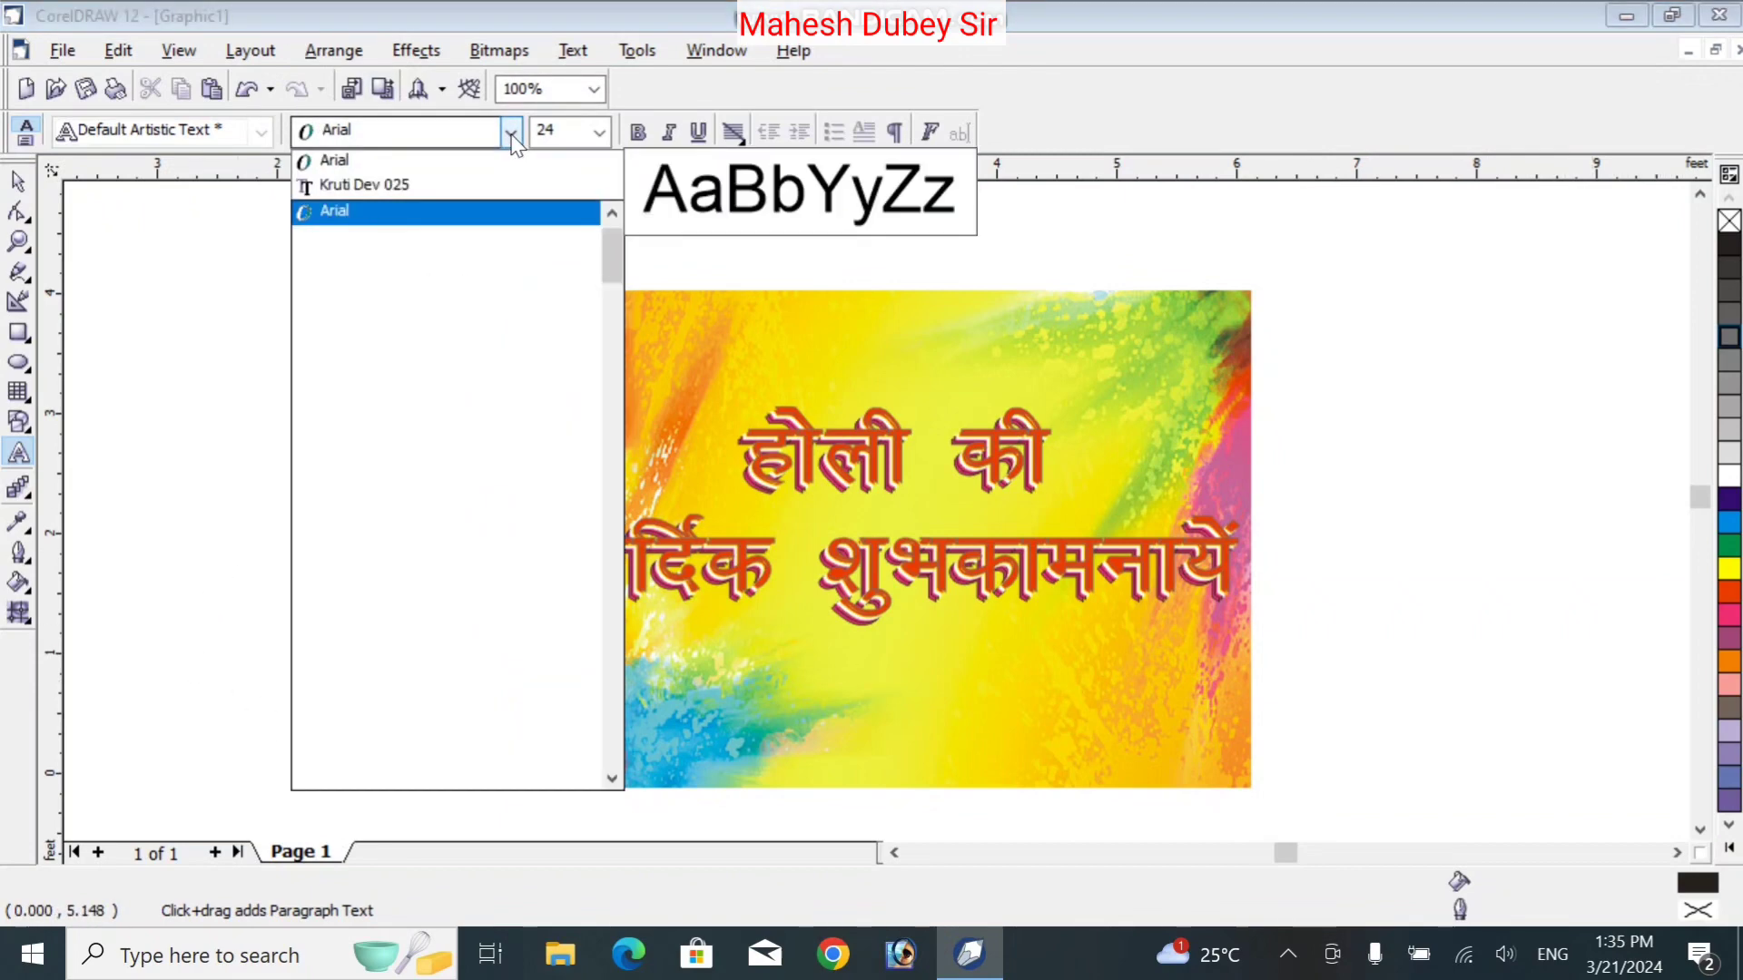
left_click(497, 187)
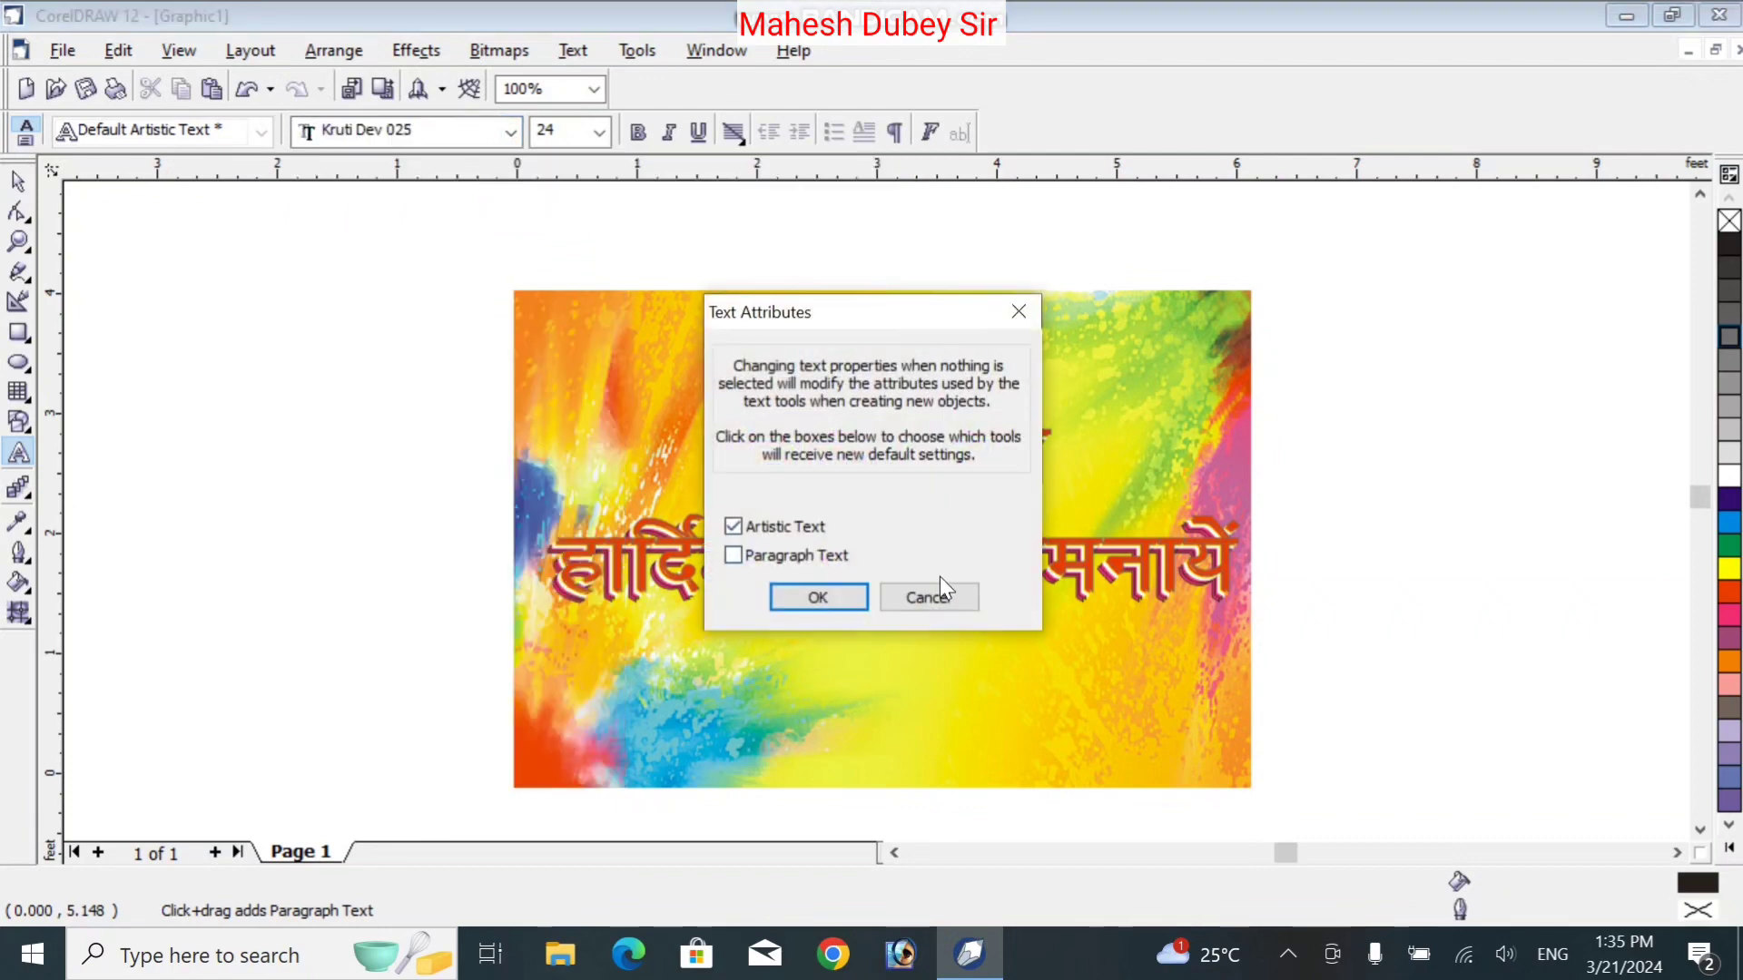
left_click(941, 586)
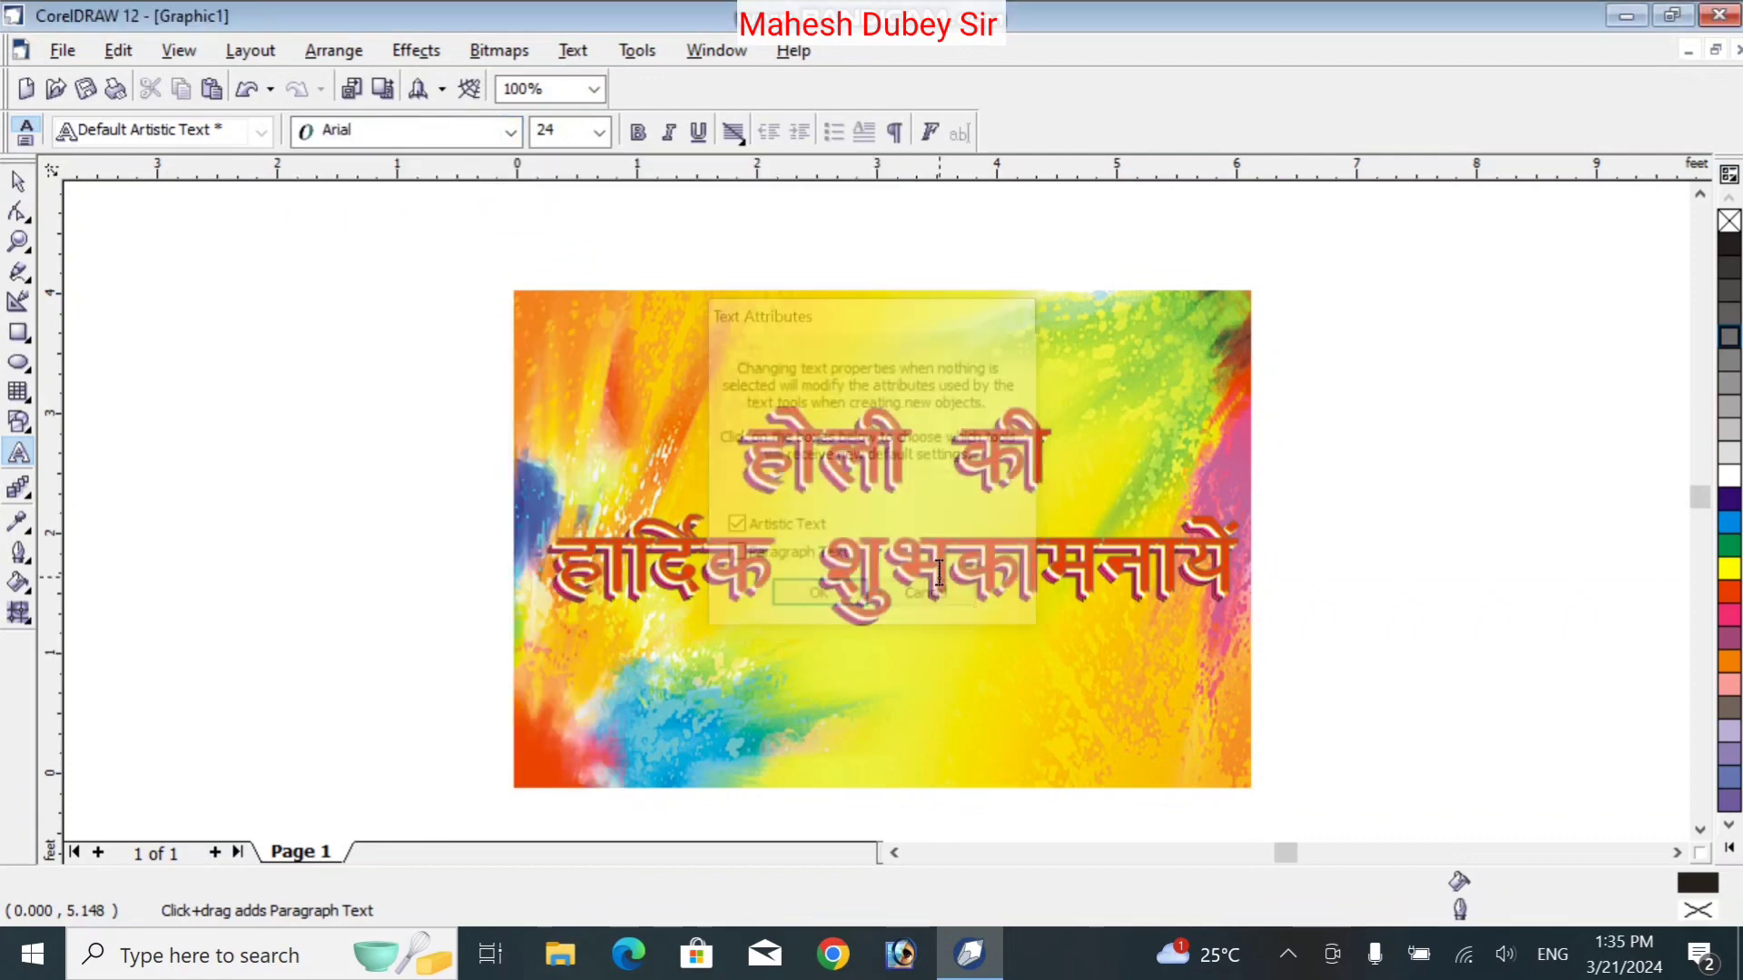
left_click(653, 319)
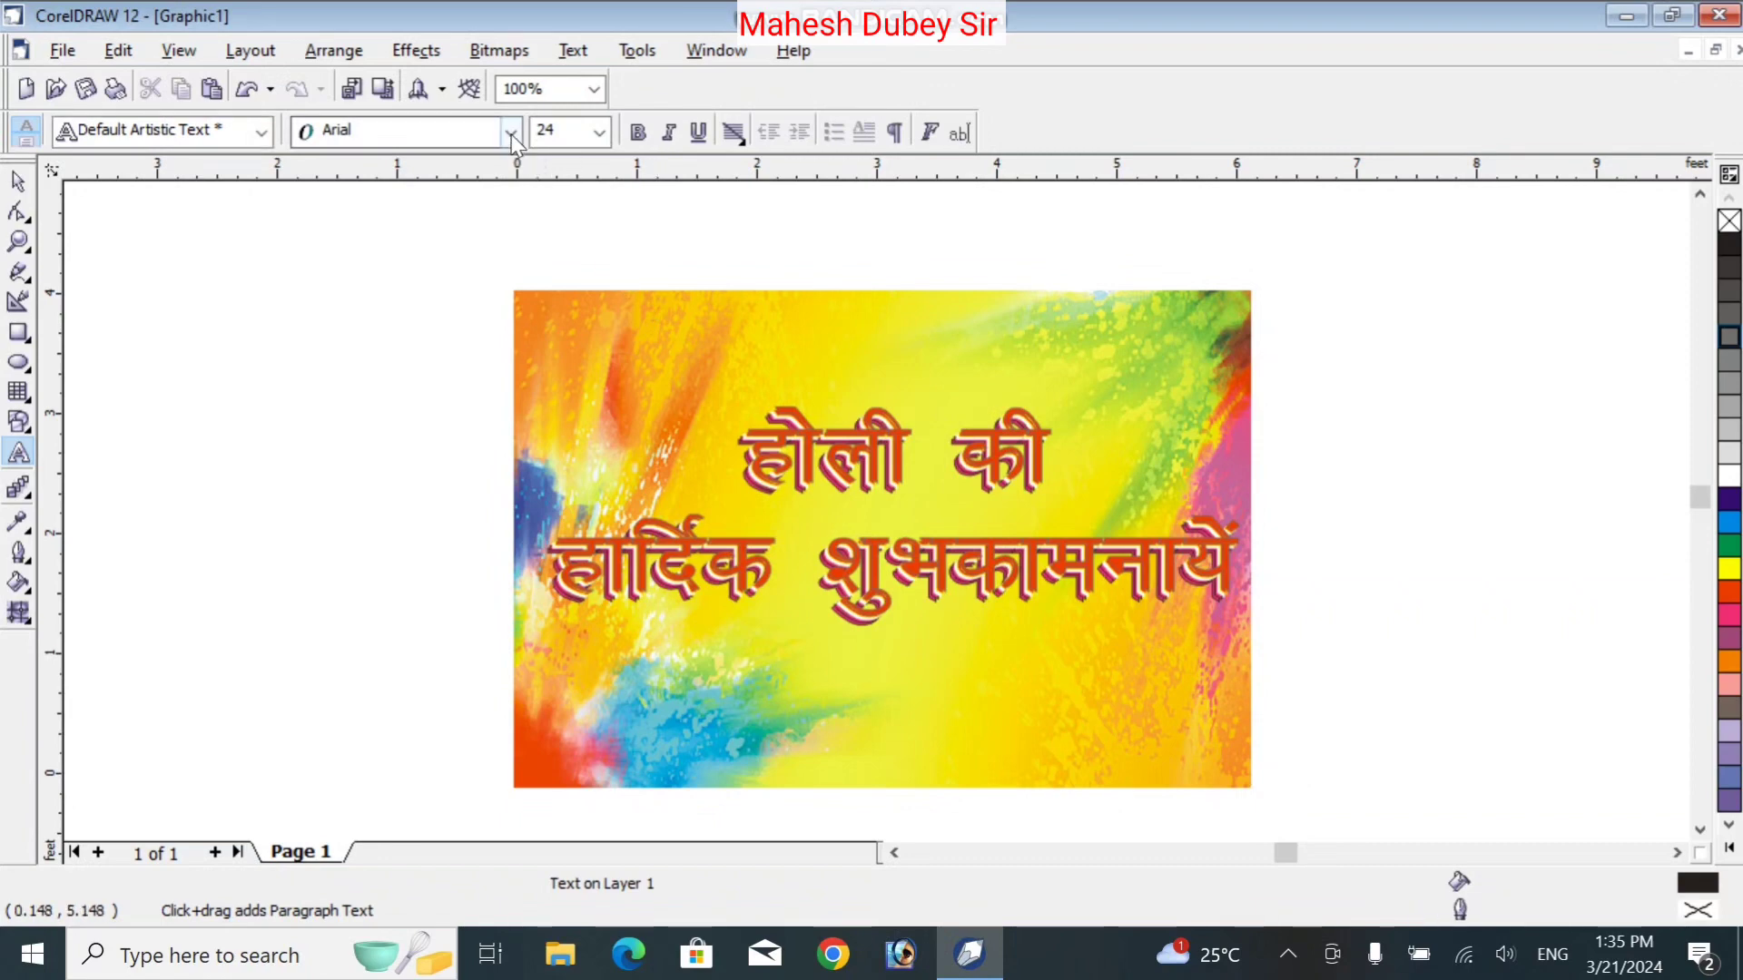
left_click(510, 131)
left_click(502, 187)
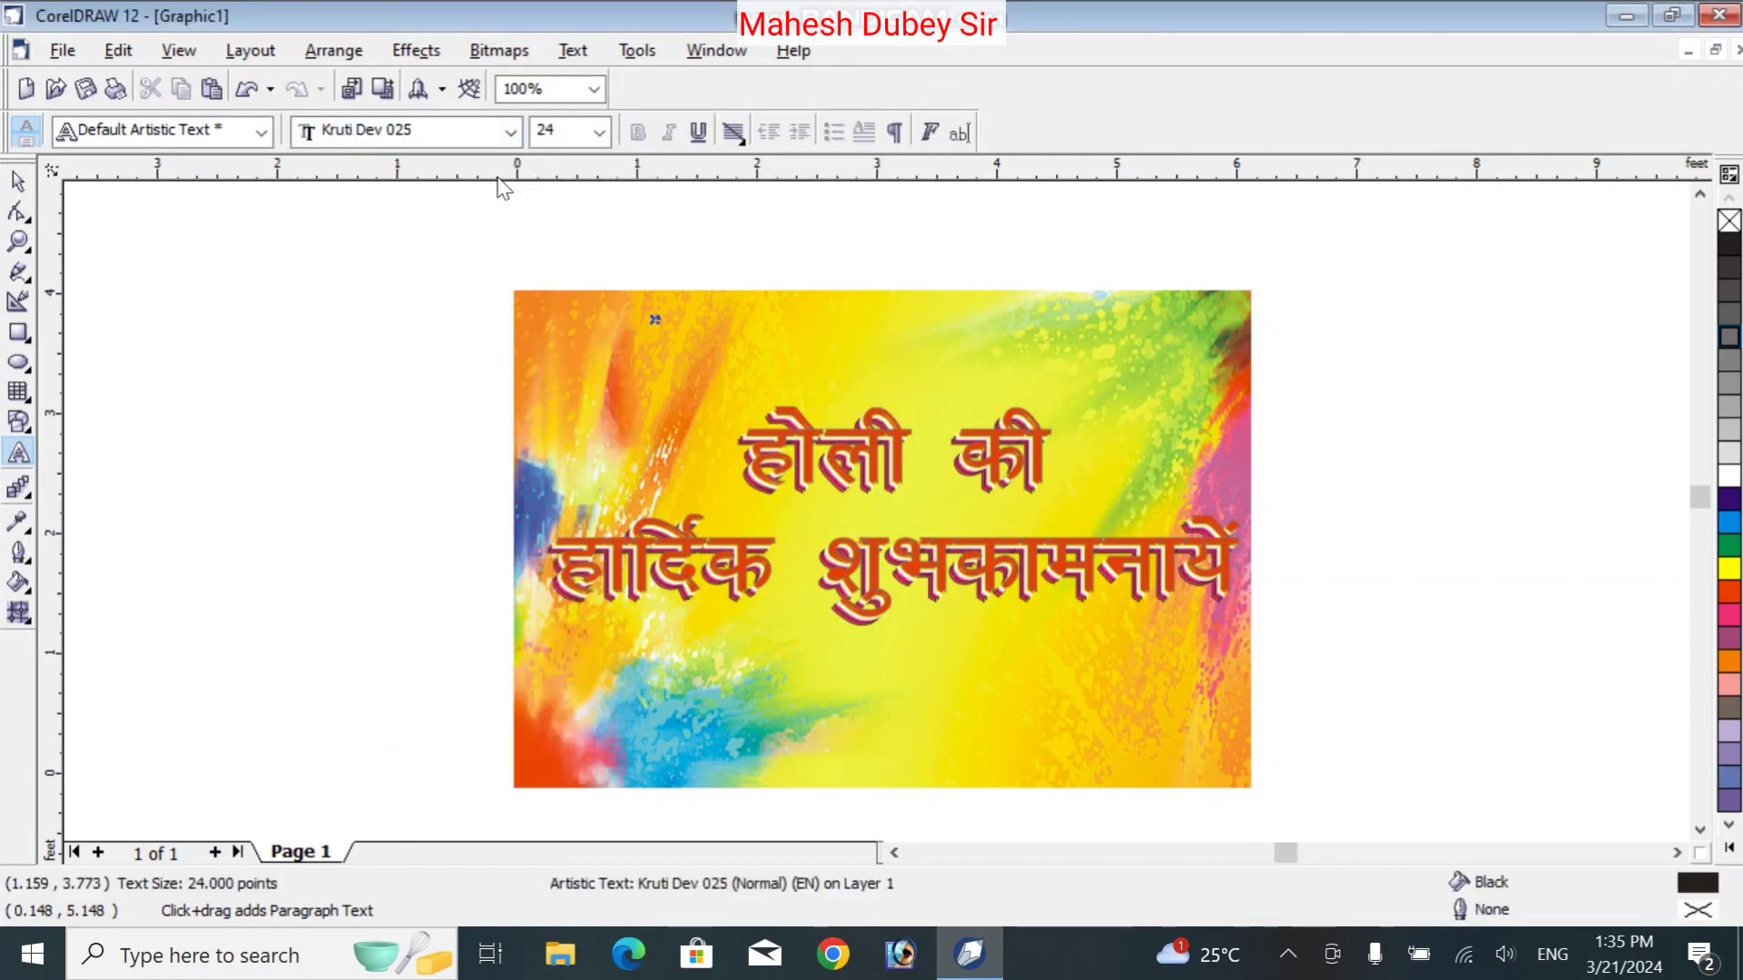
Type the sender's name in Kruti Dev 025 and enlarge the text
type("u")
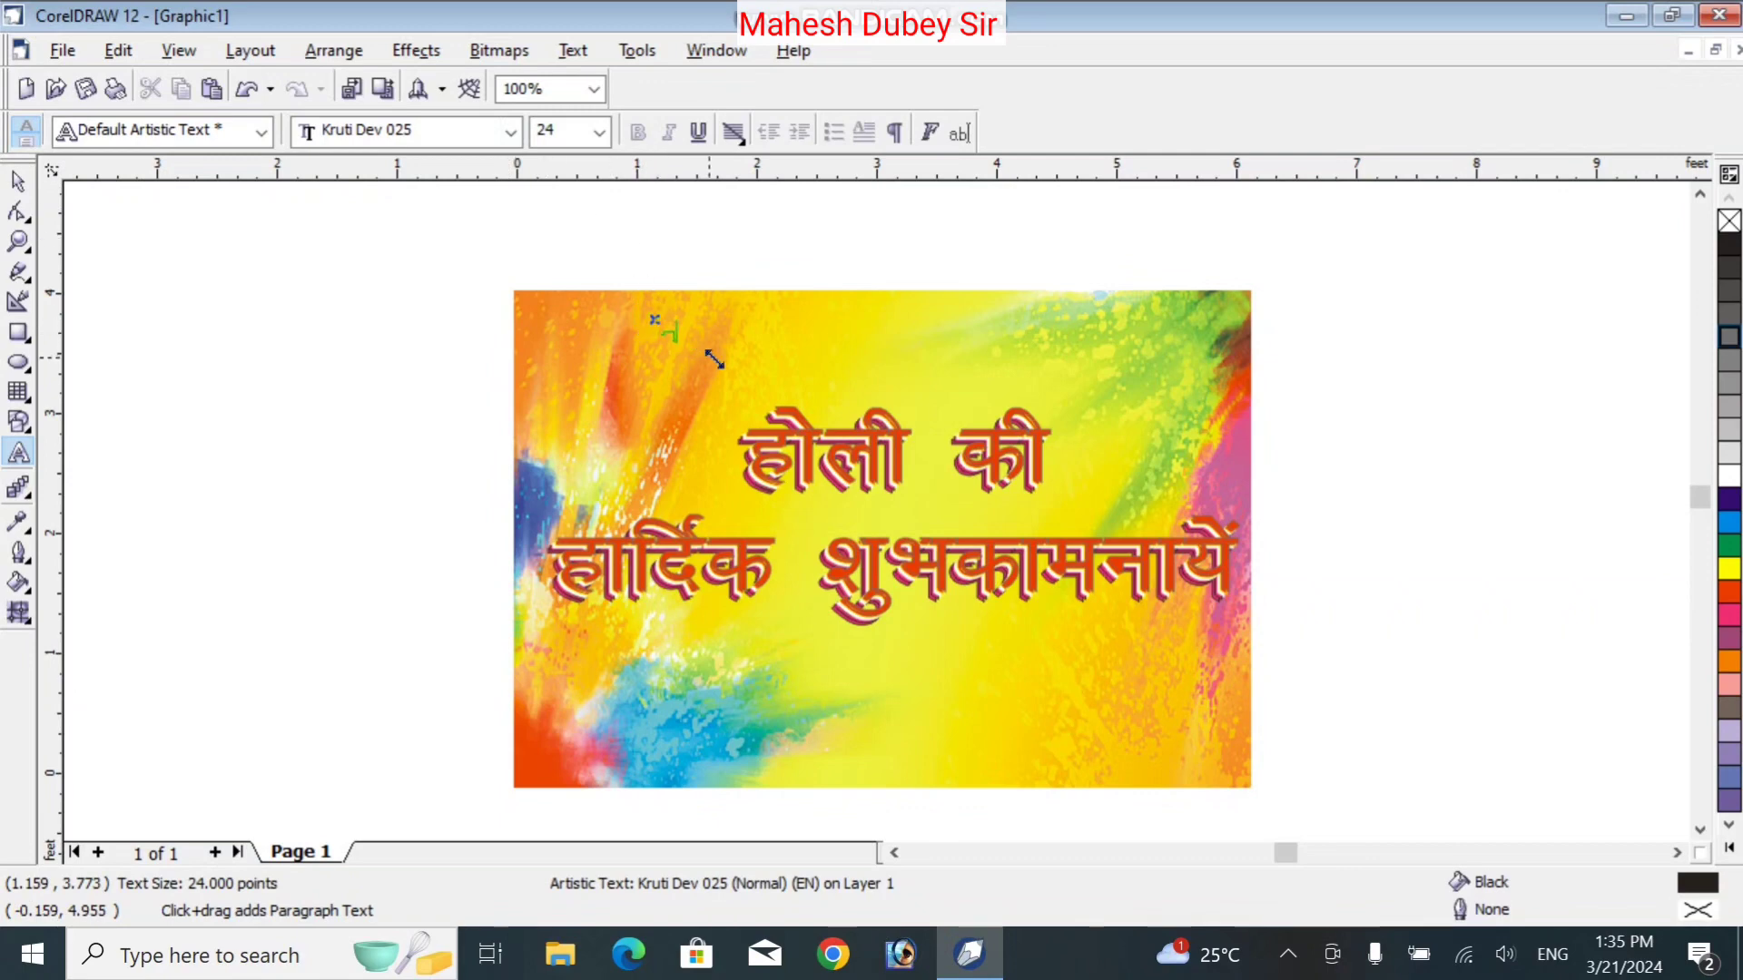
left_click_drag(714, 359, 762, 400)
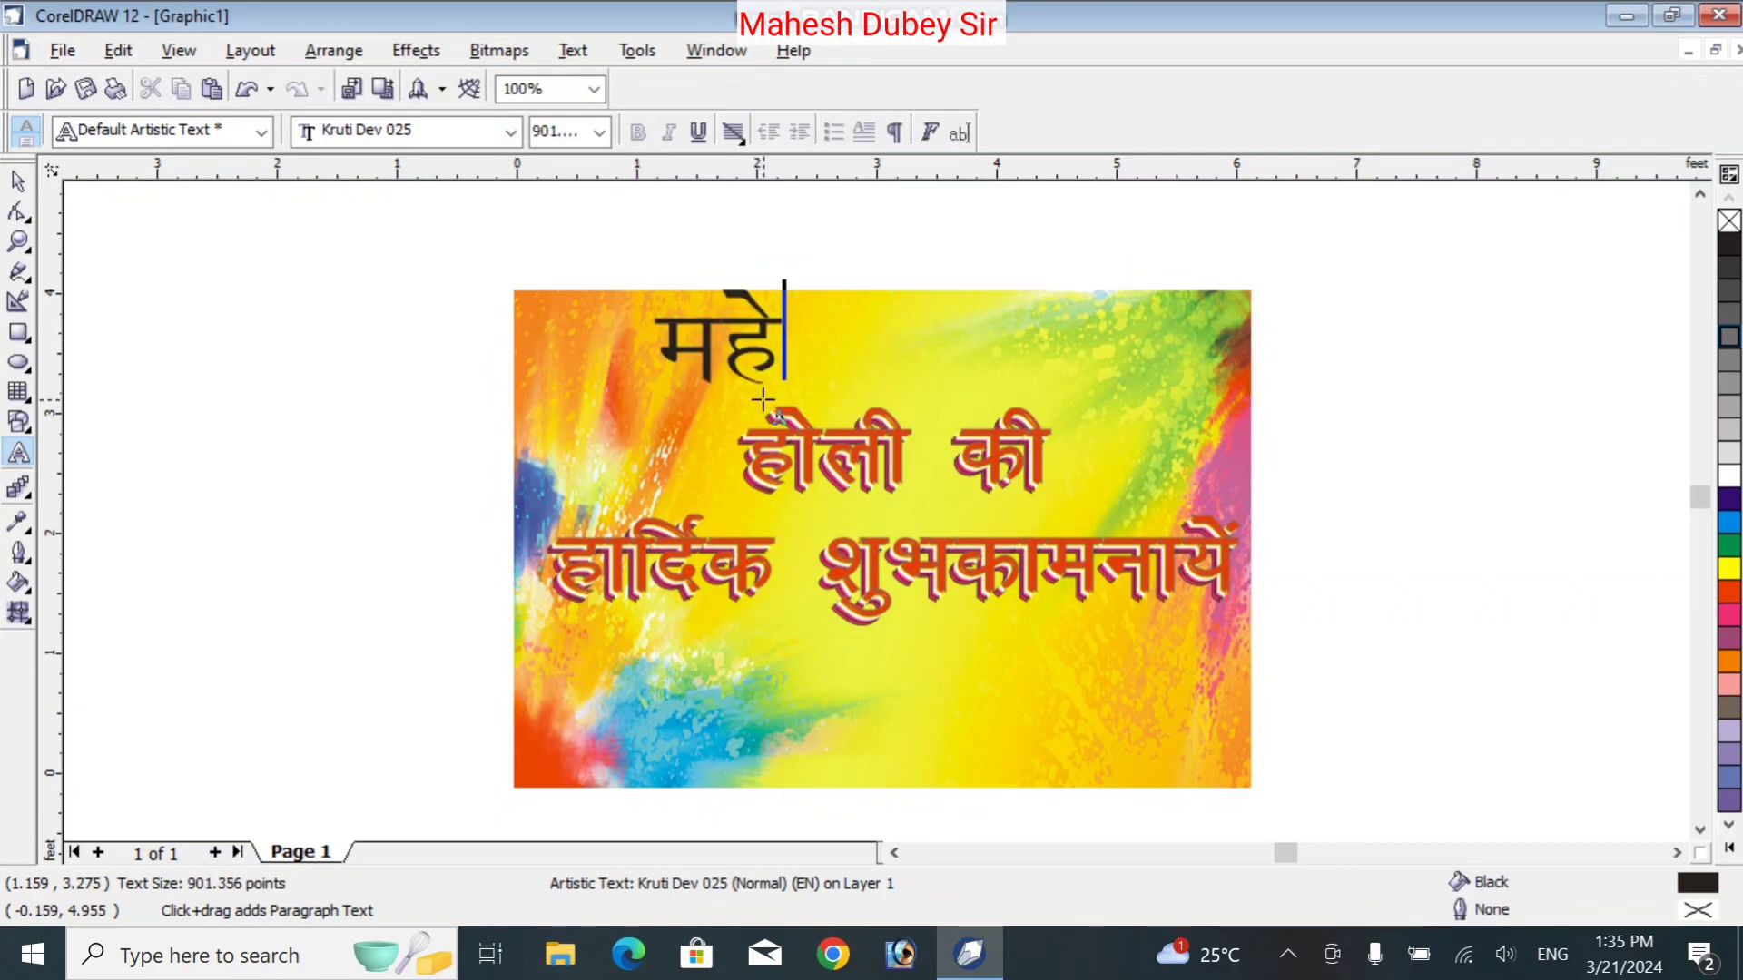
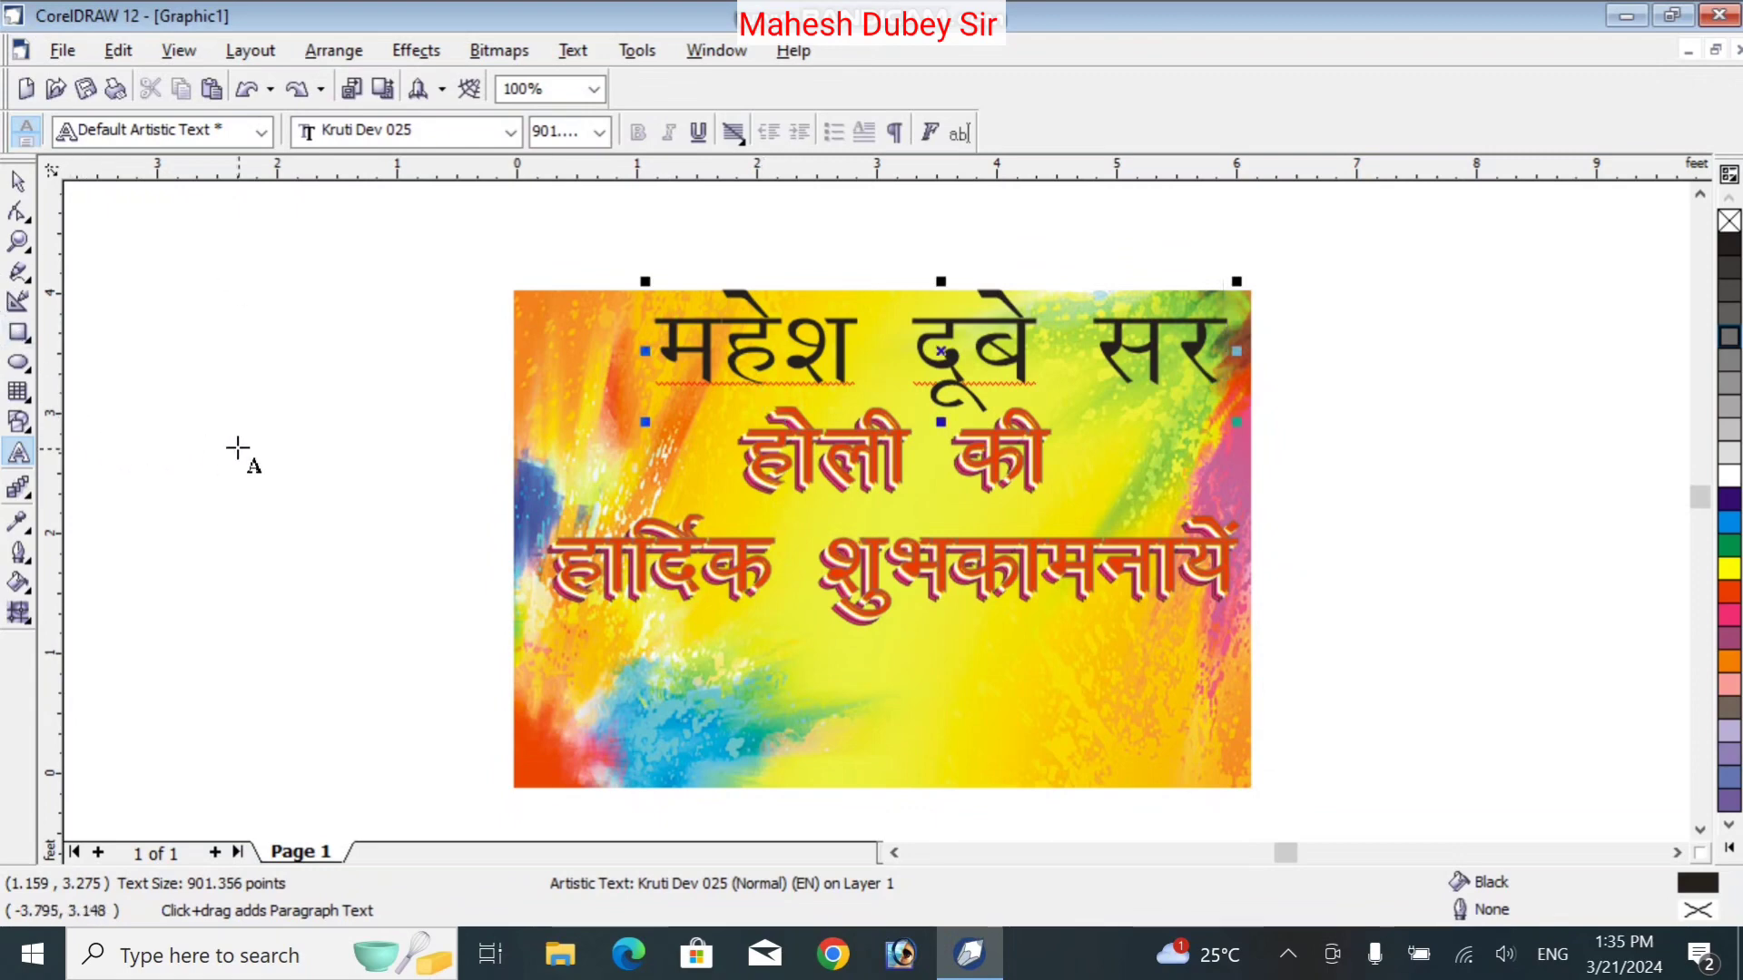
Add 'की तरफ से' on a new line below the sender's name
key("Return")
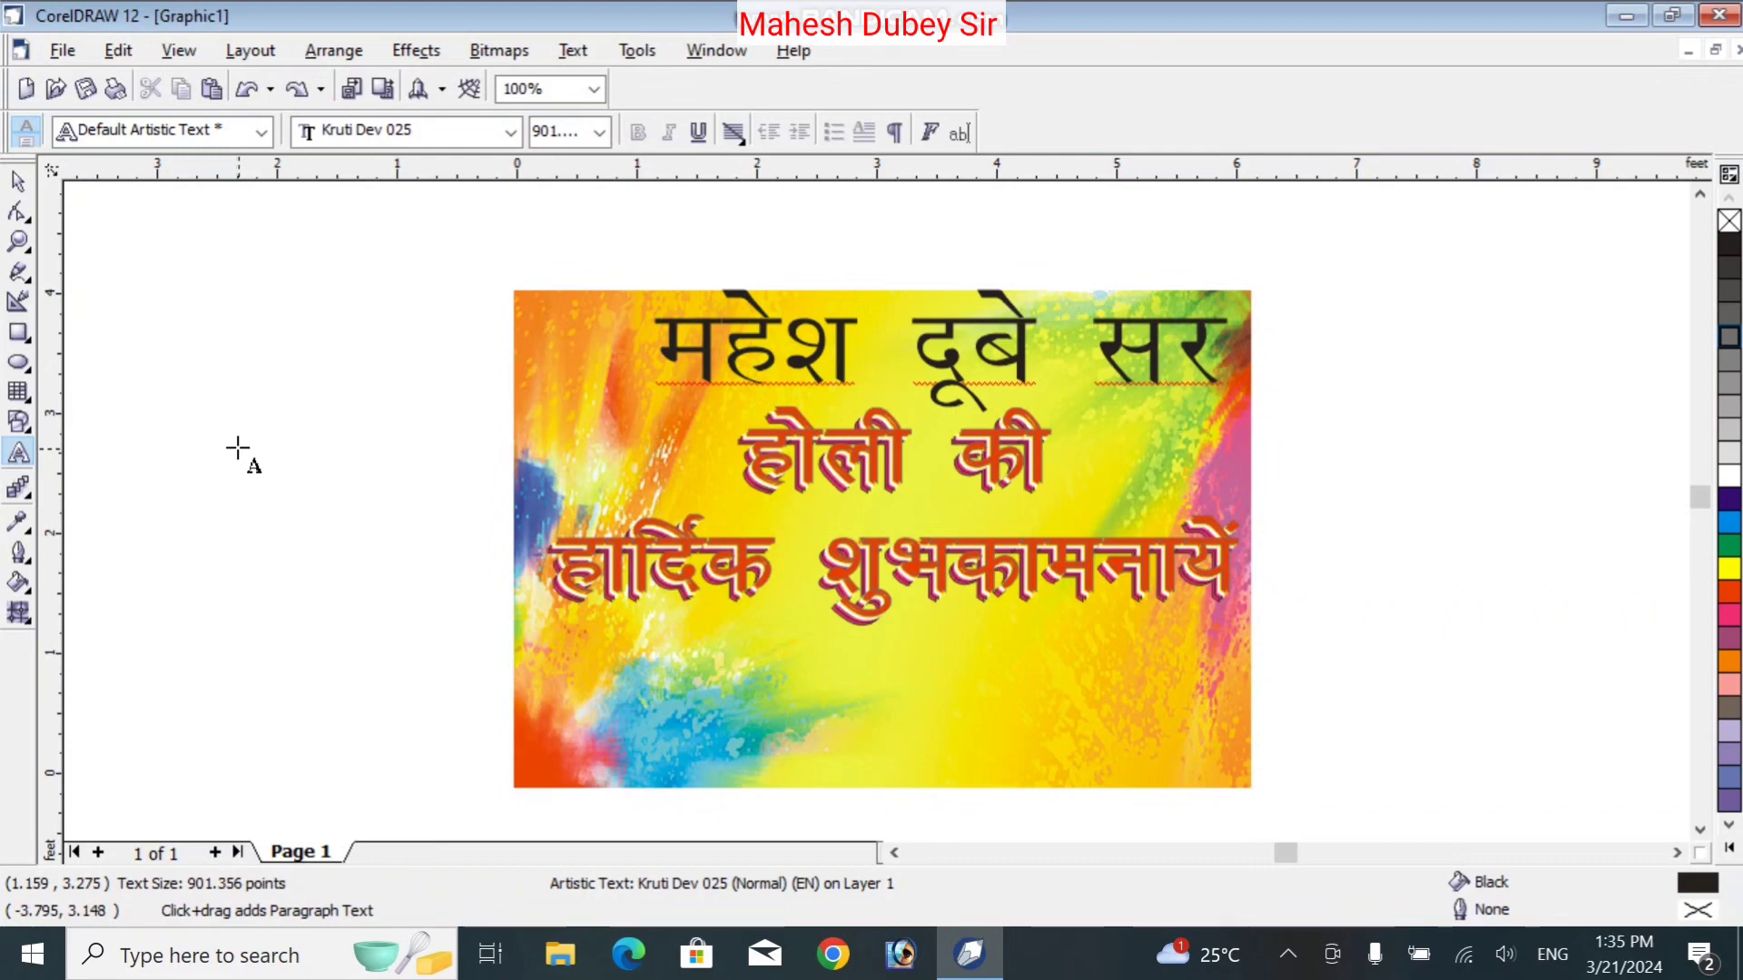
type("dh rj")
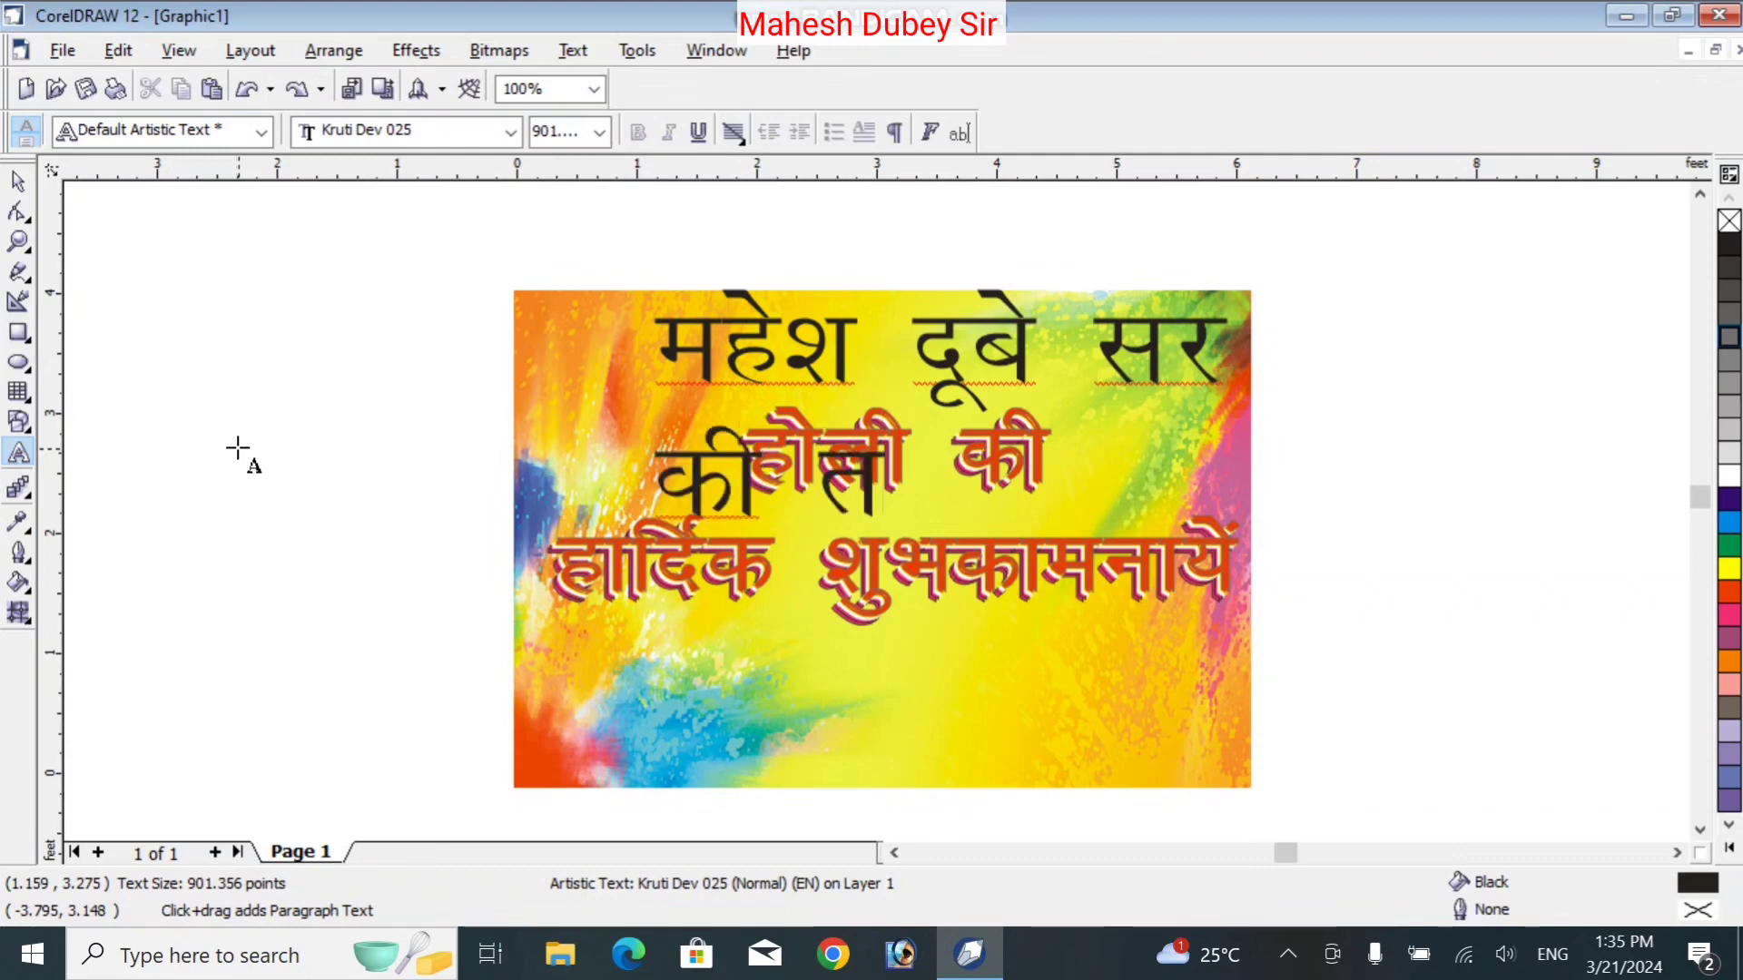
type("Q ls")
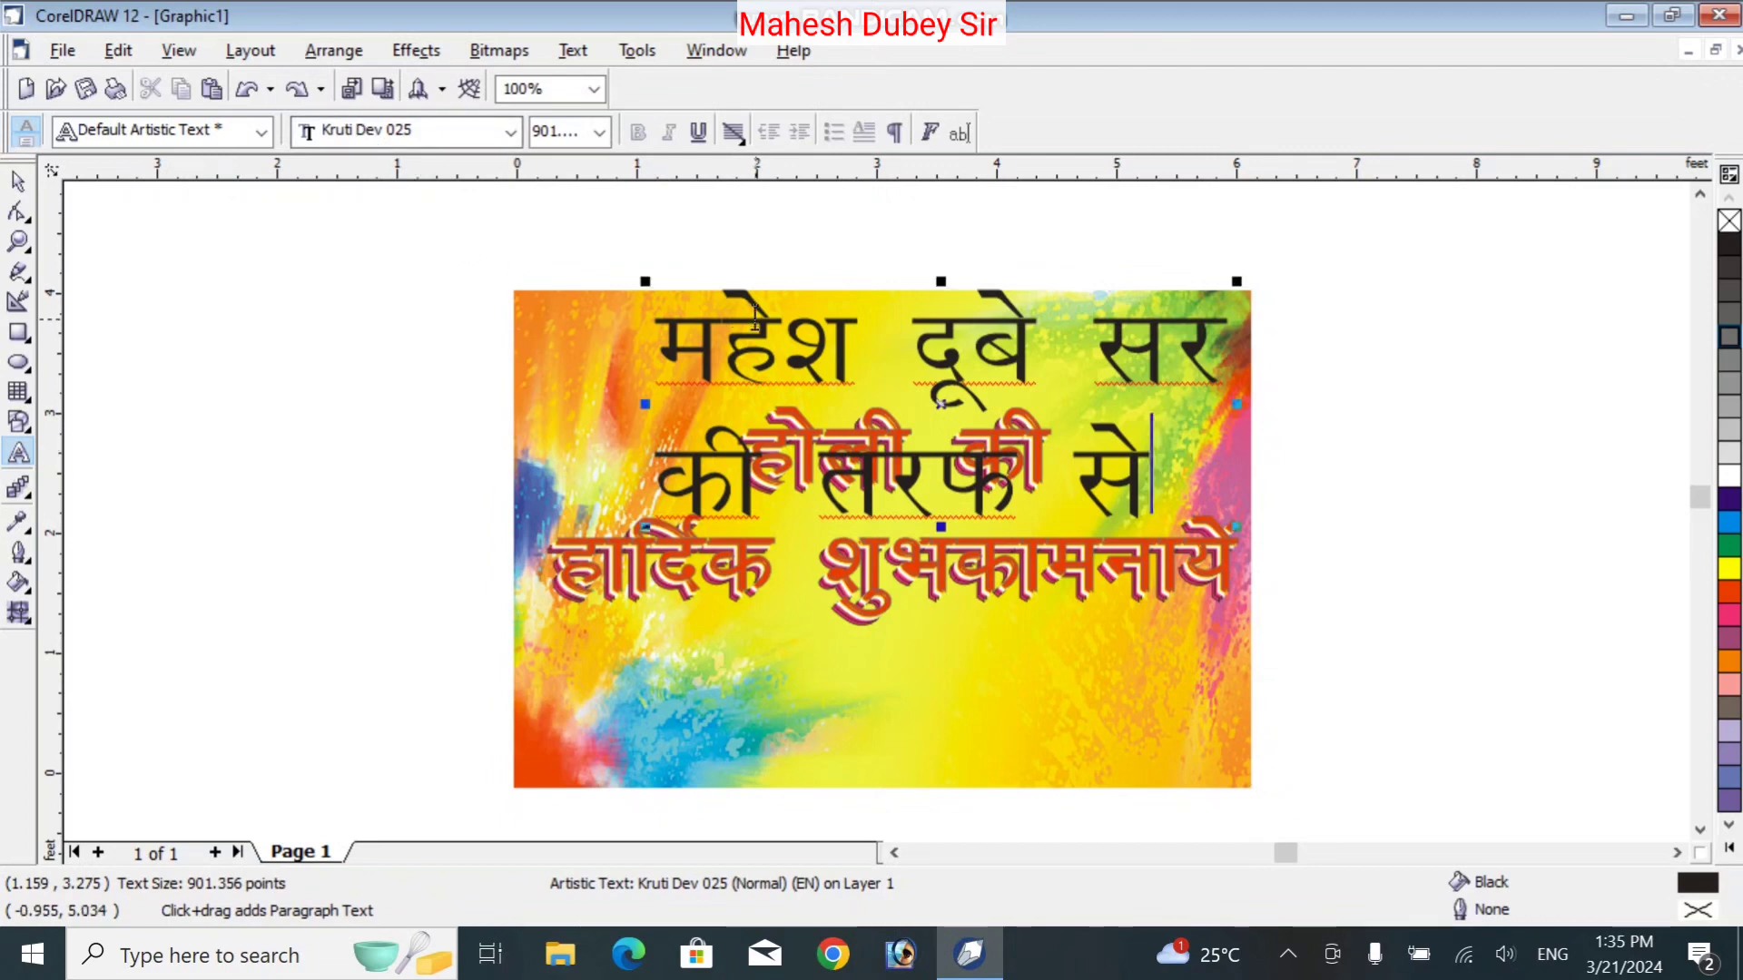
left_click_drag(675, 333, 857, 345)
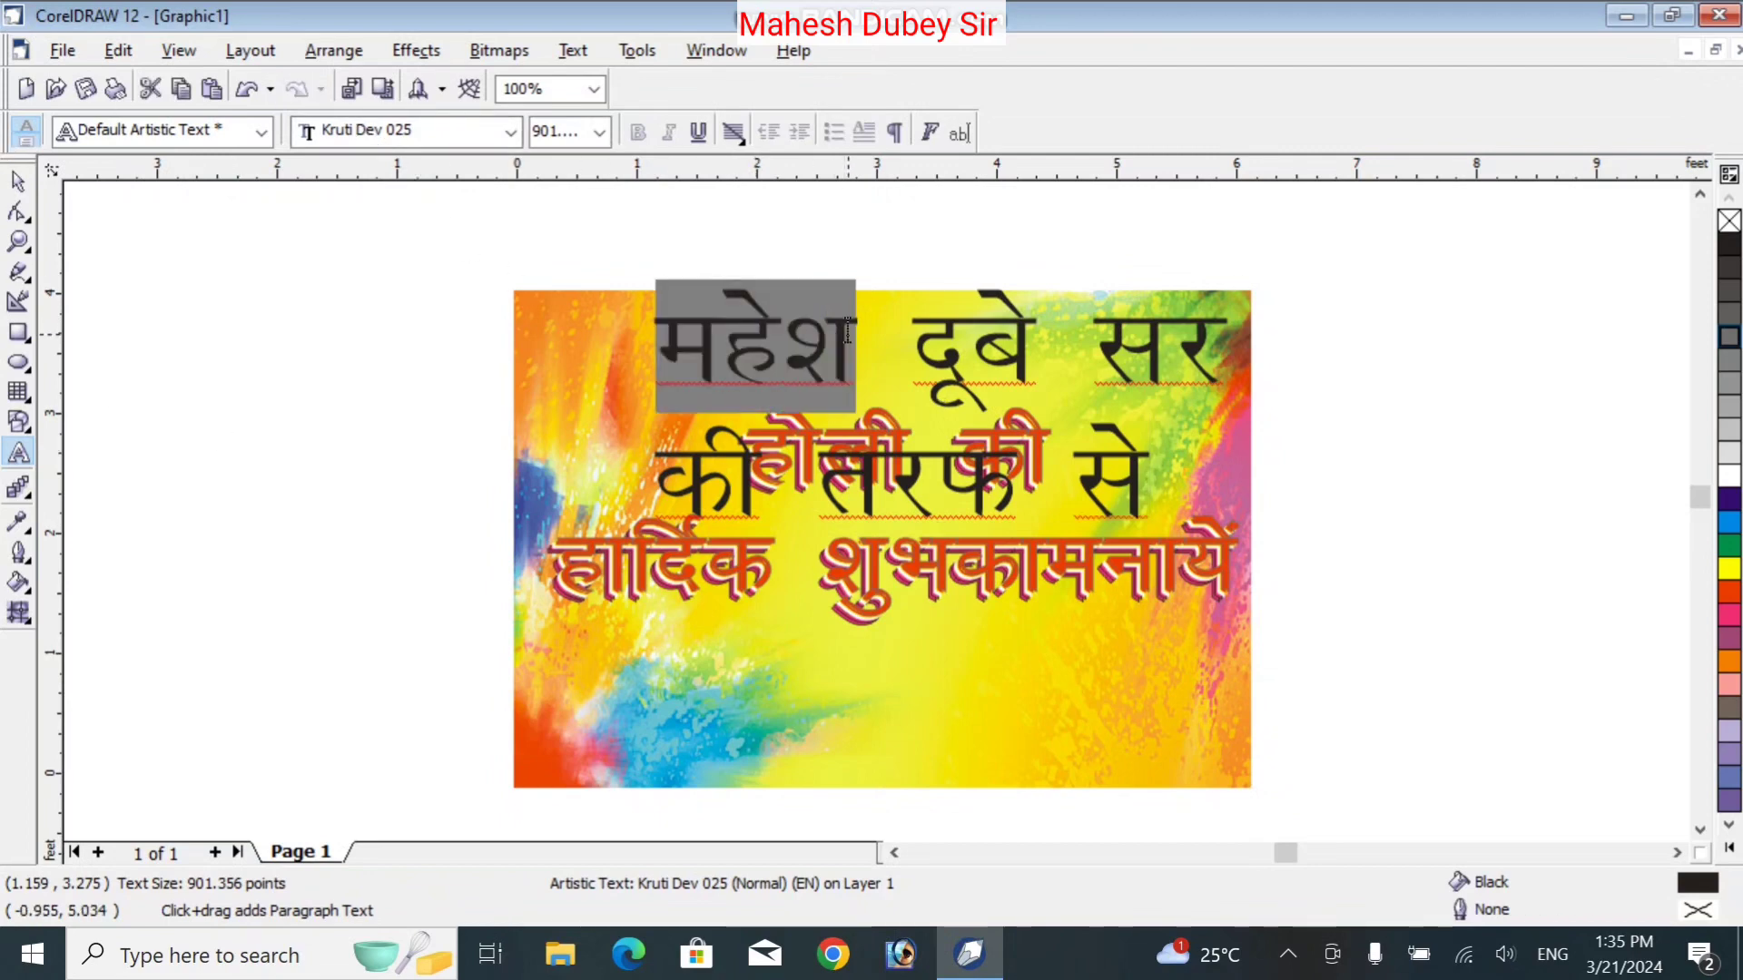
Scale the two-line sender text down to about 341.9 pt
left_click(18, 181)
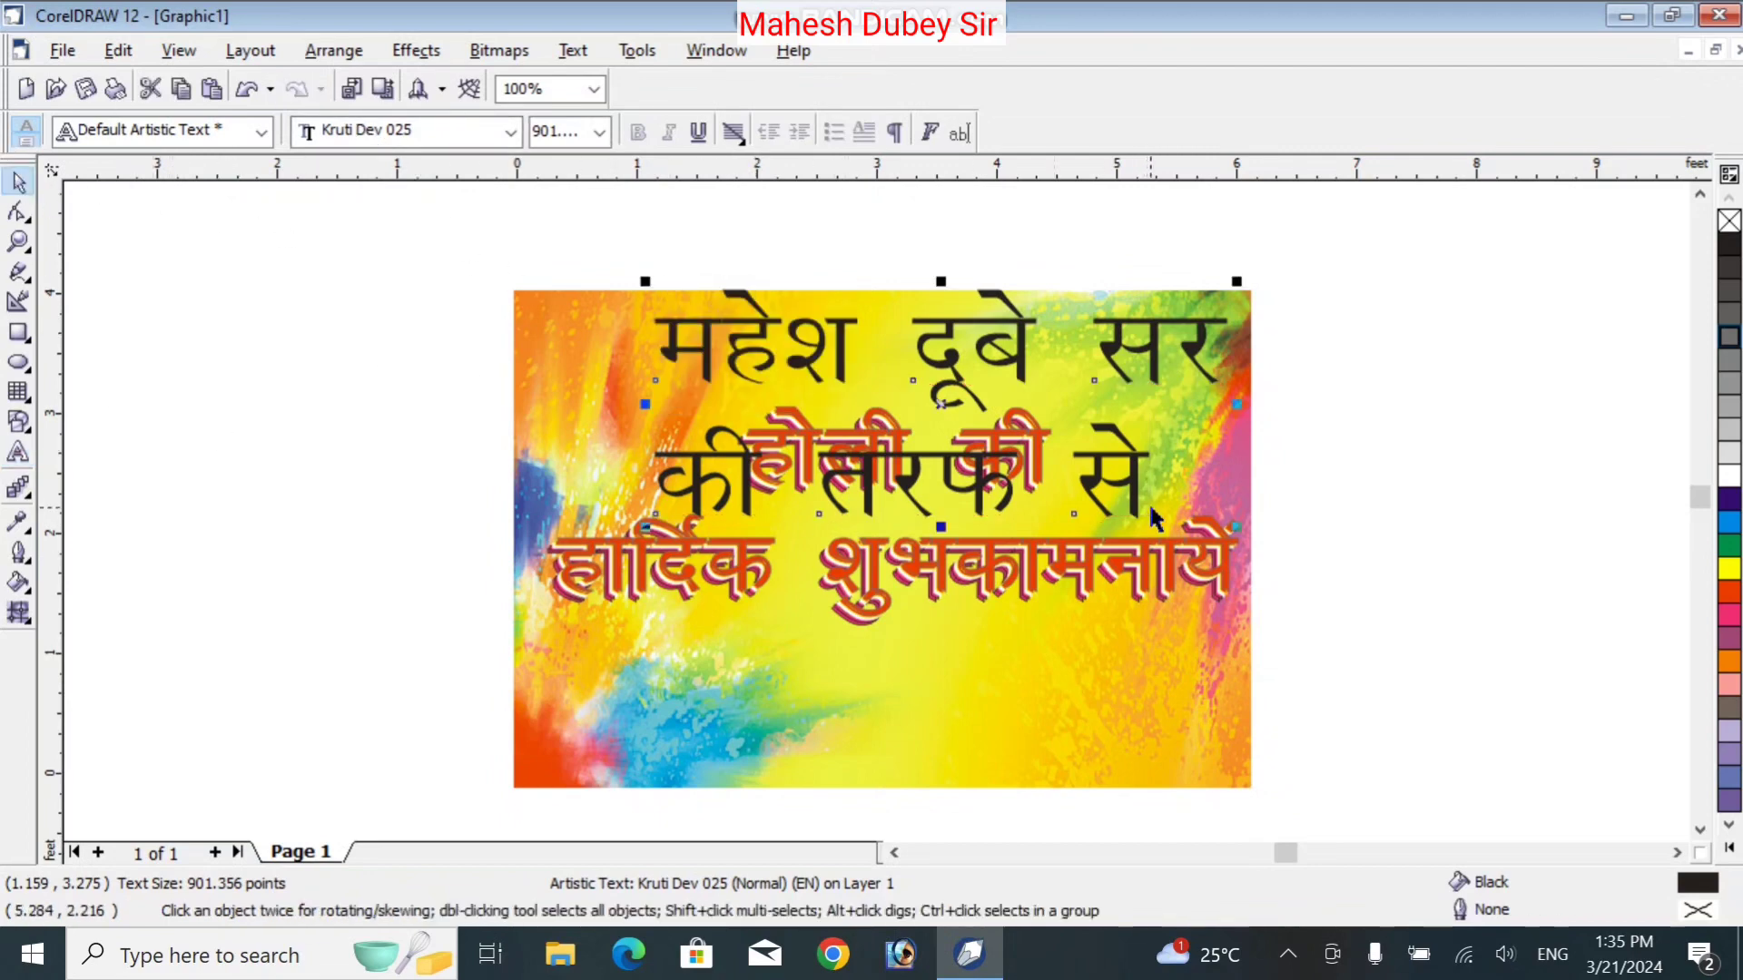
left_click_drag(1234, 528, 950, 406)
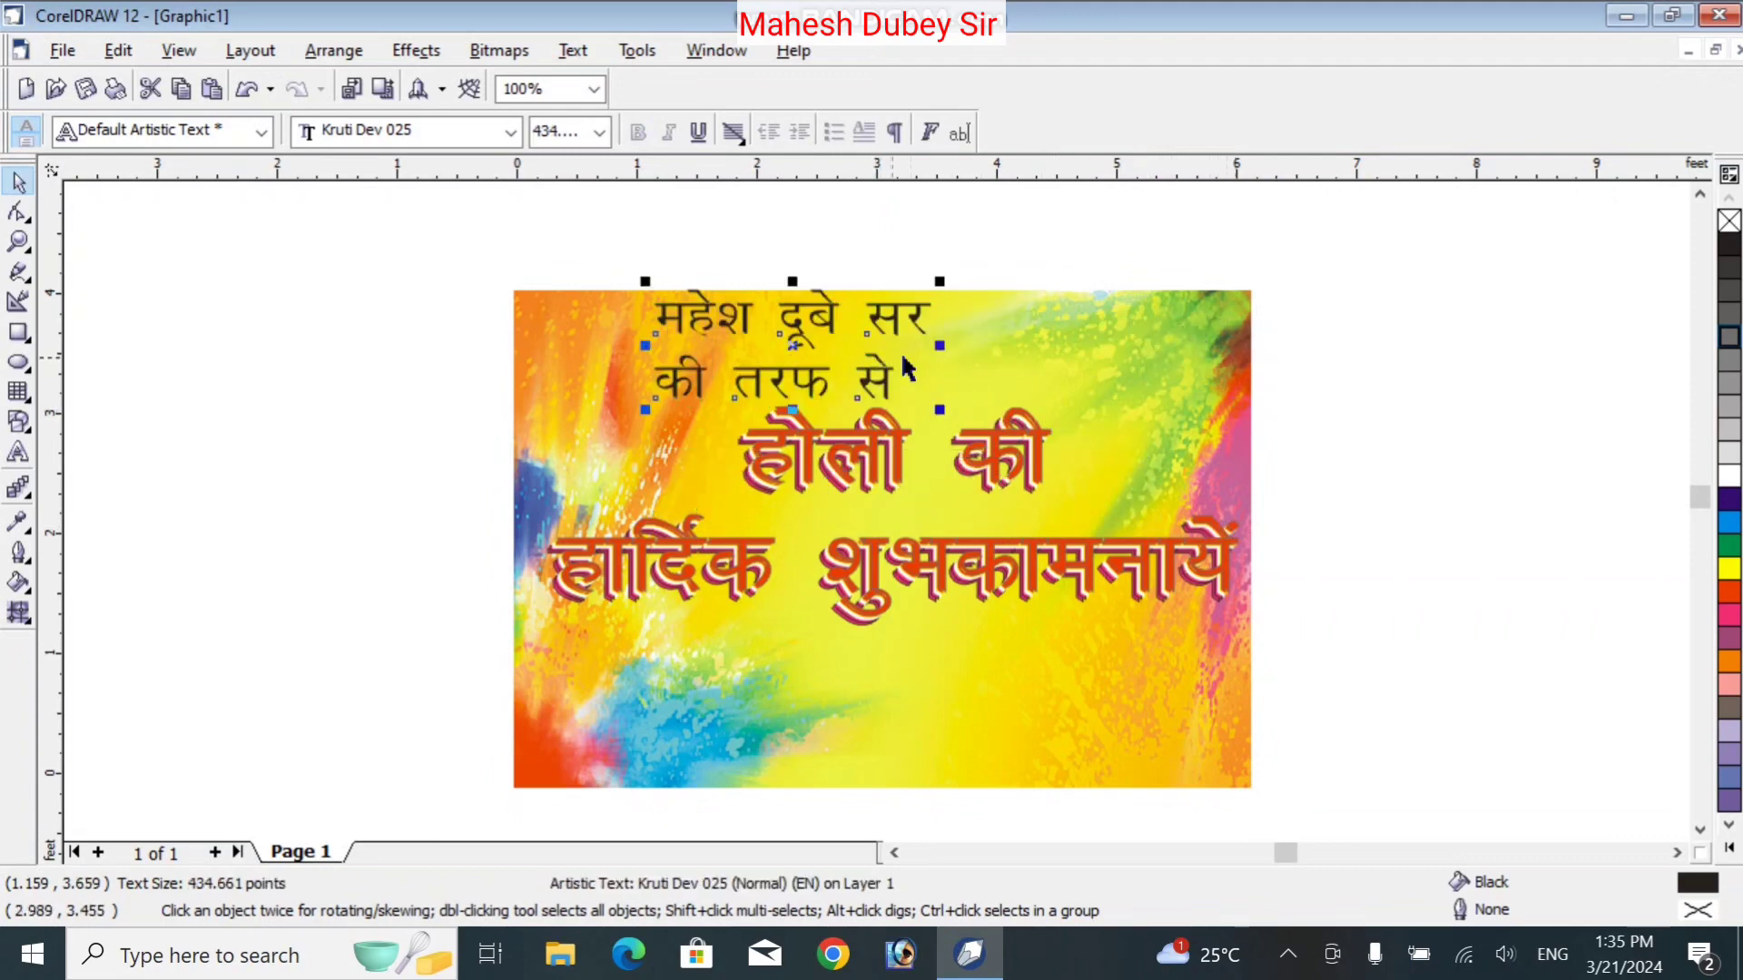
left_click_drag(939, 346, 1111, 341)
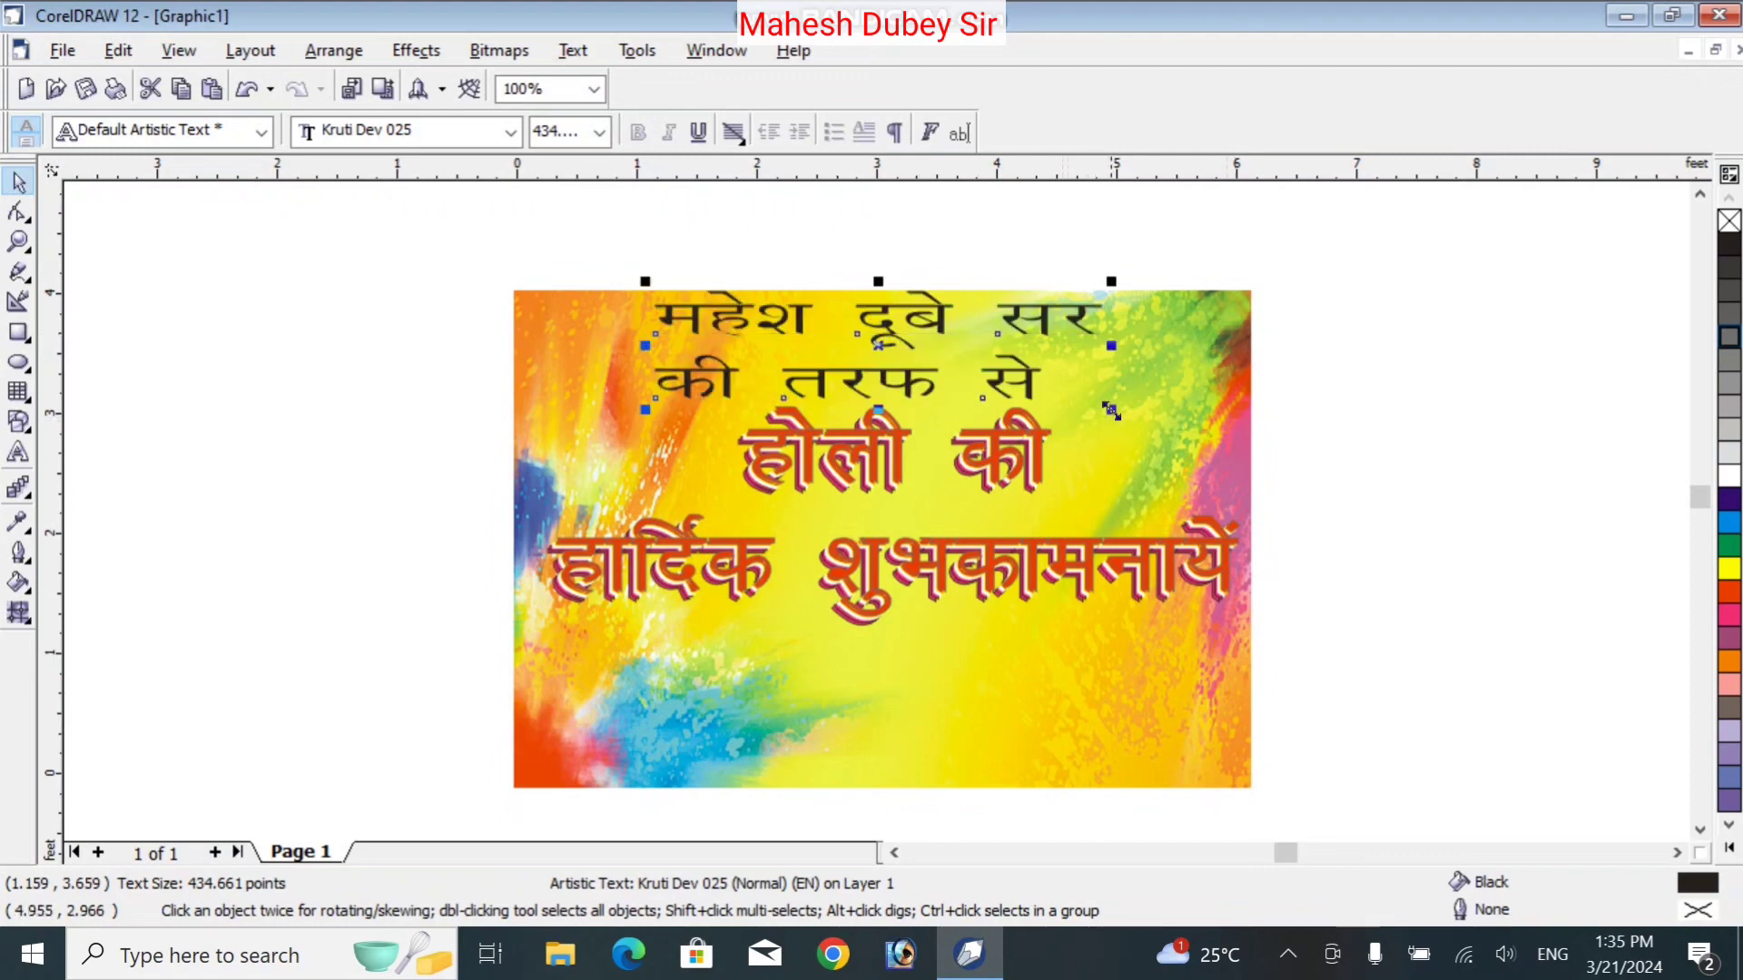
left_click_drag(1111, 406, 1016, 385)
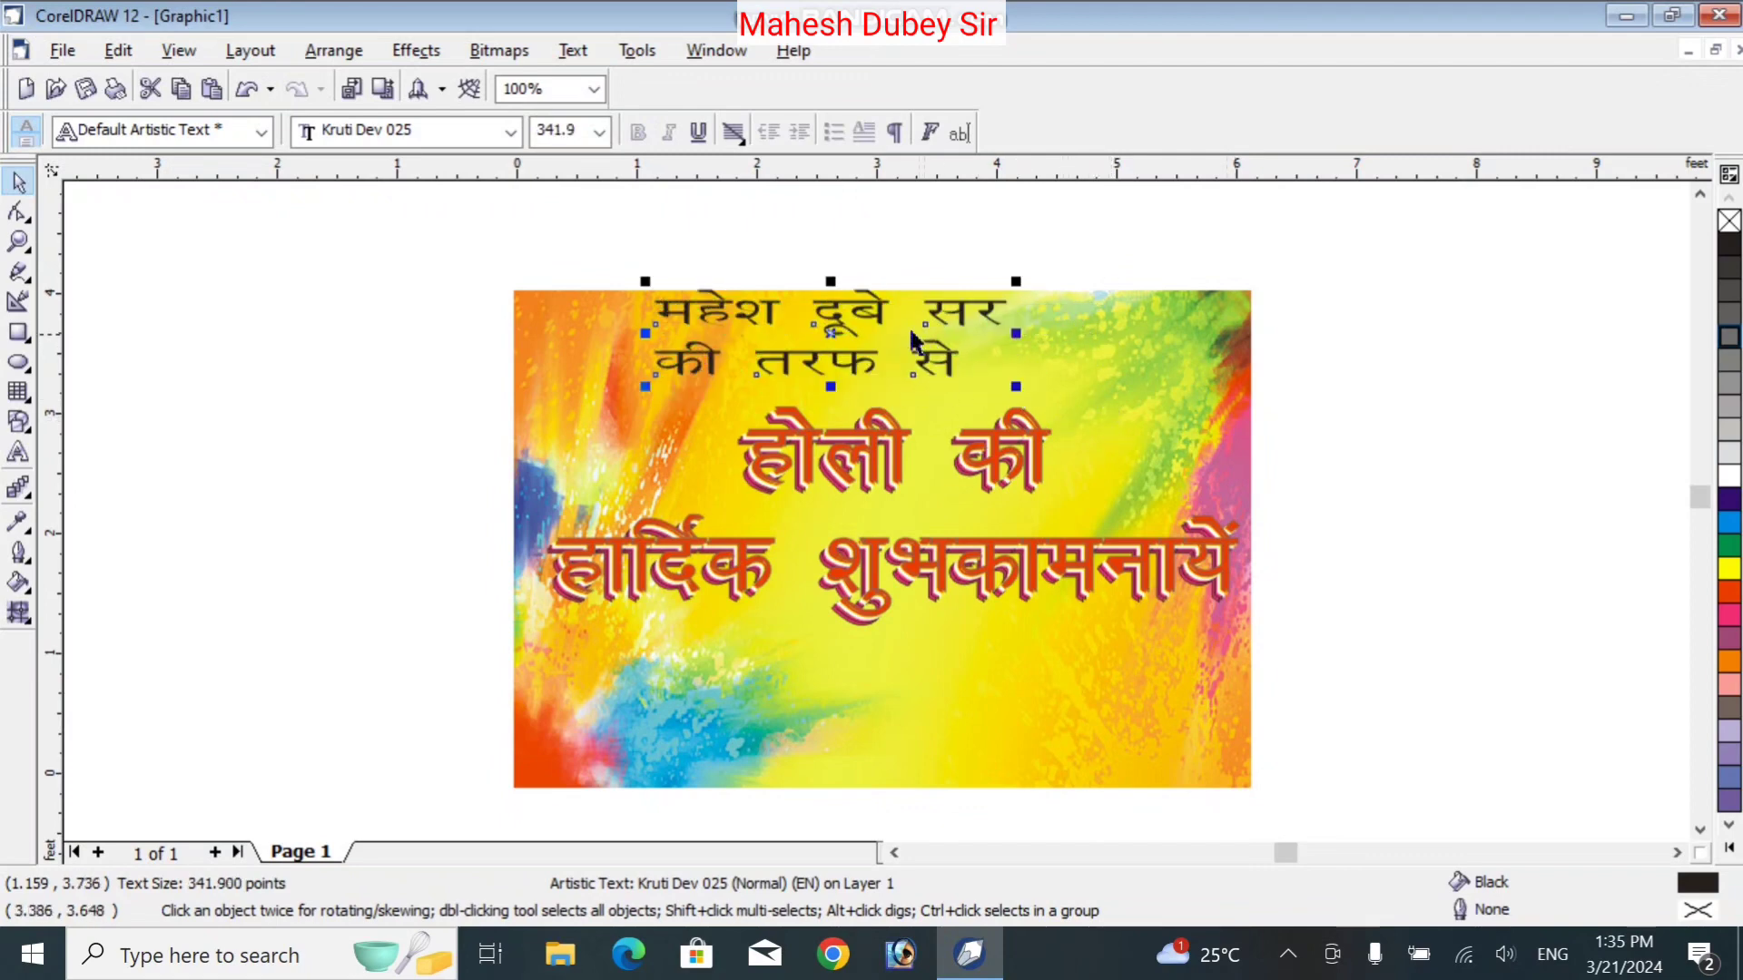
Shift the sender text slightly right and move the colourful background off the page
left_click_drag(874, 314, 926, 323)
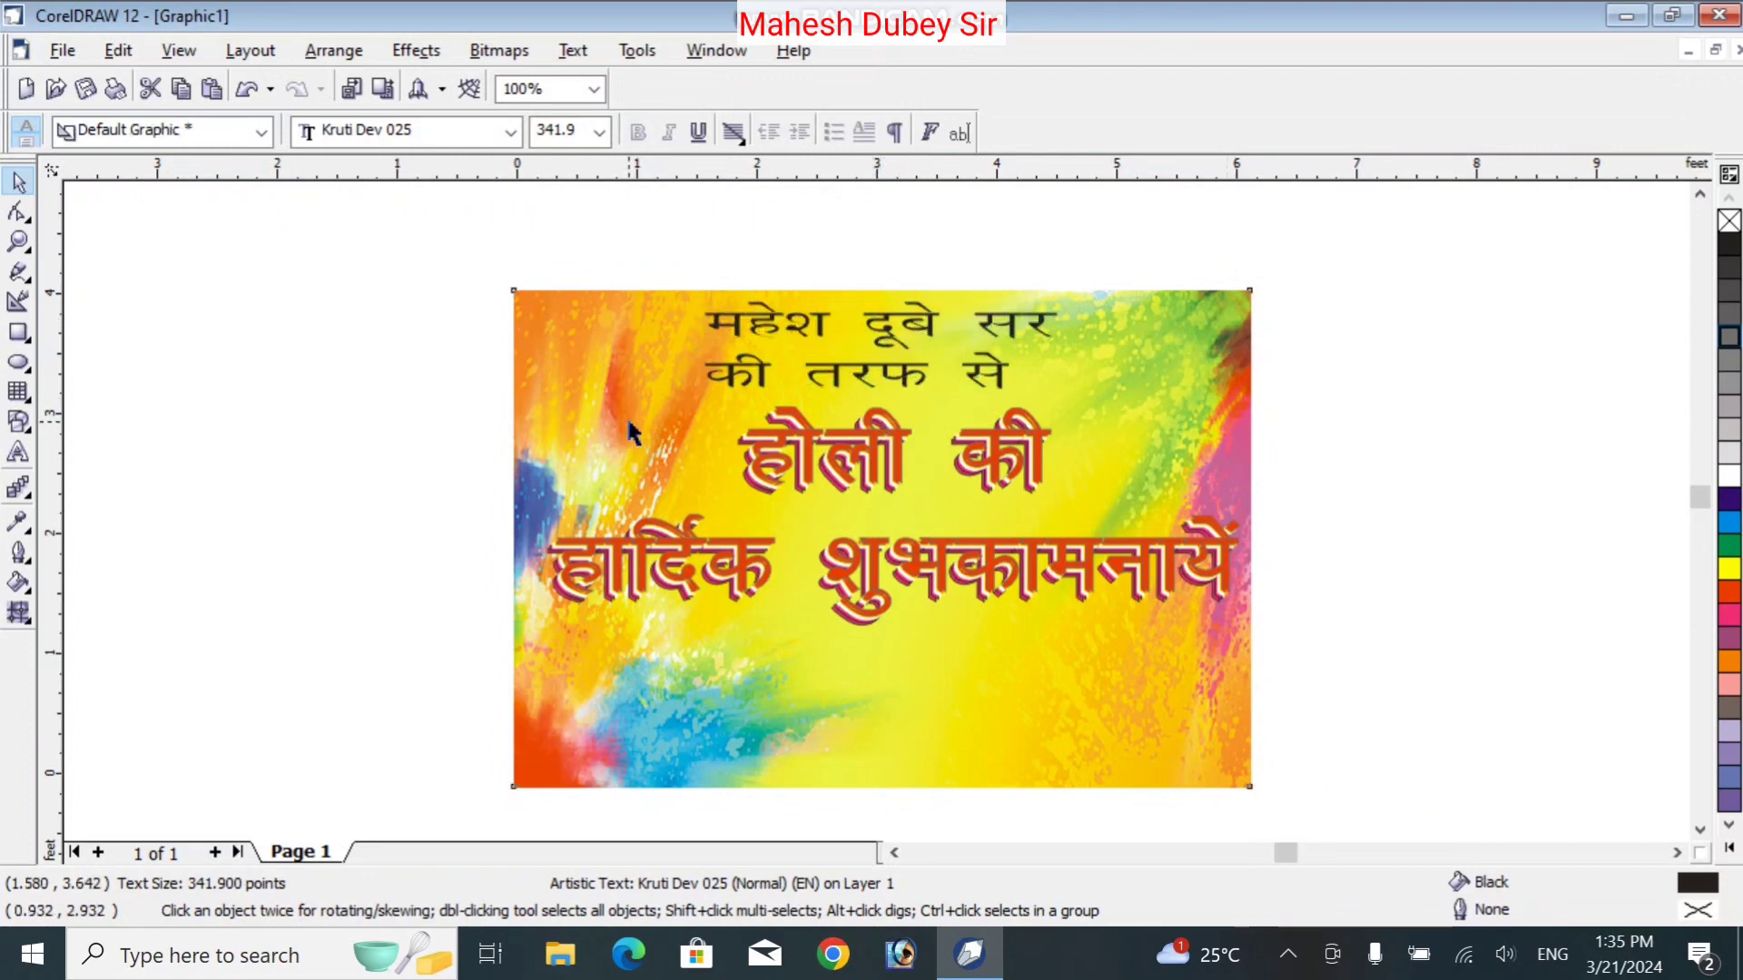
left_click_drag(628, 423, 1391, 453)
left_click_drag(456, 385, 1273, 684)
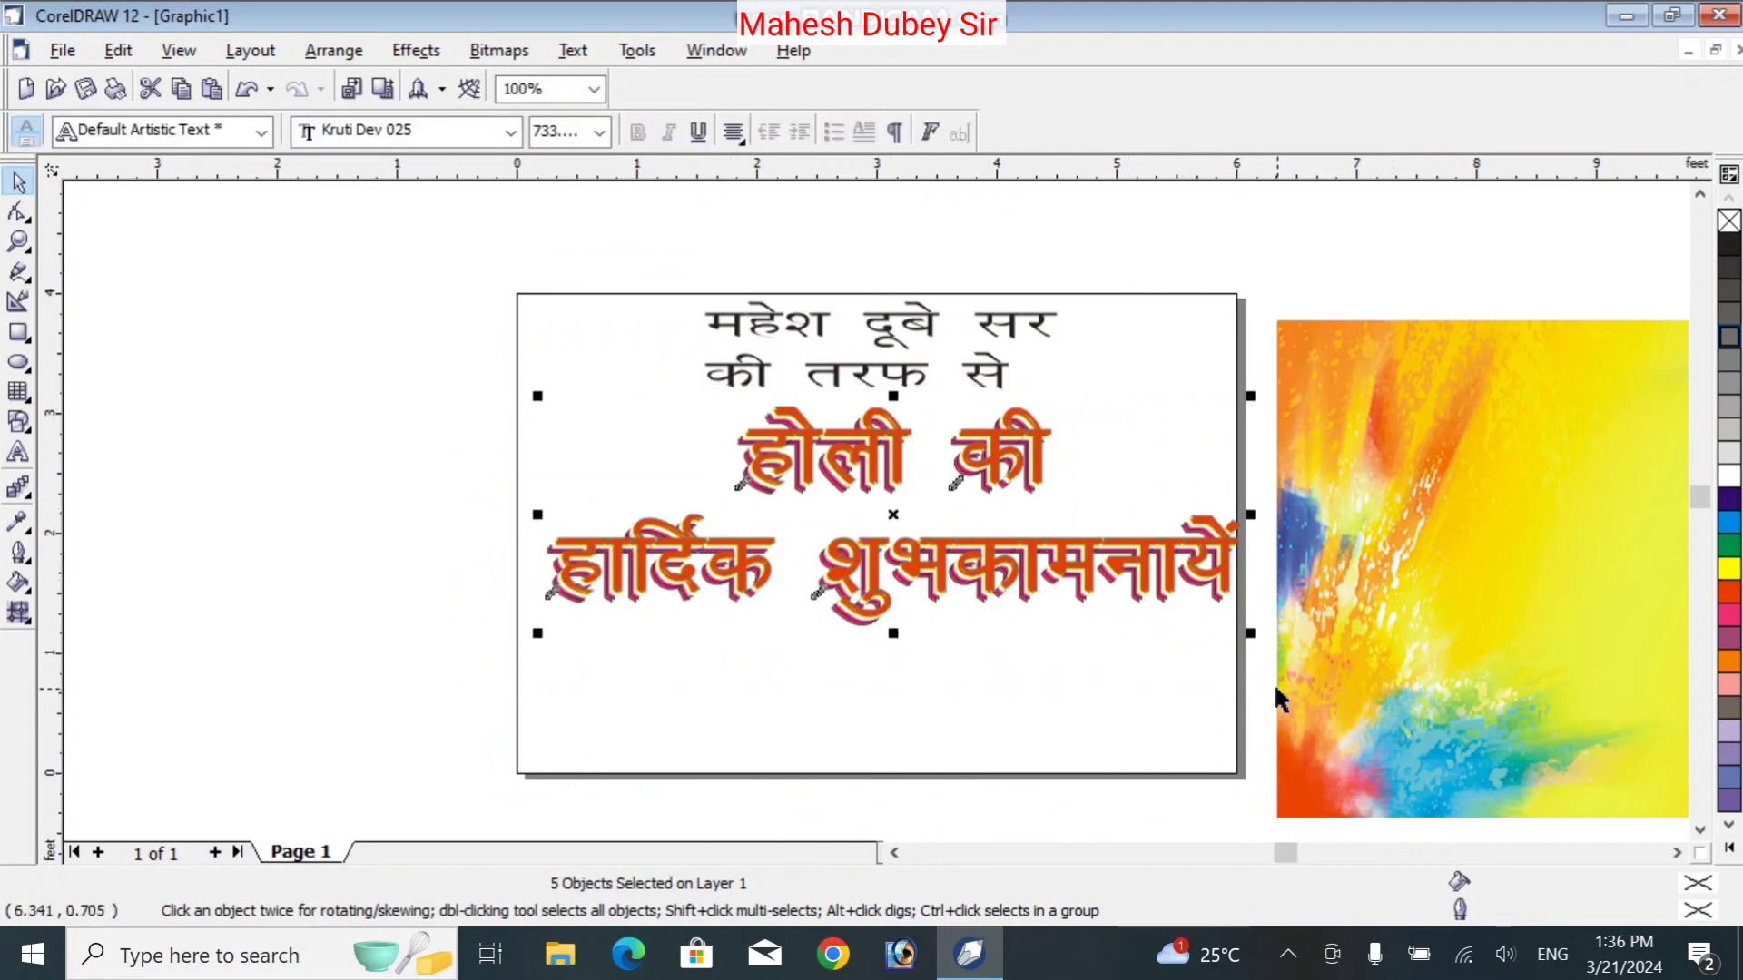
Lower the red greeting on the card and enlarge the sender text to about 400.8 pt
left_click_drag(1001, 471, 988, 513)
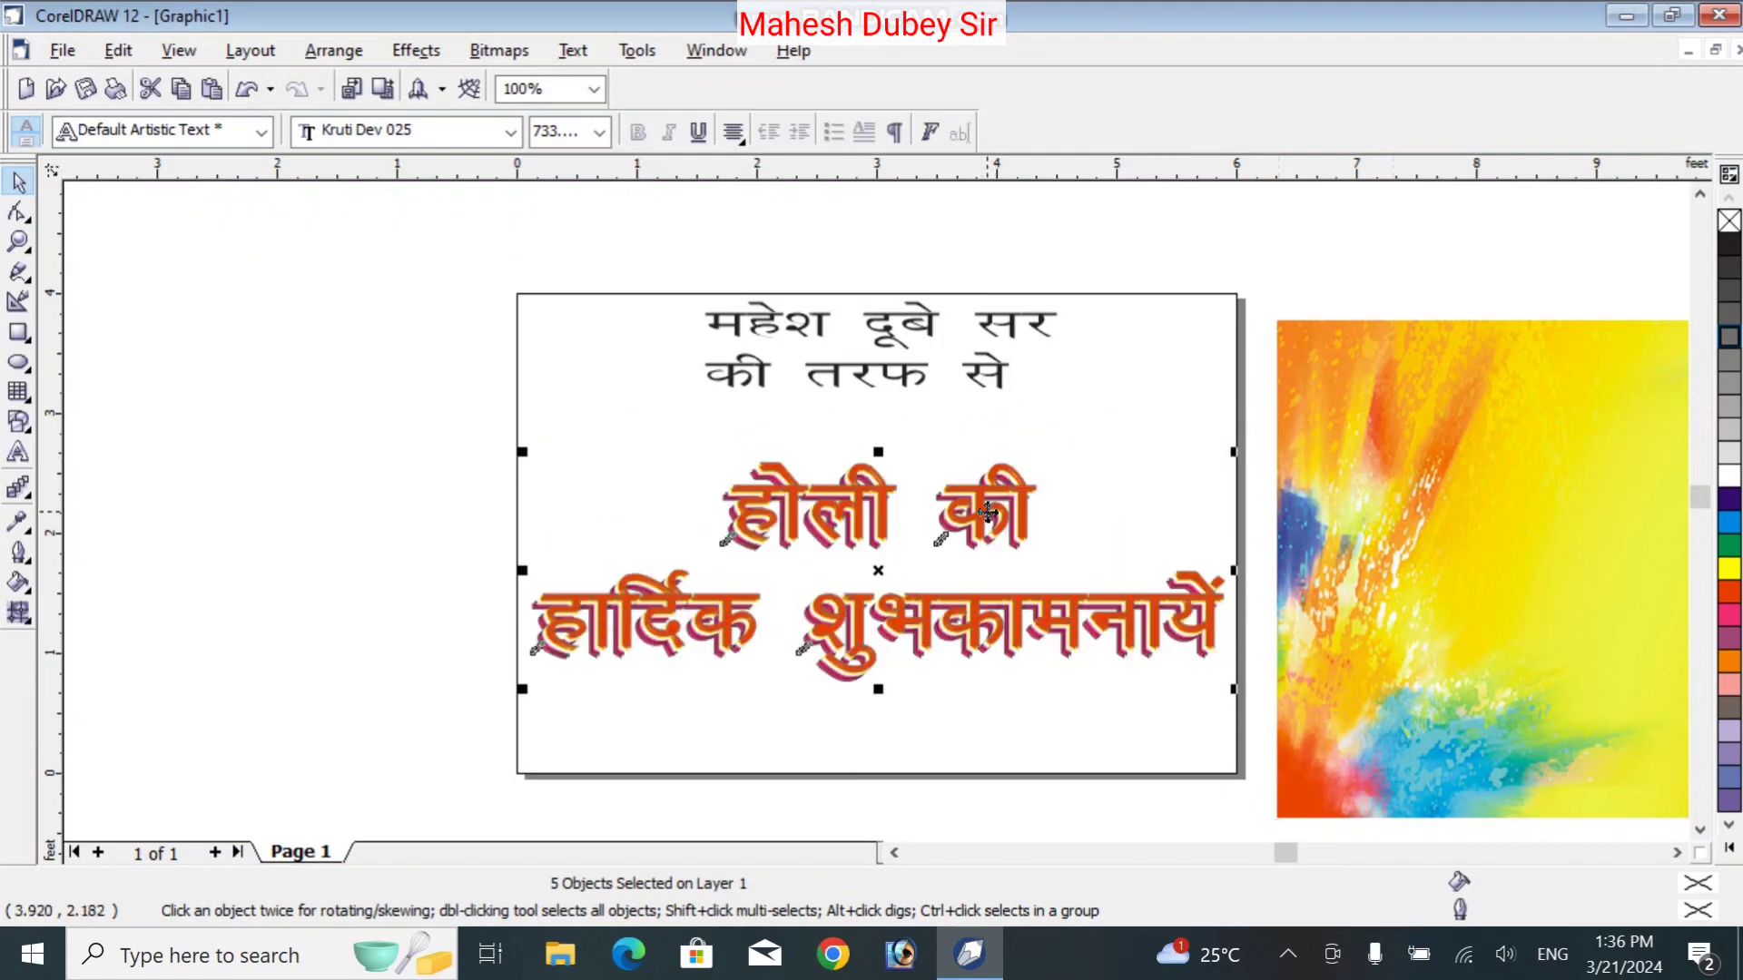
left_click(1421, 470)
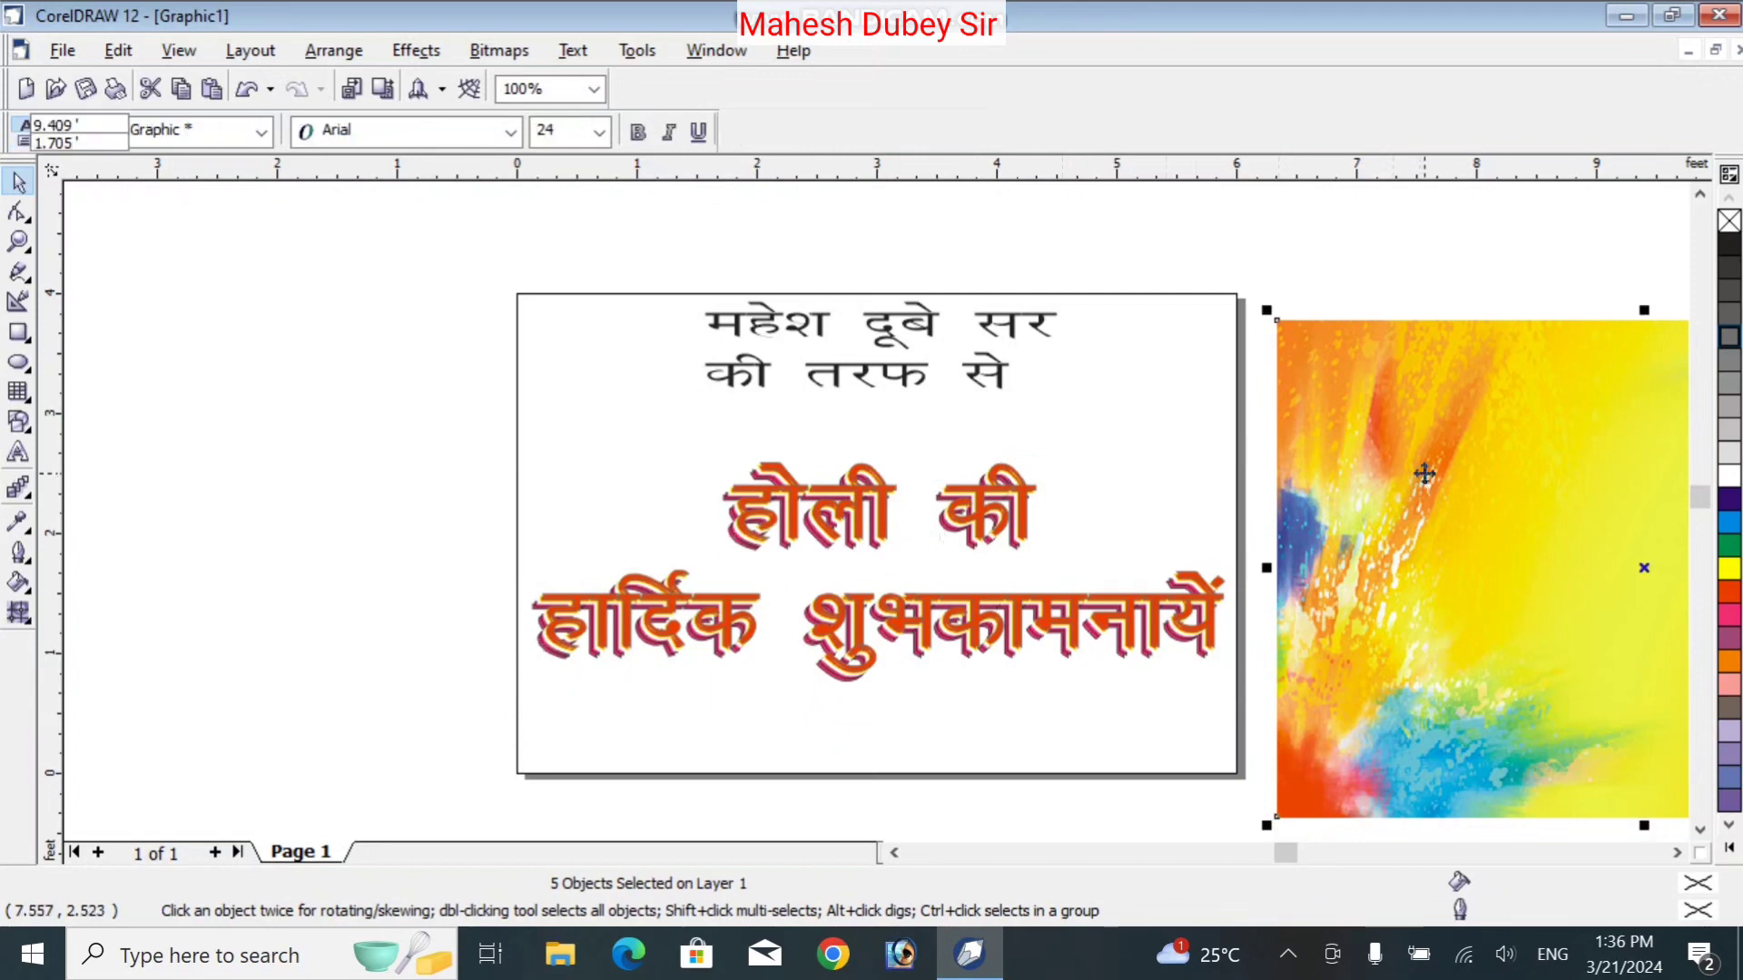
left_click(947, 372)
left_click(978, 374)
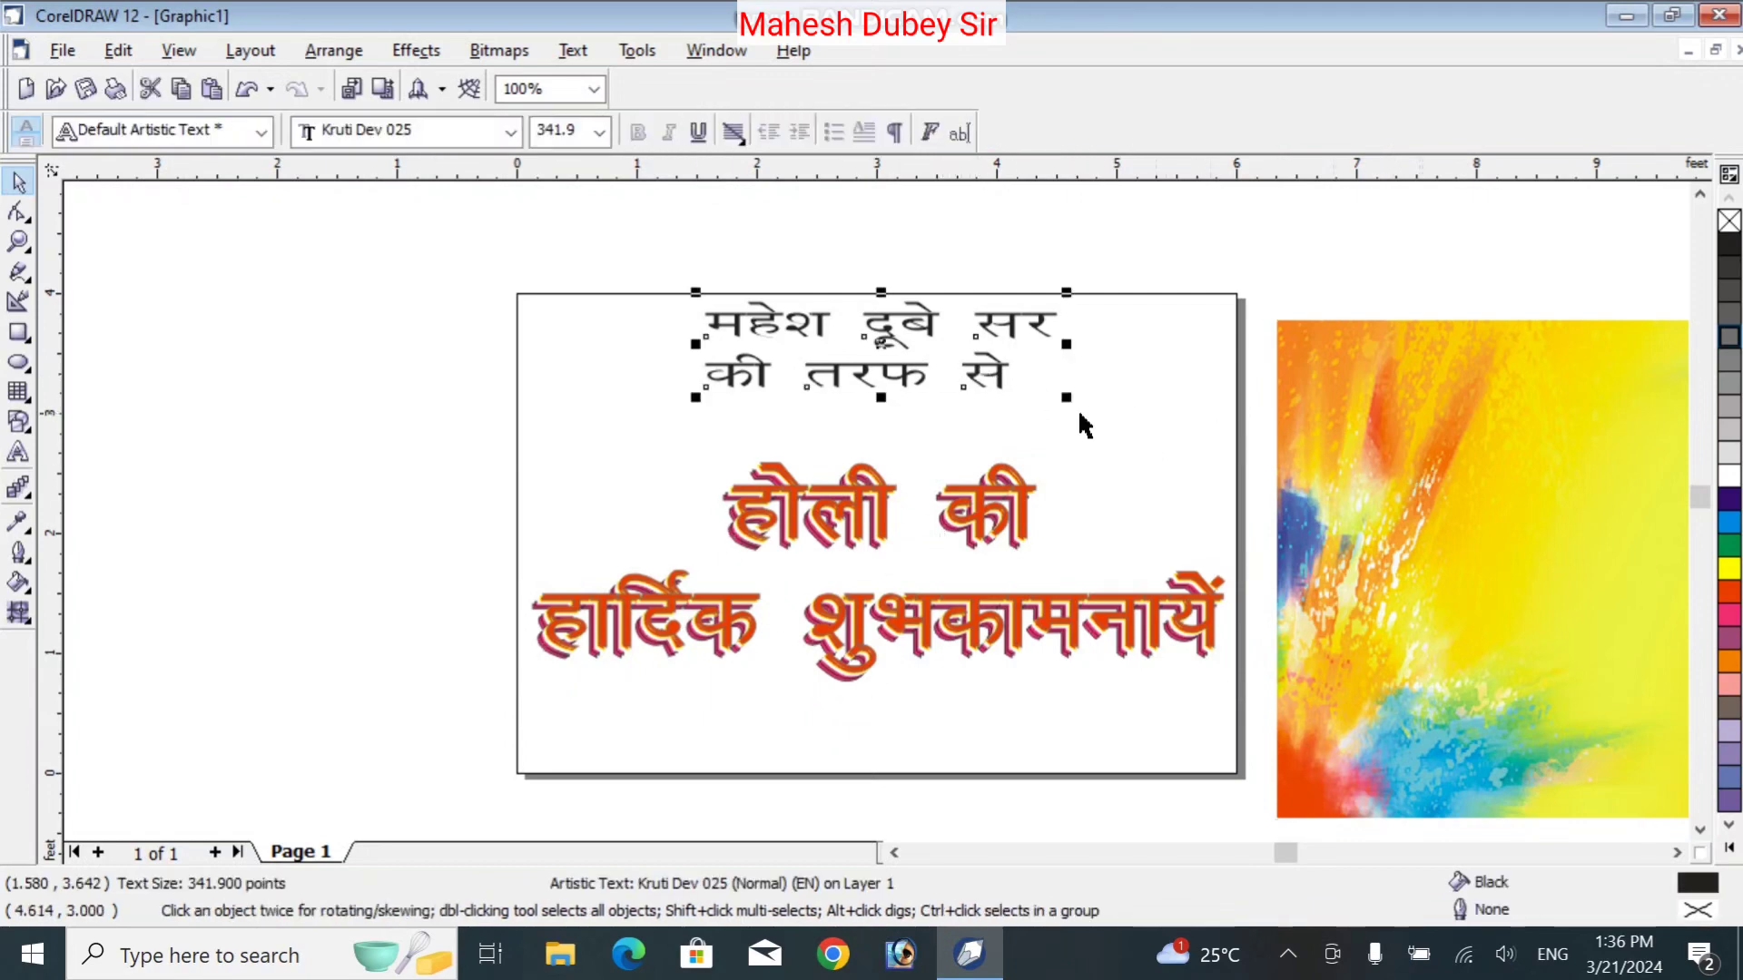
left_click_drag(1064, 396, 1187, 410)
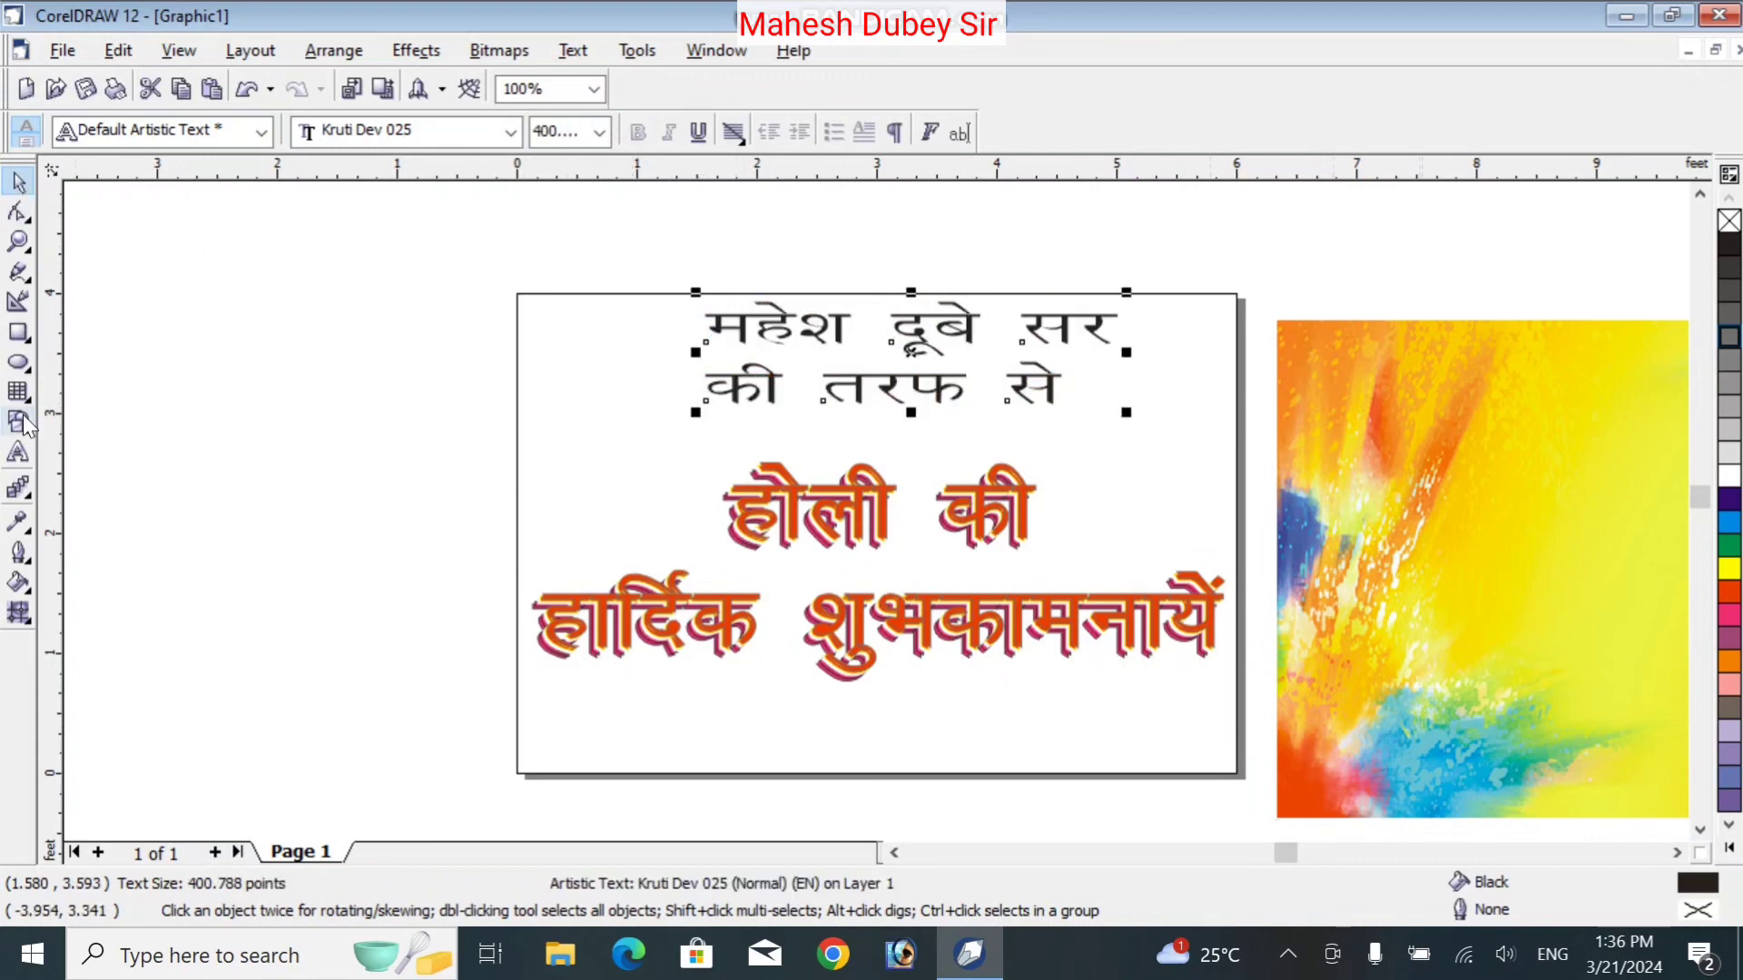
Split the sender-name line into its own text object and enlarge it
left_click(18, 454)
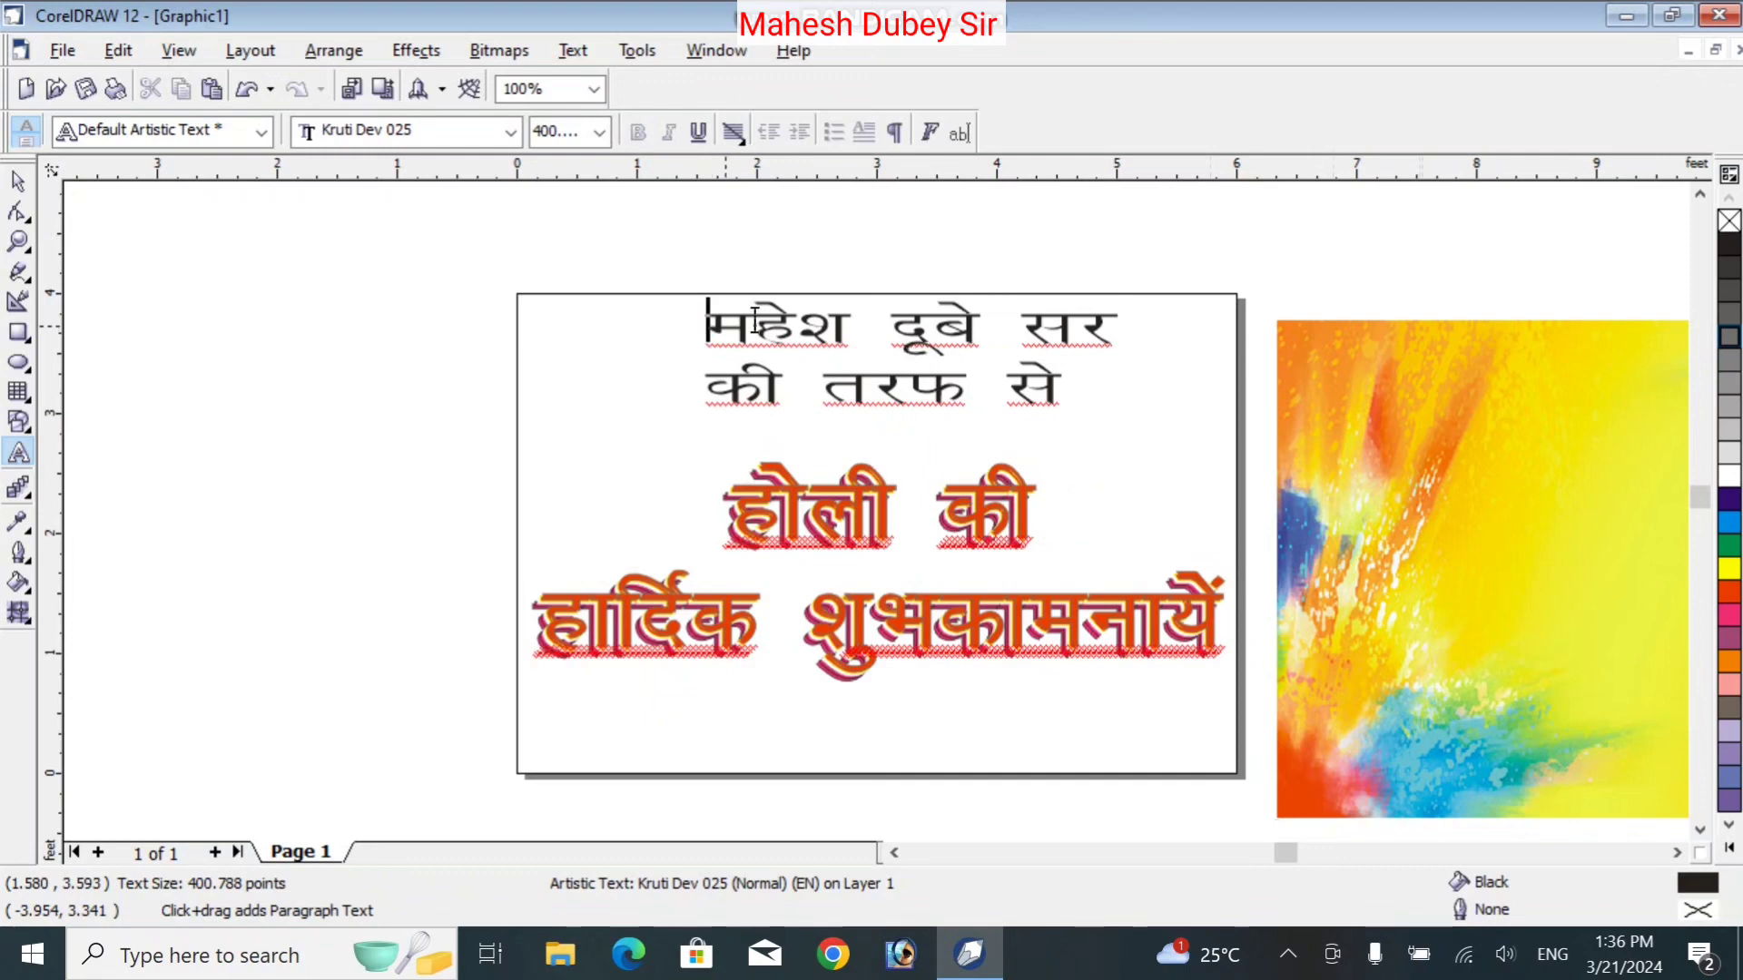
left_click_drag(705, 313, 1187, 311)
key("ctrl+c")
key("Delete")
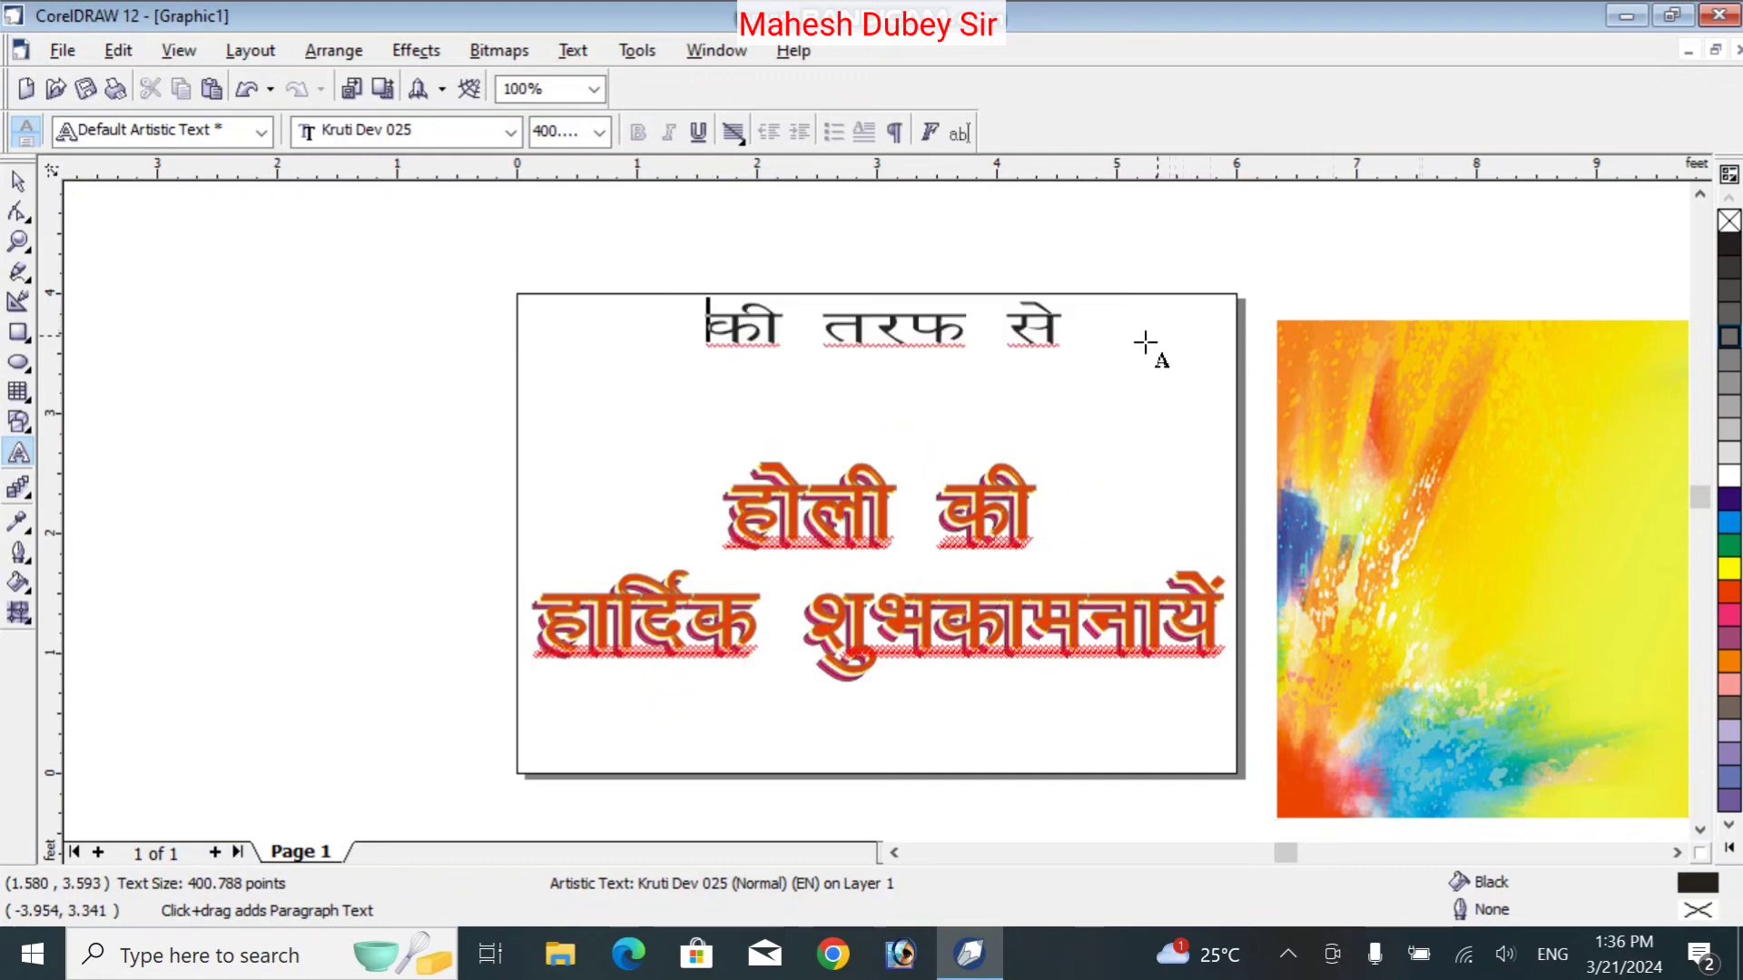
left_click(611, 437)
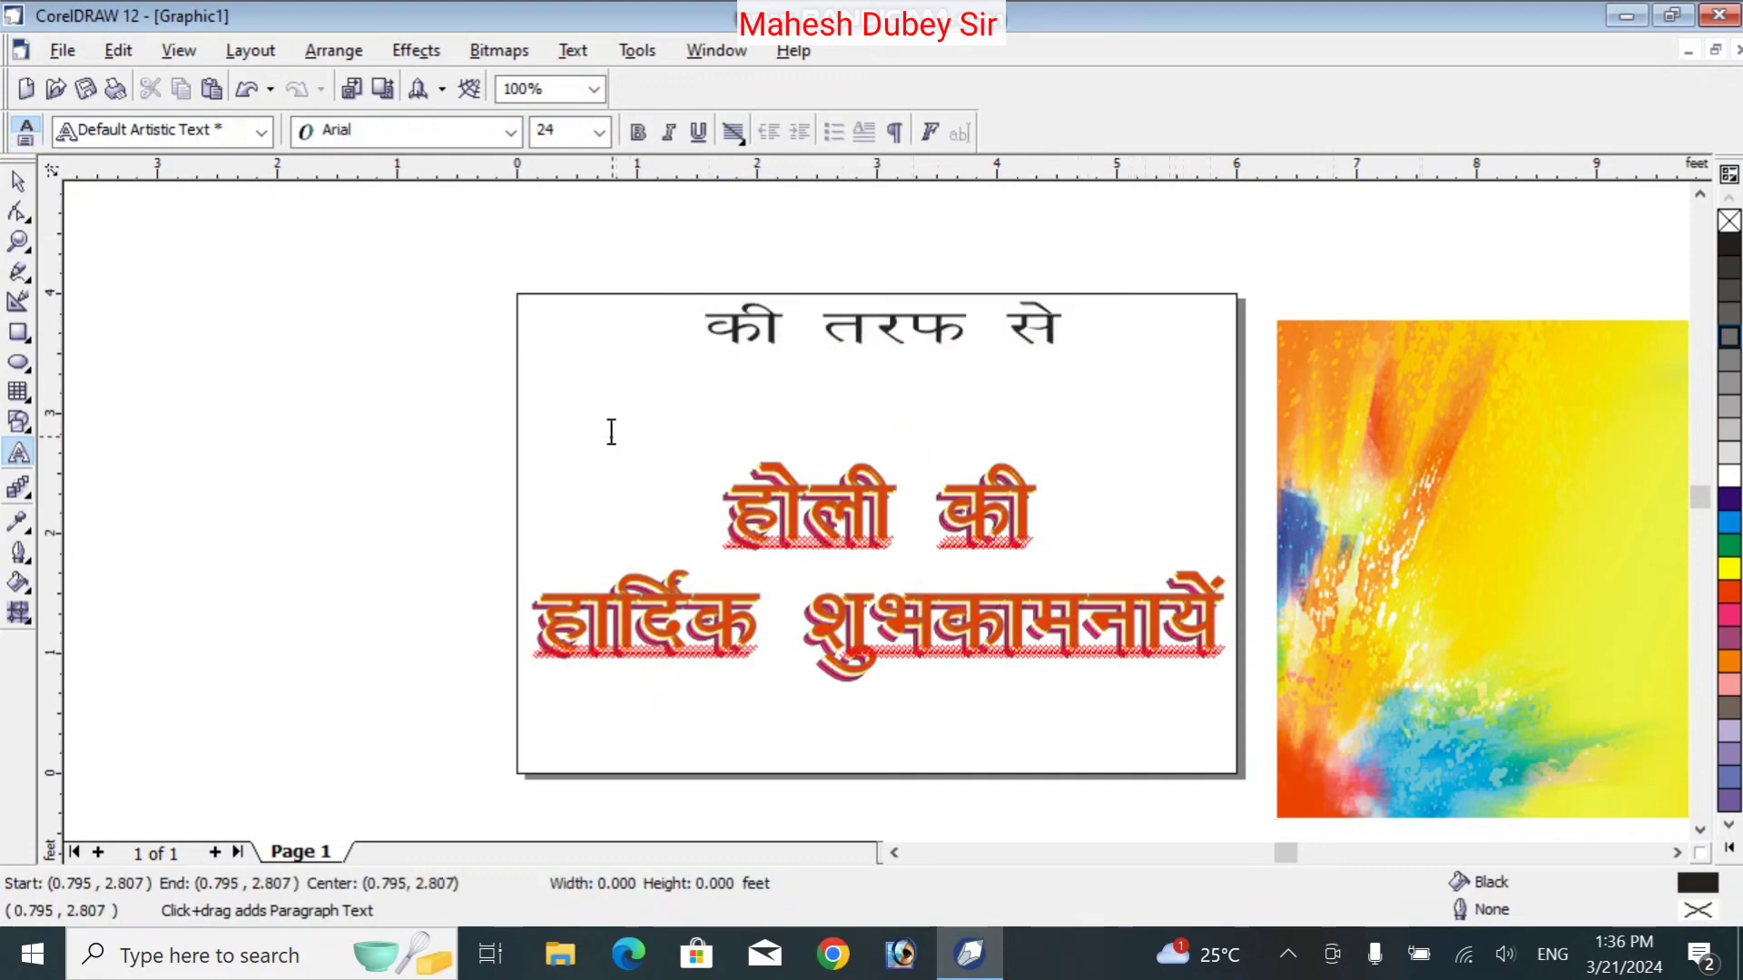
key("ctrl+v")
left_click(19, 182)
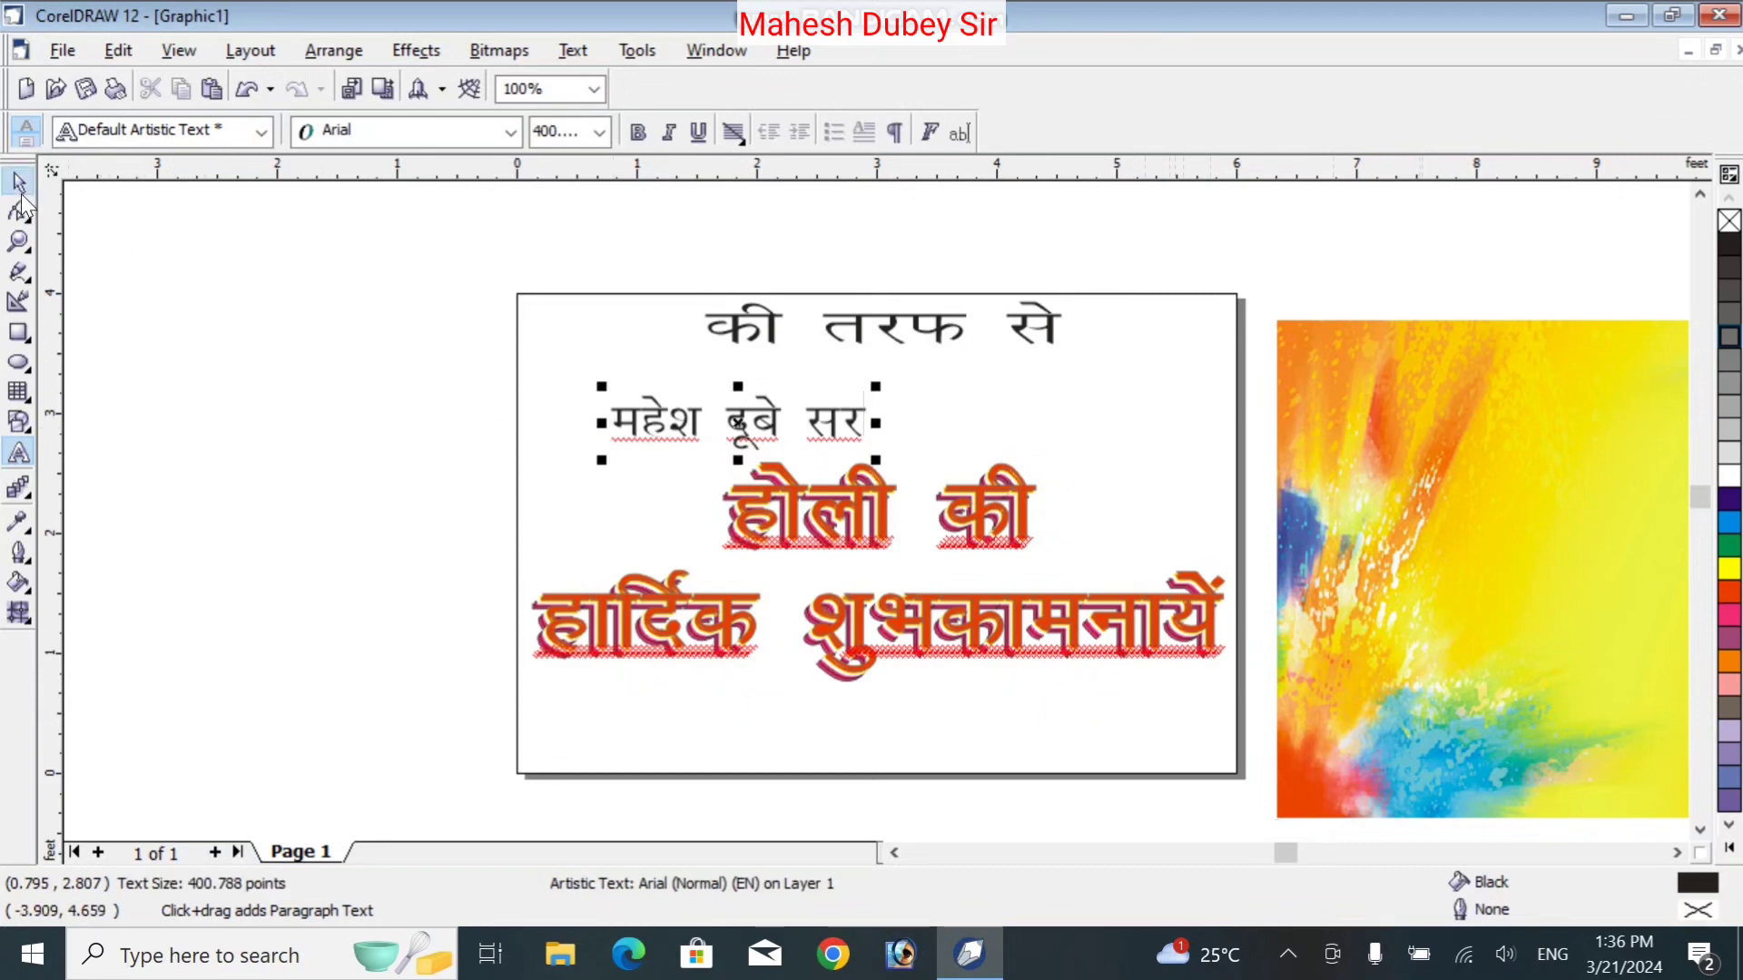
left_click_drag(875, 461, 1103, 509)
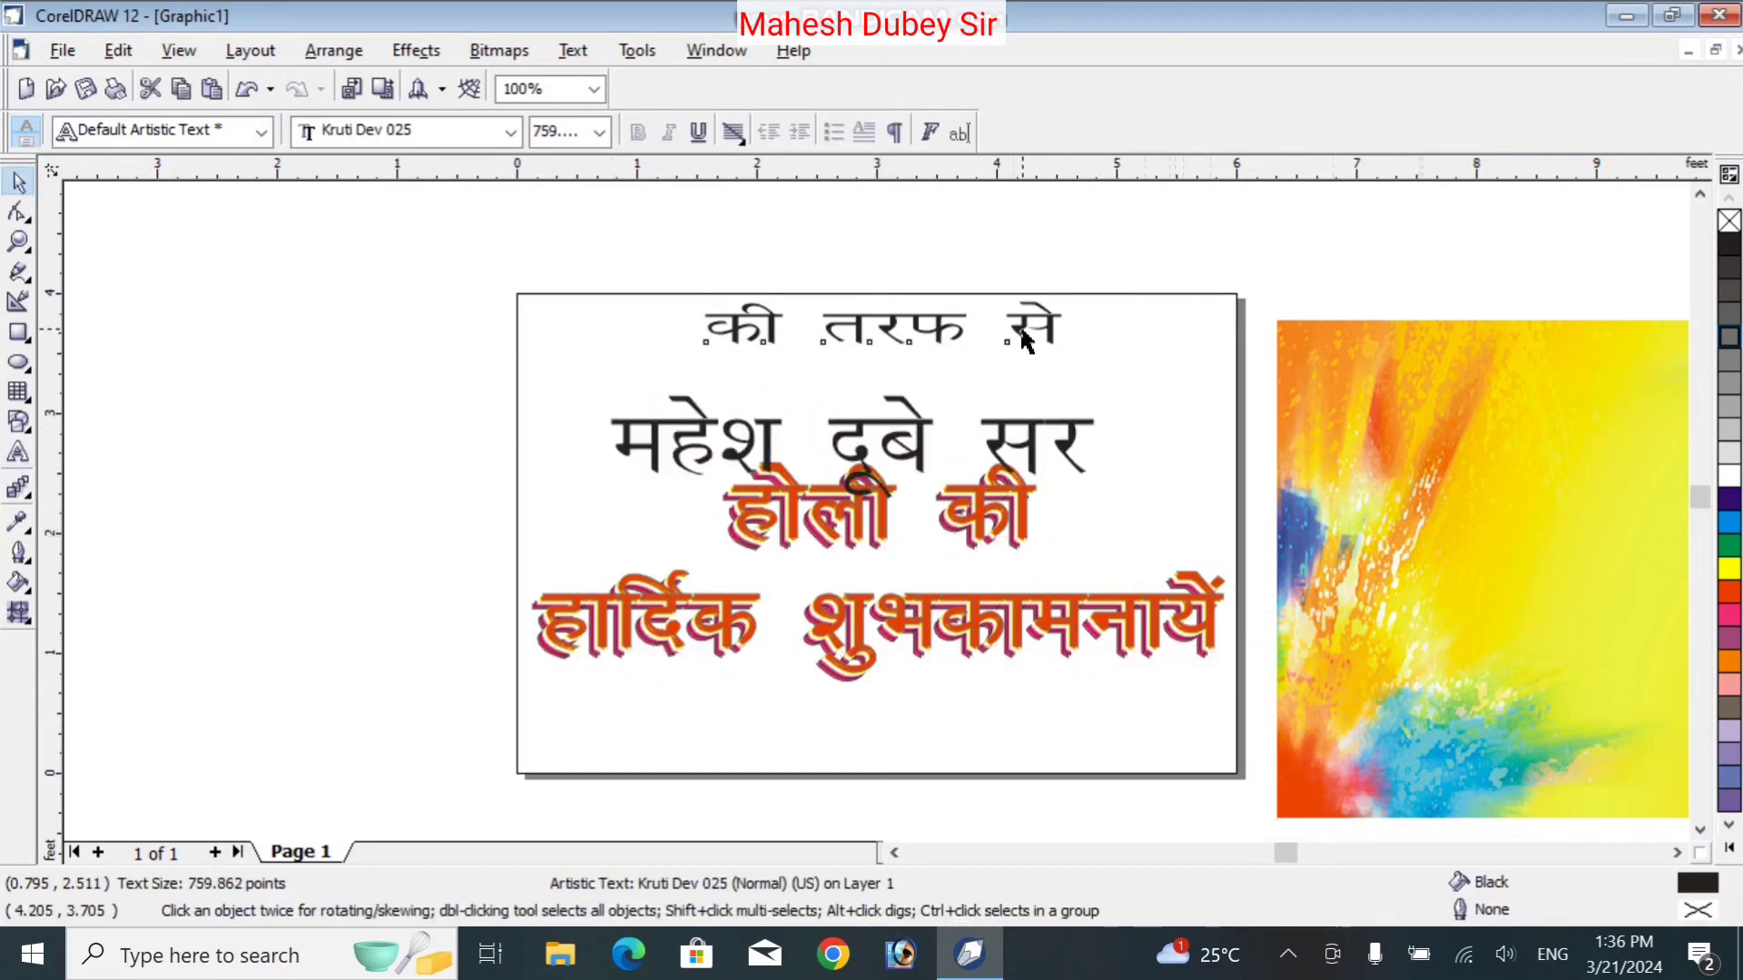
Place the name at the top with a smaller 'की तरफ से' line beneath, and bring the image back onto the card
left_click_drag(1022, 338, 1225, 499)
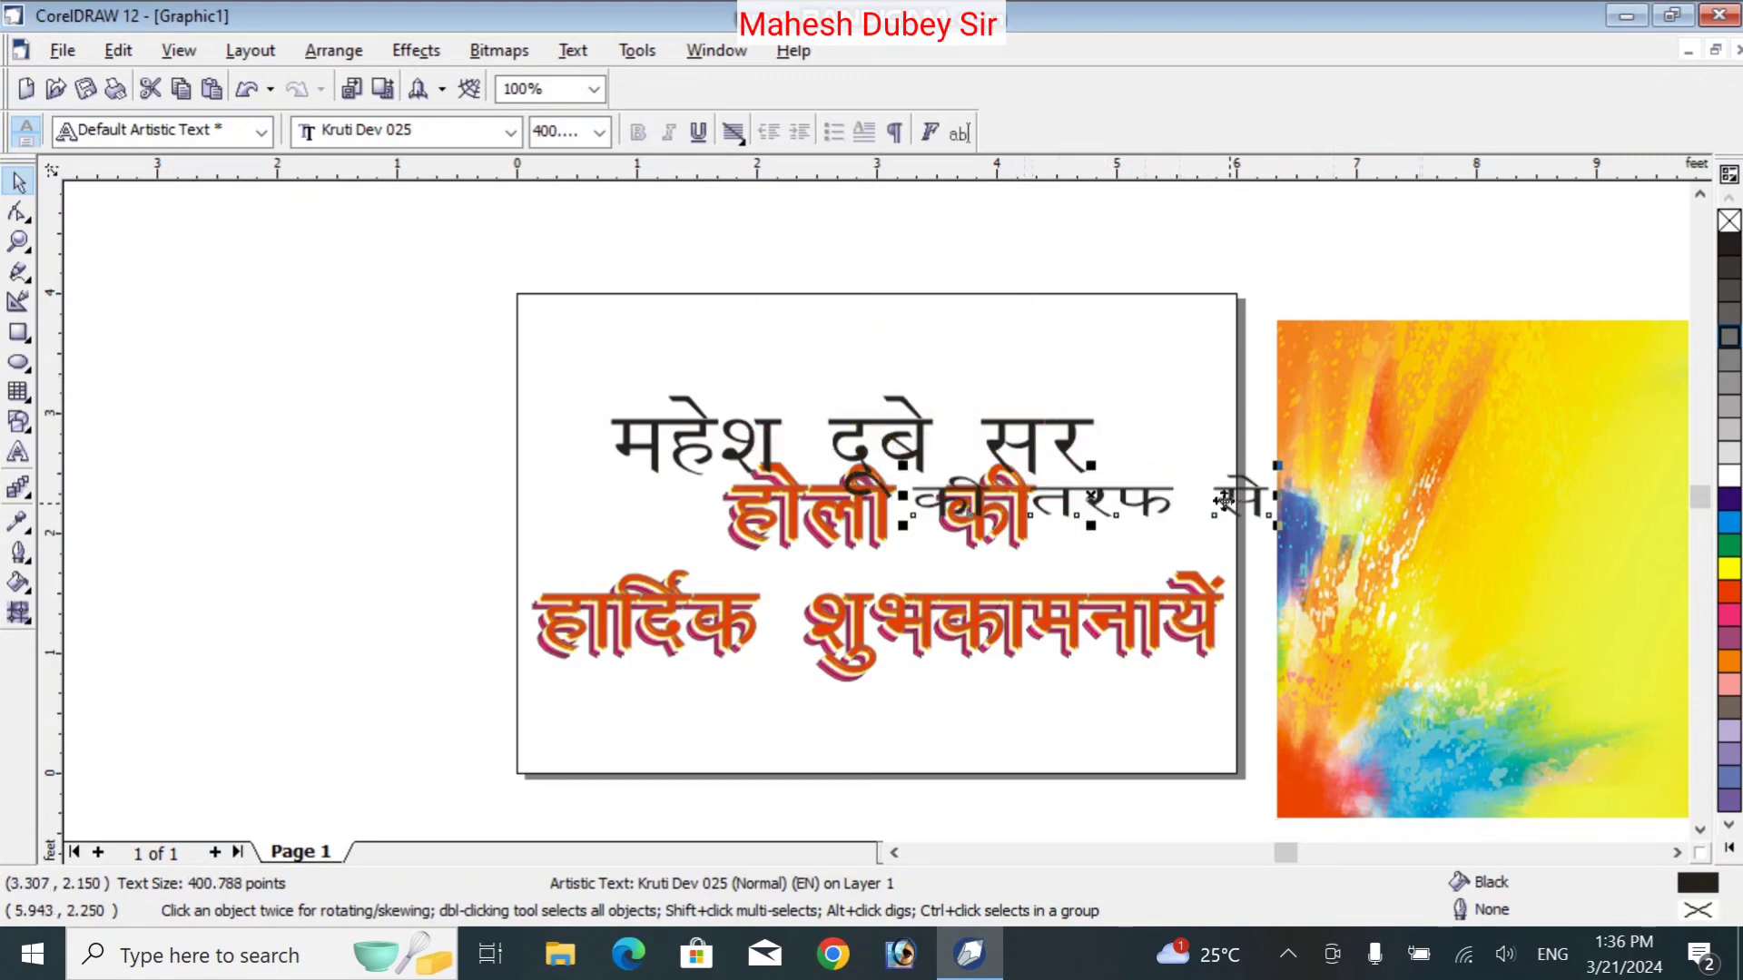
left_click_drag(1071, 433, 1077, 338)
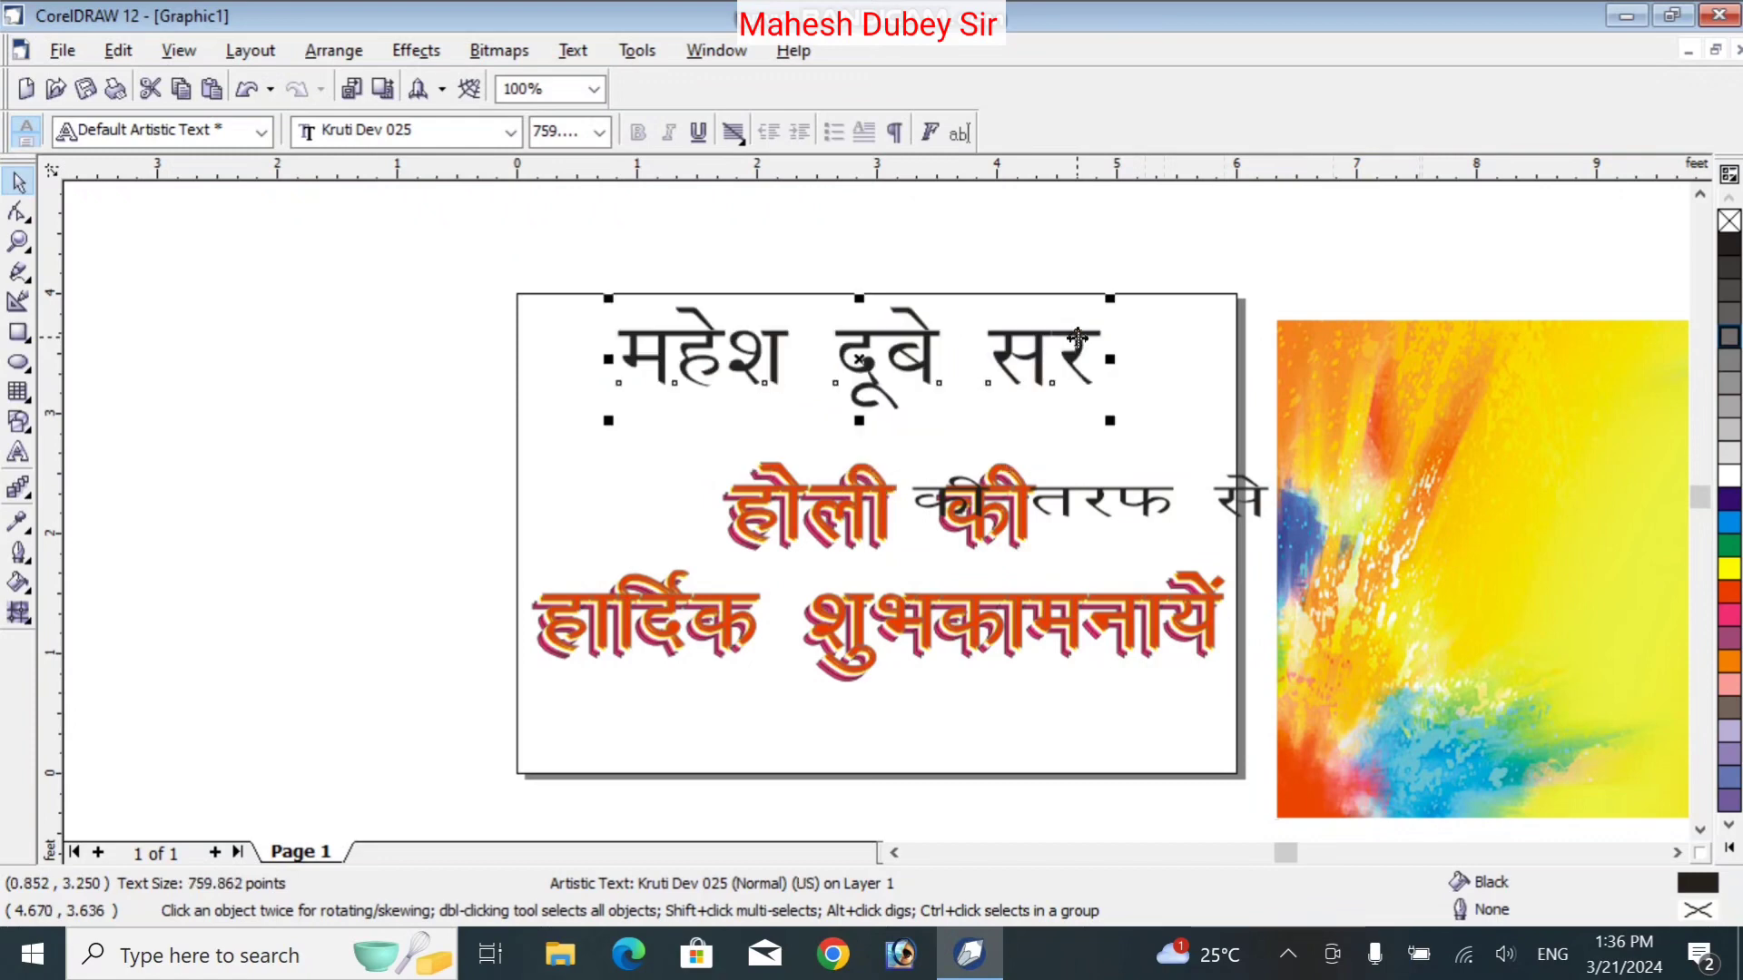
key("Up")
key("Up")
key("Up")
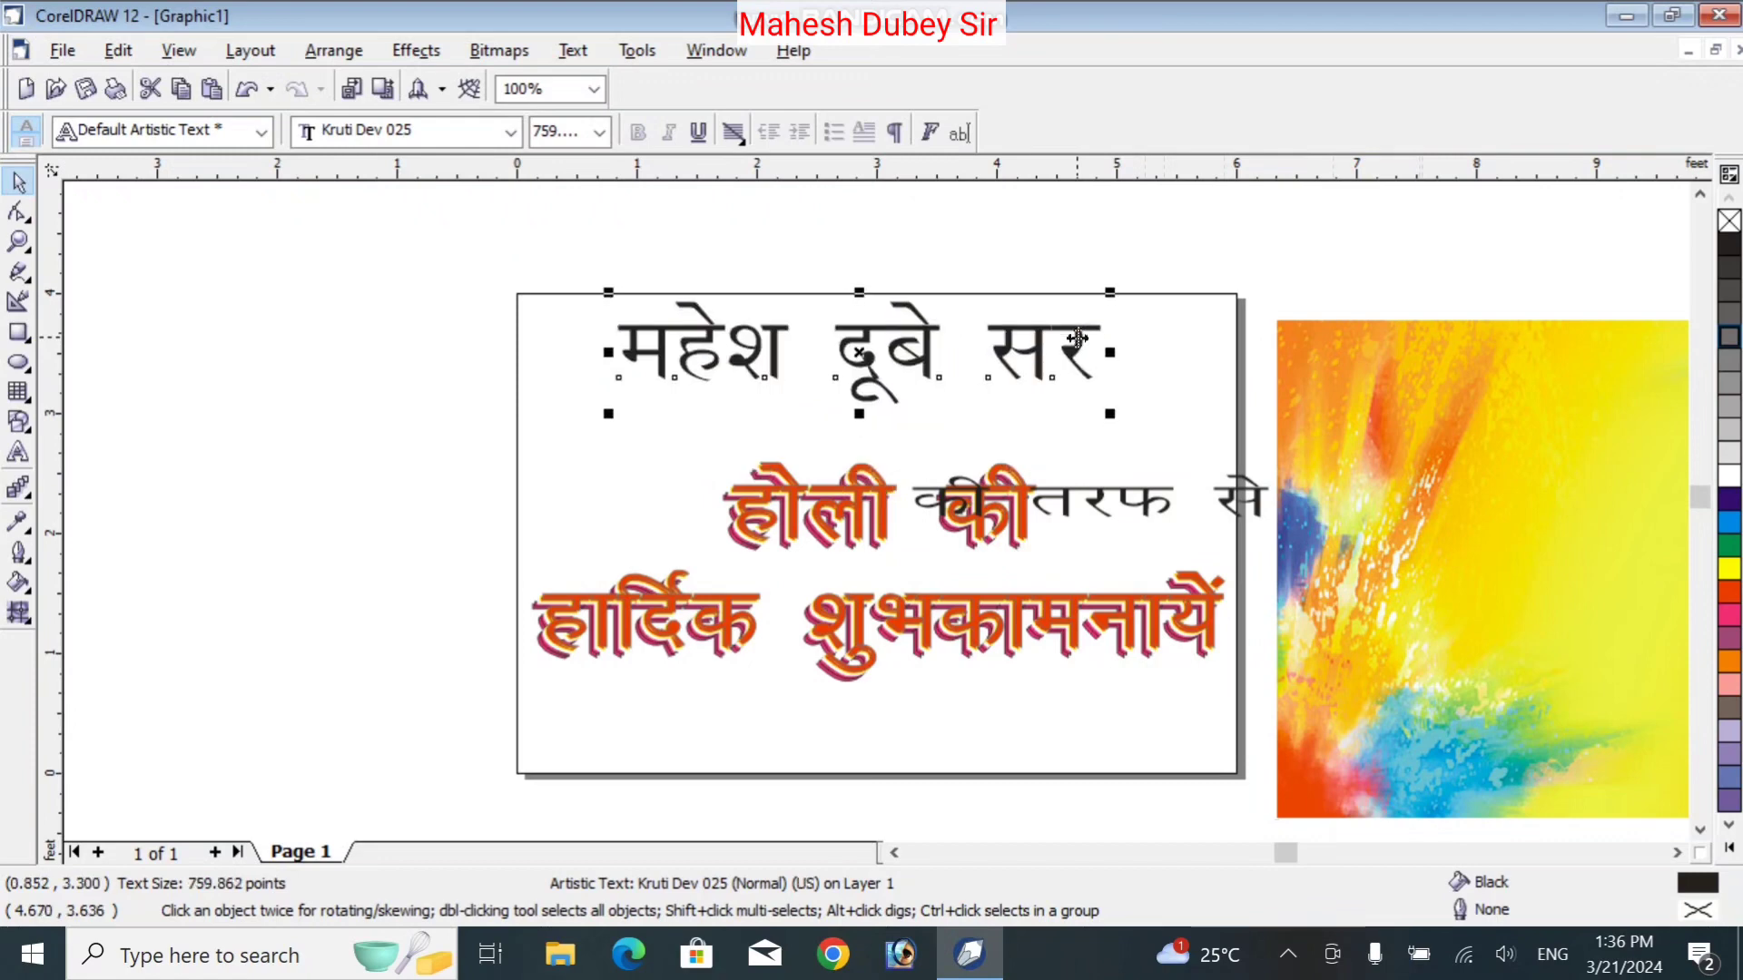
key("Up")
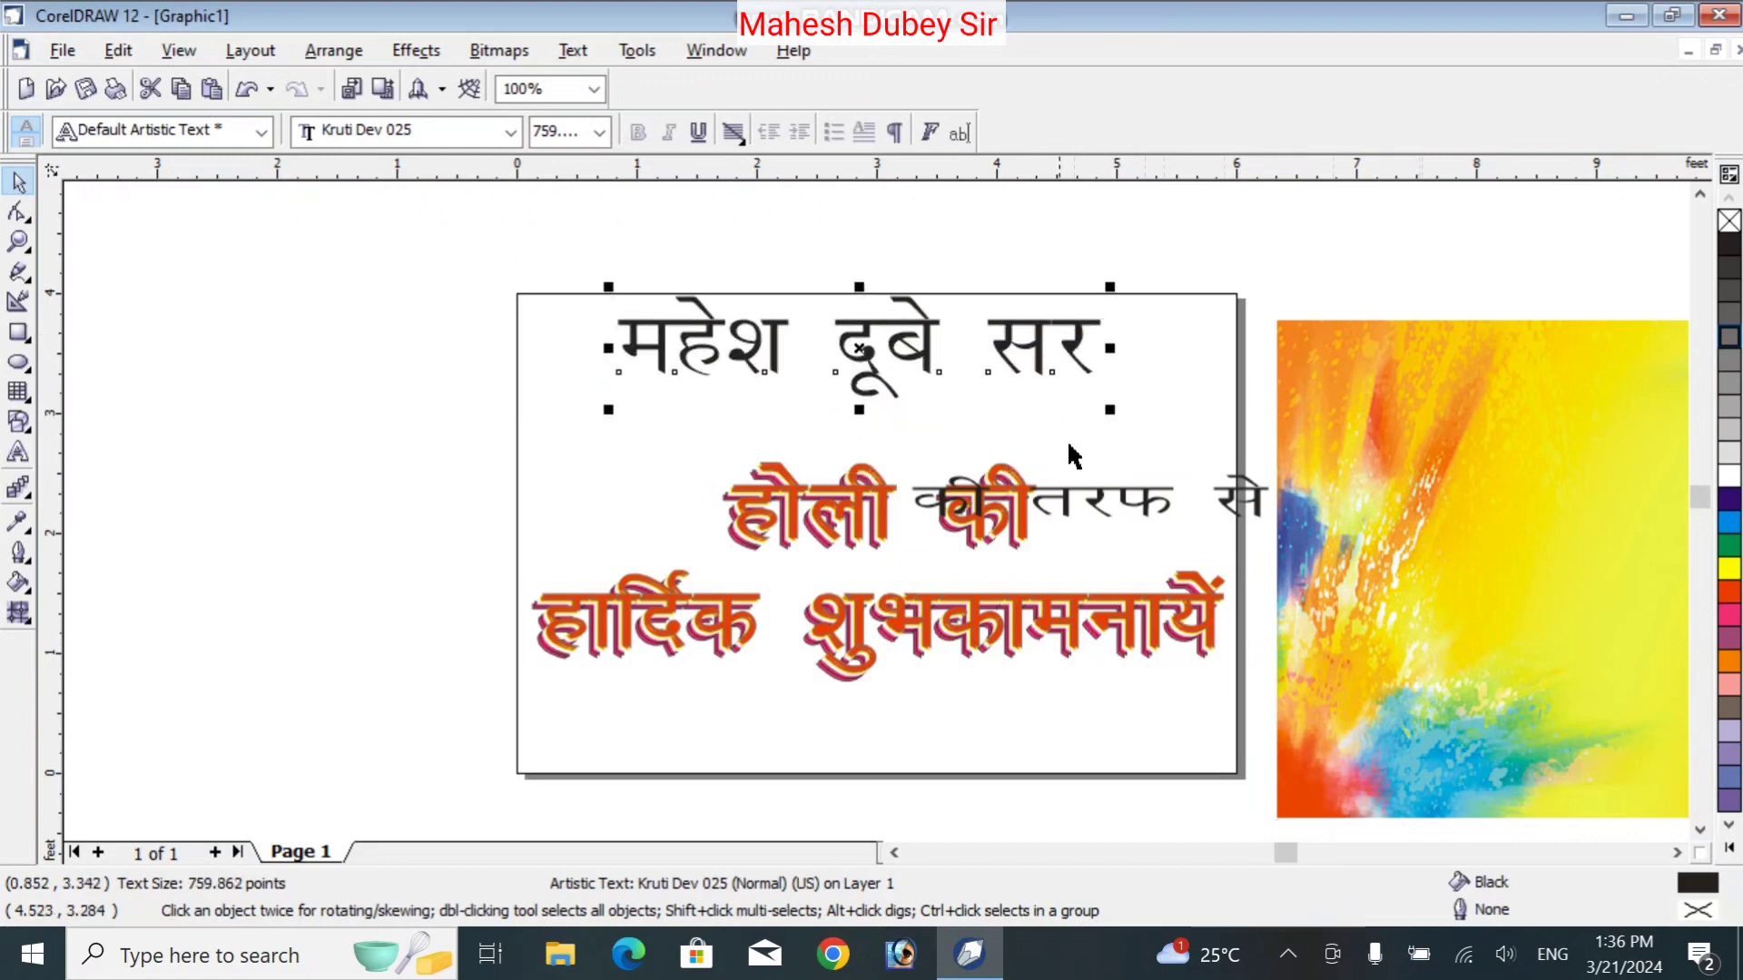
left_click_drag(1077, 502, 863, 421)
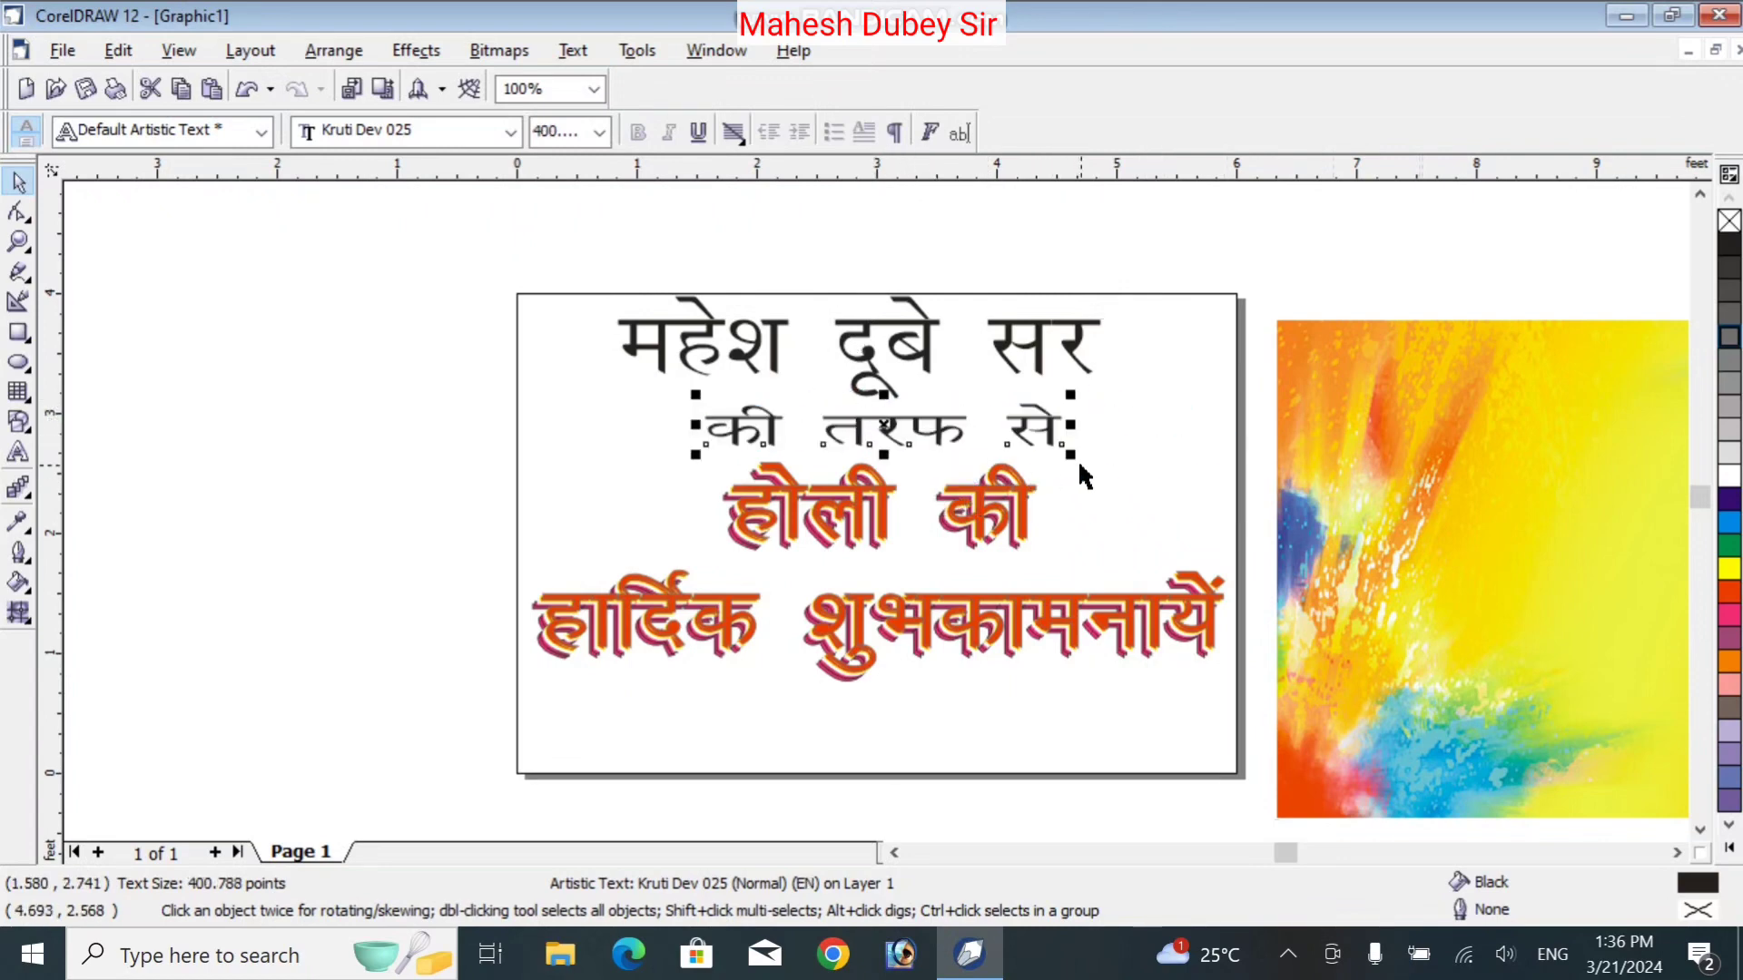
left_click_drag(1051, 456, 1003, 447)
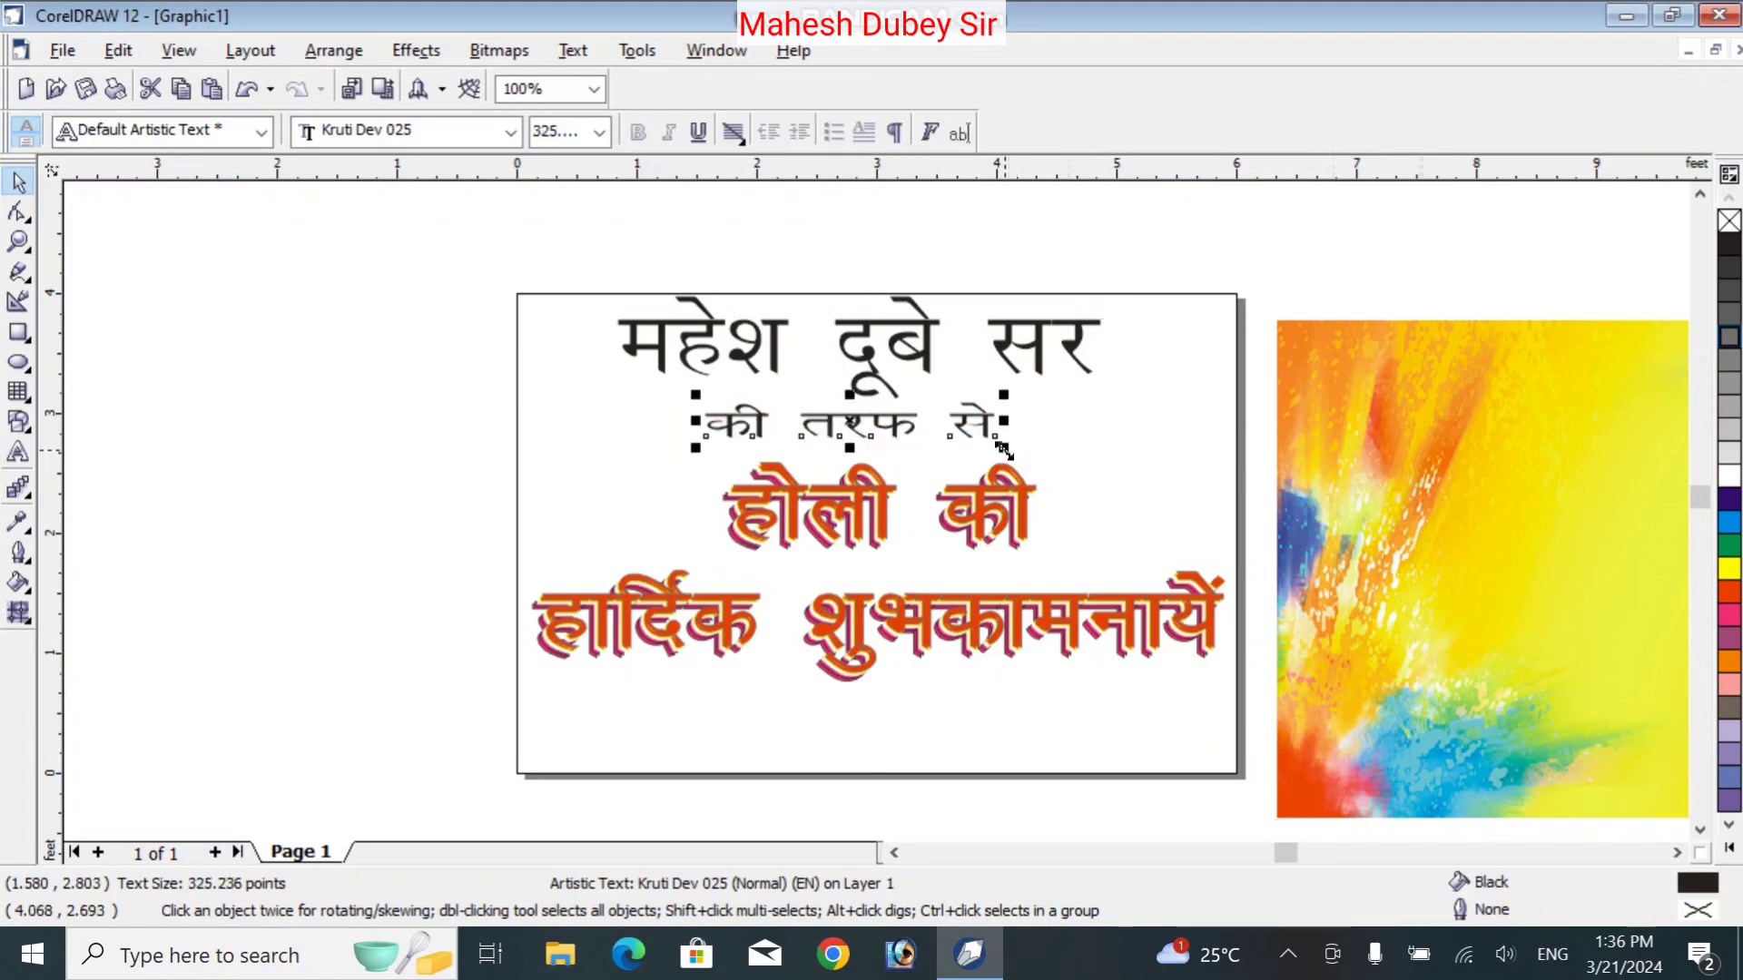
left_click_drag(1566, 422, 807, 399)
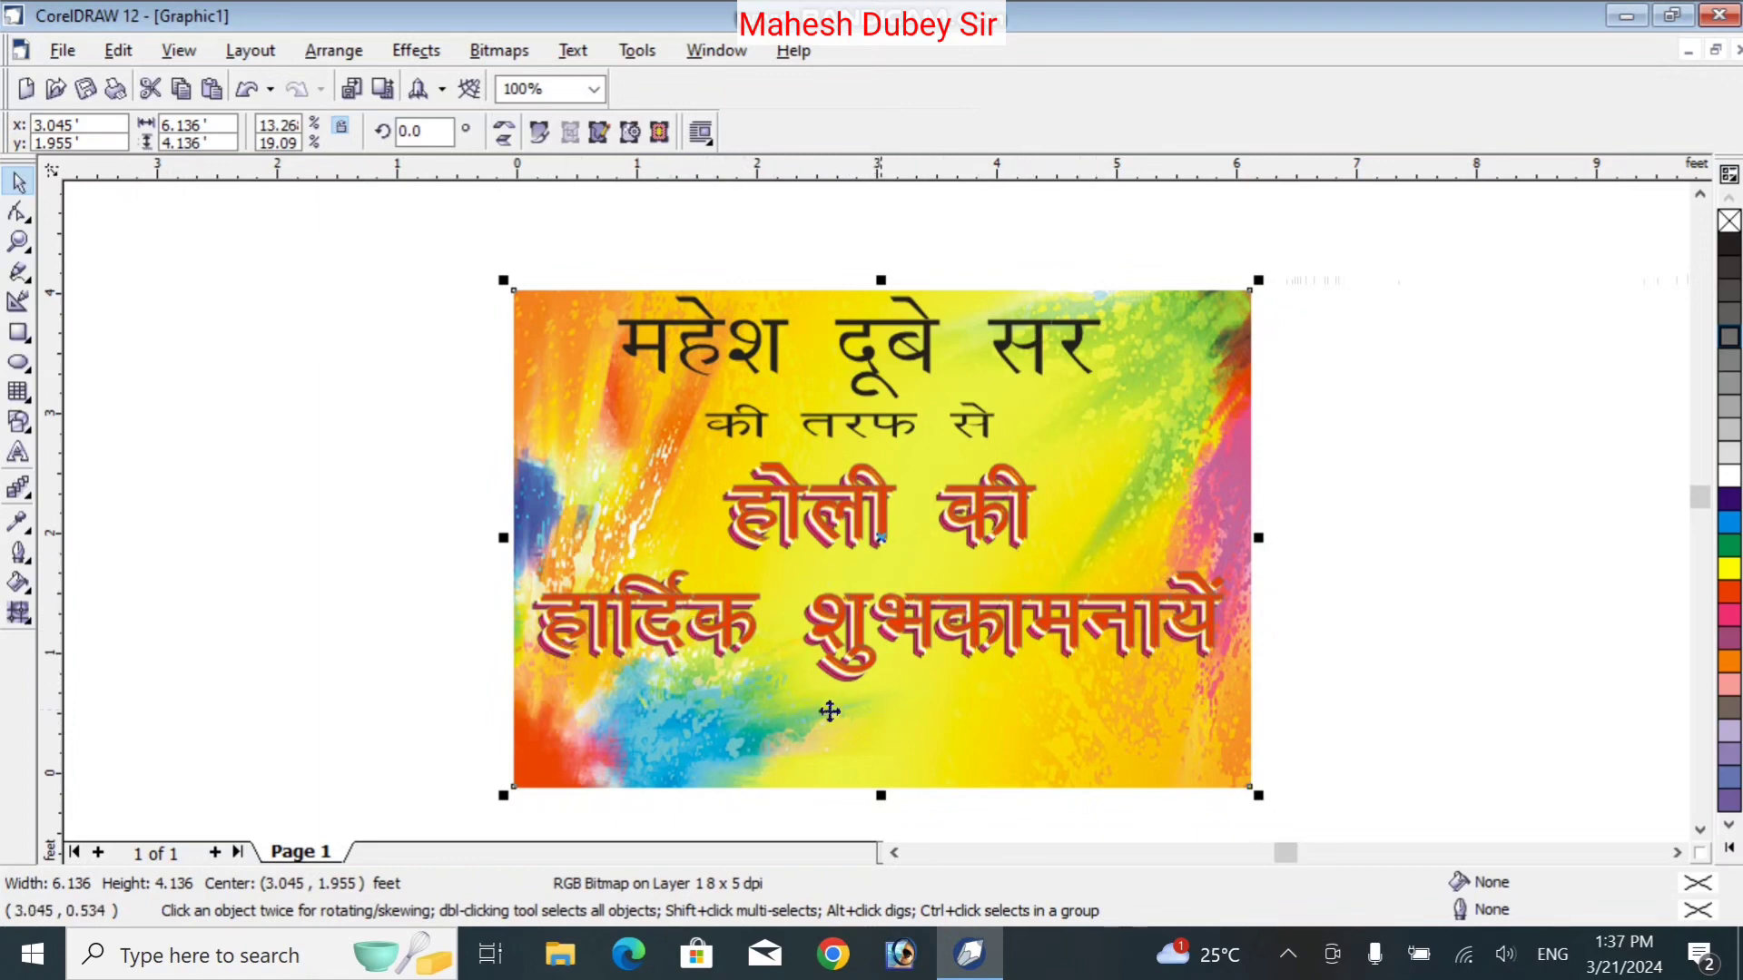
Open the File menu
left_click(62, 50)
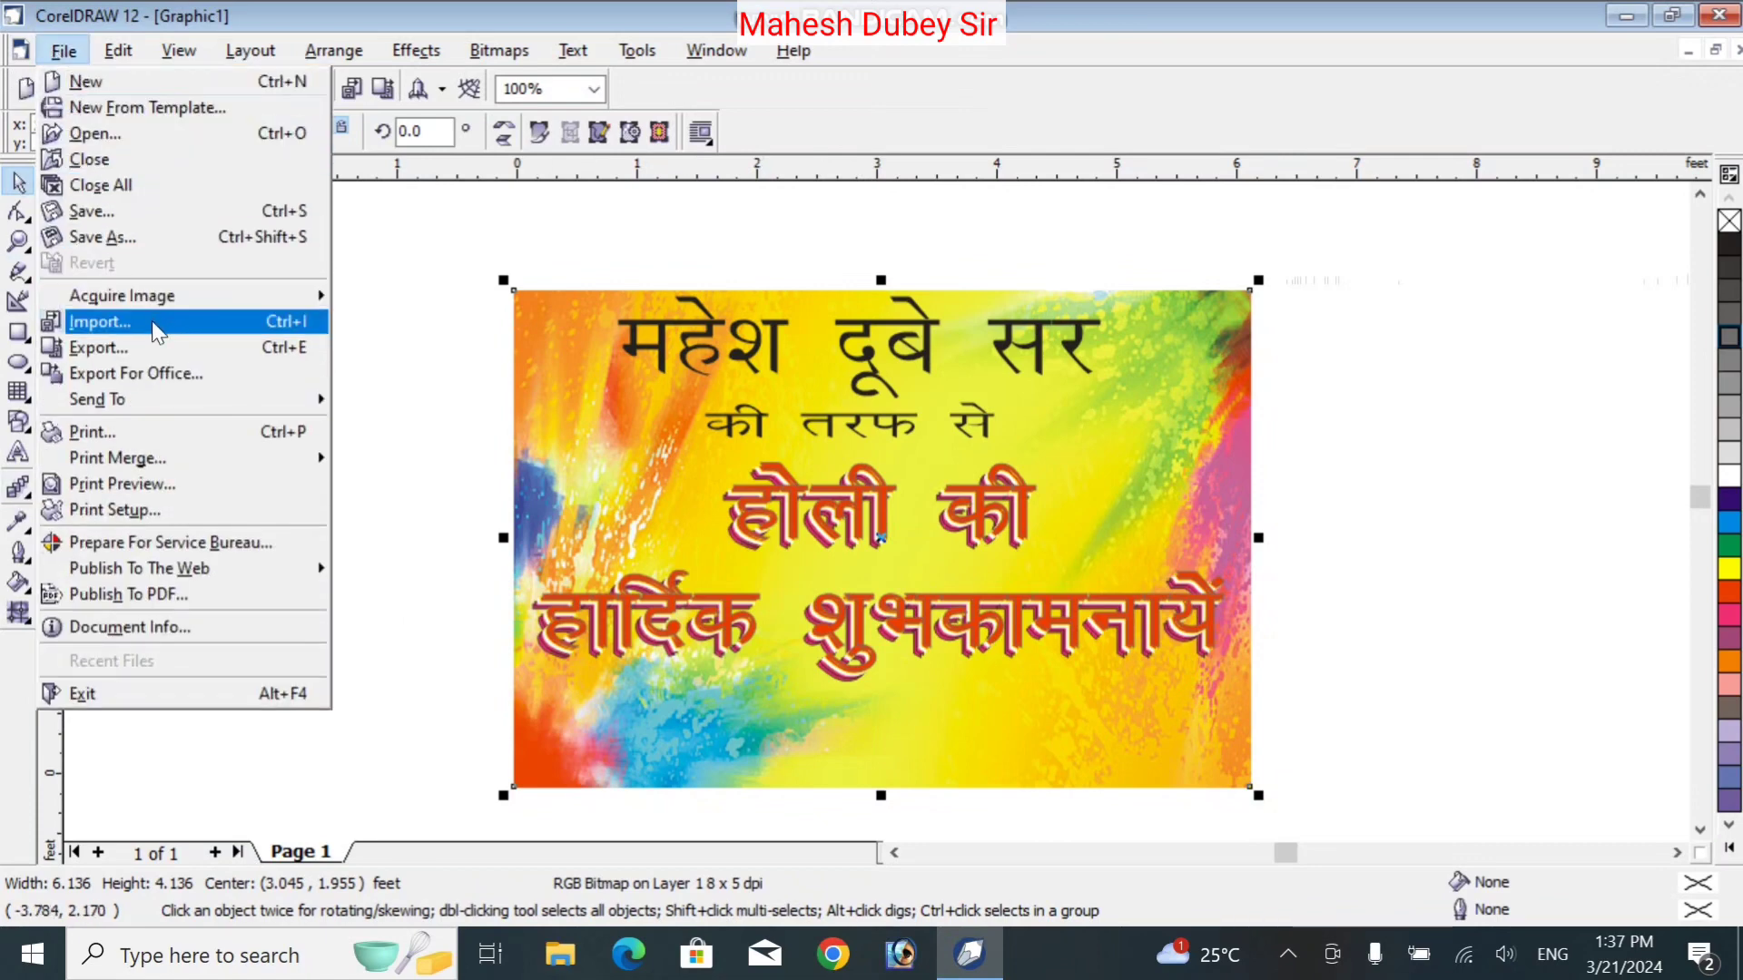
Import qq-removebg-preview.png from the Downloads folder, browsing in Large icons view
left_click(156, 331)
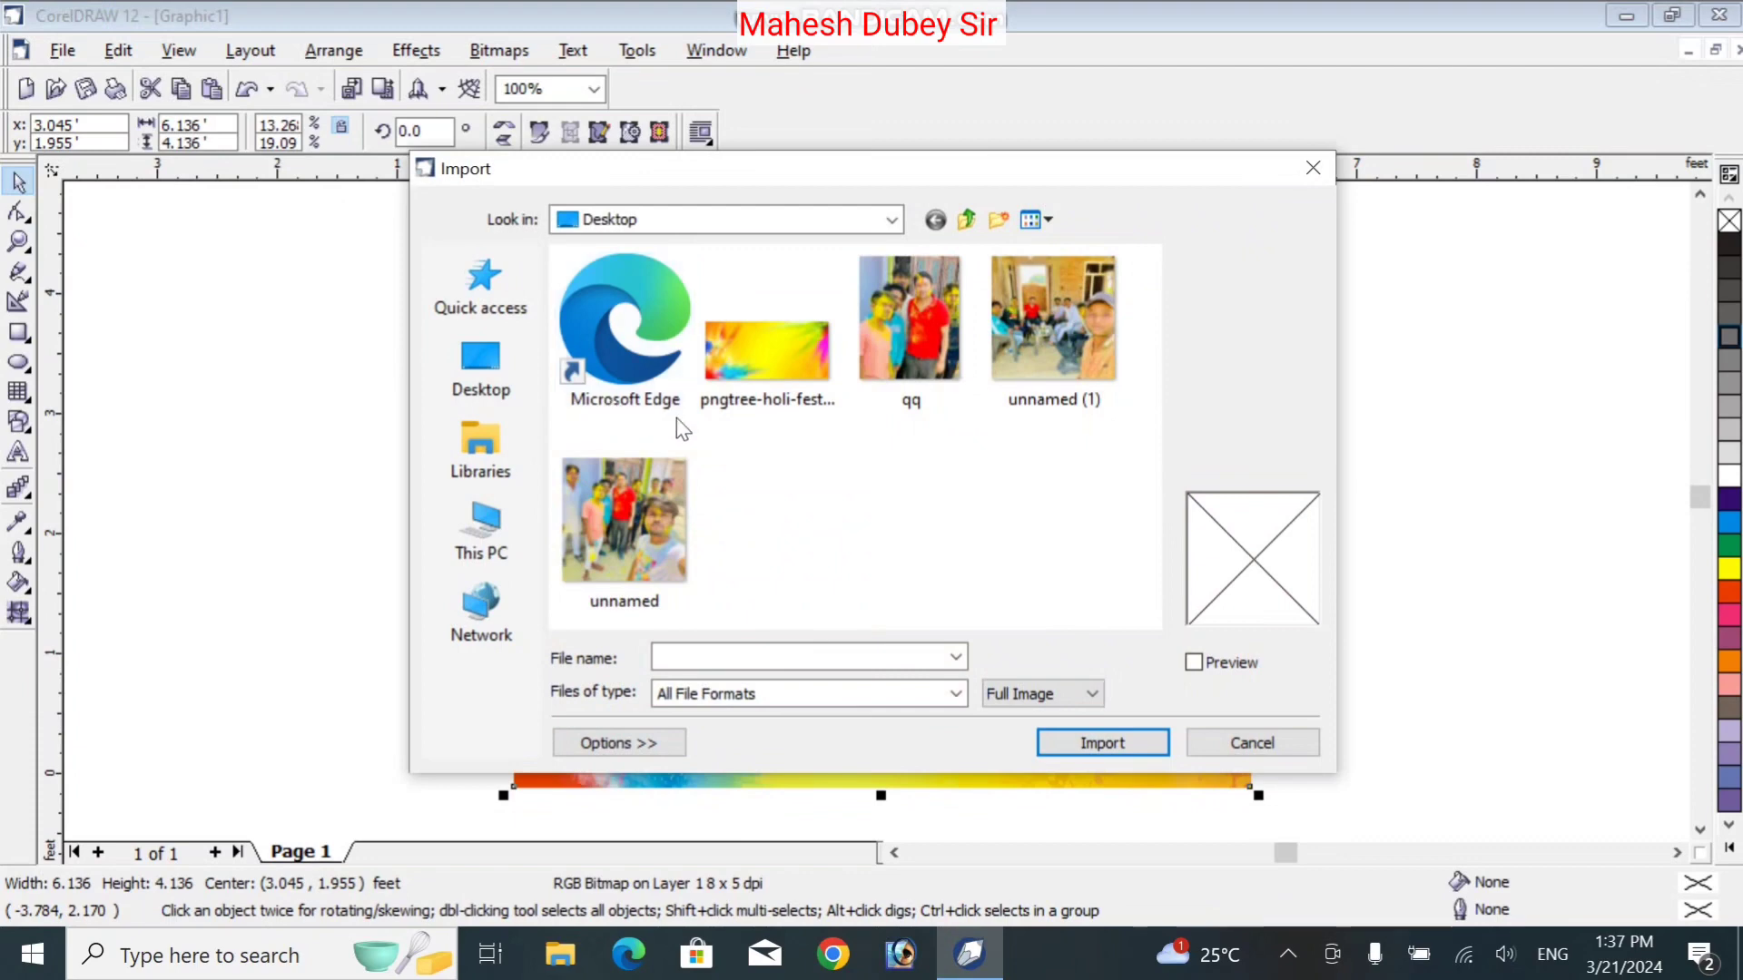
left_click(501, 359)
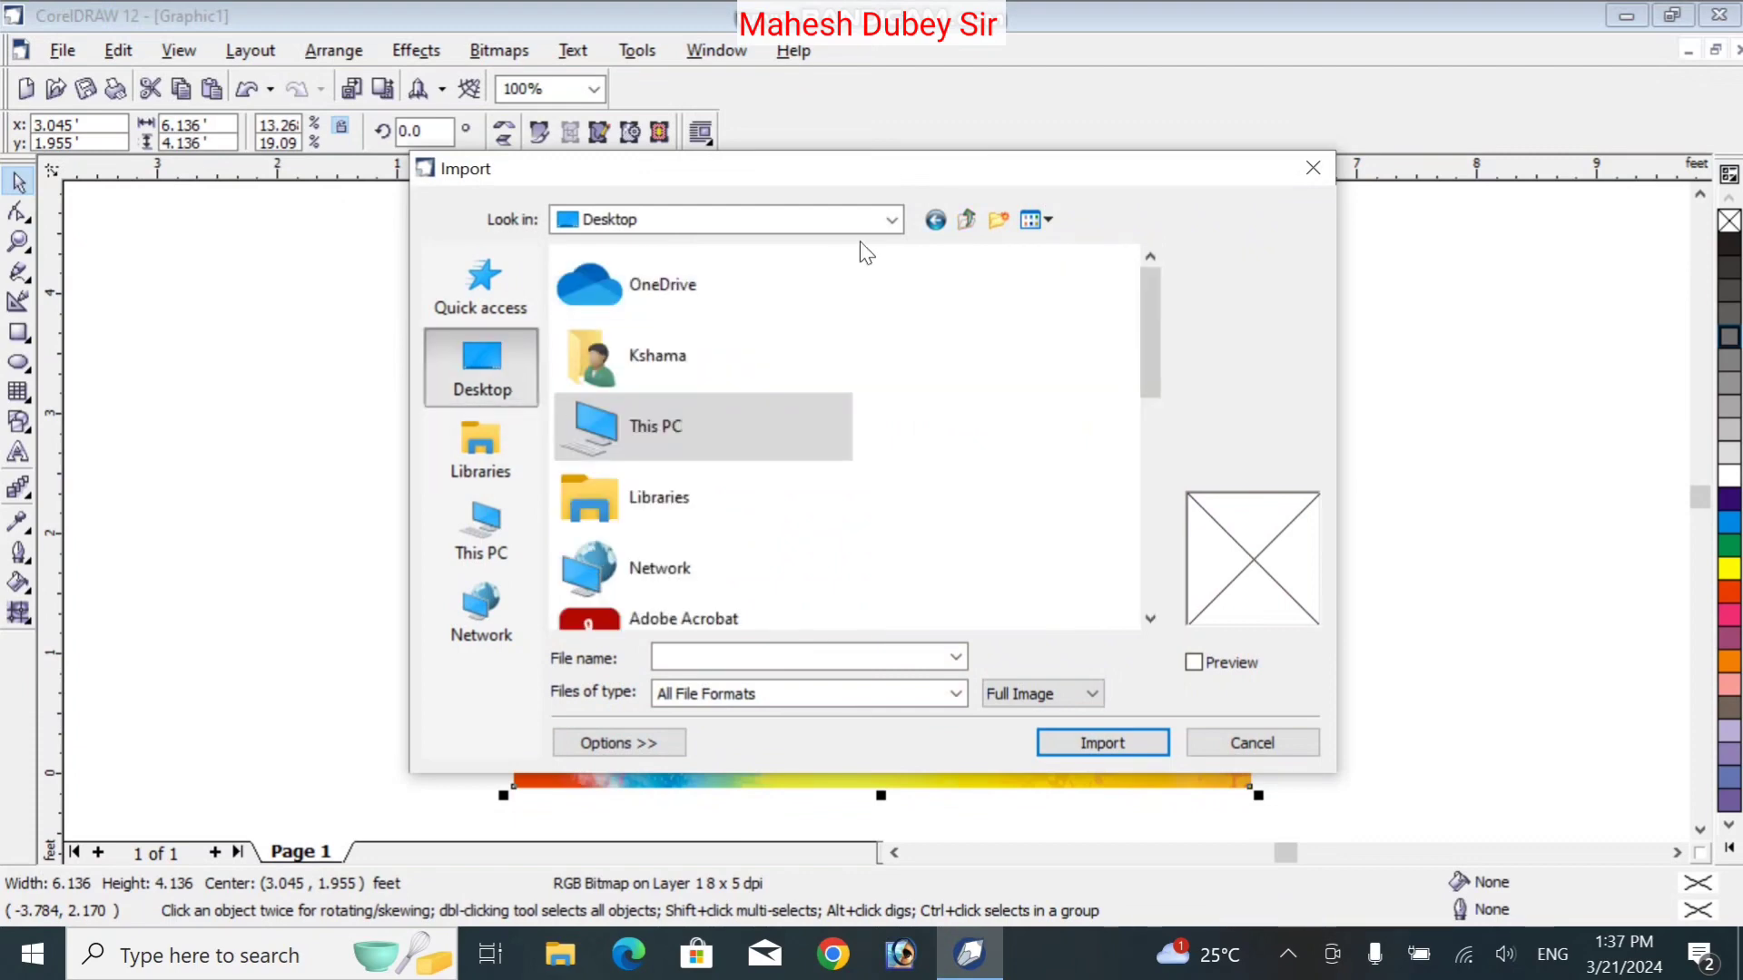
double_click(688, 354)
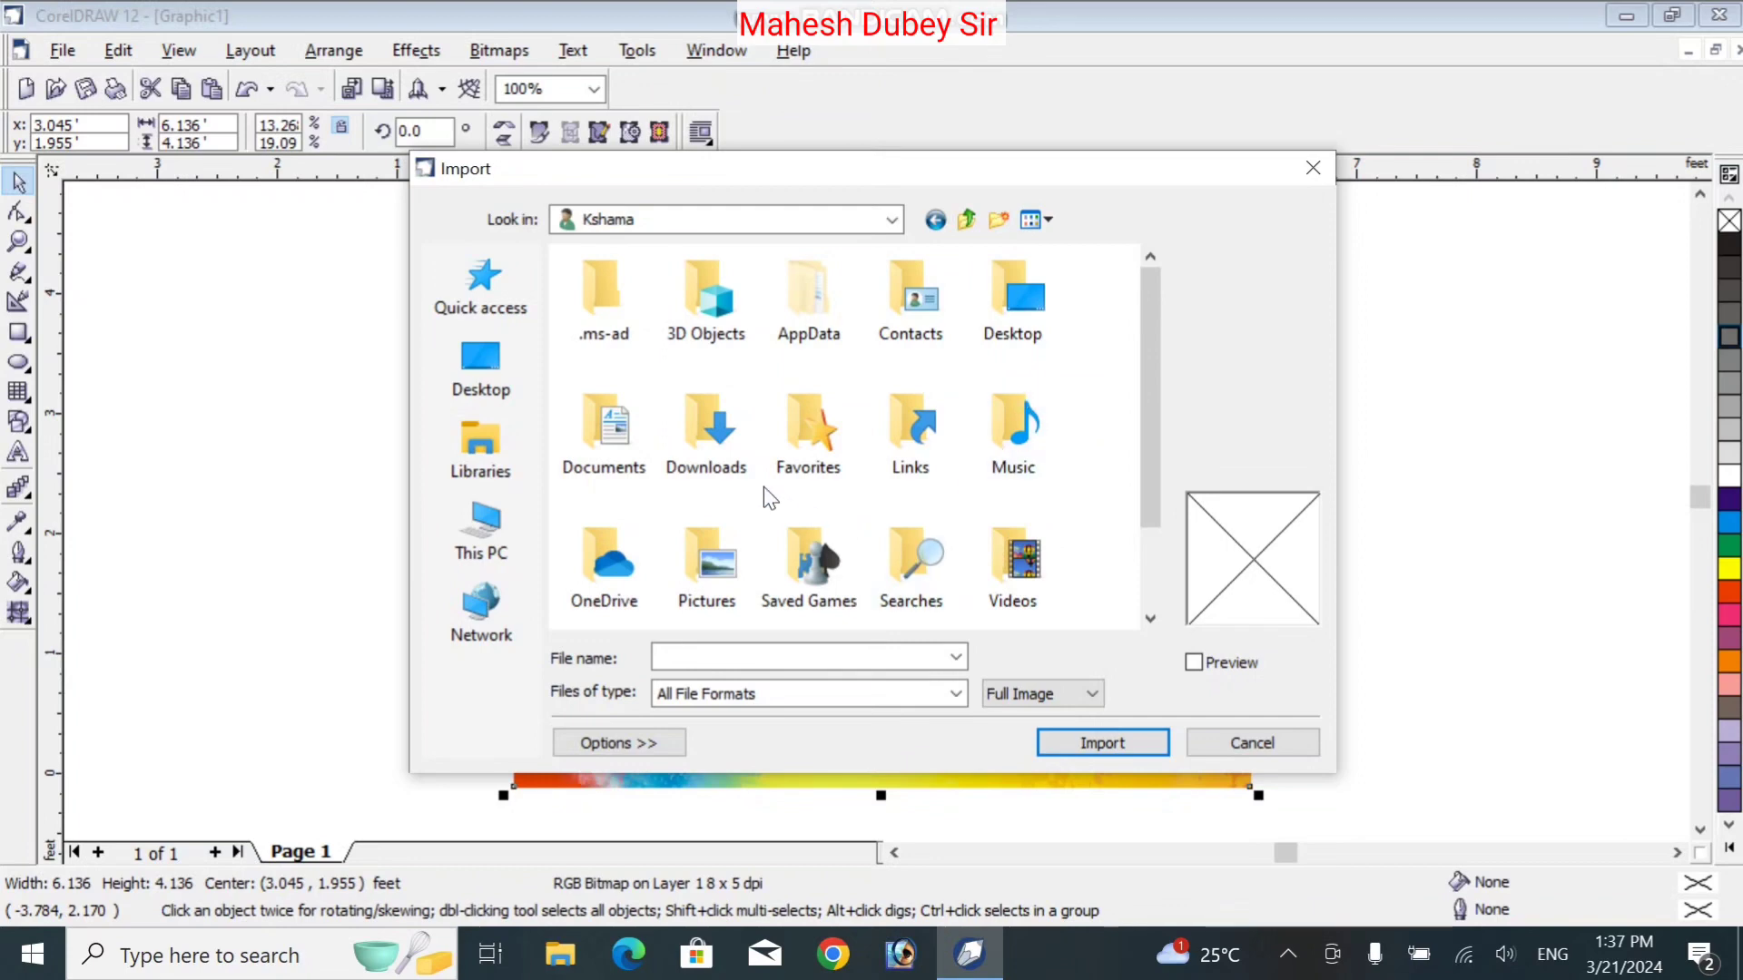
double_click(686, 446)
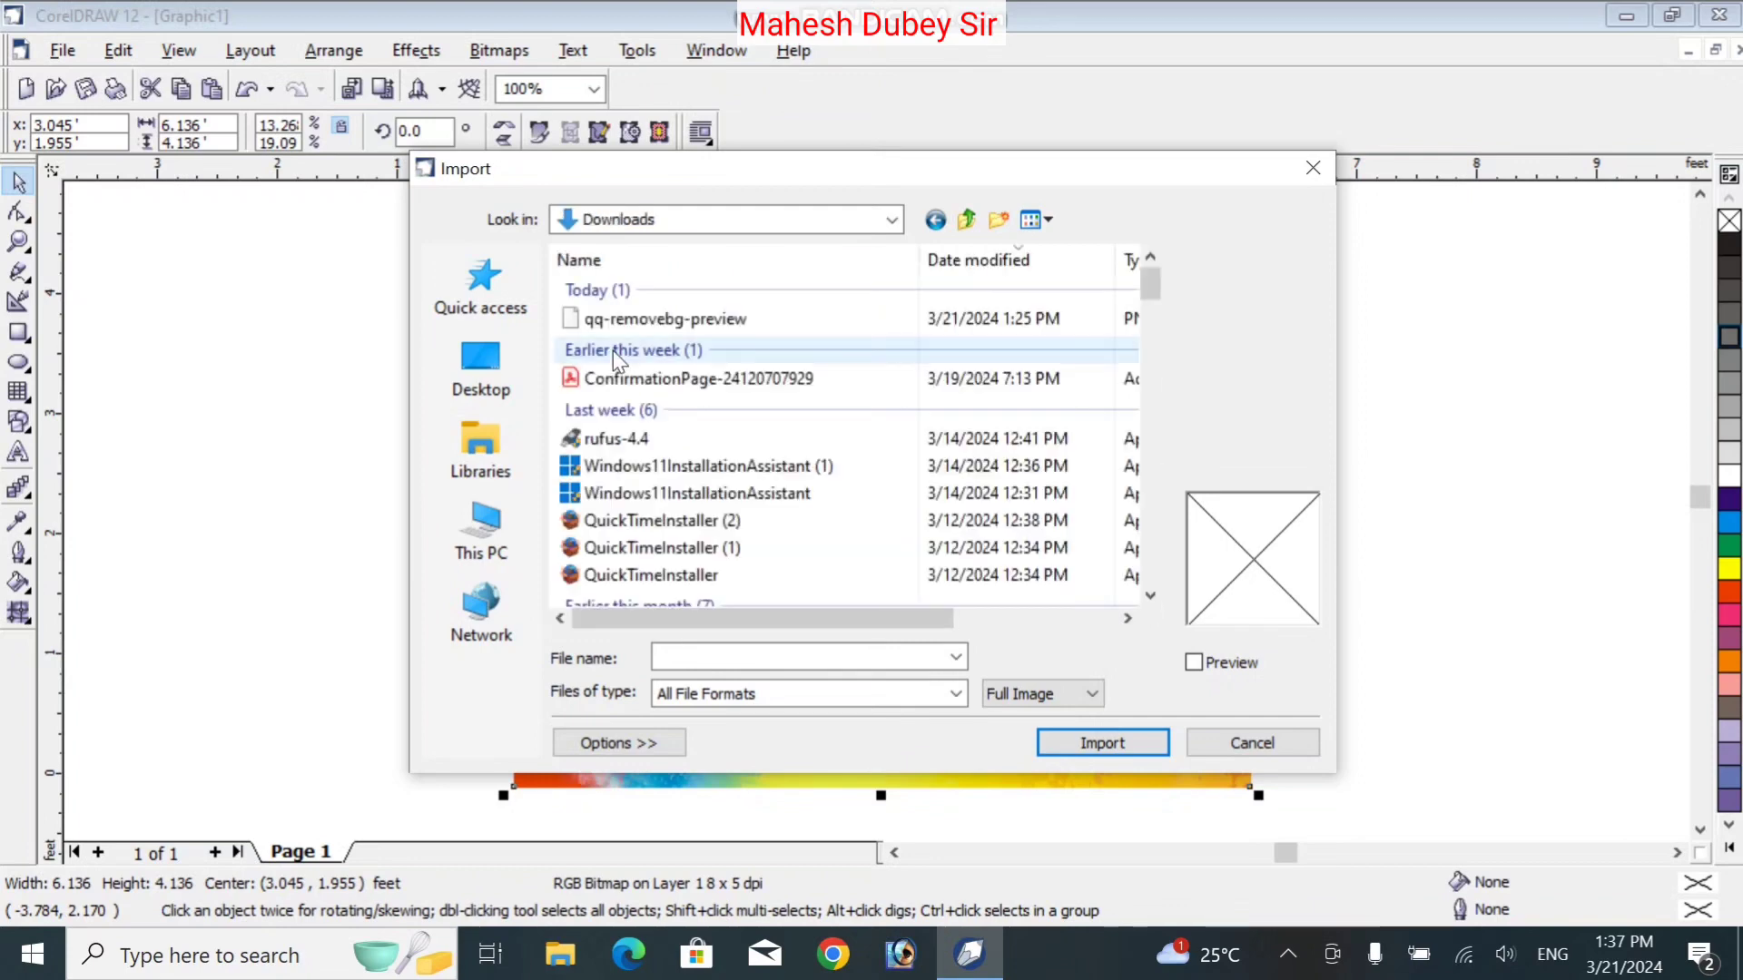
left_click(1050, 218)
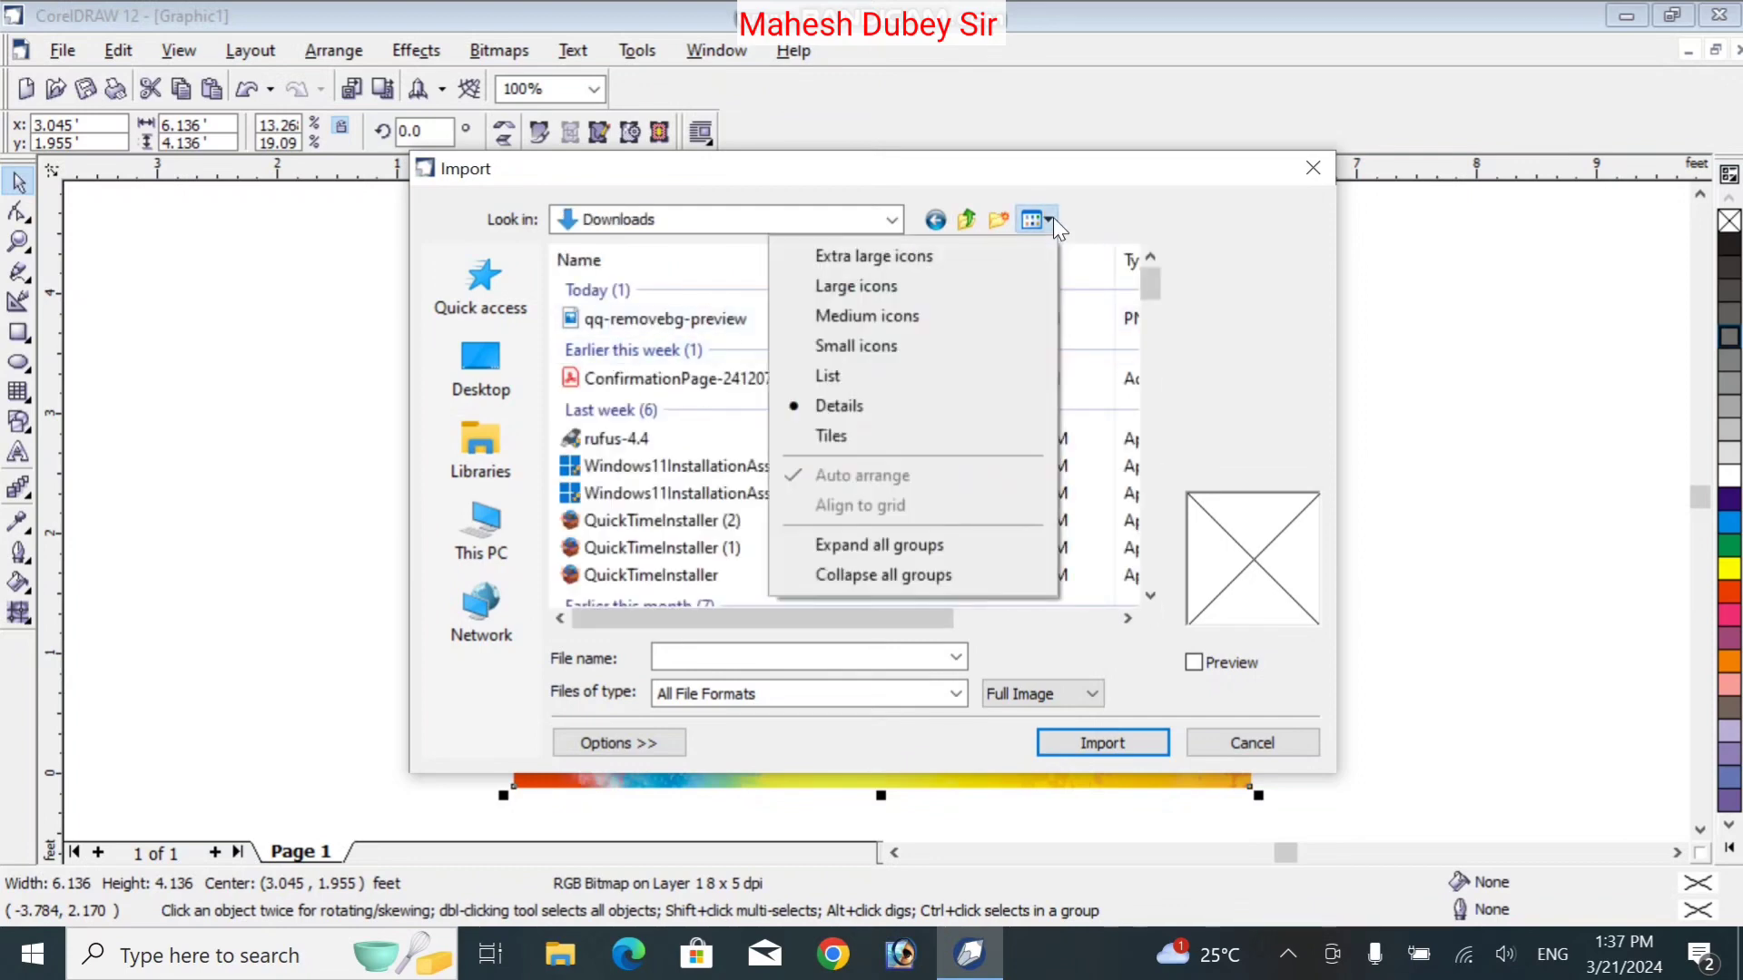
left_click(967, 288)
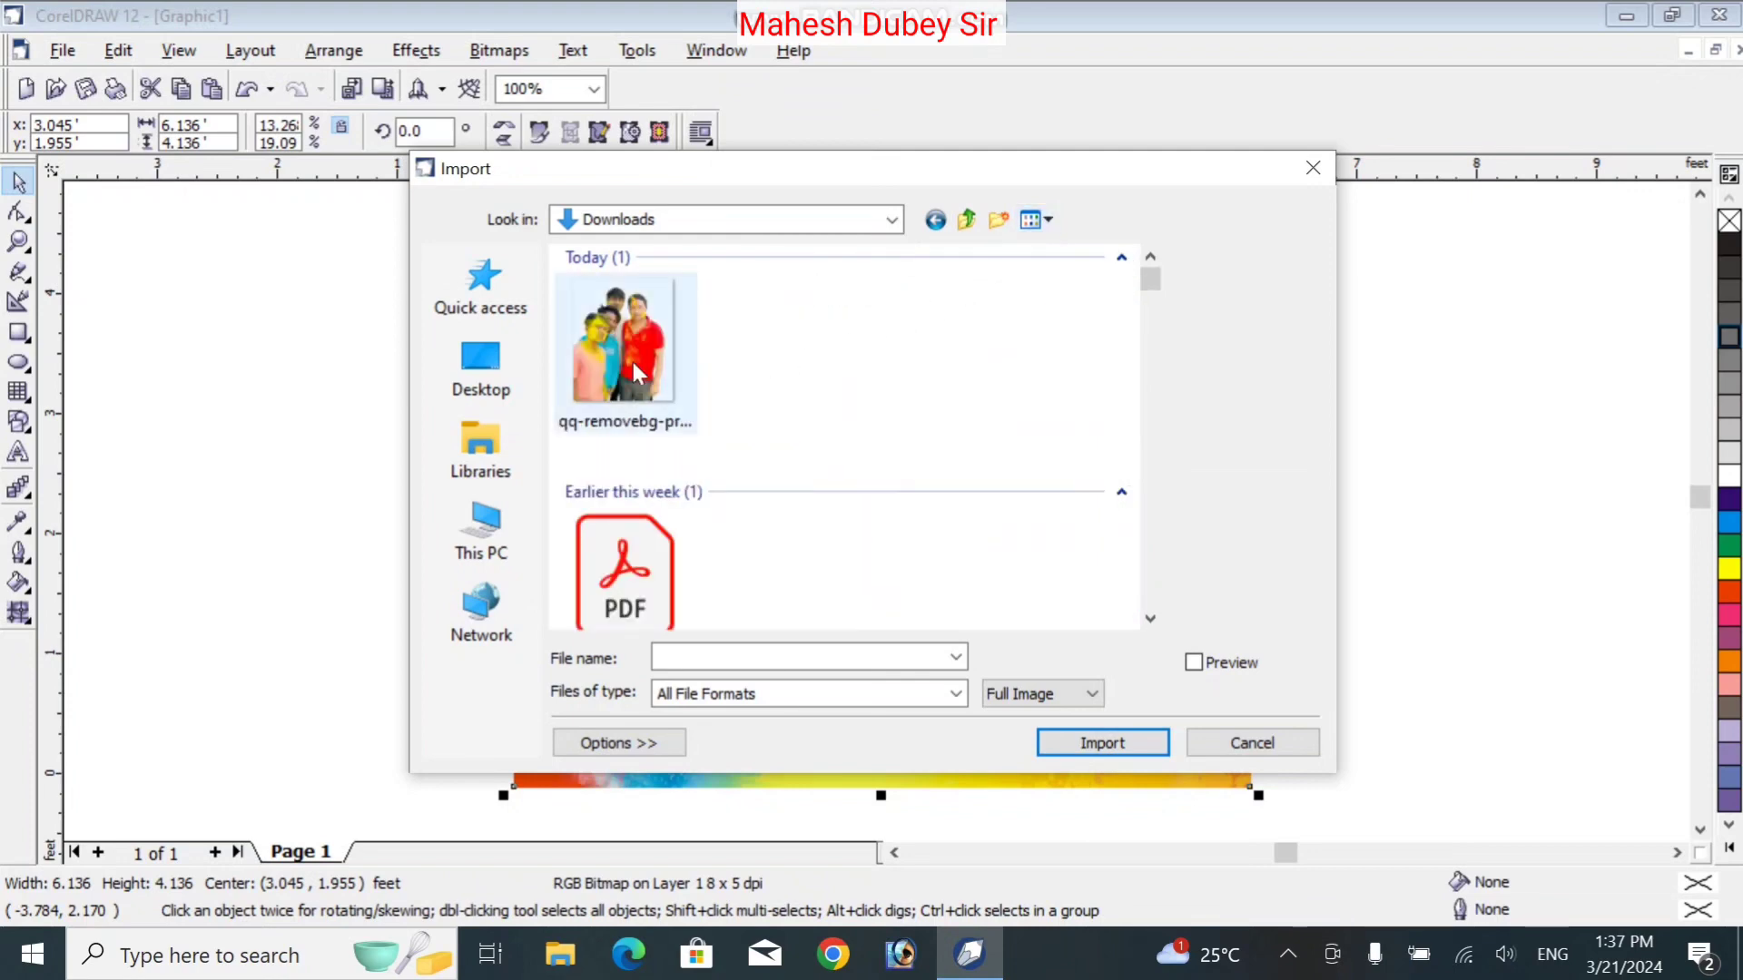
double_click(638, 372)
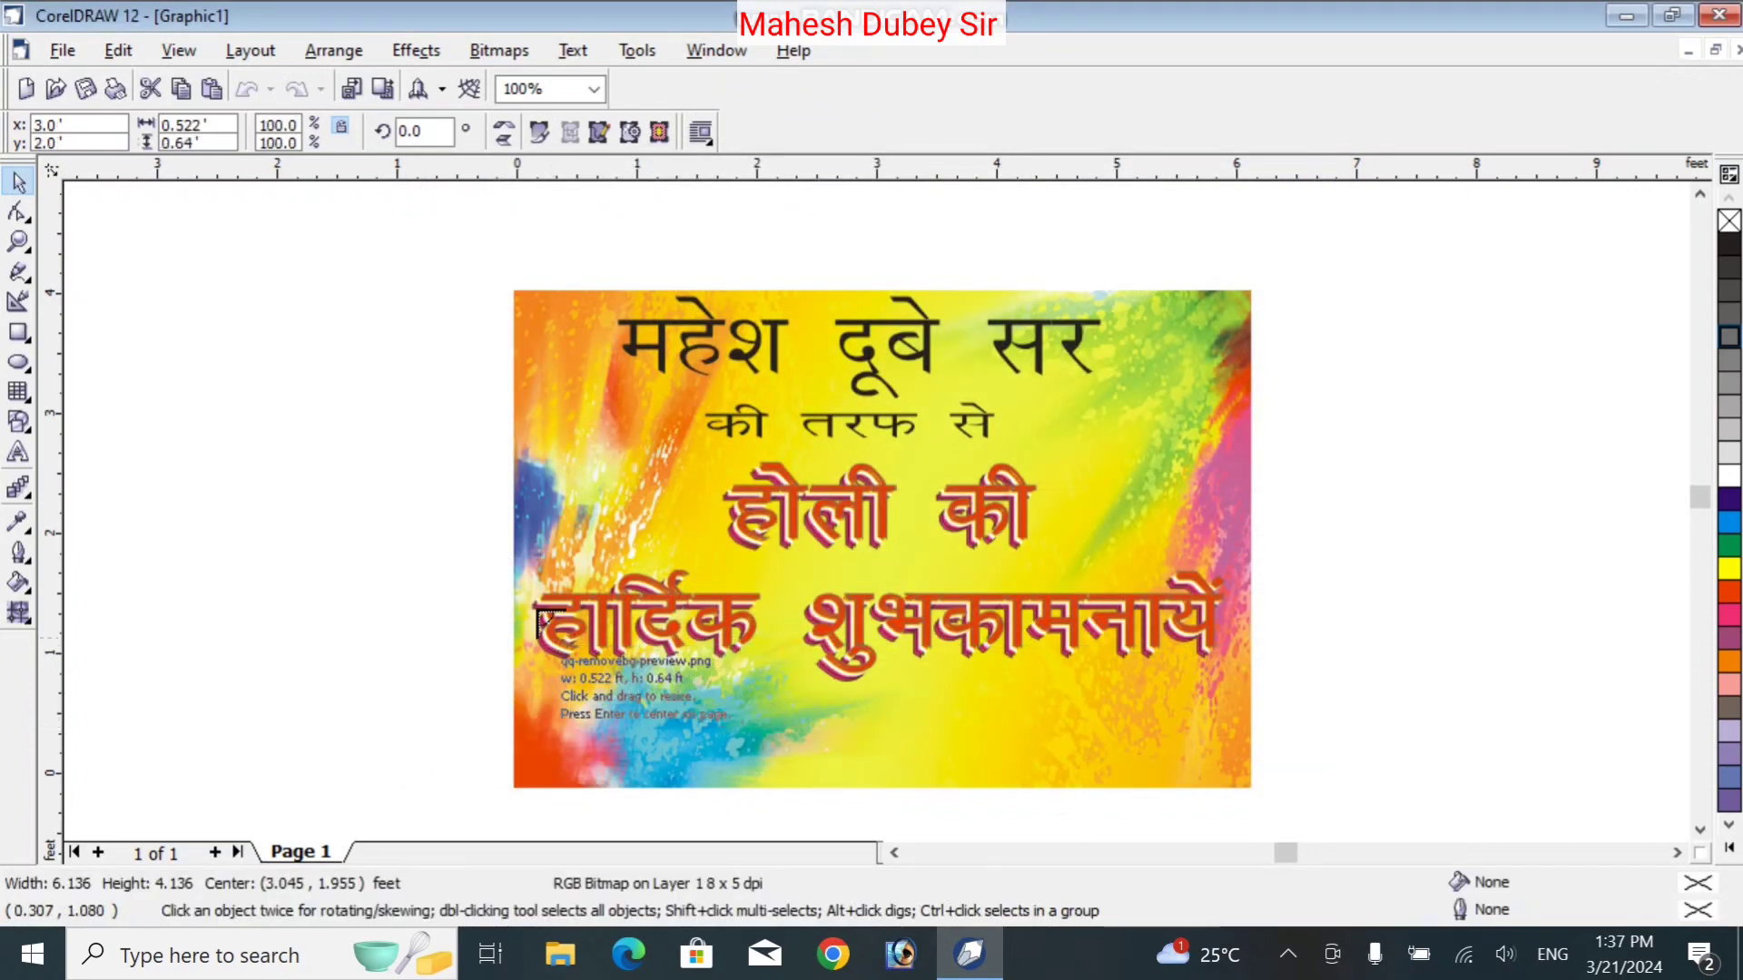
Drop the cut-out group photo at the card's lower left and drag the Holi background off-page right
left_click_drag(514, 636, 820, 815)
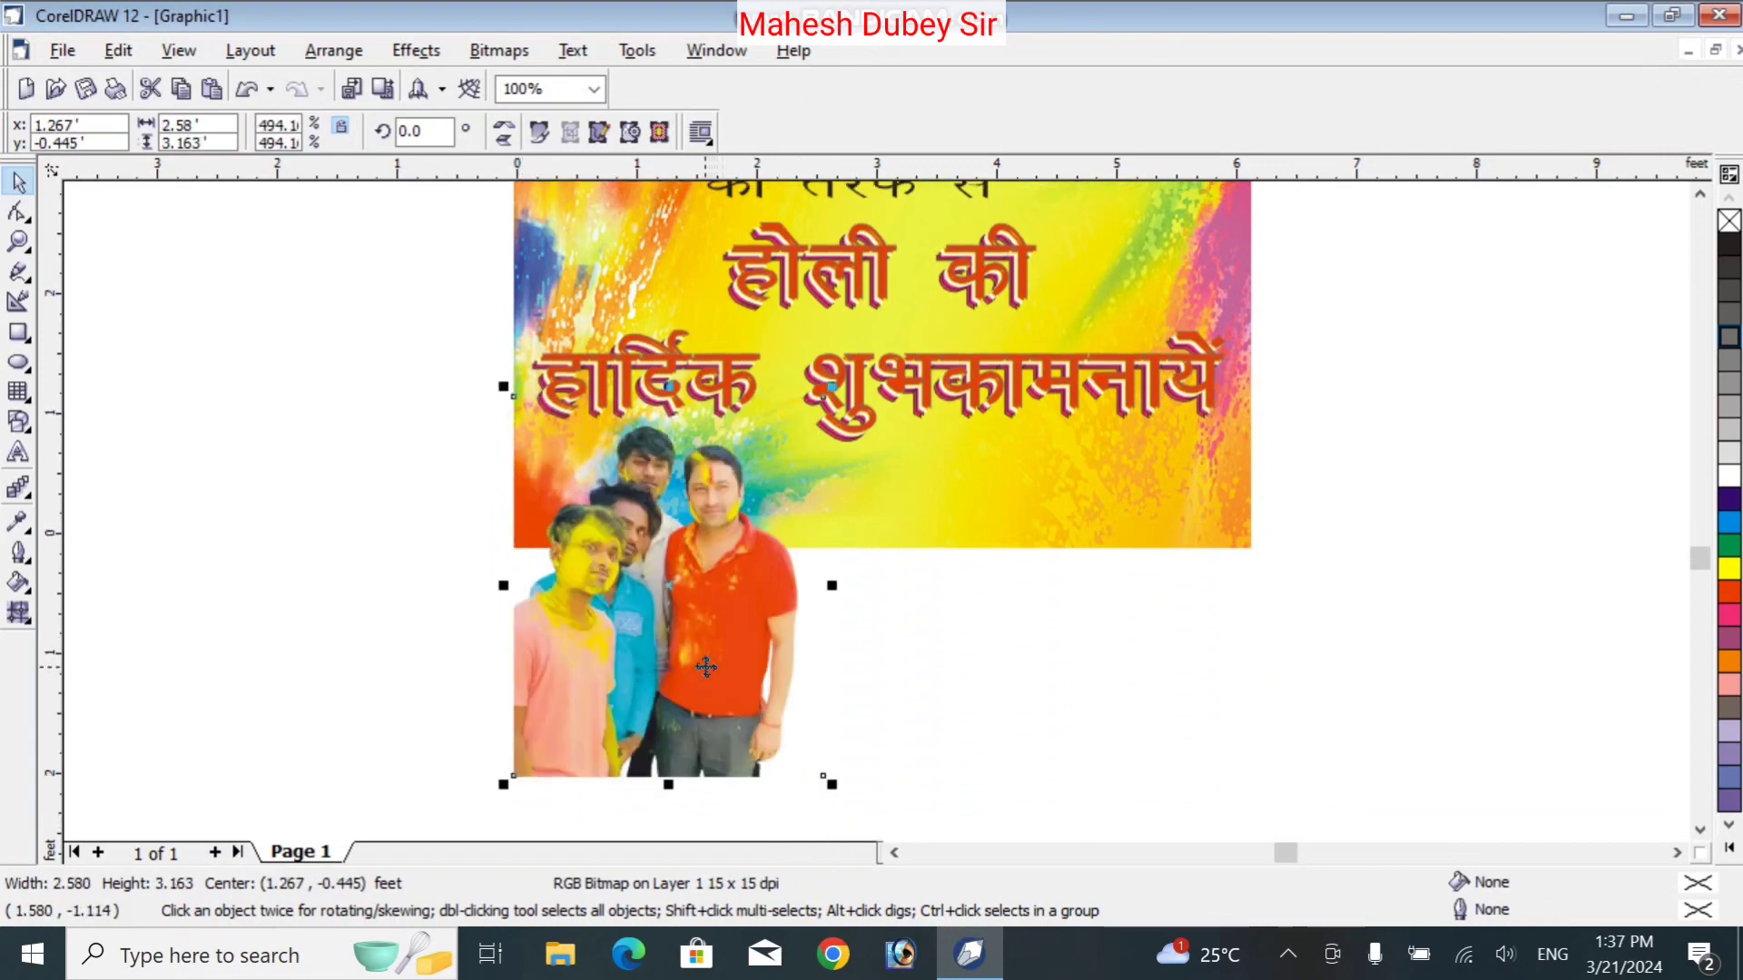
left_click_drag(704, 664, 665, 587)
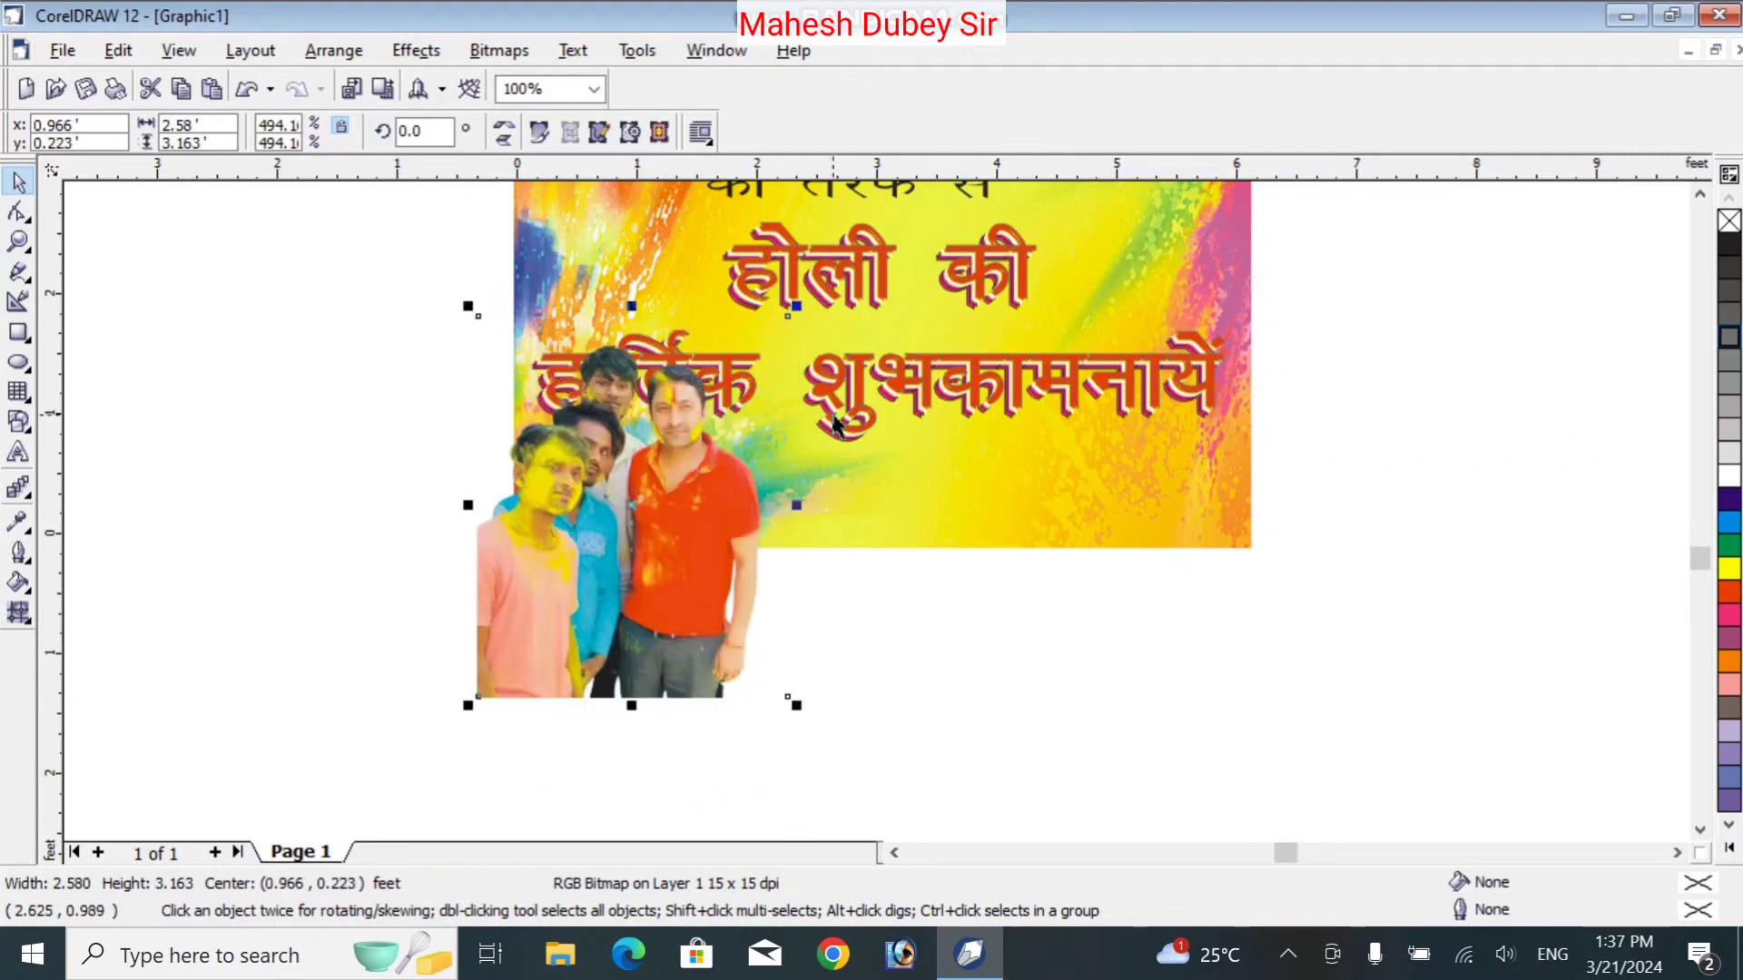
left_click(1130, 485)
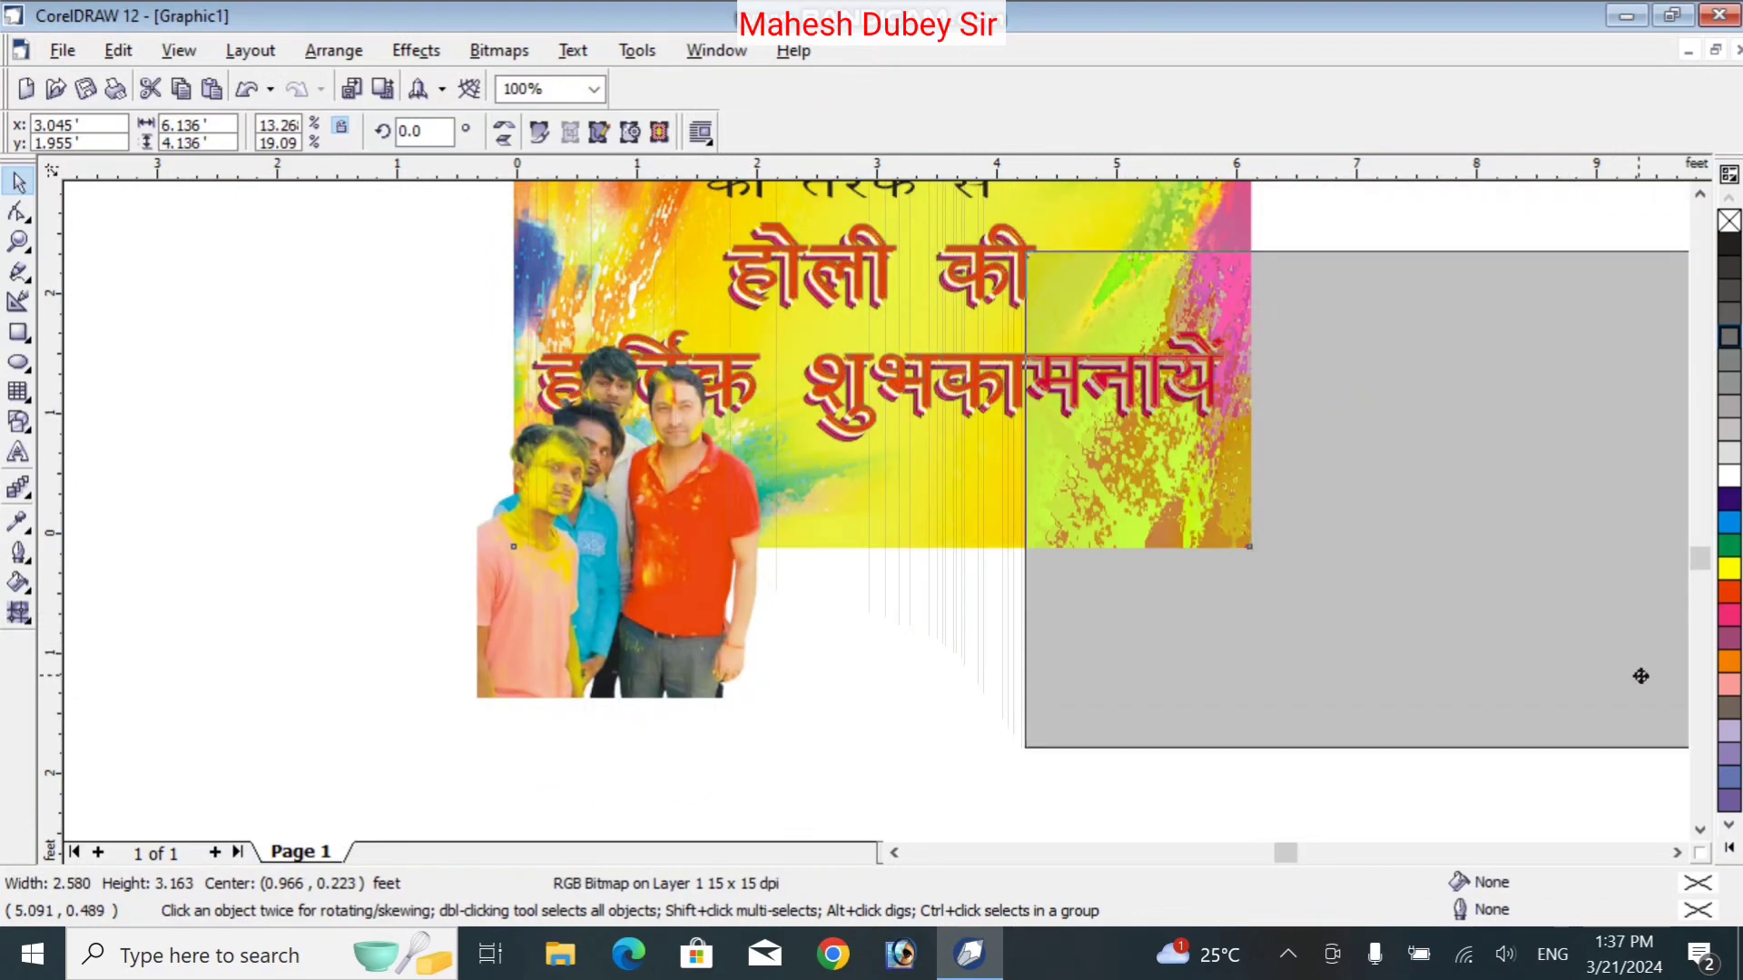
left_click_drag(1735, 719, 1643, 786)
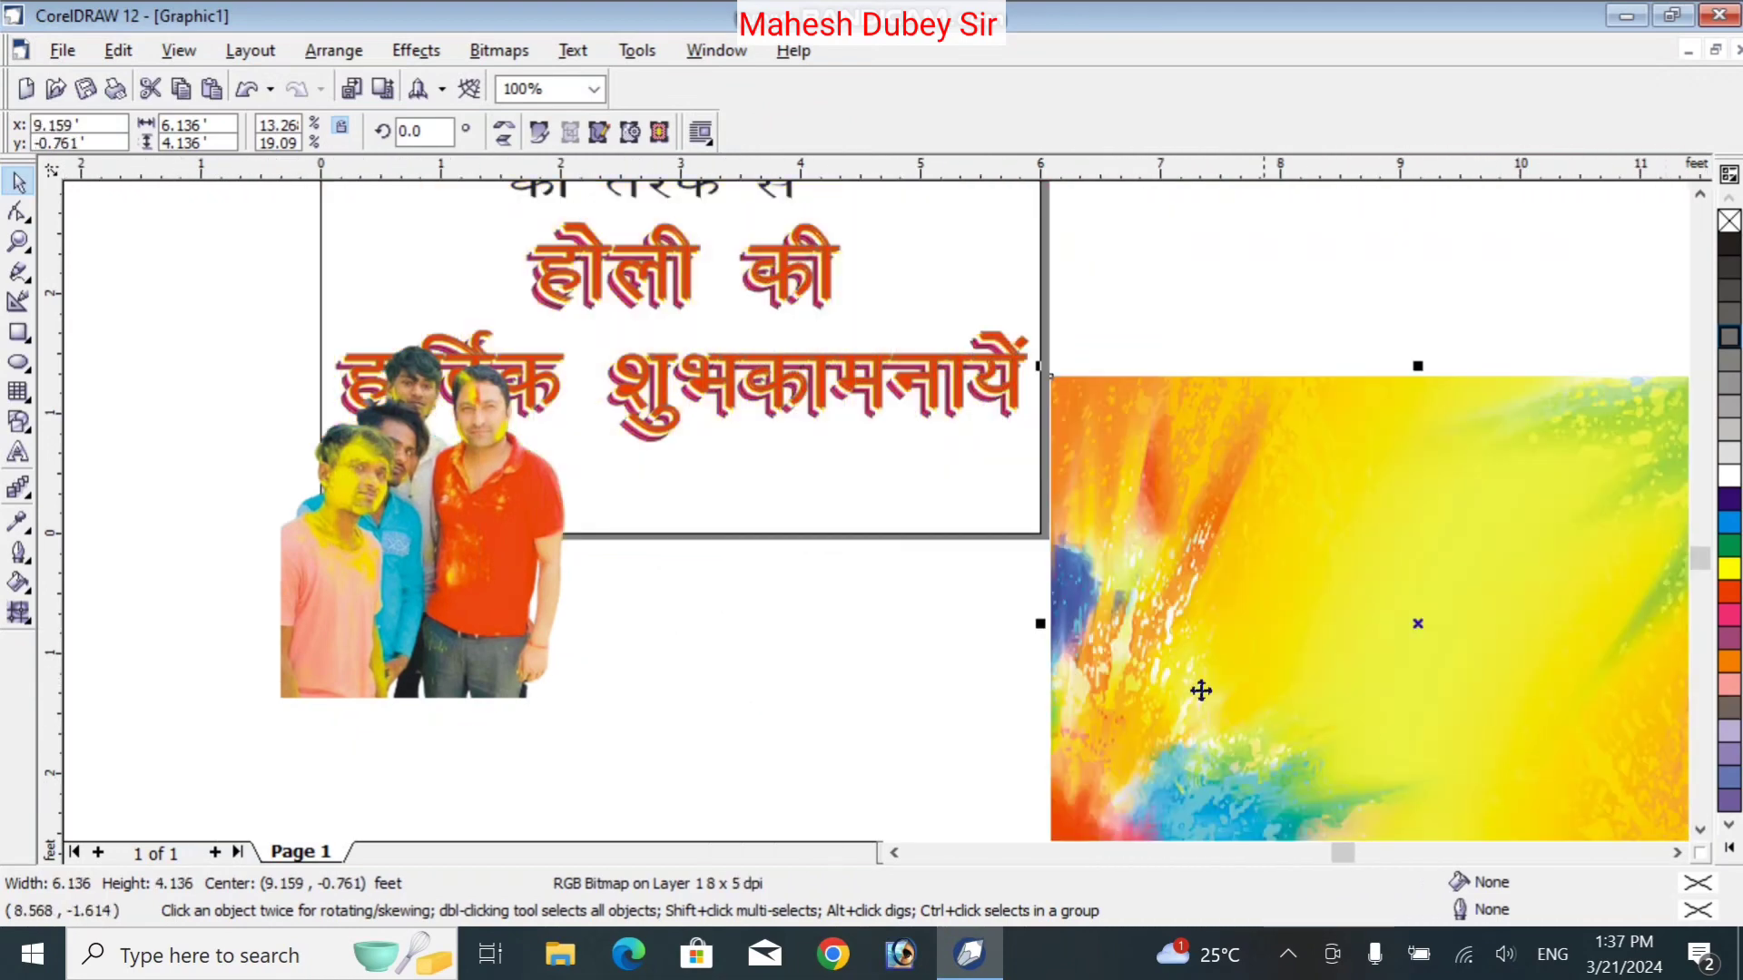
scroll(1134, 302, "up", 2)
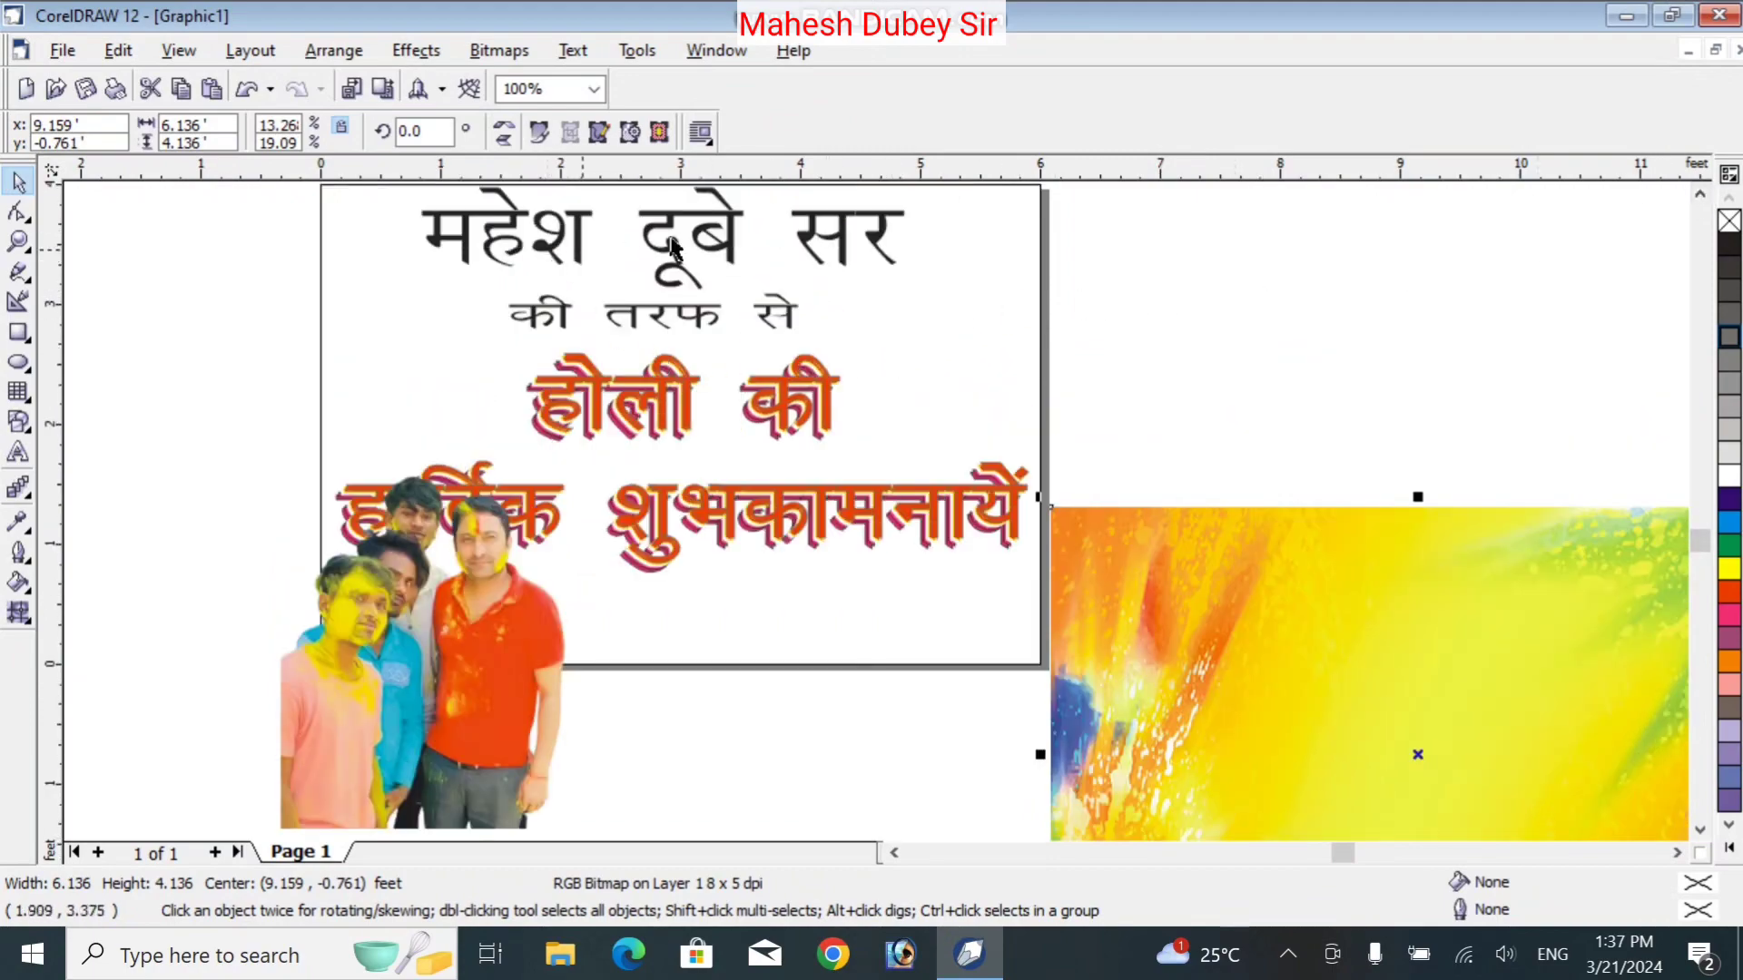
left_click(1700, 194)
left_click(1700, 195)
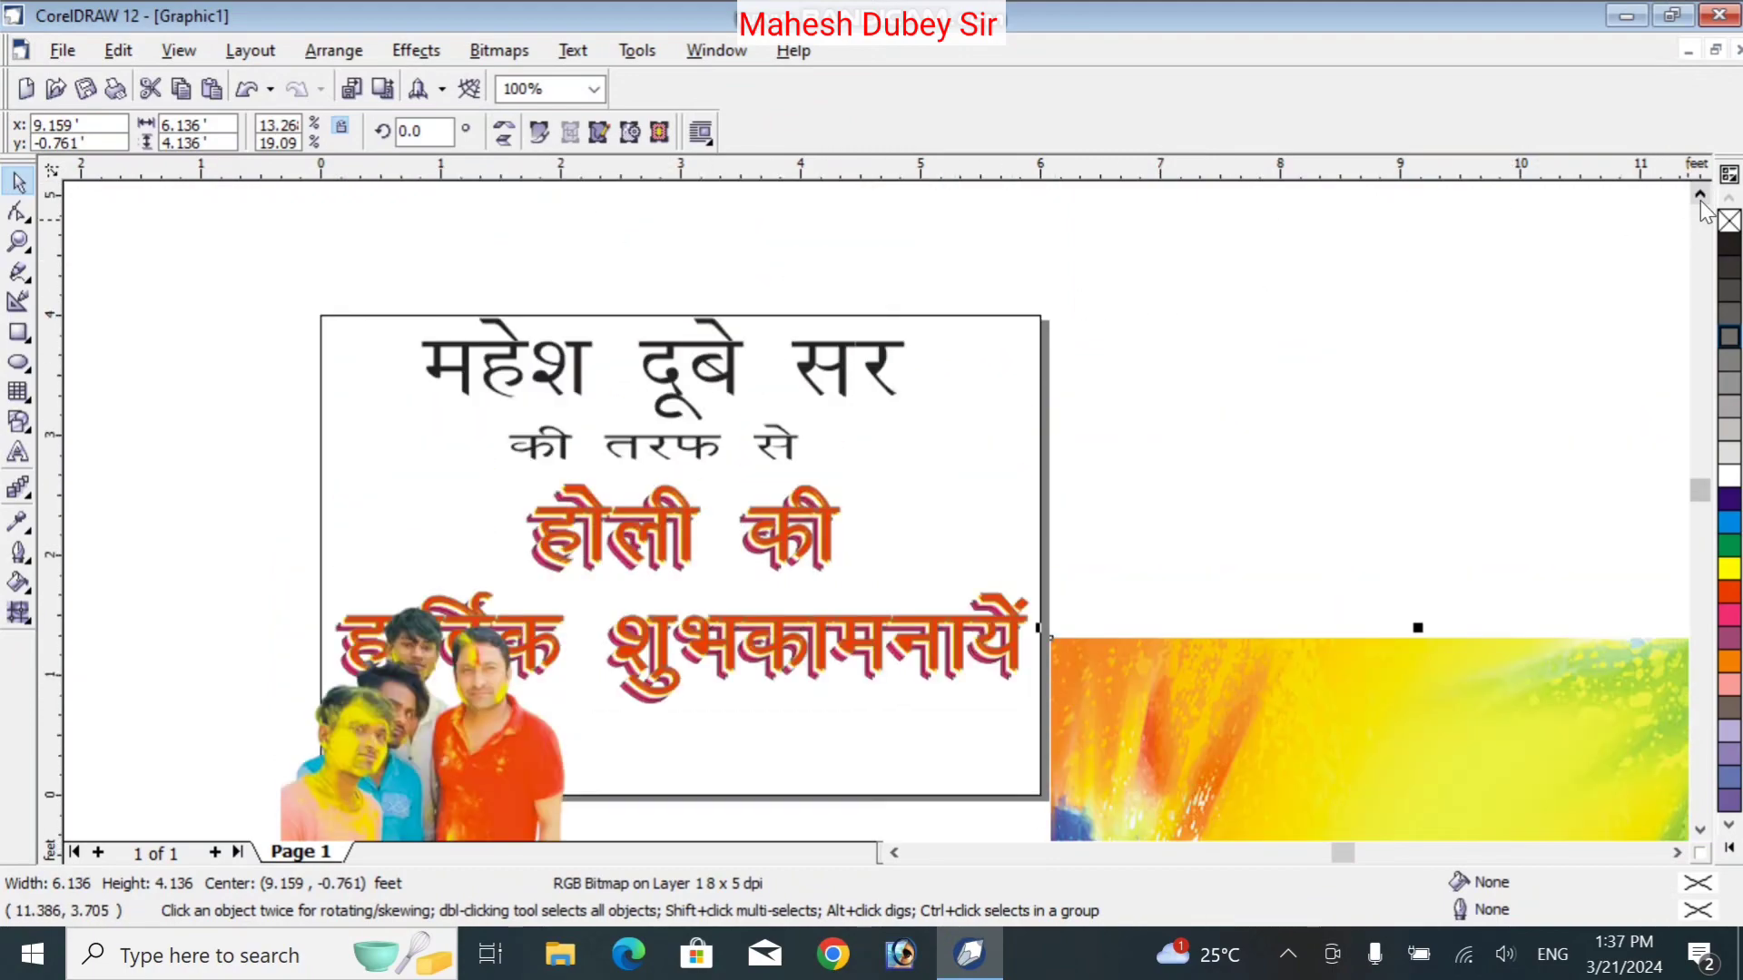
Shrink the sender name into the top-left corner with a smaller 'की तरफ से' line below-right of it
left_click(759, 396)
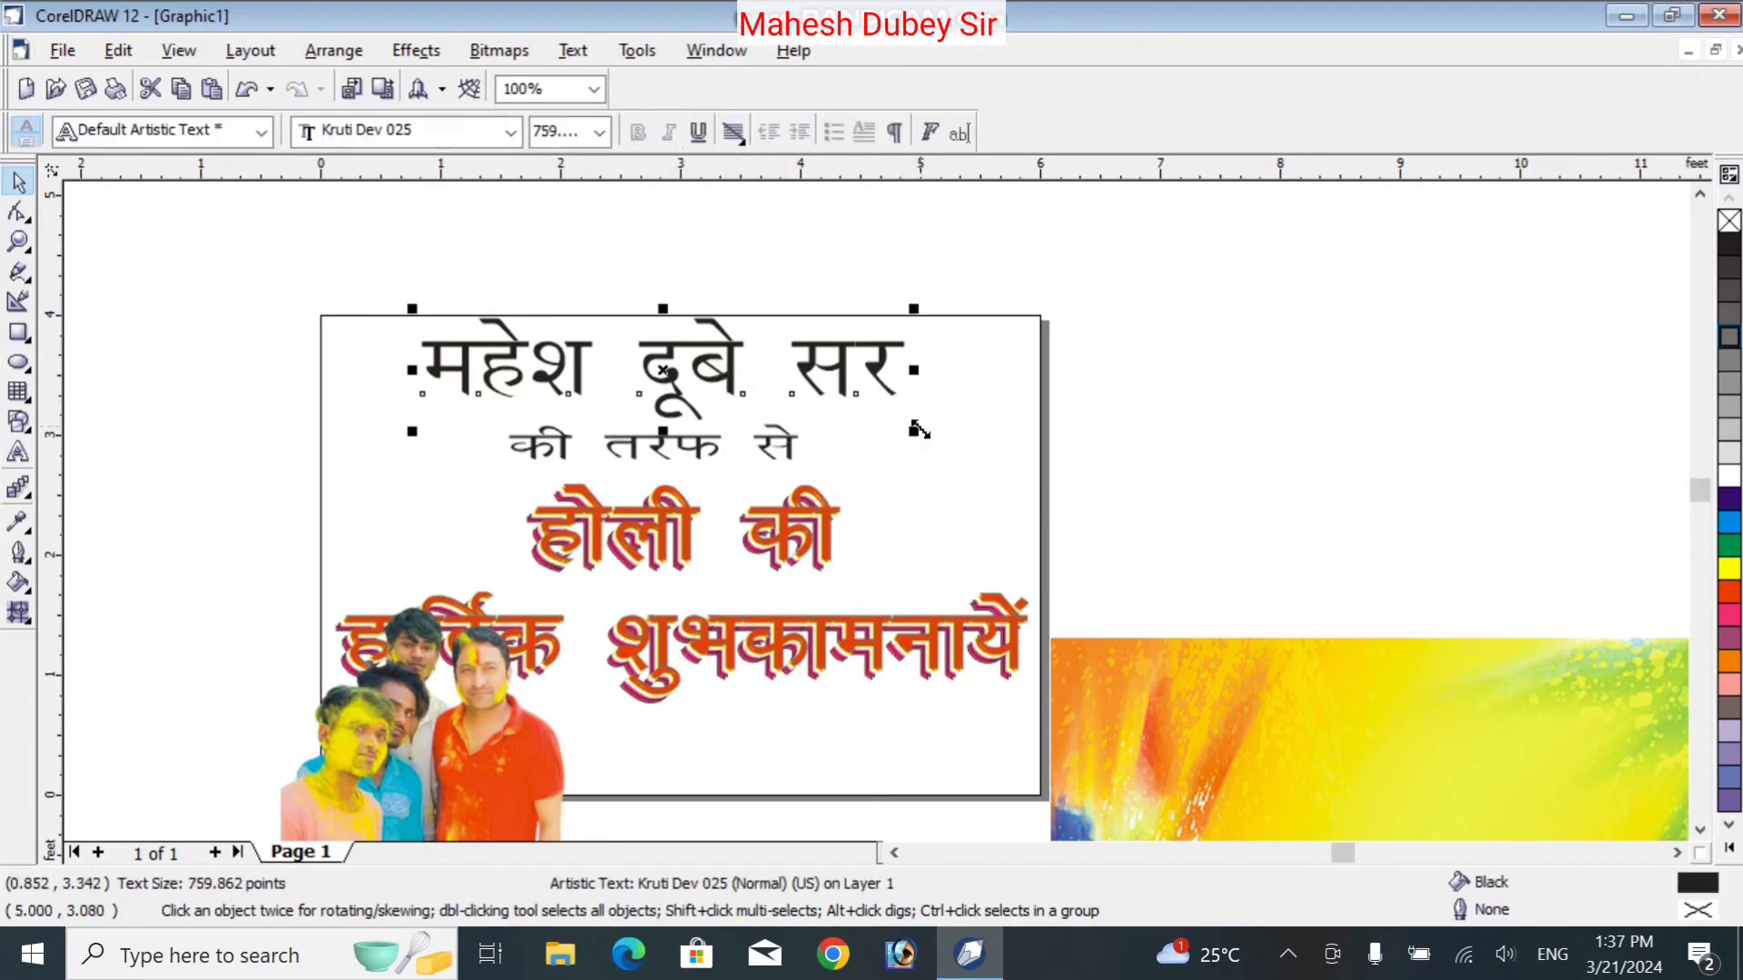
left_click_drag(915, 434, 784, 404)
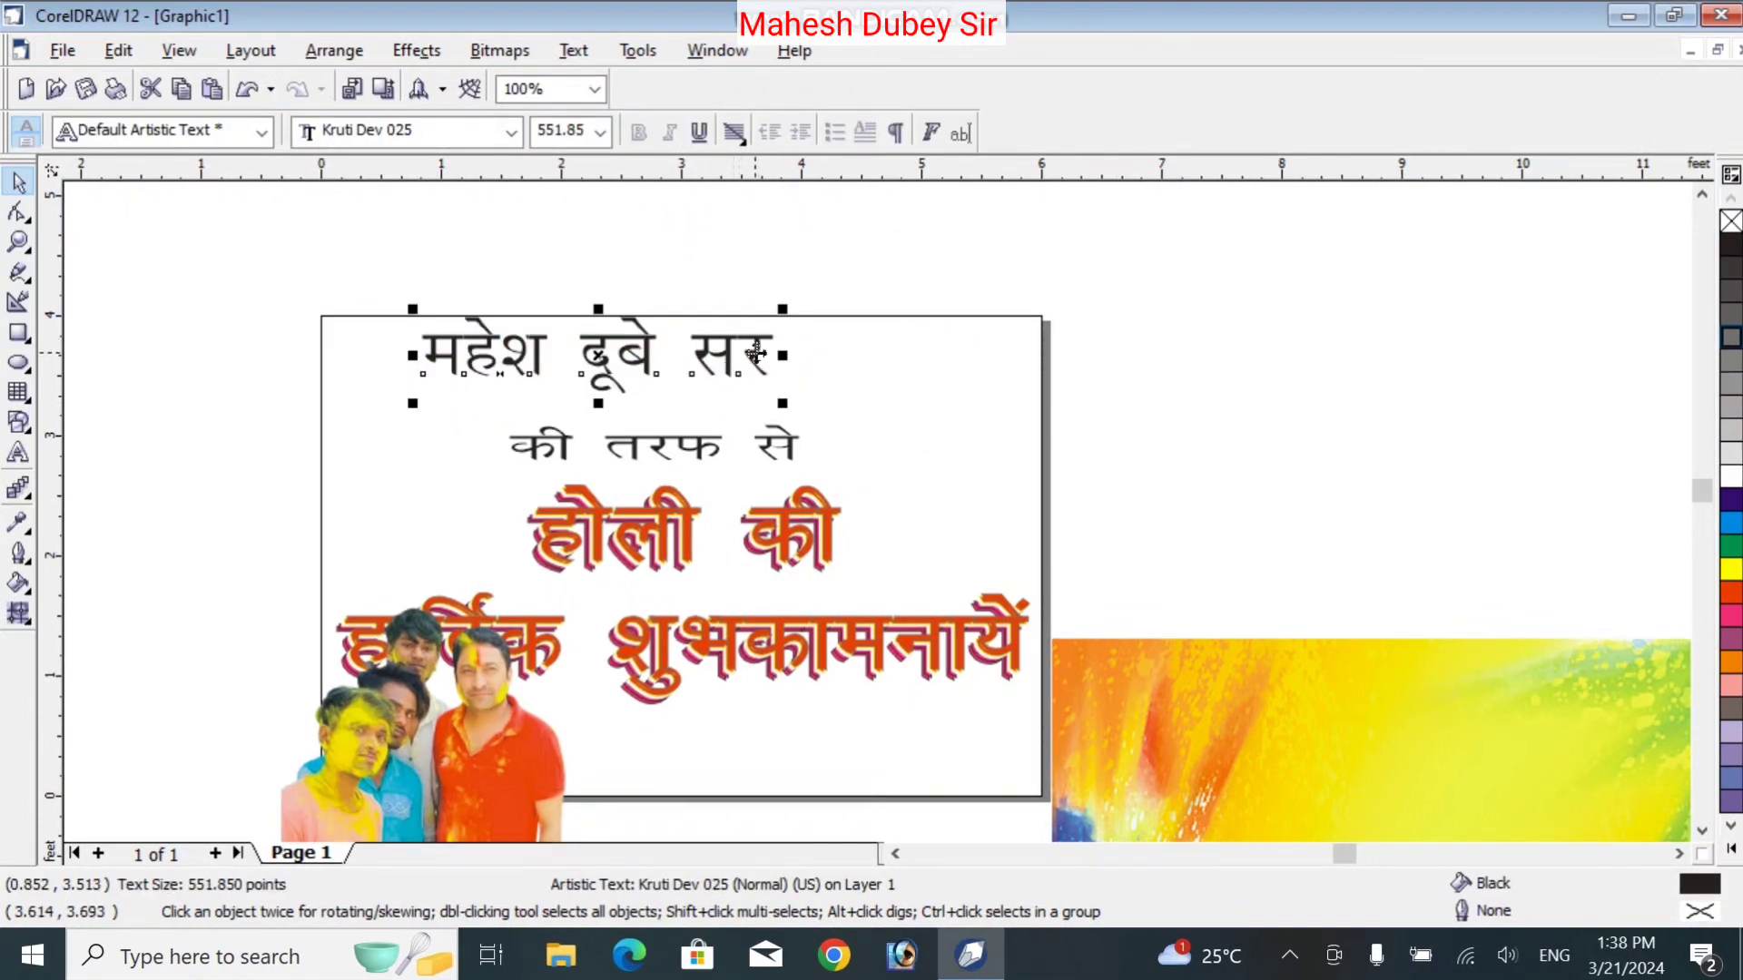
left_click_drag(782, 355, 810, 355)
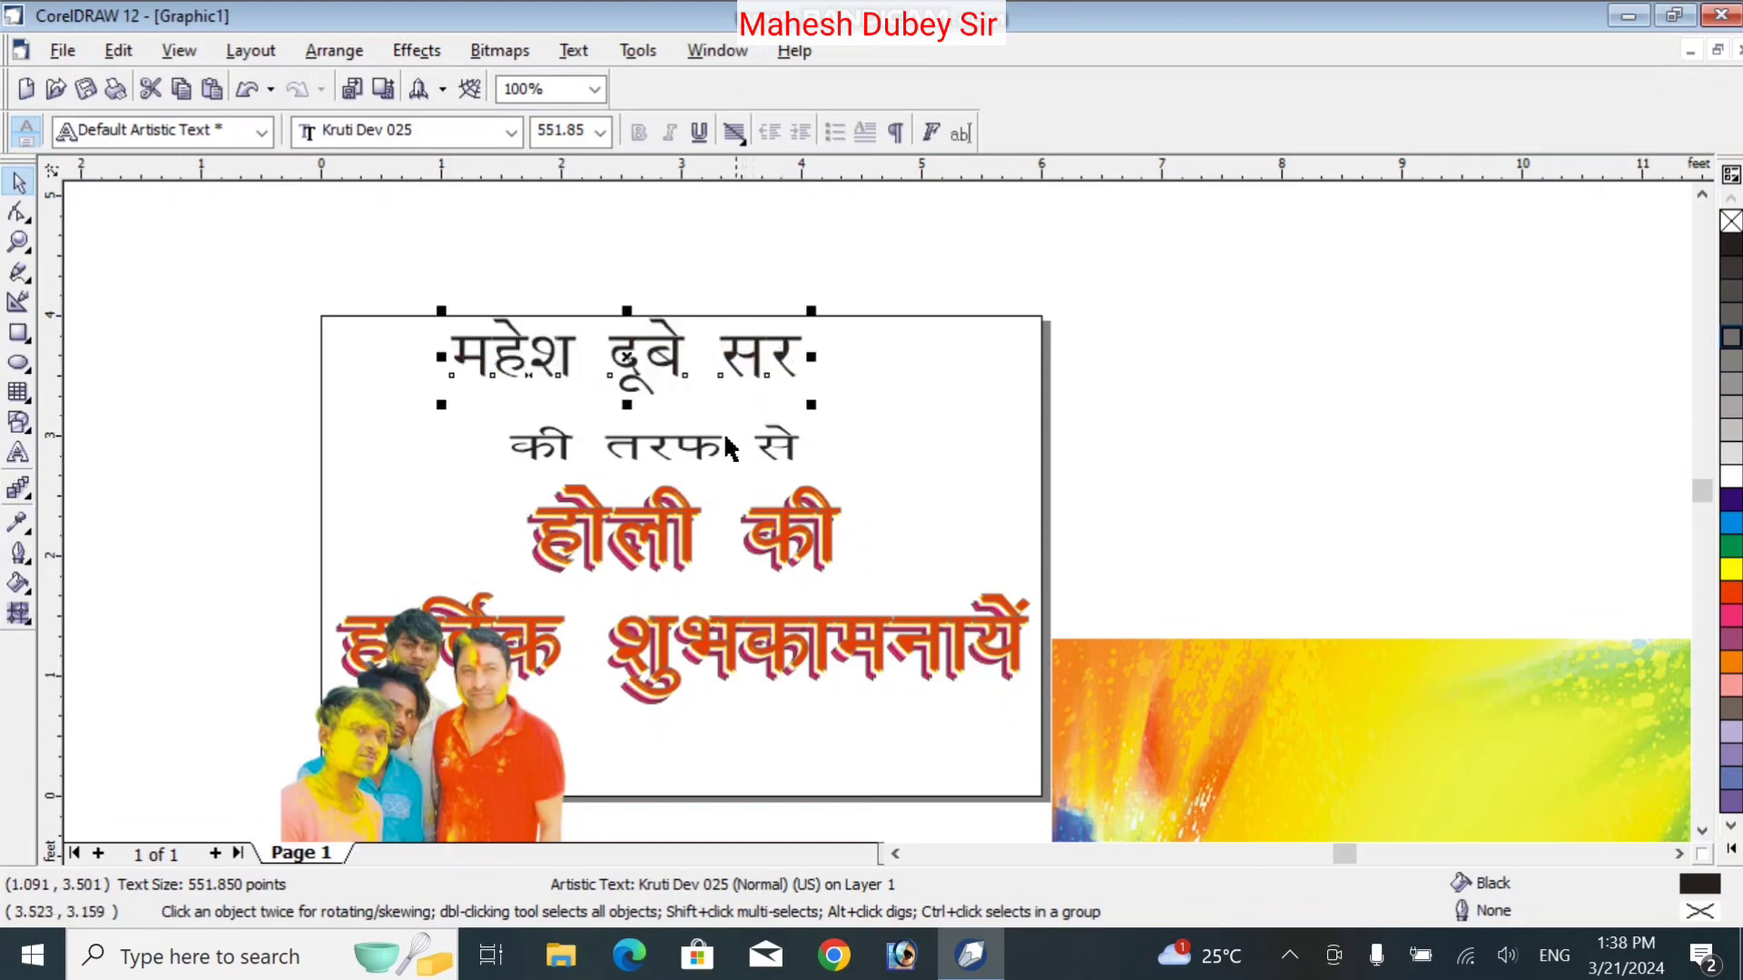
left_click_drag(702, 461, 759, 436)
left_click_drag(568, 368, 314, 355)
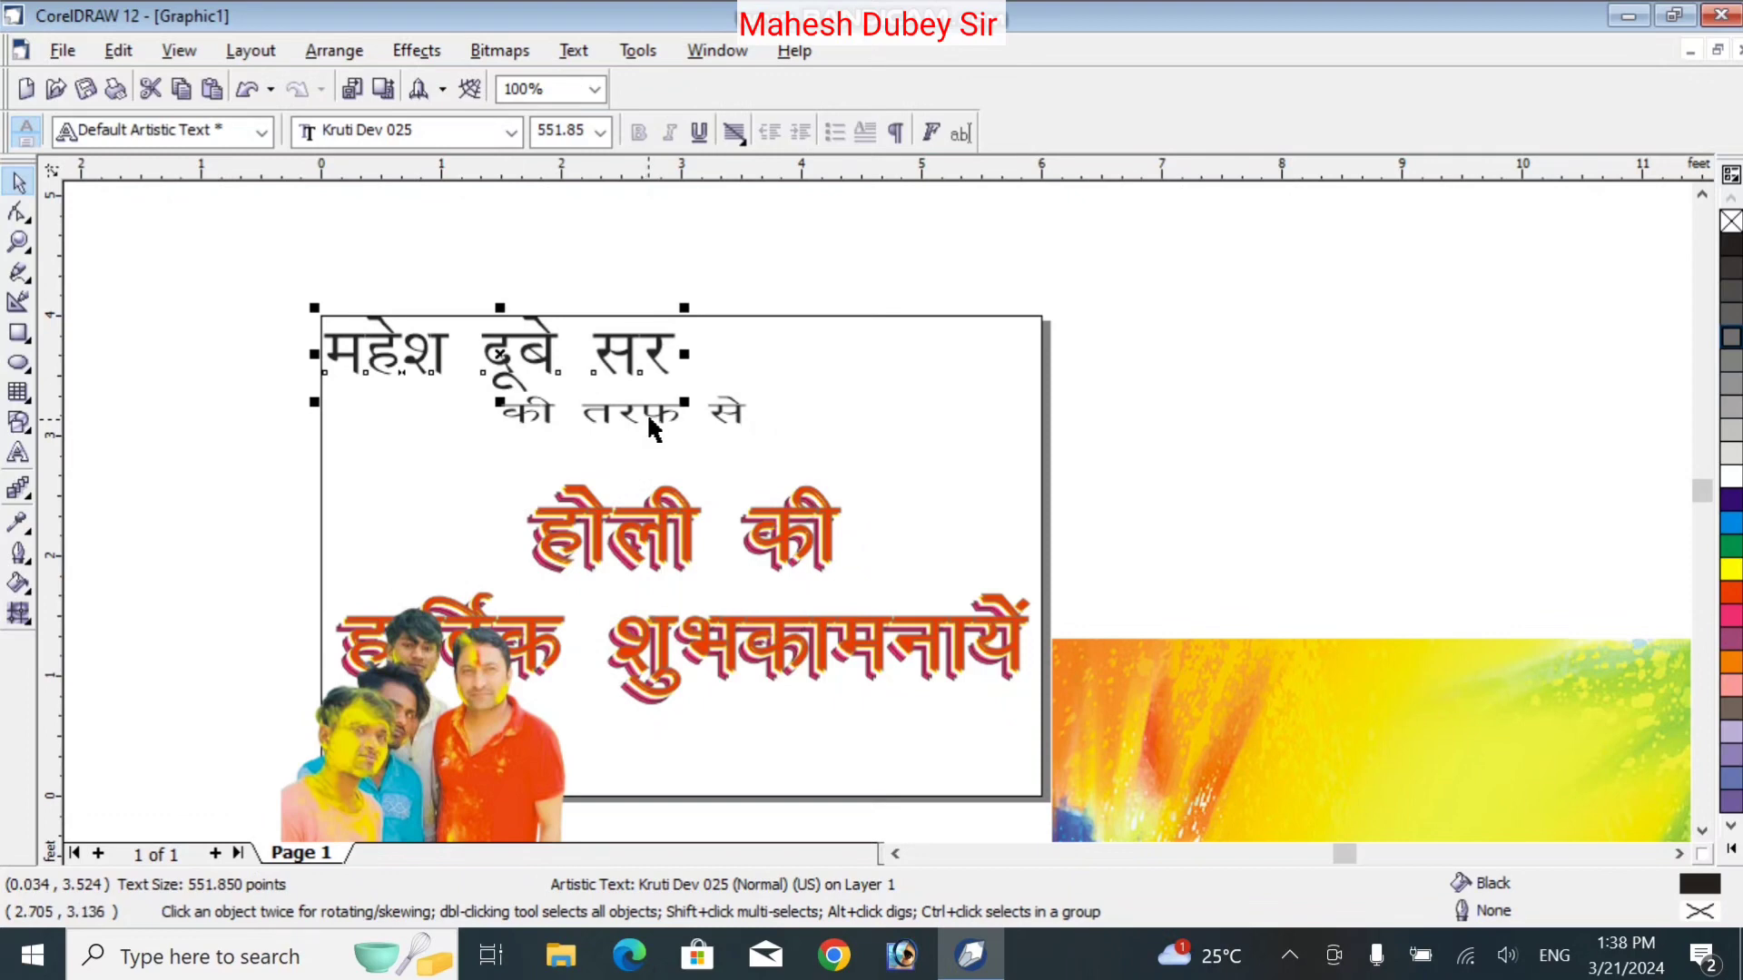
left_click_drag(651, 430, 846, 409)
left_click_drag(883, 413, 874, 413)
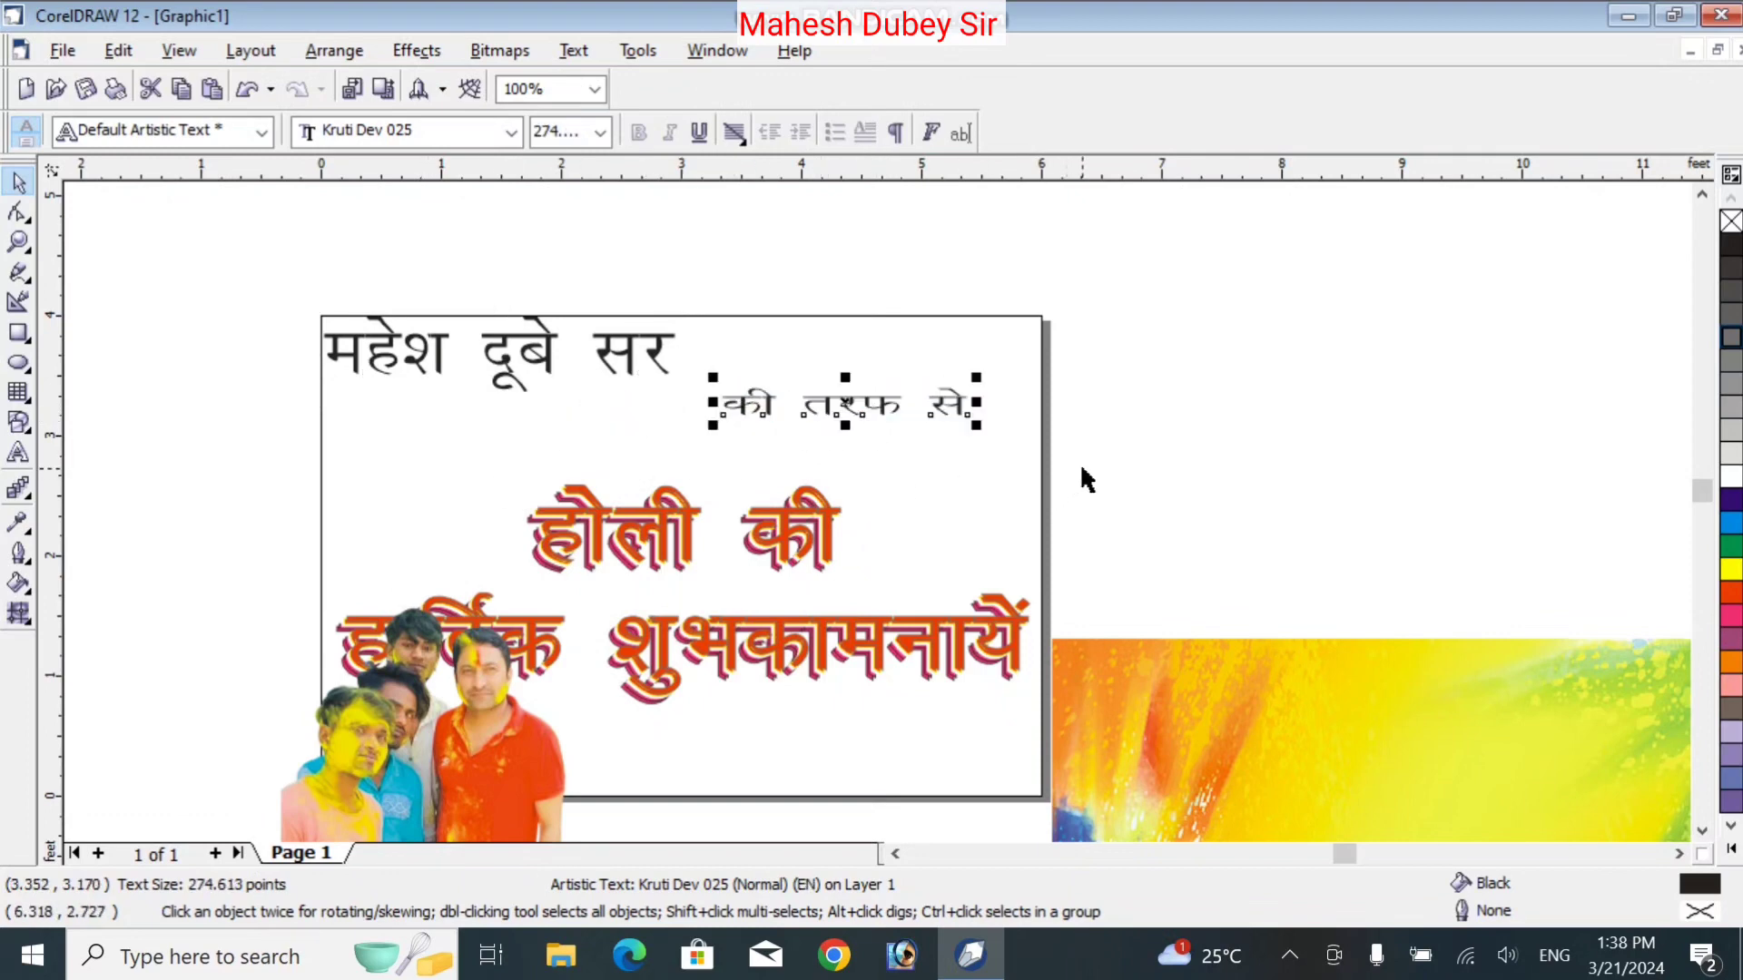
left_click_drag(1082, 469, 334, 724)
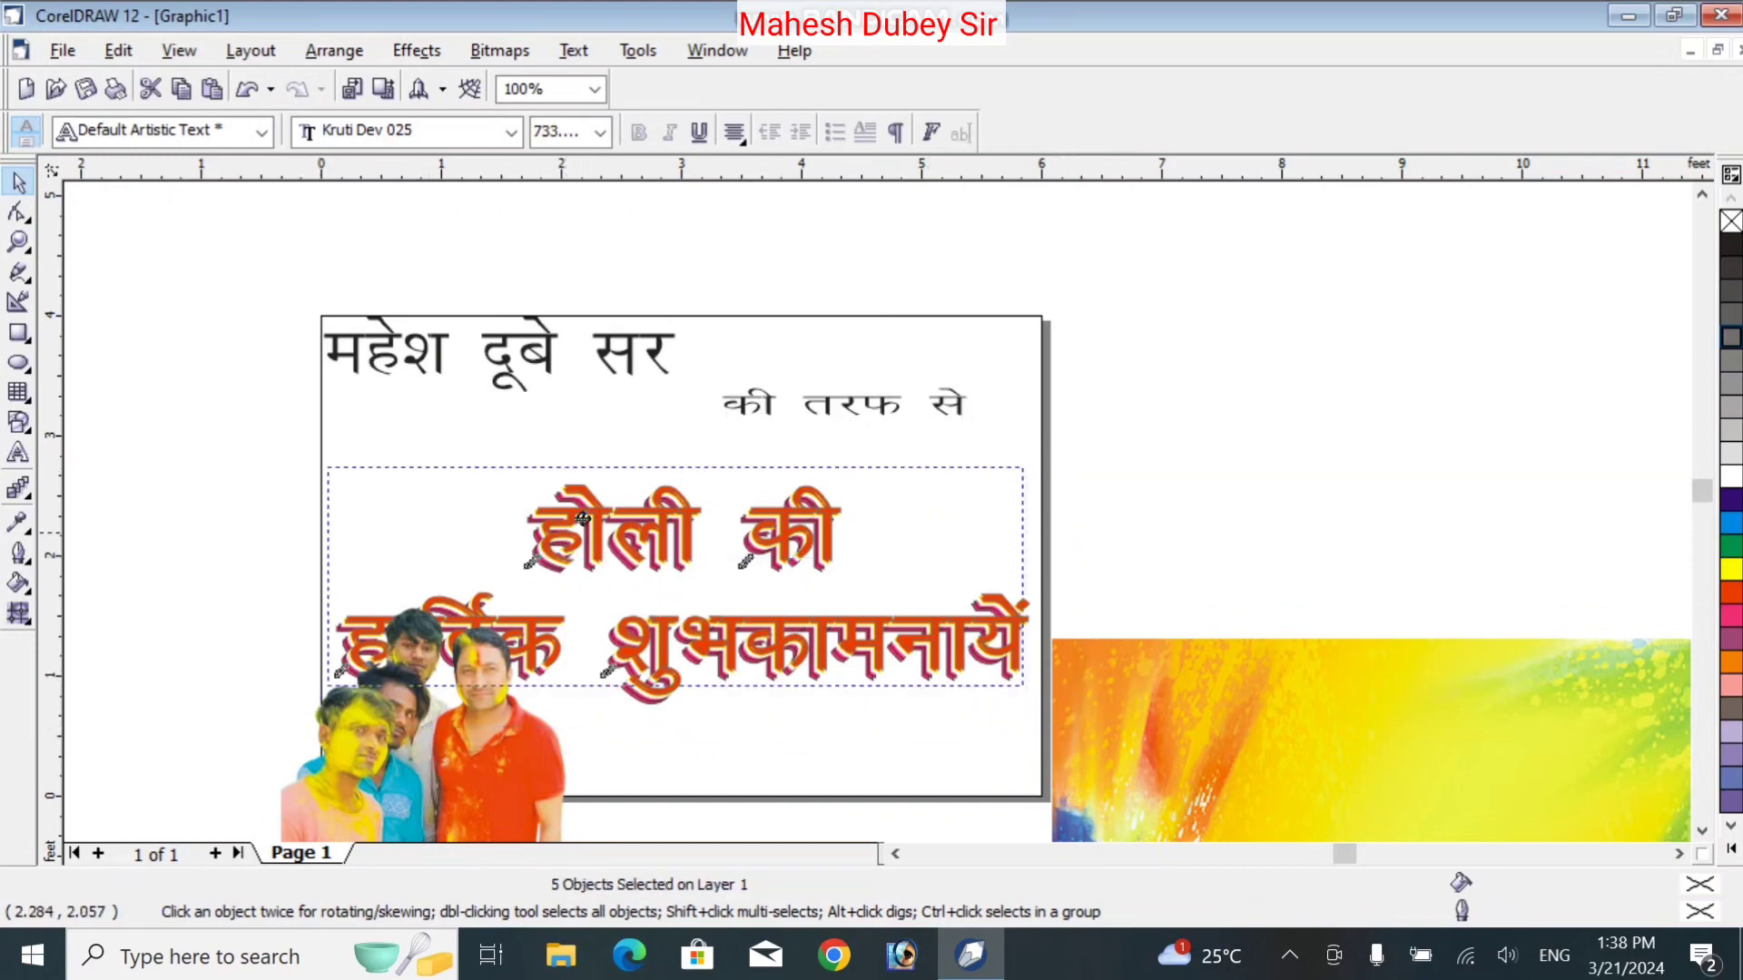
Raise the red greeting slightly and move the group photo up to the card's left edge
left_click_drag(583, 518, 579, 484)
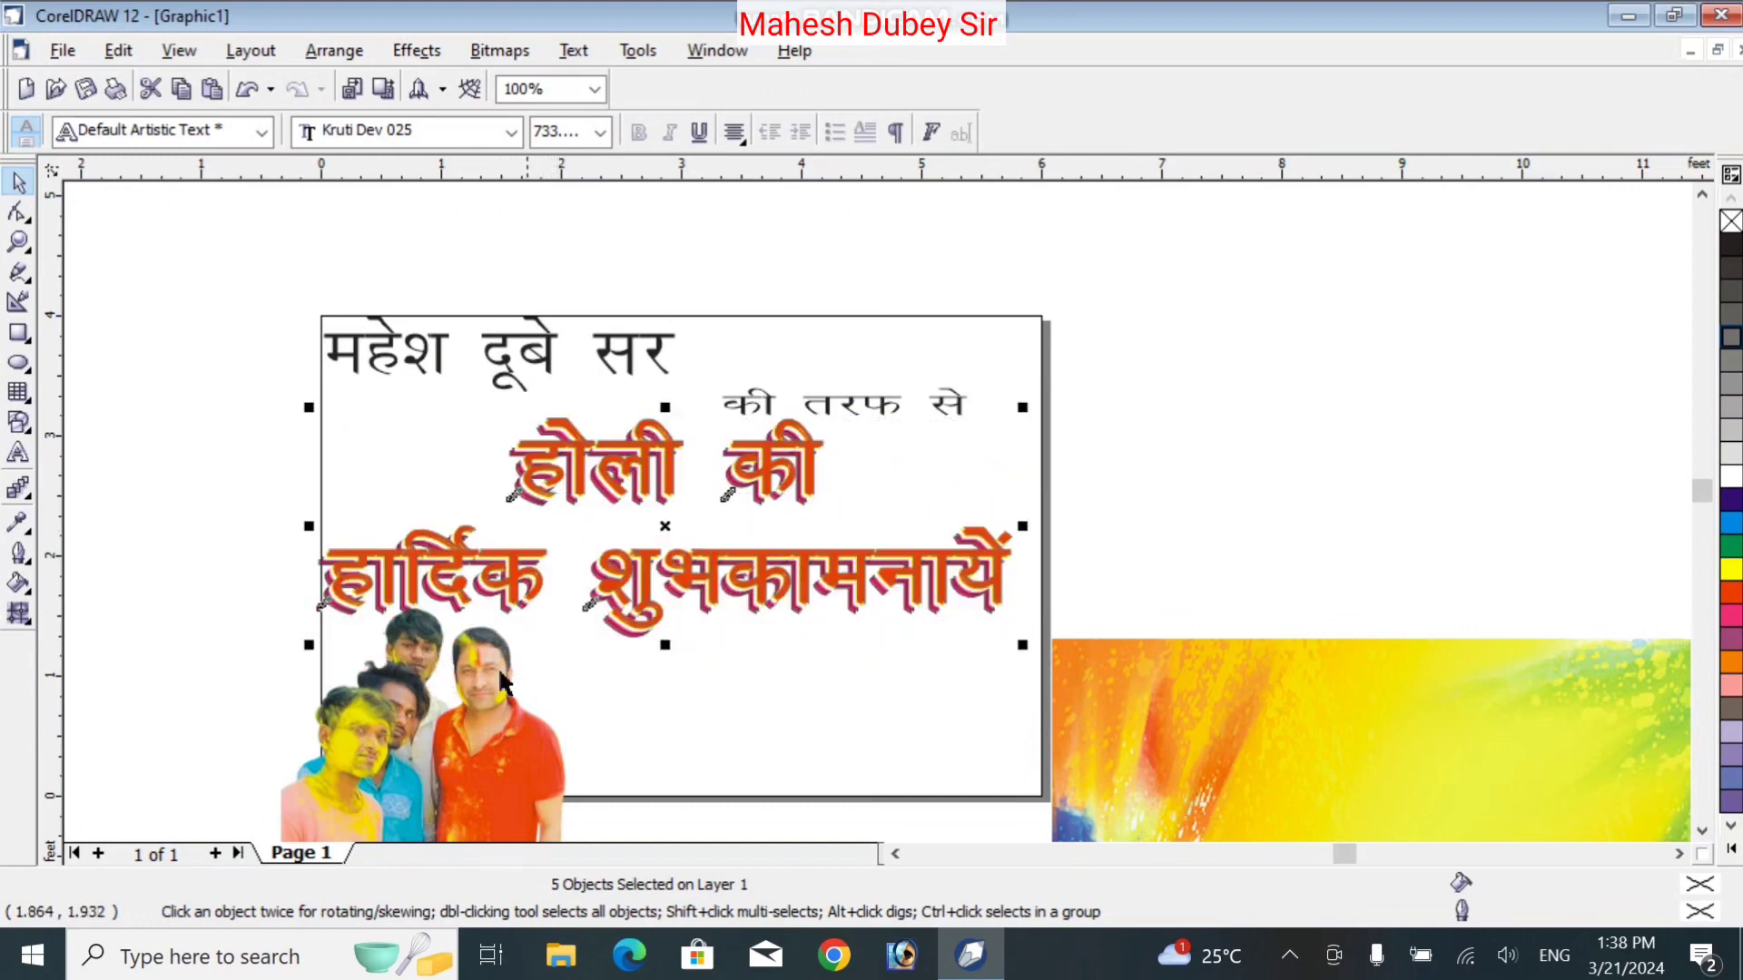
left_click_drag(487, 701, 450, 700)
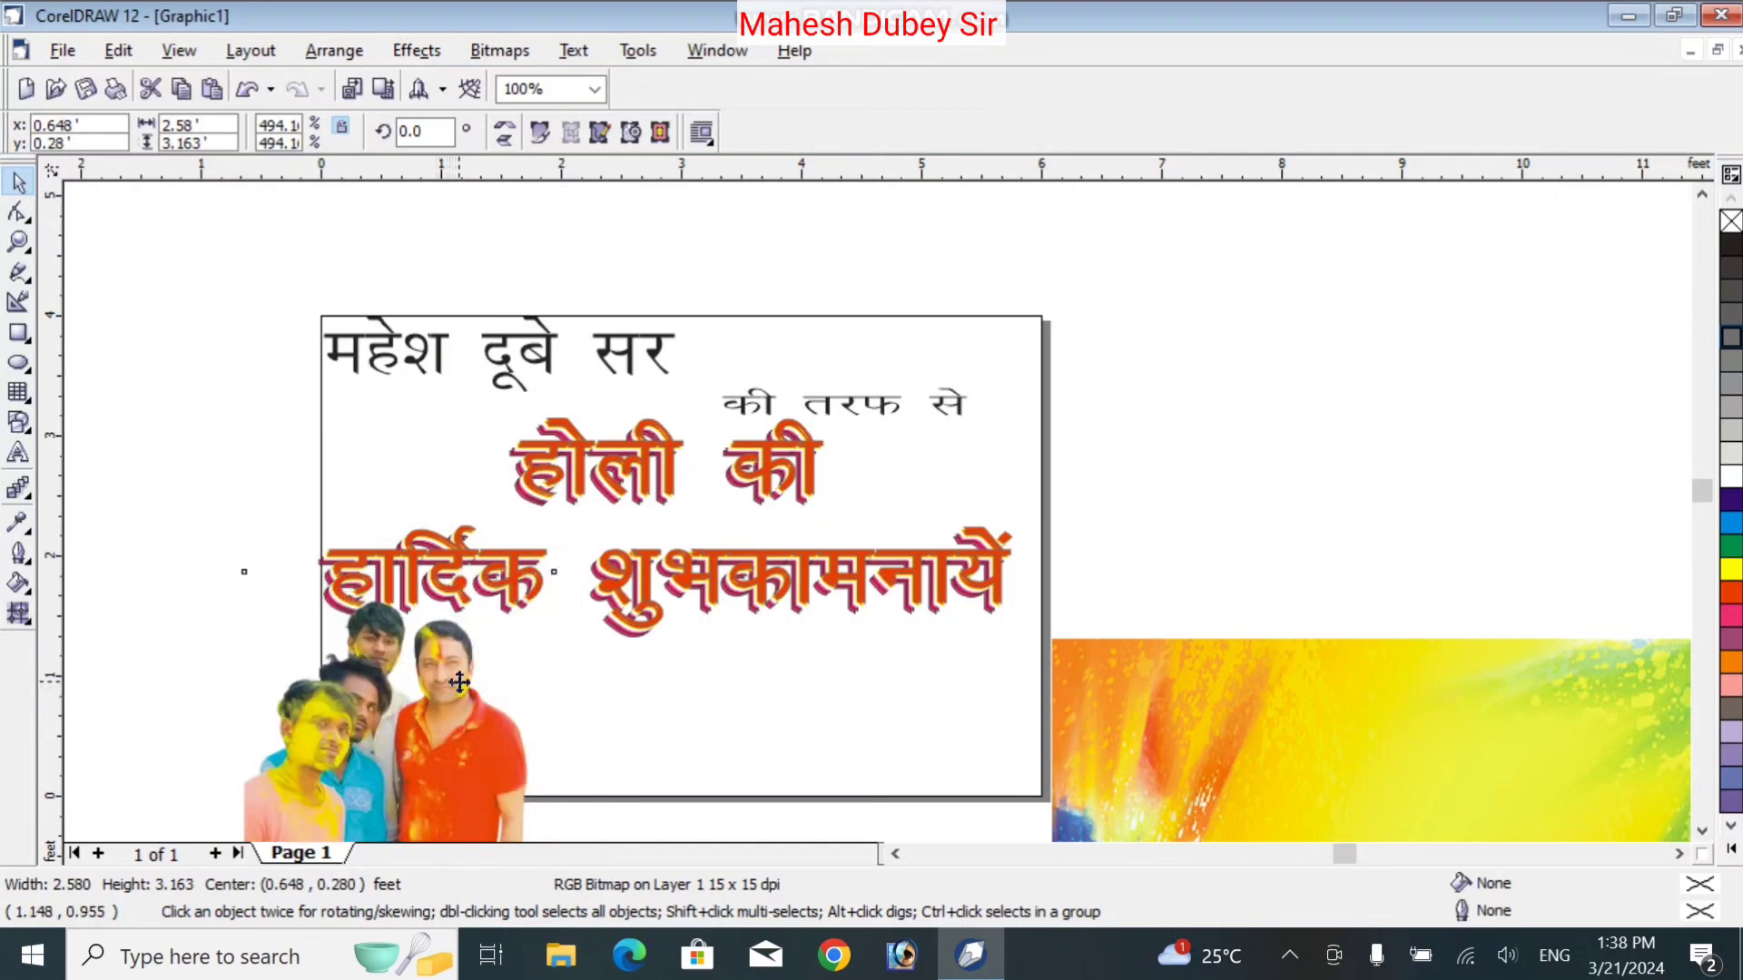
left_click_drag(459, 683, 334, 432)
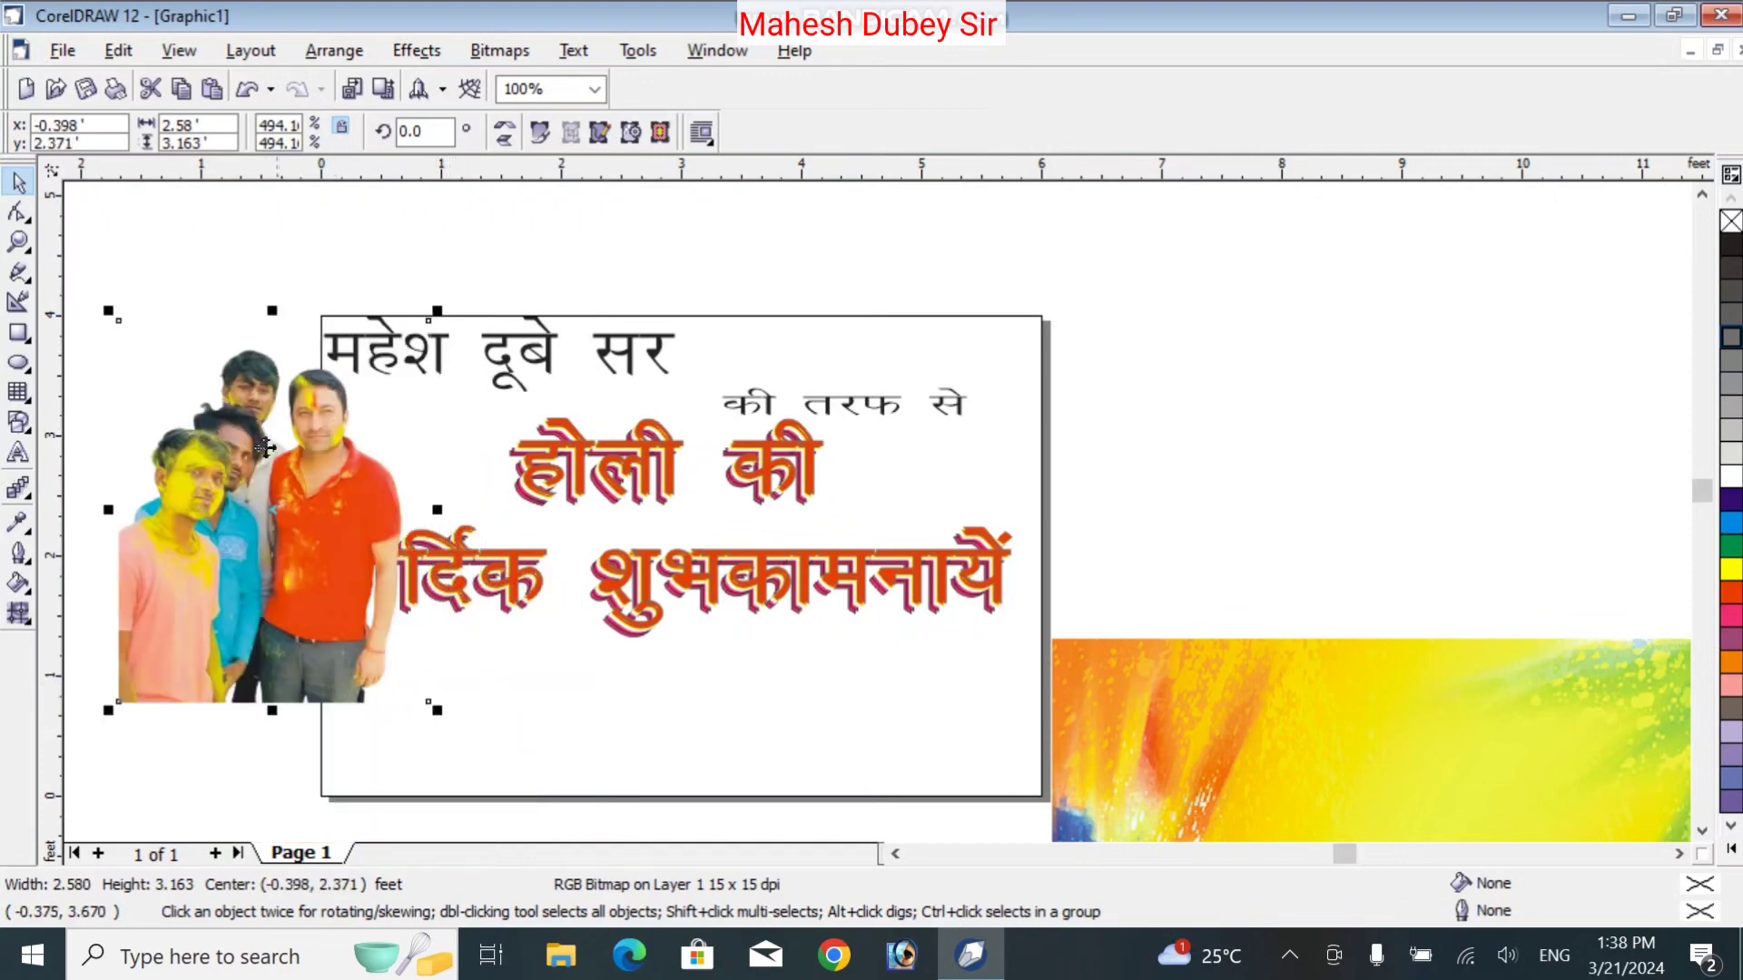
Open the Shape tool flyout in the toolbox
left_click(30, 222)
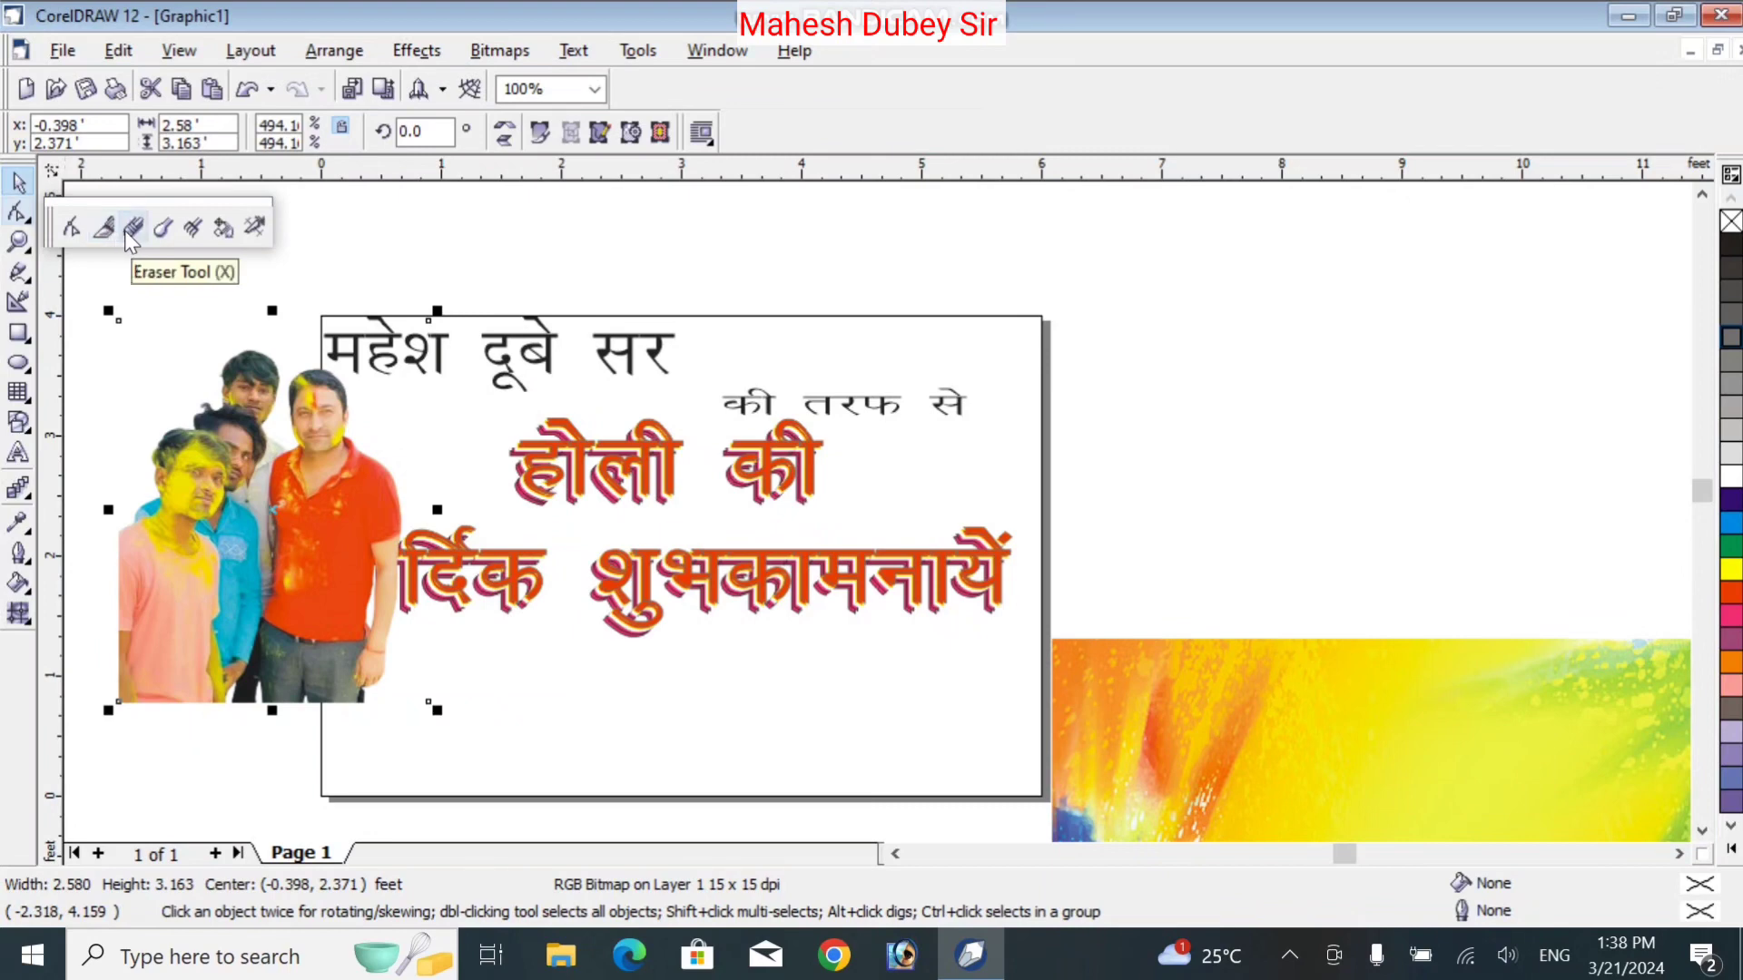
left_click(273, 466)
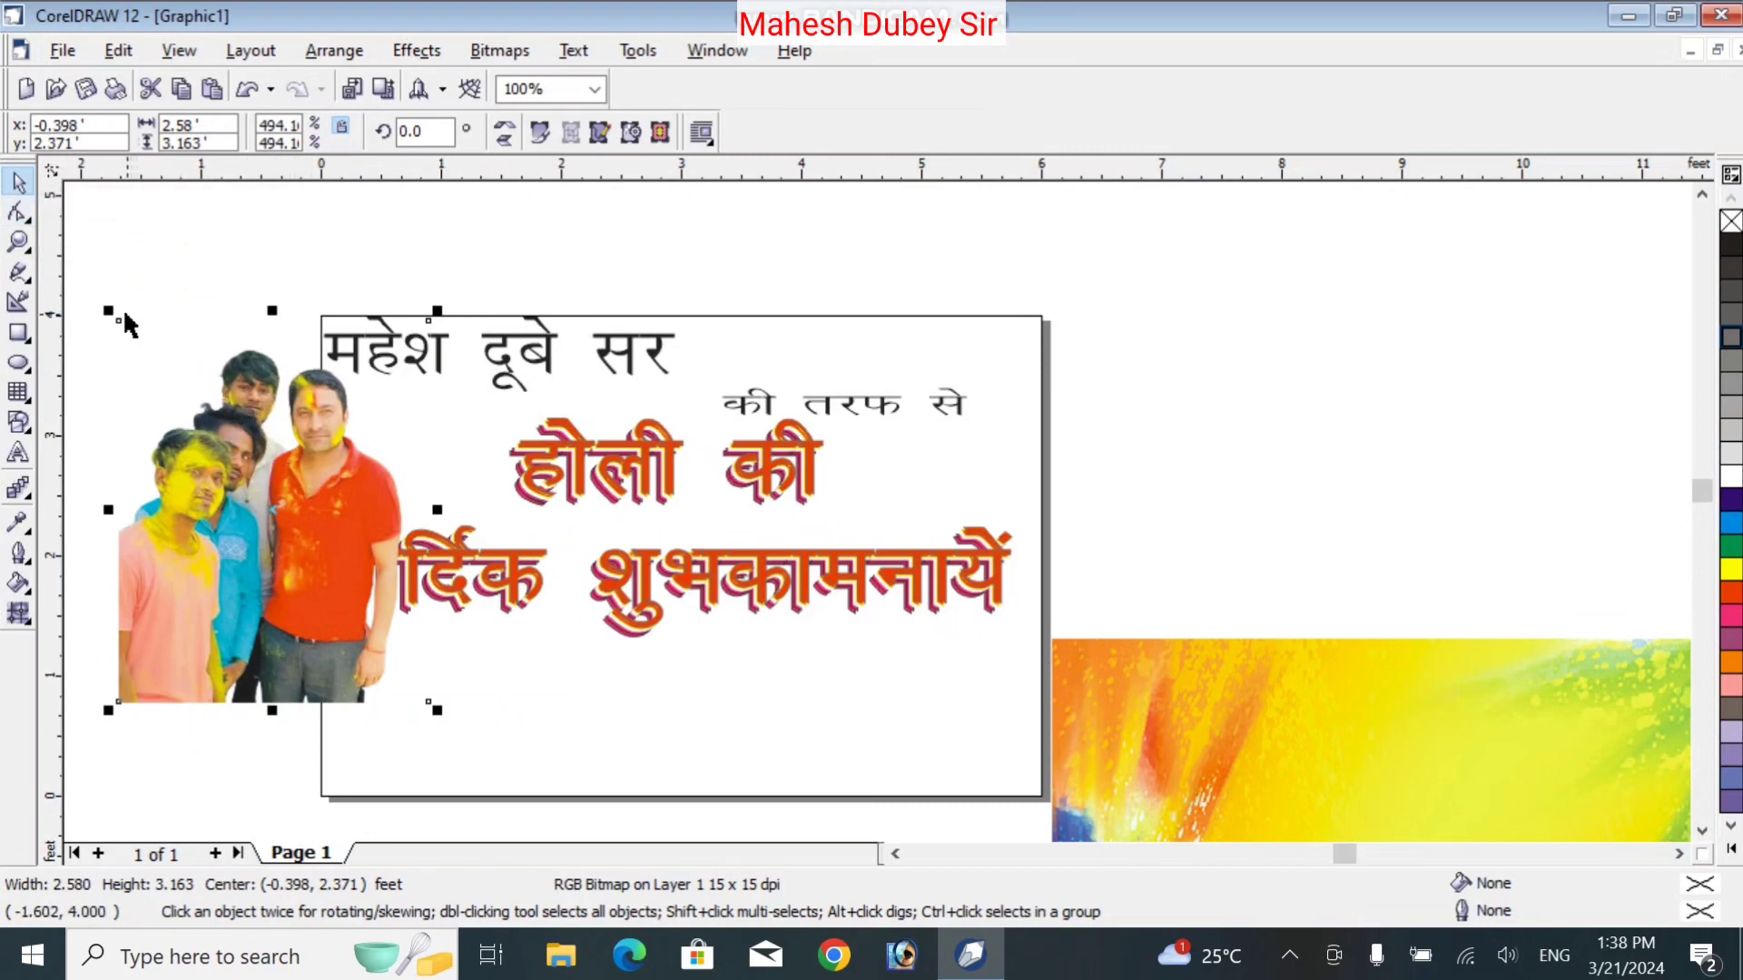
left_click(20, 216)
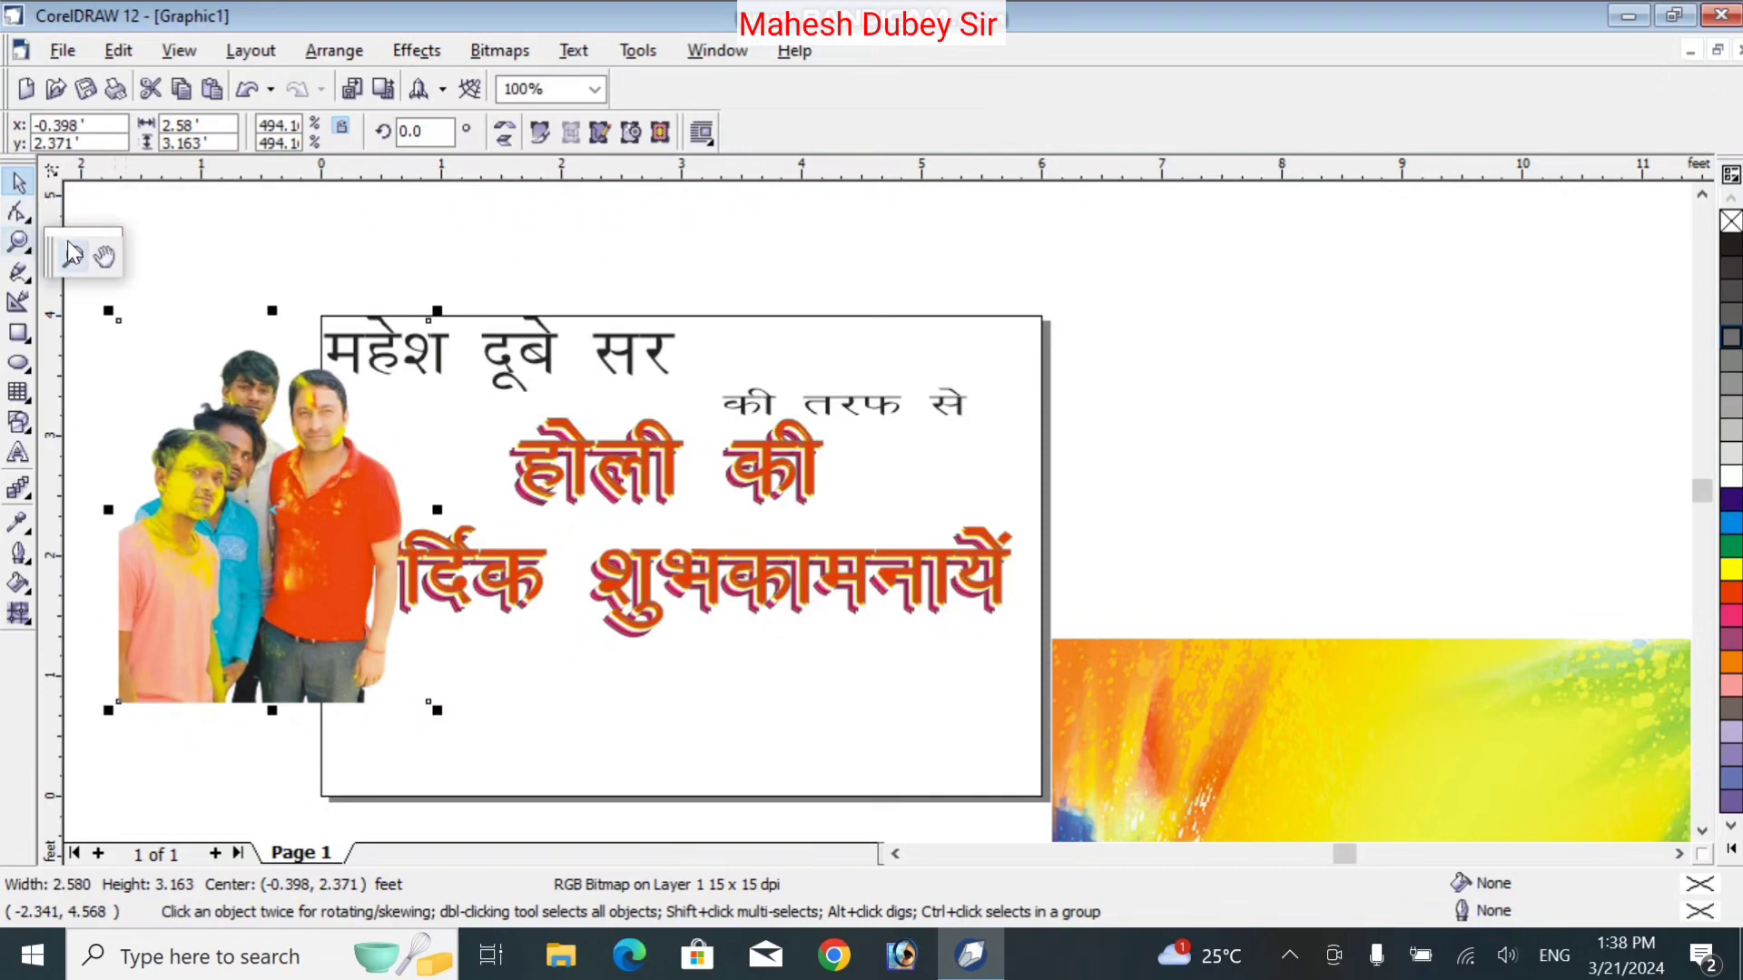
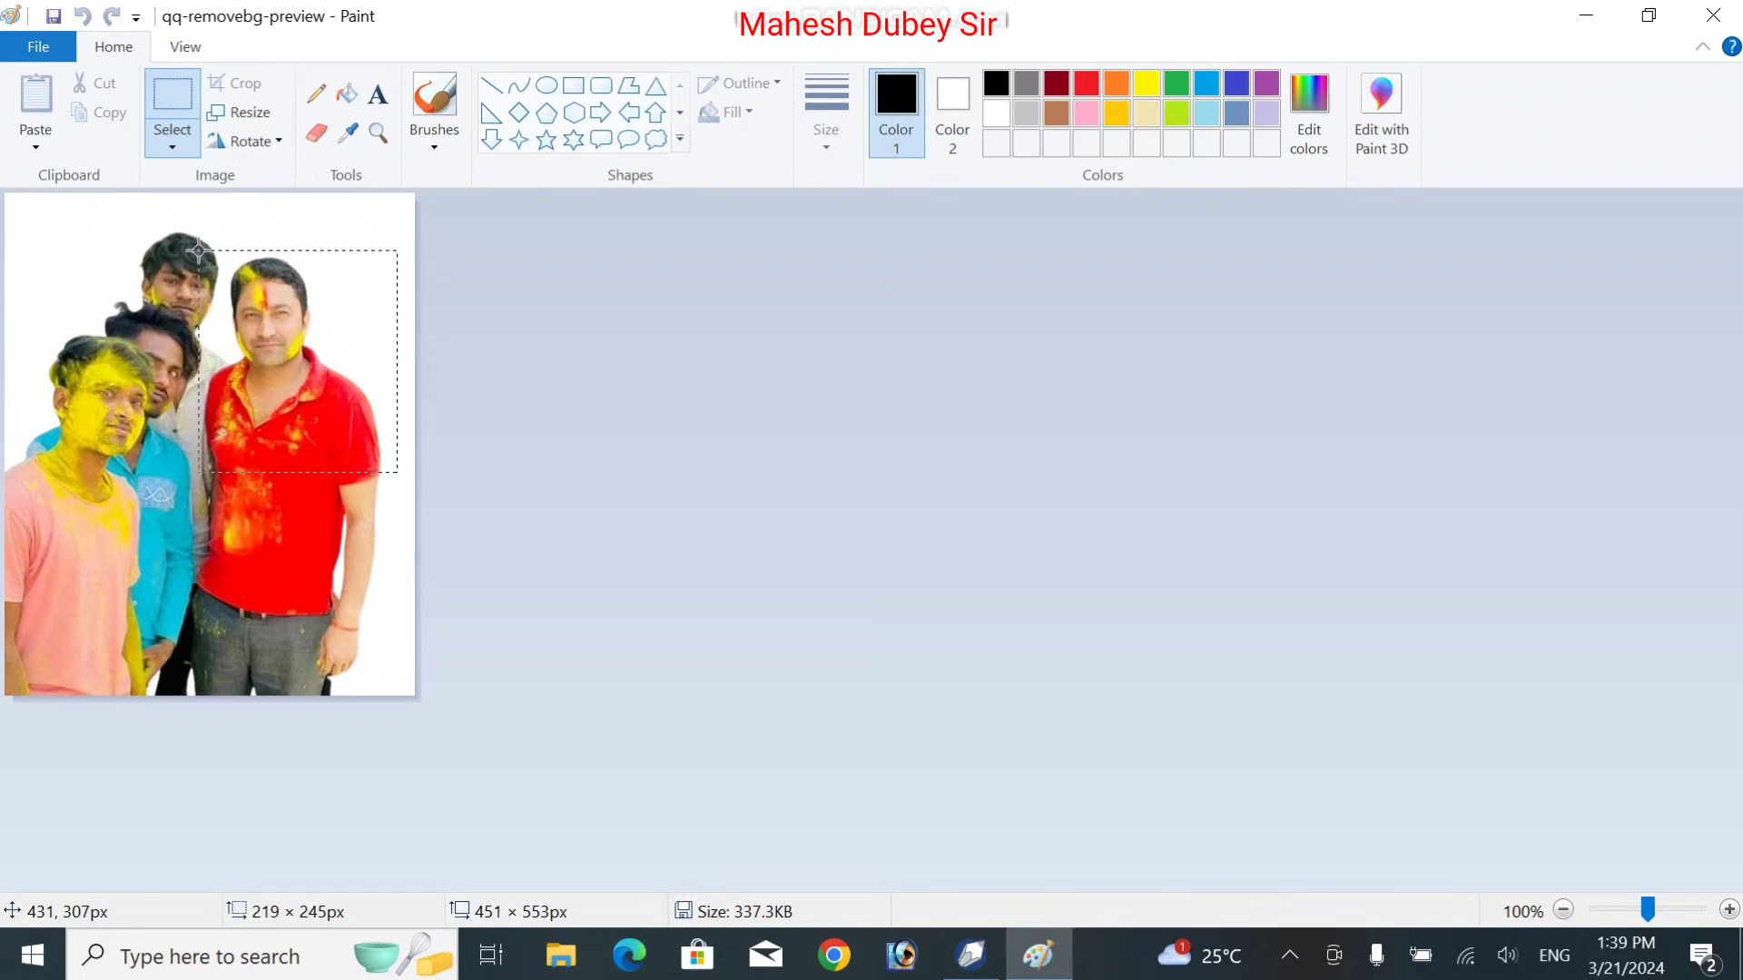
Crop the photo to the man in the red shirt and whiten the neighbour's sliver at the left edge
left_click_drag(199, 251, 199, 251)
left_click(245, 87)
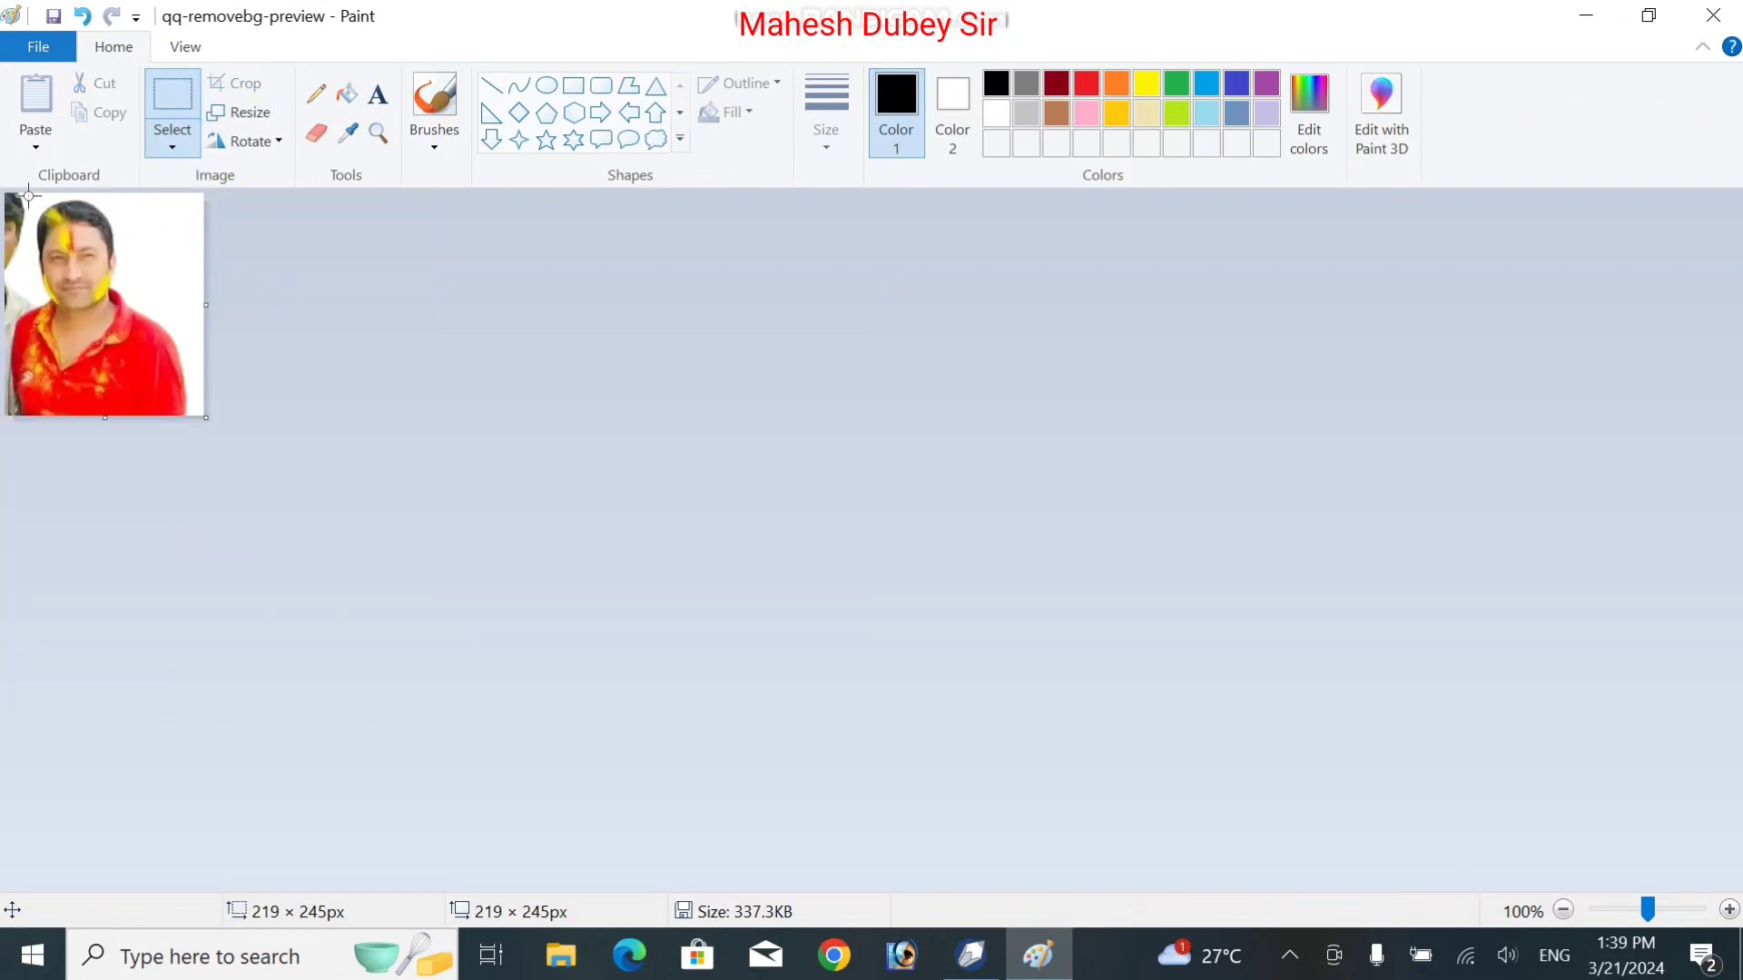
left_click(169, 143)
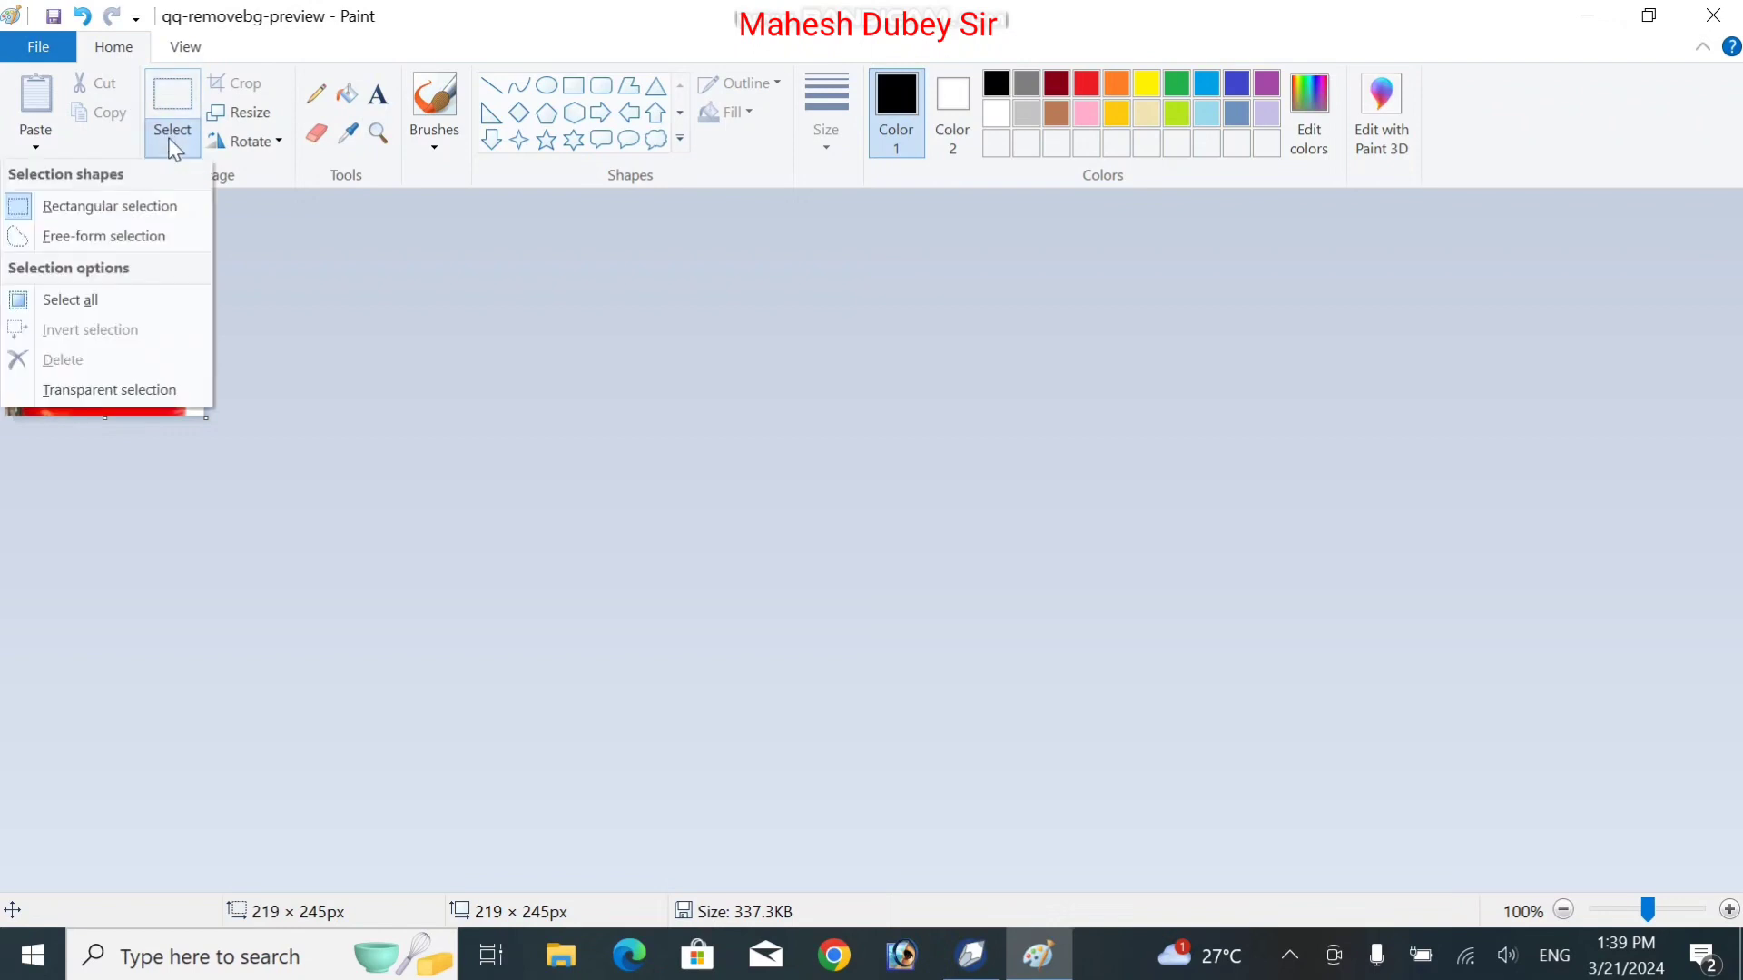
left_click(107, 238)
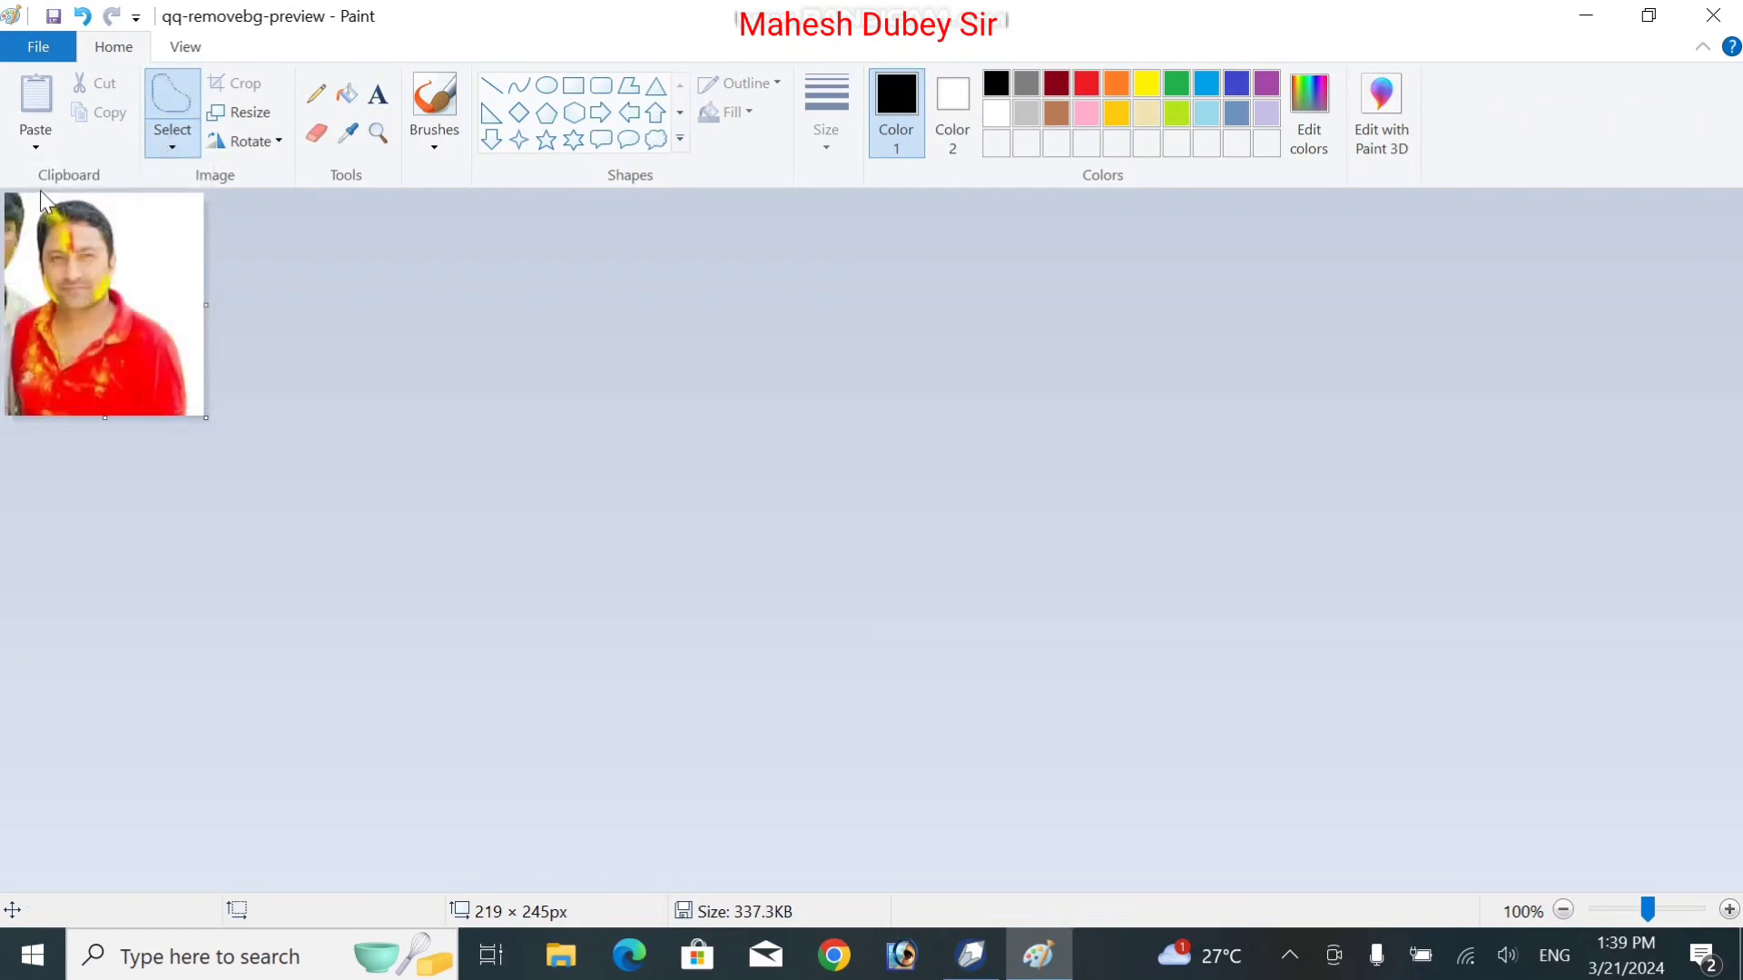
left_click_drag(39, 193, 20, 311)
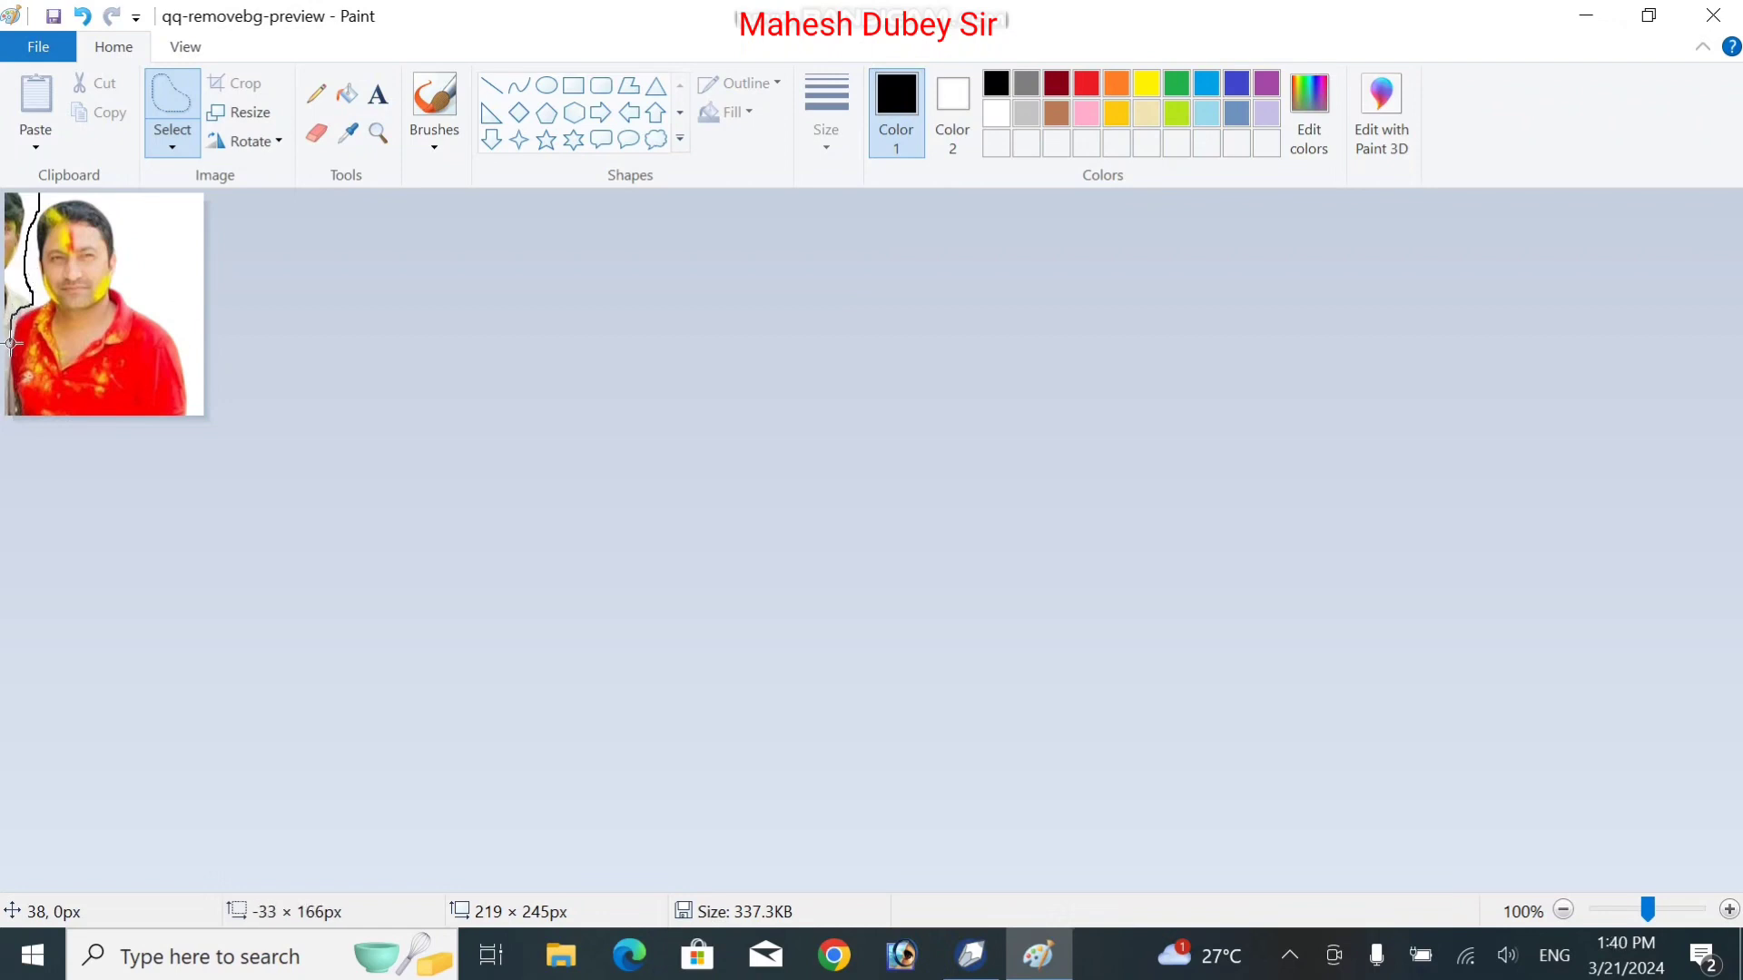
left_click_drag(11, 418, 5, 419)
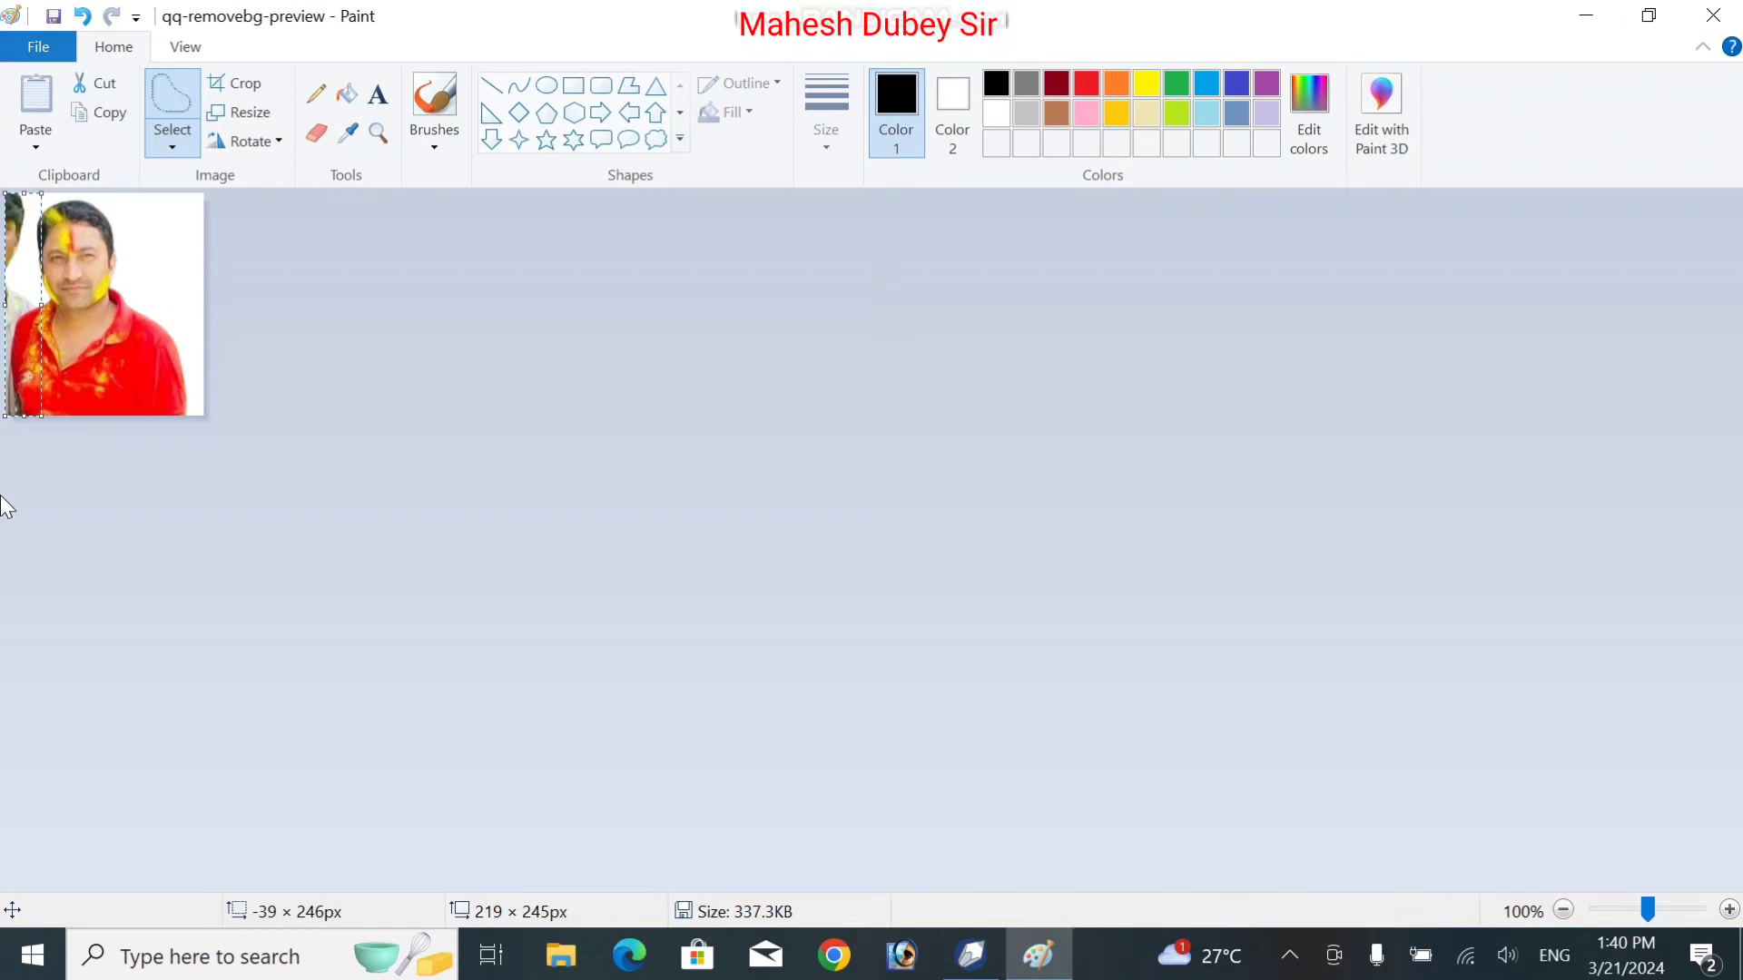
key("Delete")
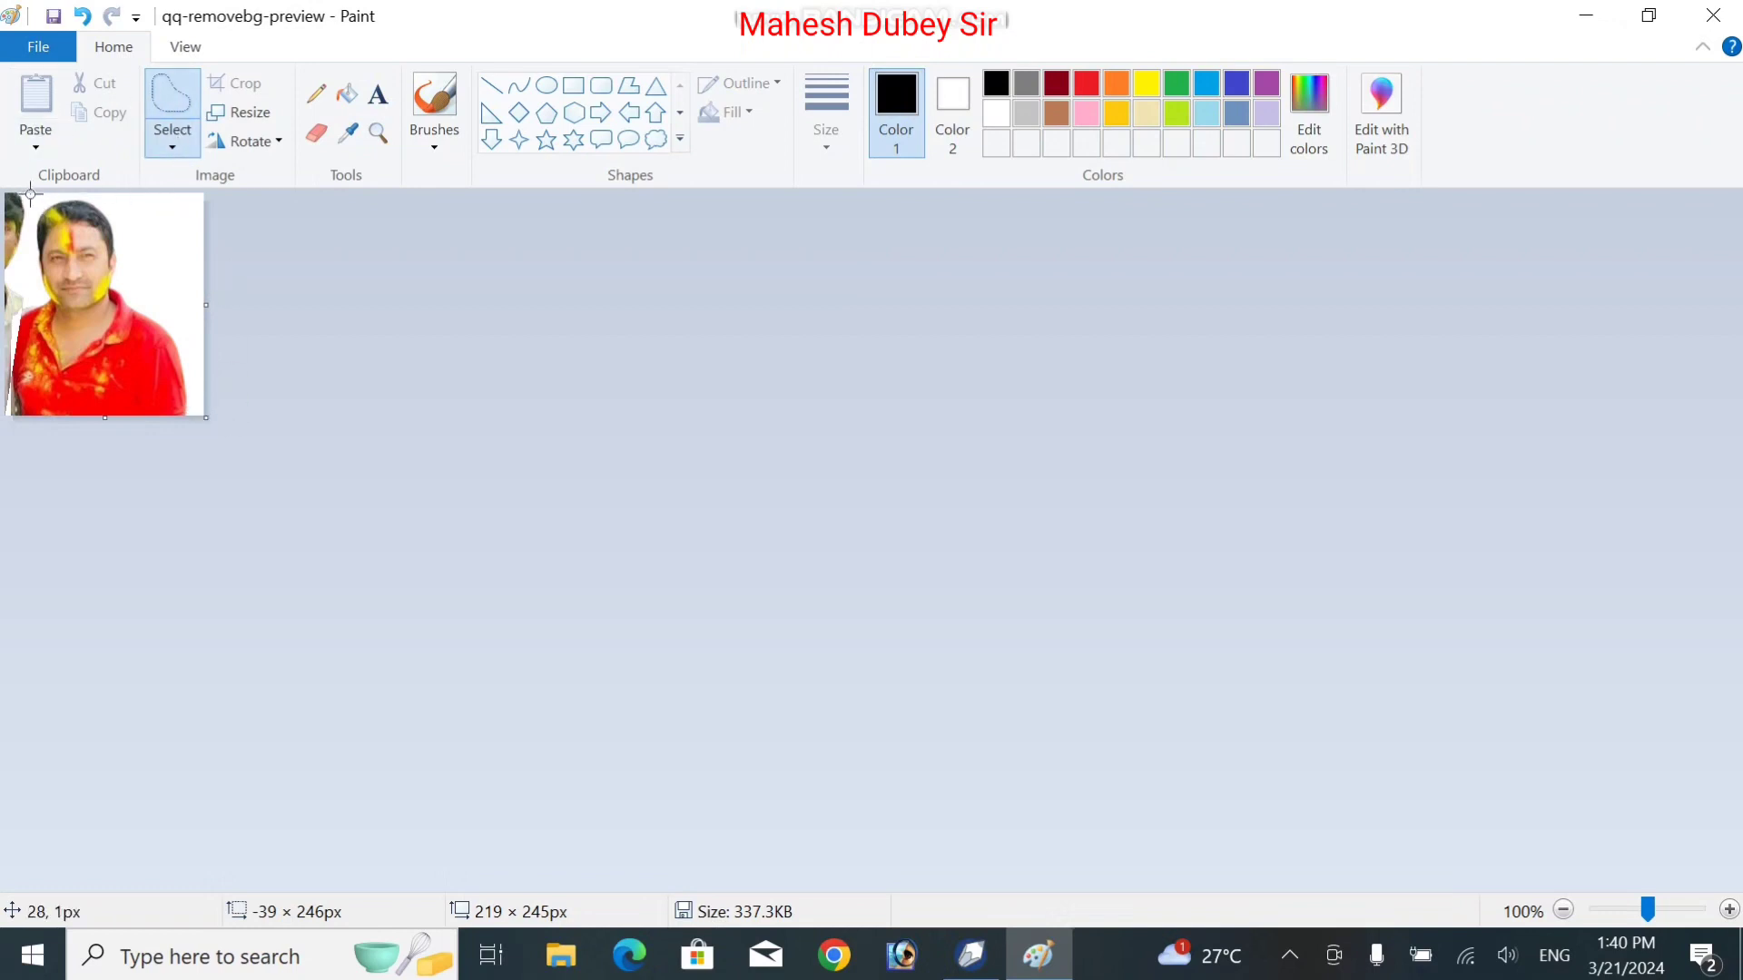
Whiten the leftover fragment along the left edge and trim the canvas to 192 × 236 px
mouse_move(25, 194)
left_mouse_down()
mouse_move(1, 430)
mouse_move(4, 290)
left_mouse_up()
left_click_drag(3, 186, 27, 188)
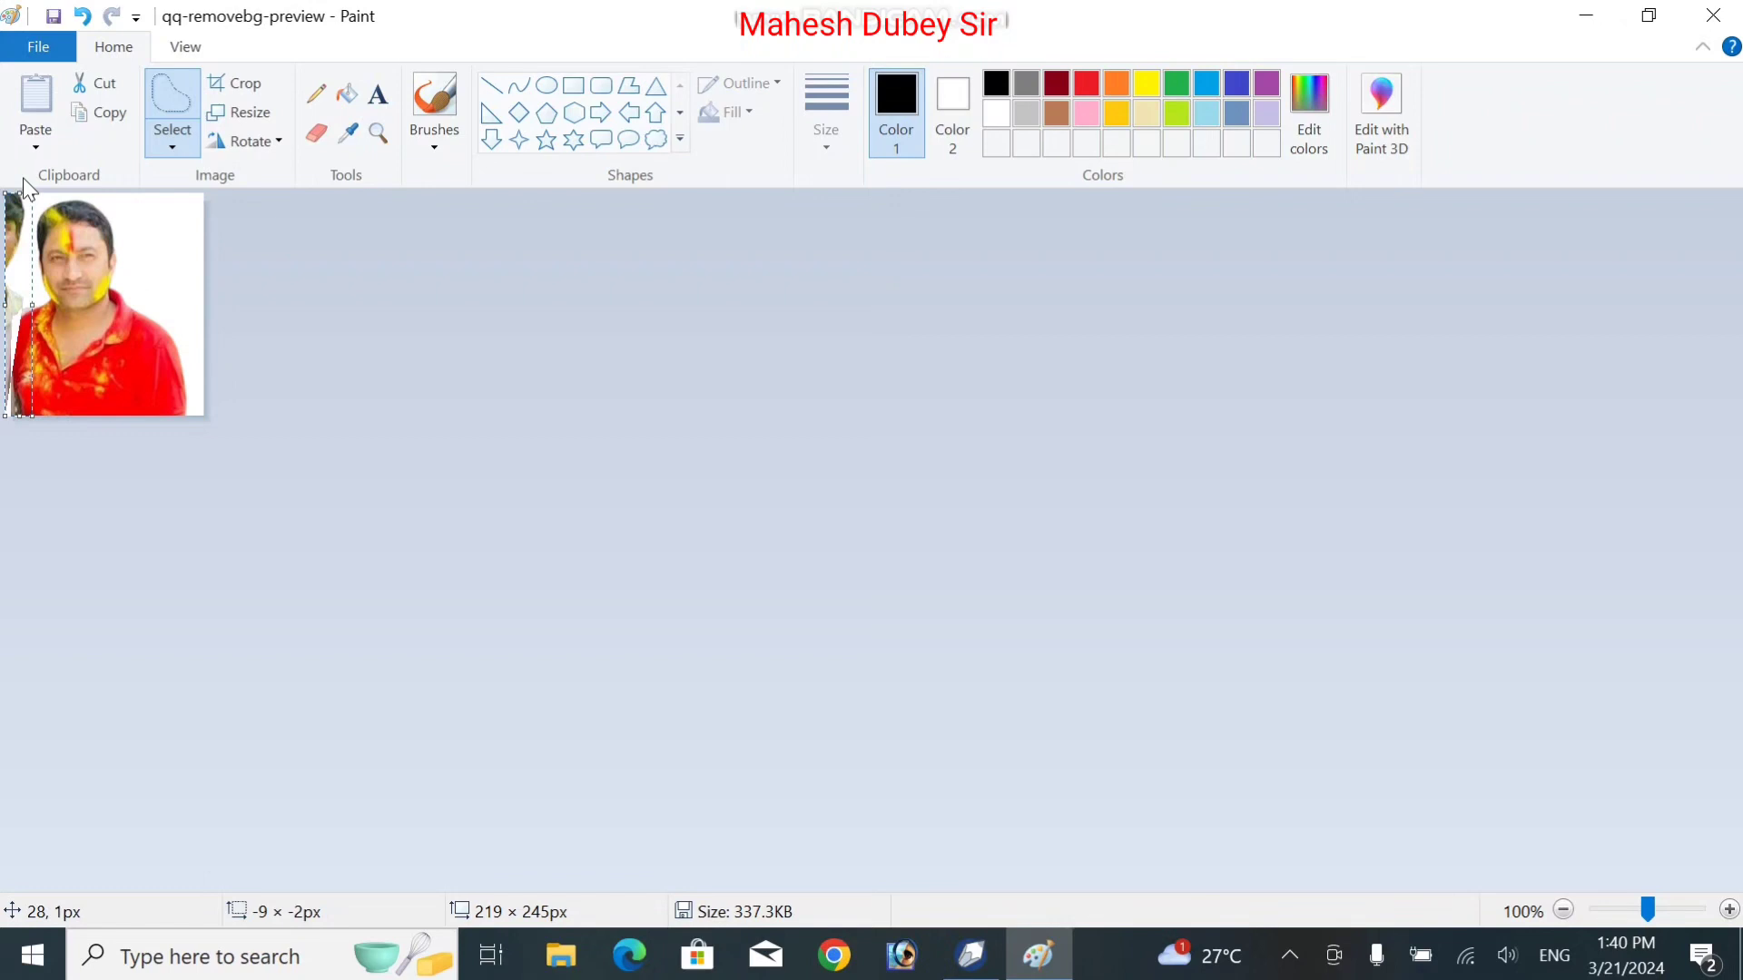
key("Delete")
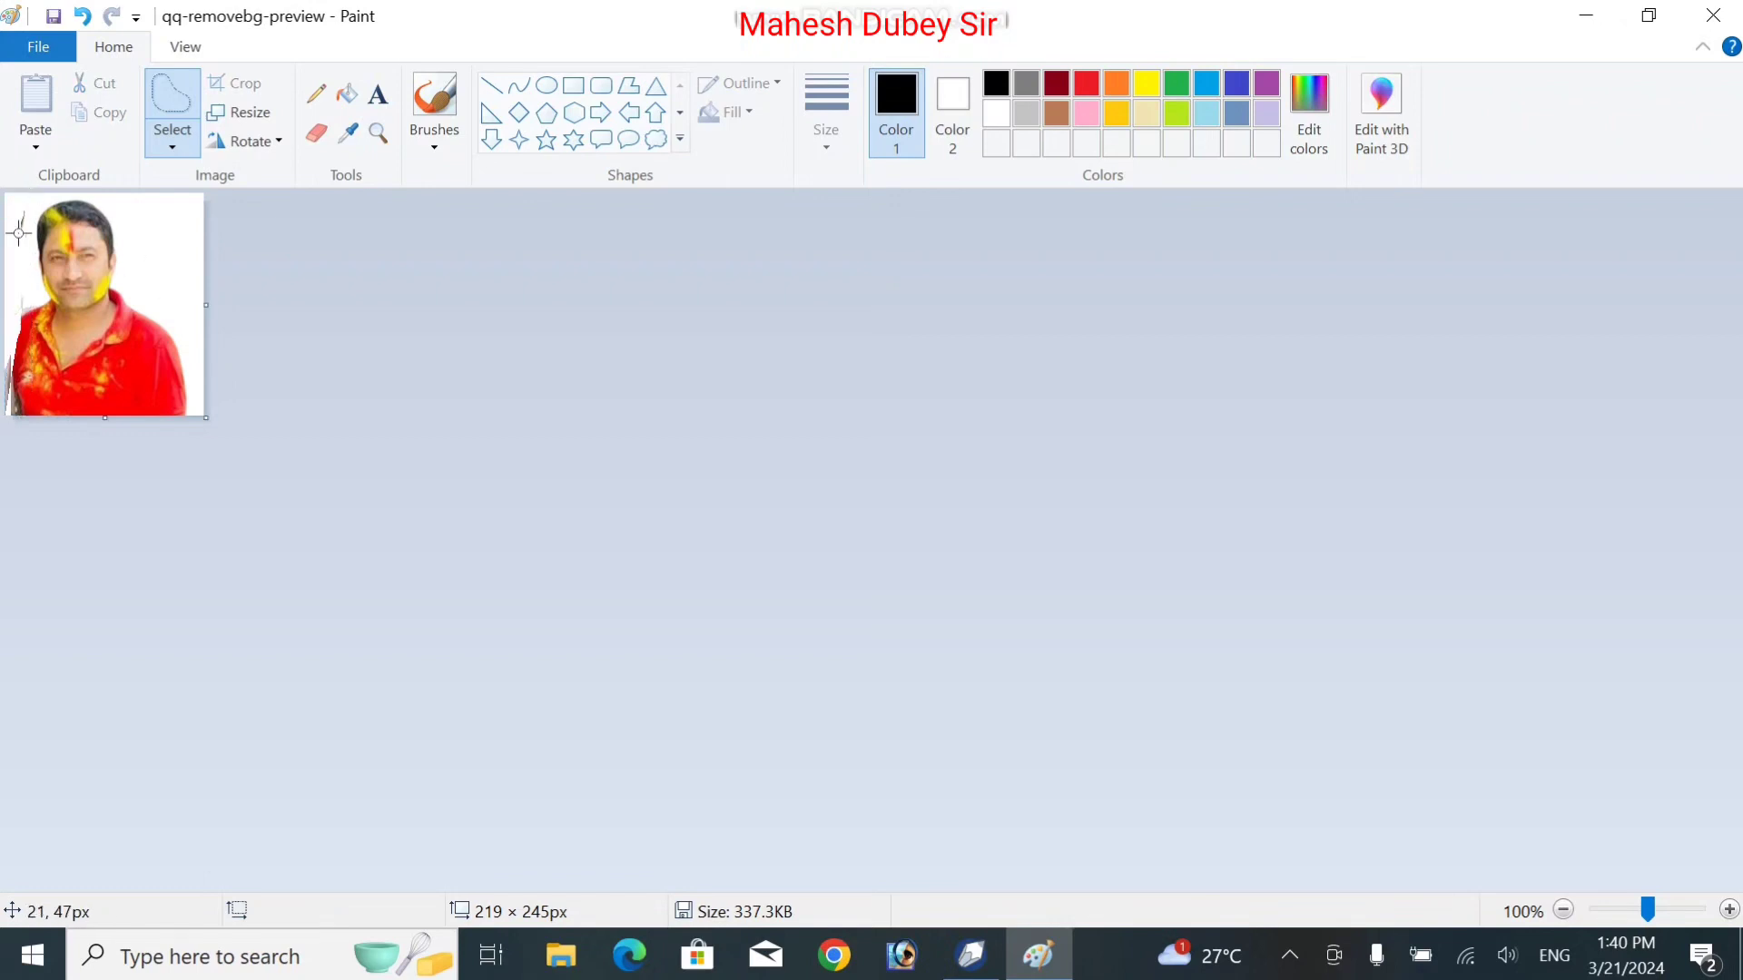
mouse_move(9, 216)
left_mouse_down()
mouse_move(18, 245)
mouse_move(8, 188)
left_mouse_up()
left_click(9, 190)
left_click_drag(32, 319, 22, 319)
left_click(25, 317)
mouse_move(23, 284)
left_mouse_down()
mouse_move(33, 294)
mouse_move(11, 280)
left_mouse_up()
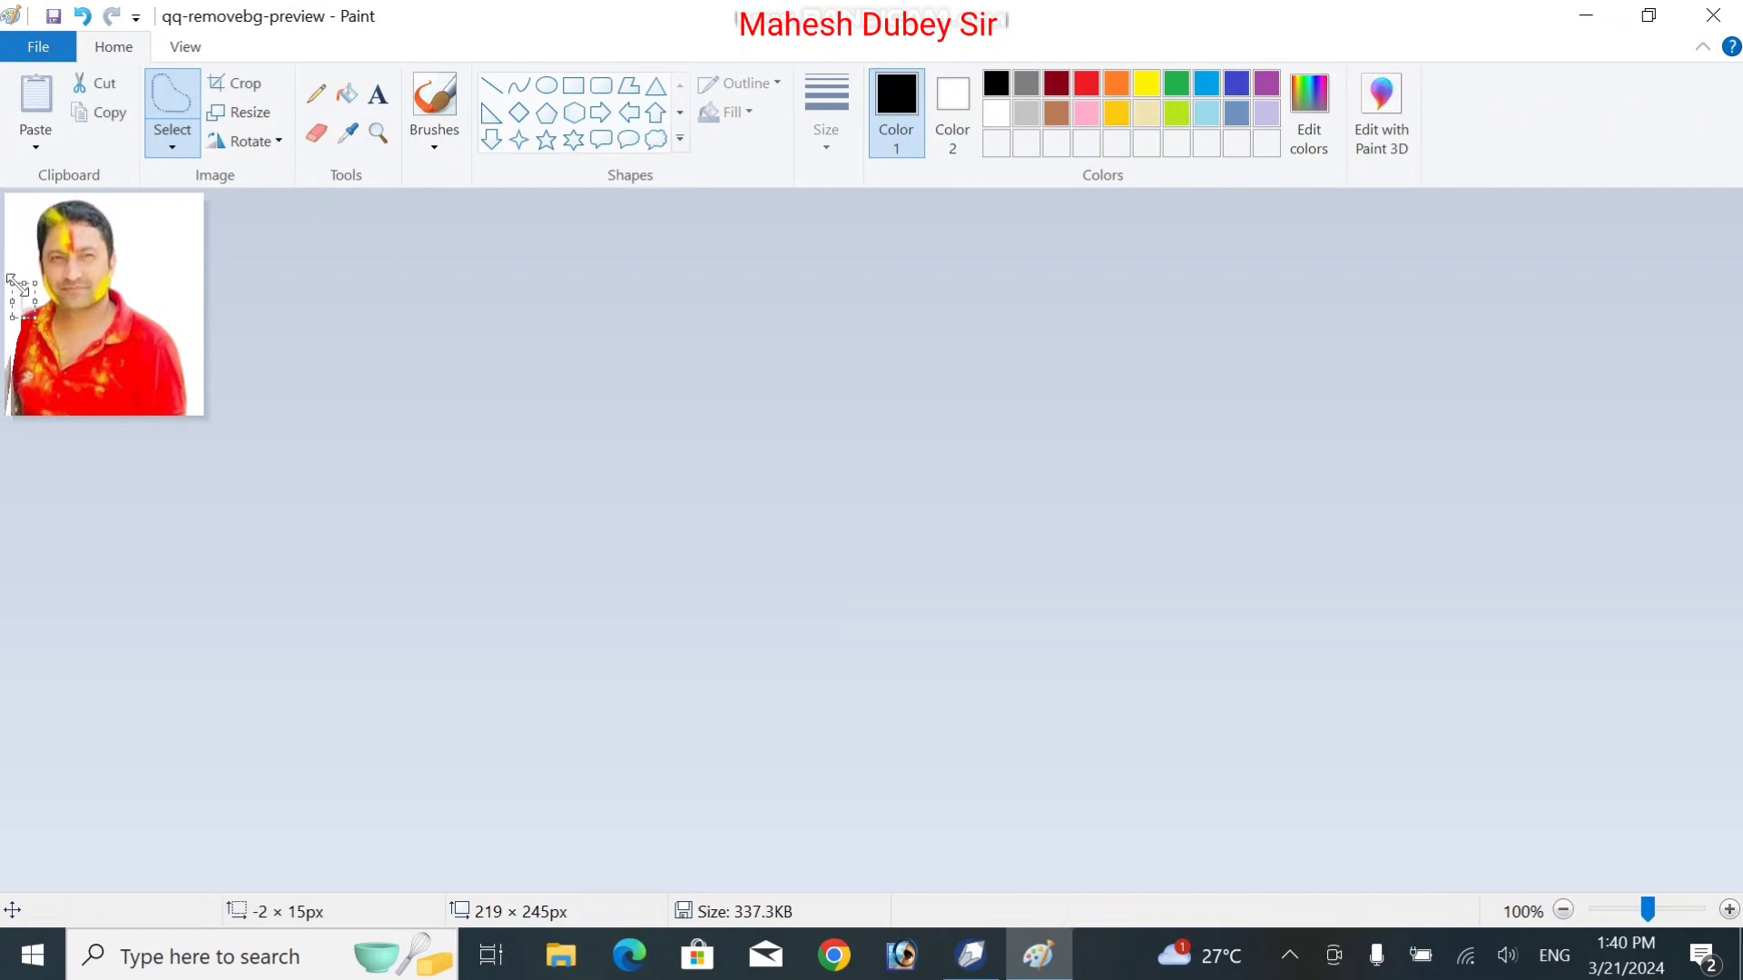
left_click(17, 286)
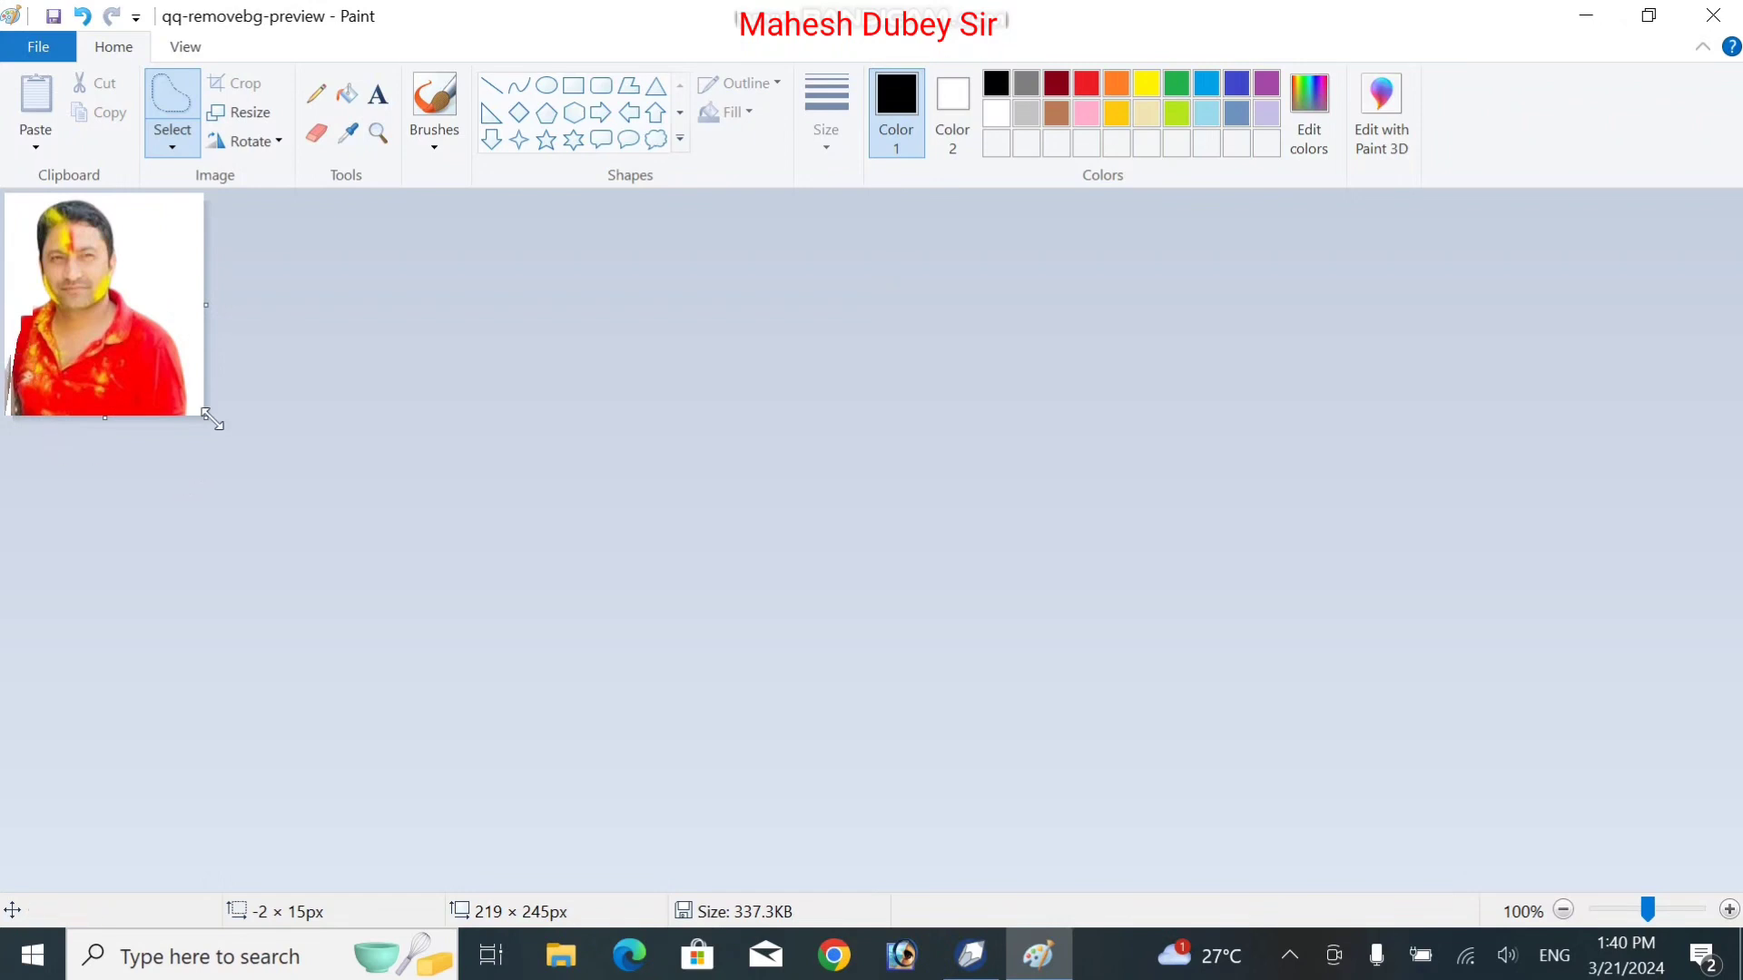
left_click_drag(212, 421, 181, 411)
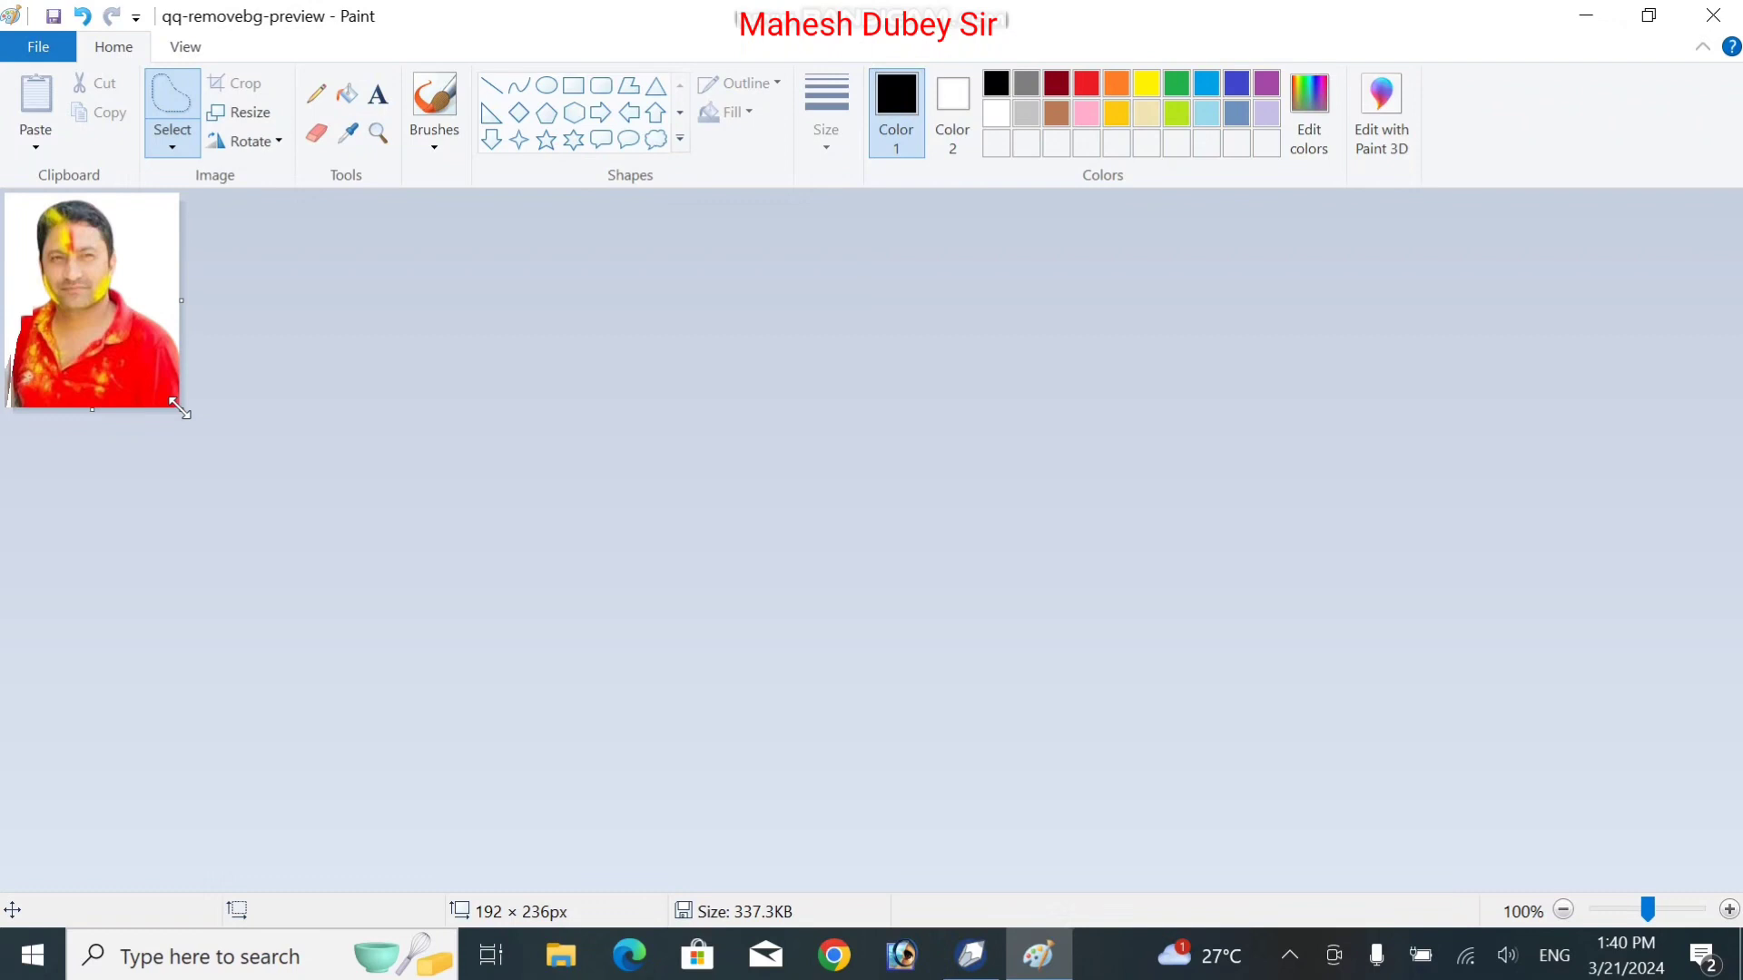
Save the trimmed portrait as JPEG 'qq-removebg-preview' on the Desktop, accepting the transparency warning
left_click(51, 50)
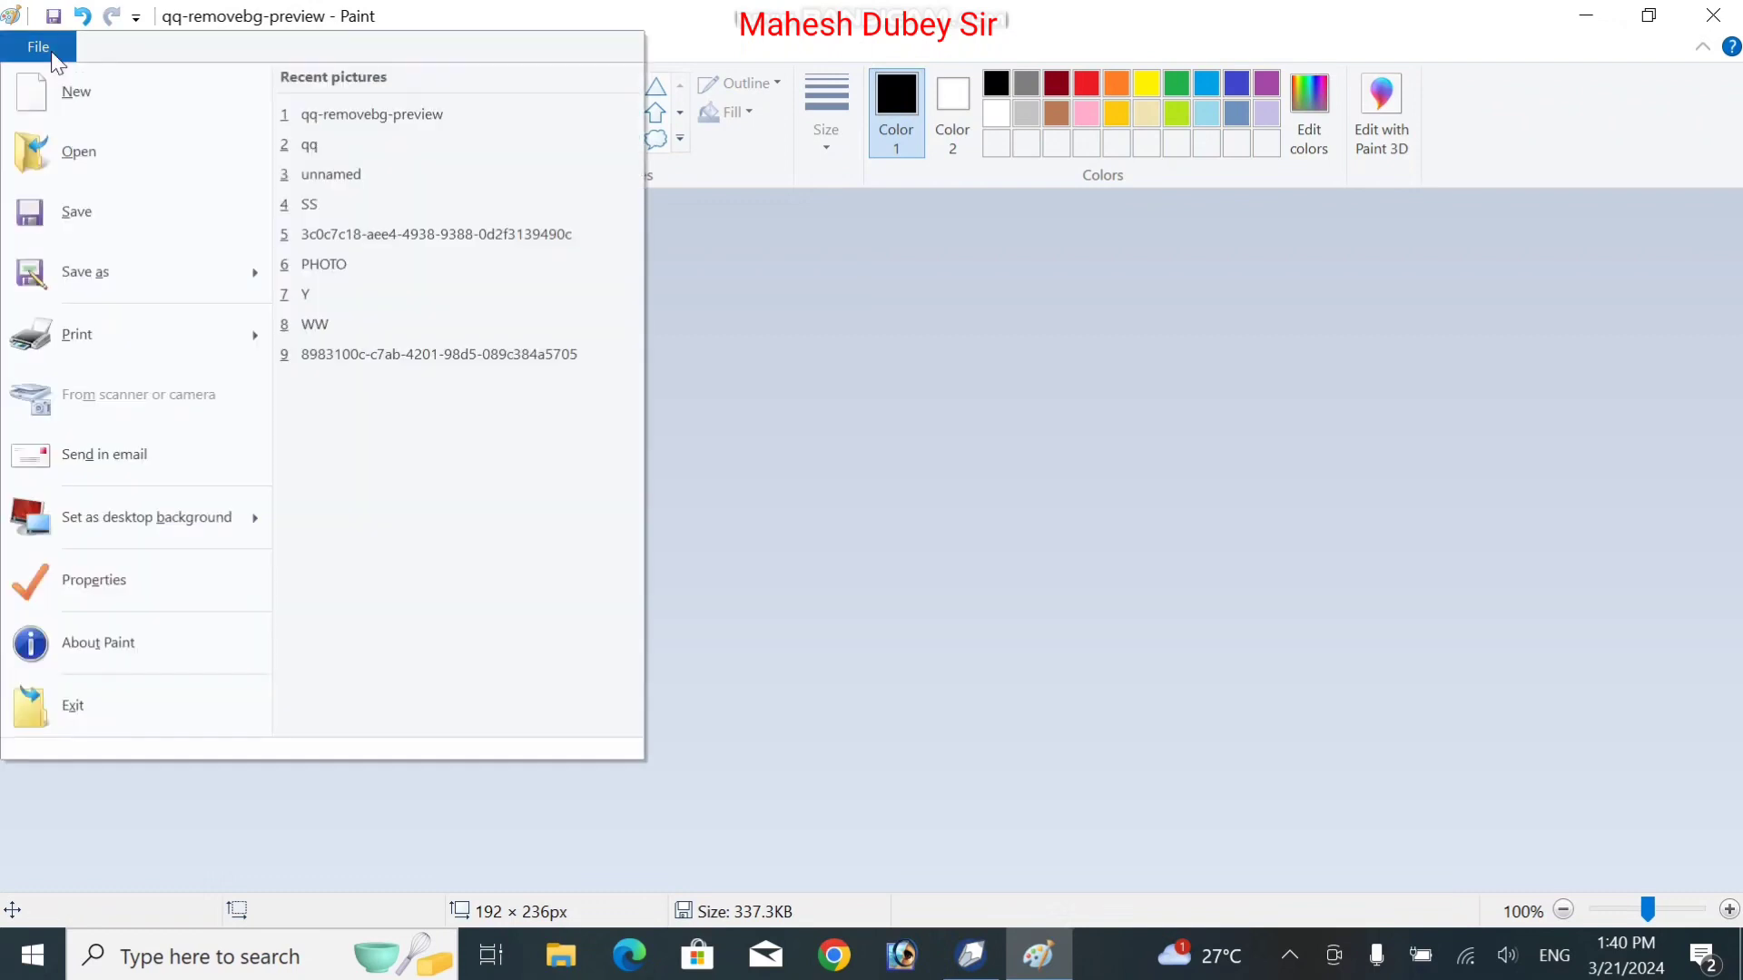
mouse_move(167, 272)
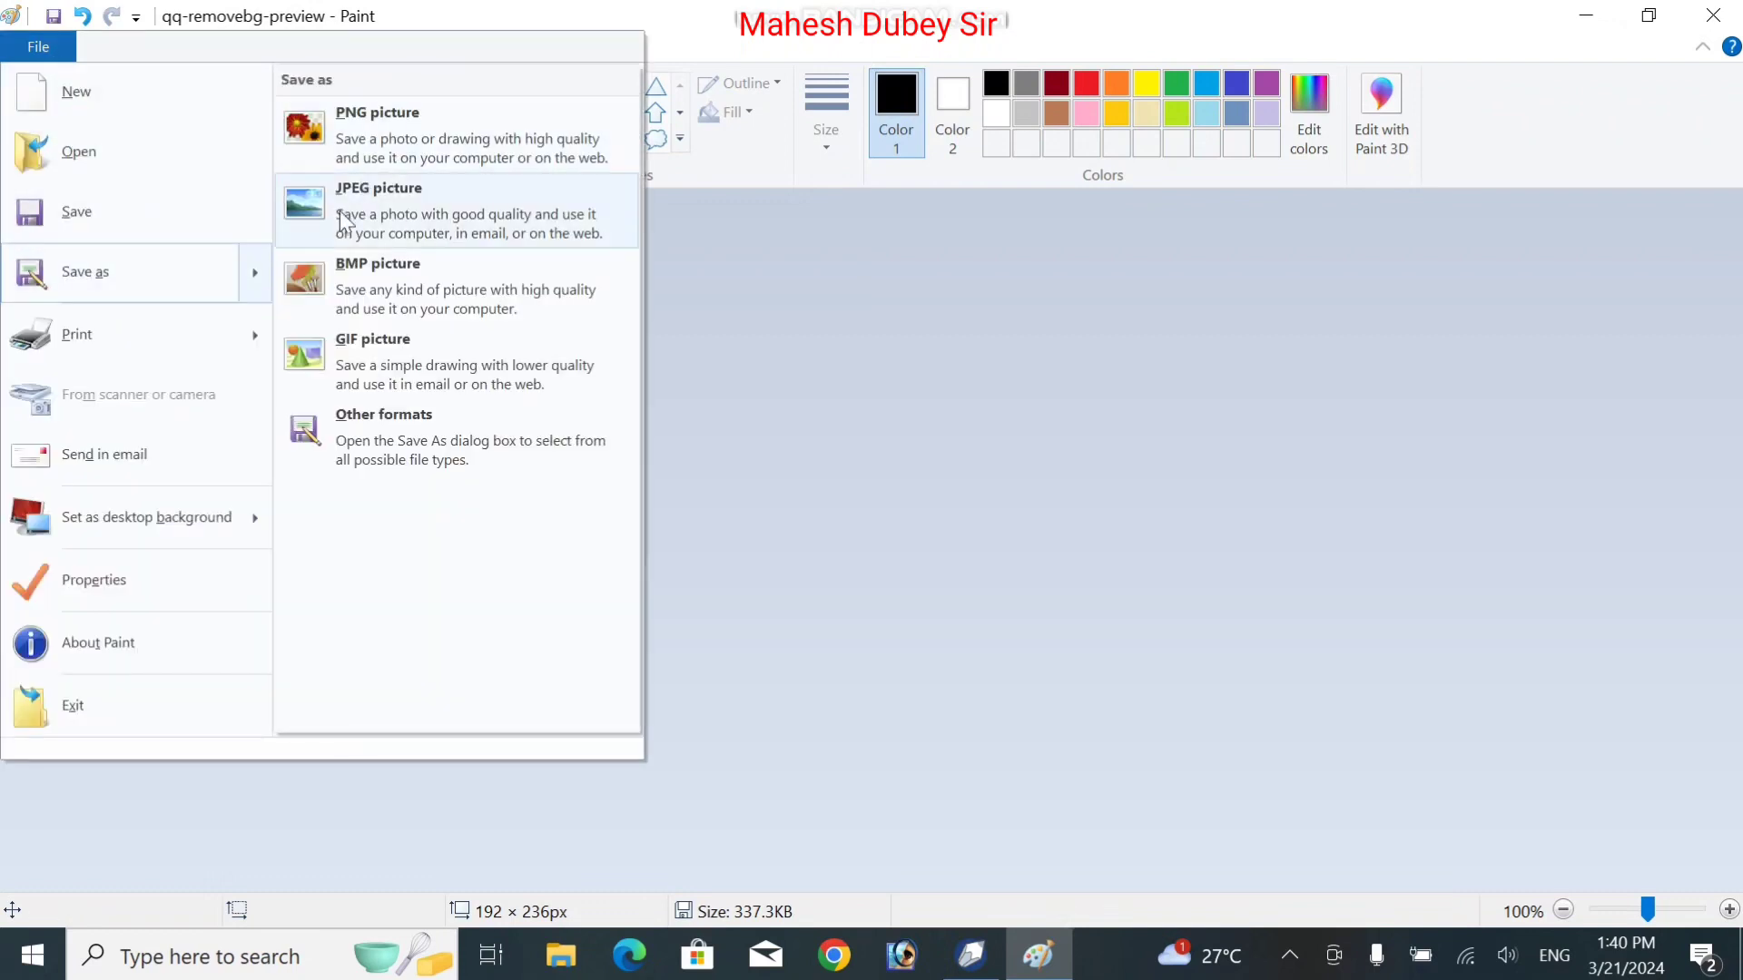
left_click(307, 209)
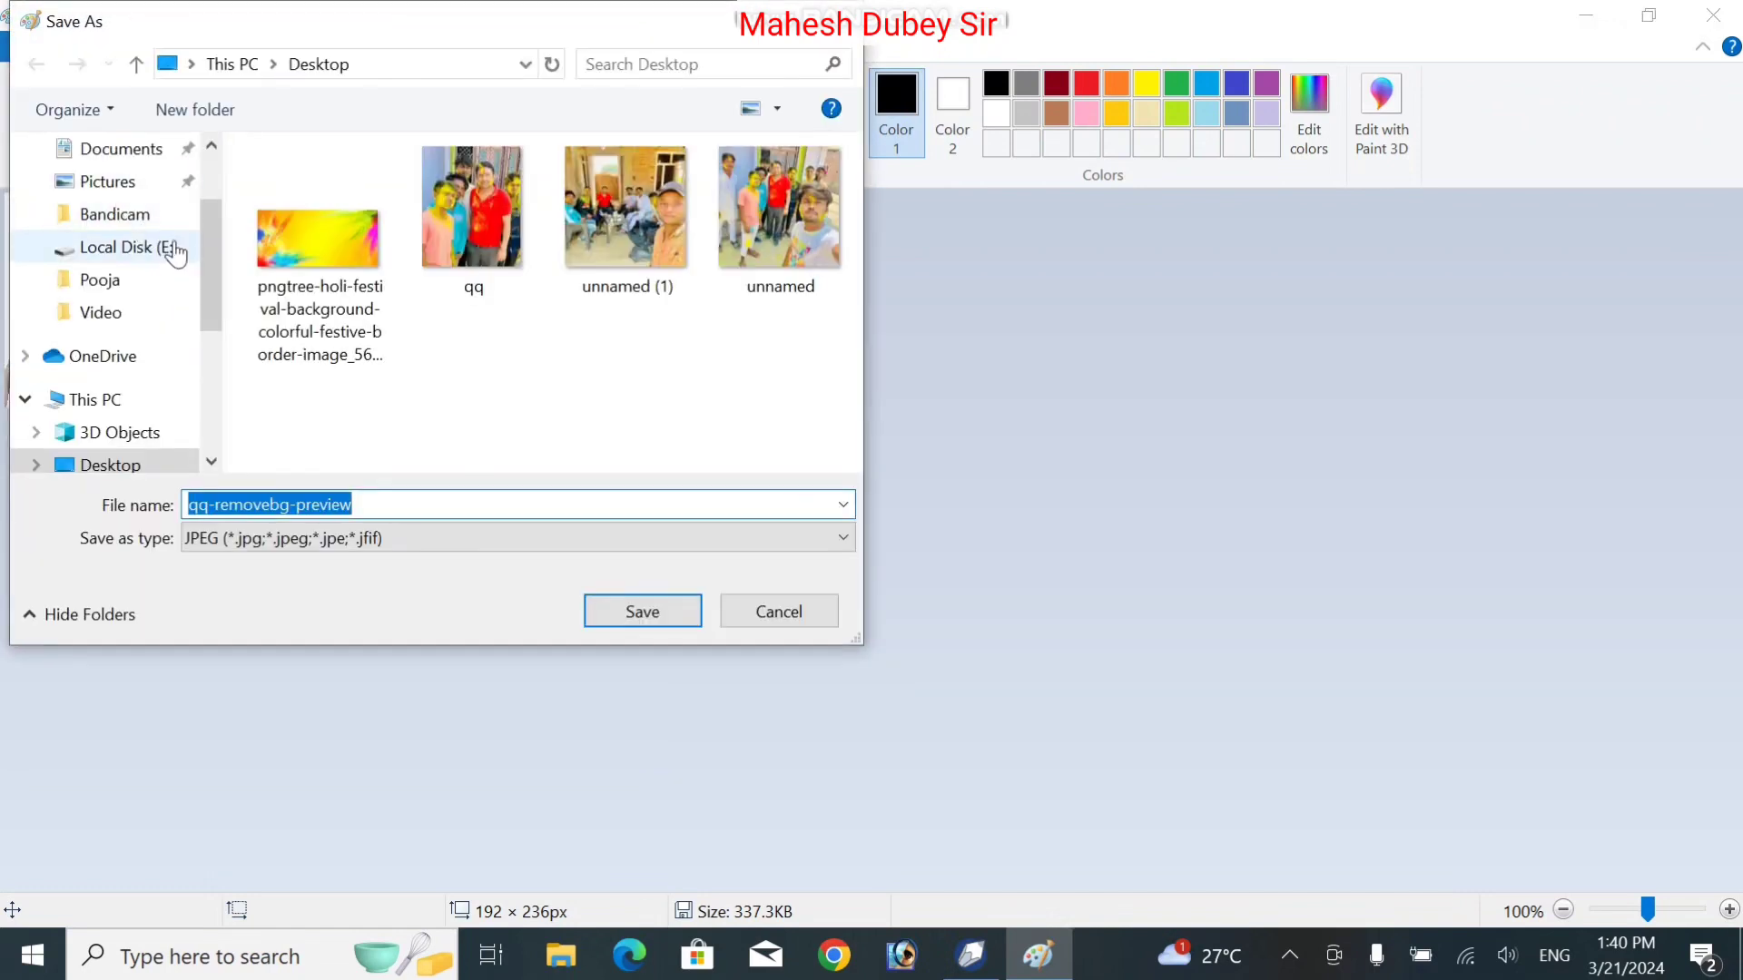
scroll(209, 225, "up", 1)
scroll(207, 225, "up", 1)
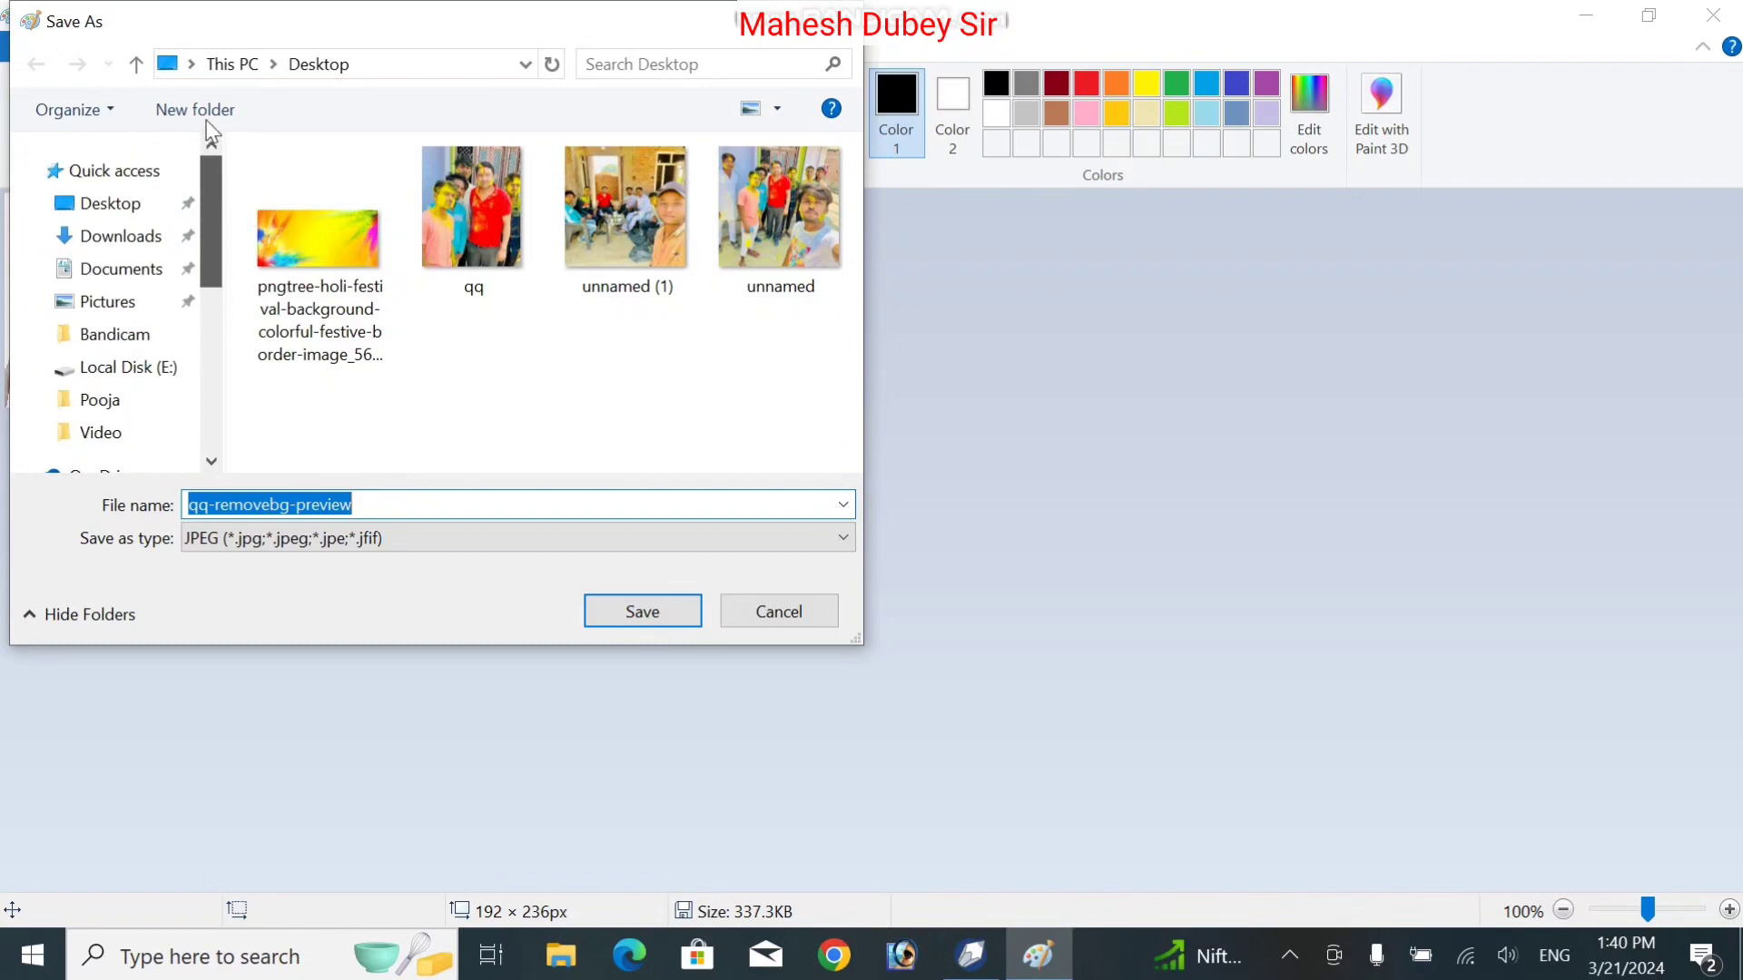
left_click(136, 203)
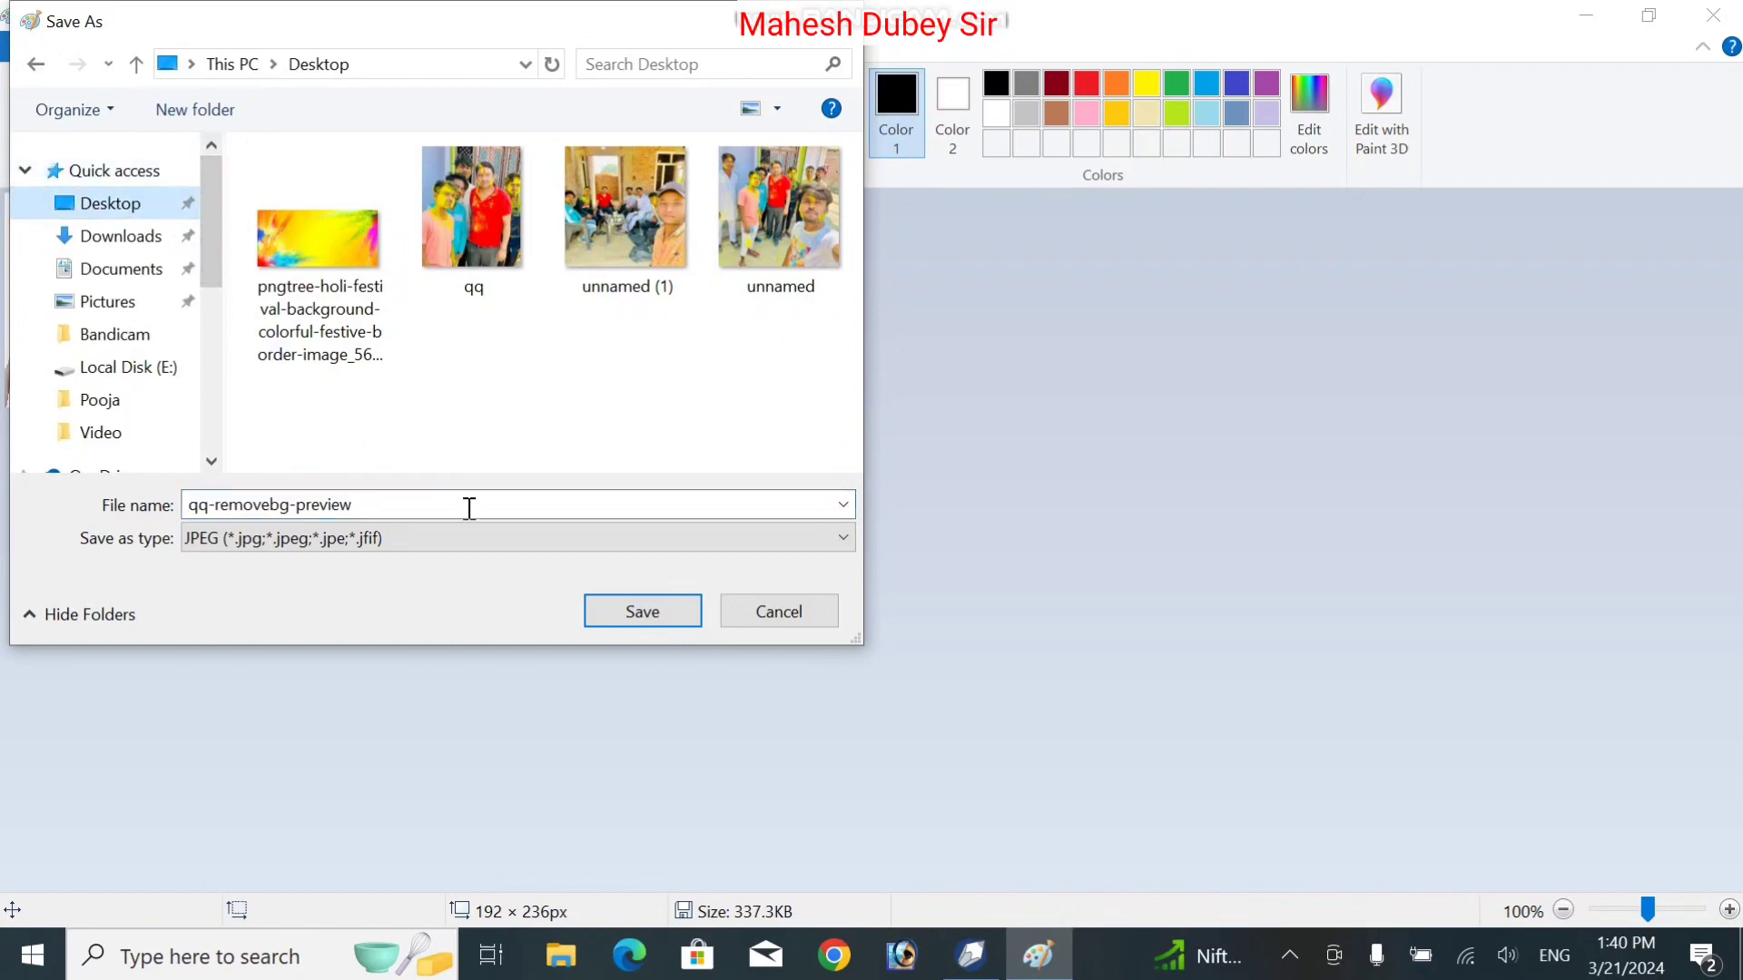
left_click(655, 619)
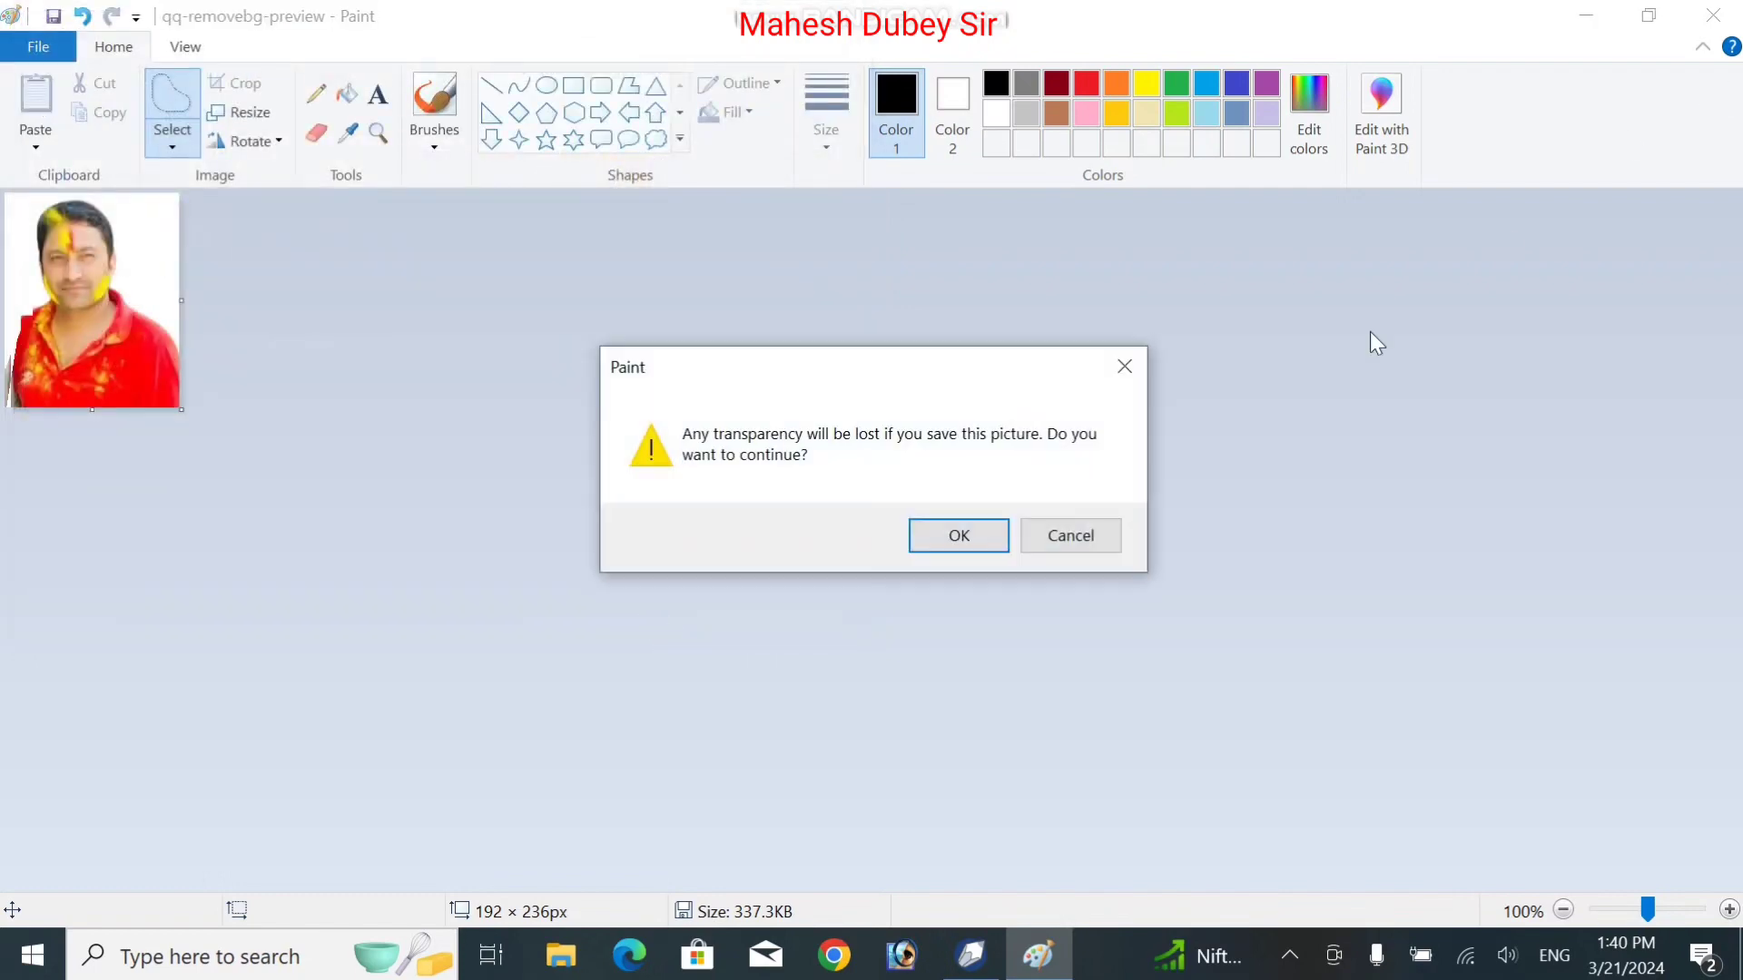
left_click(960, 536)
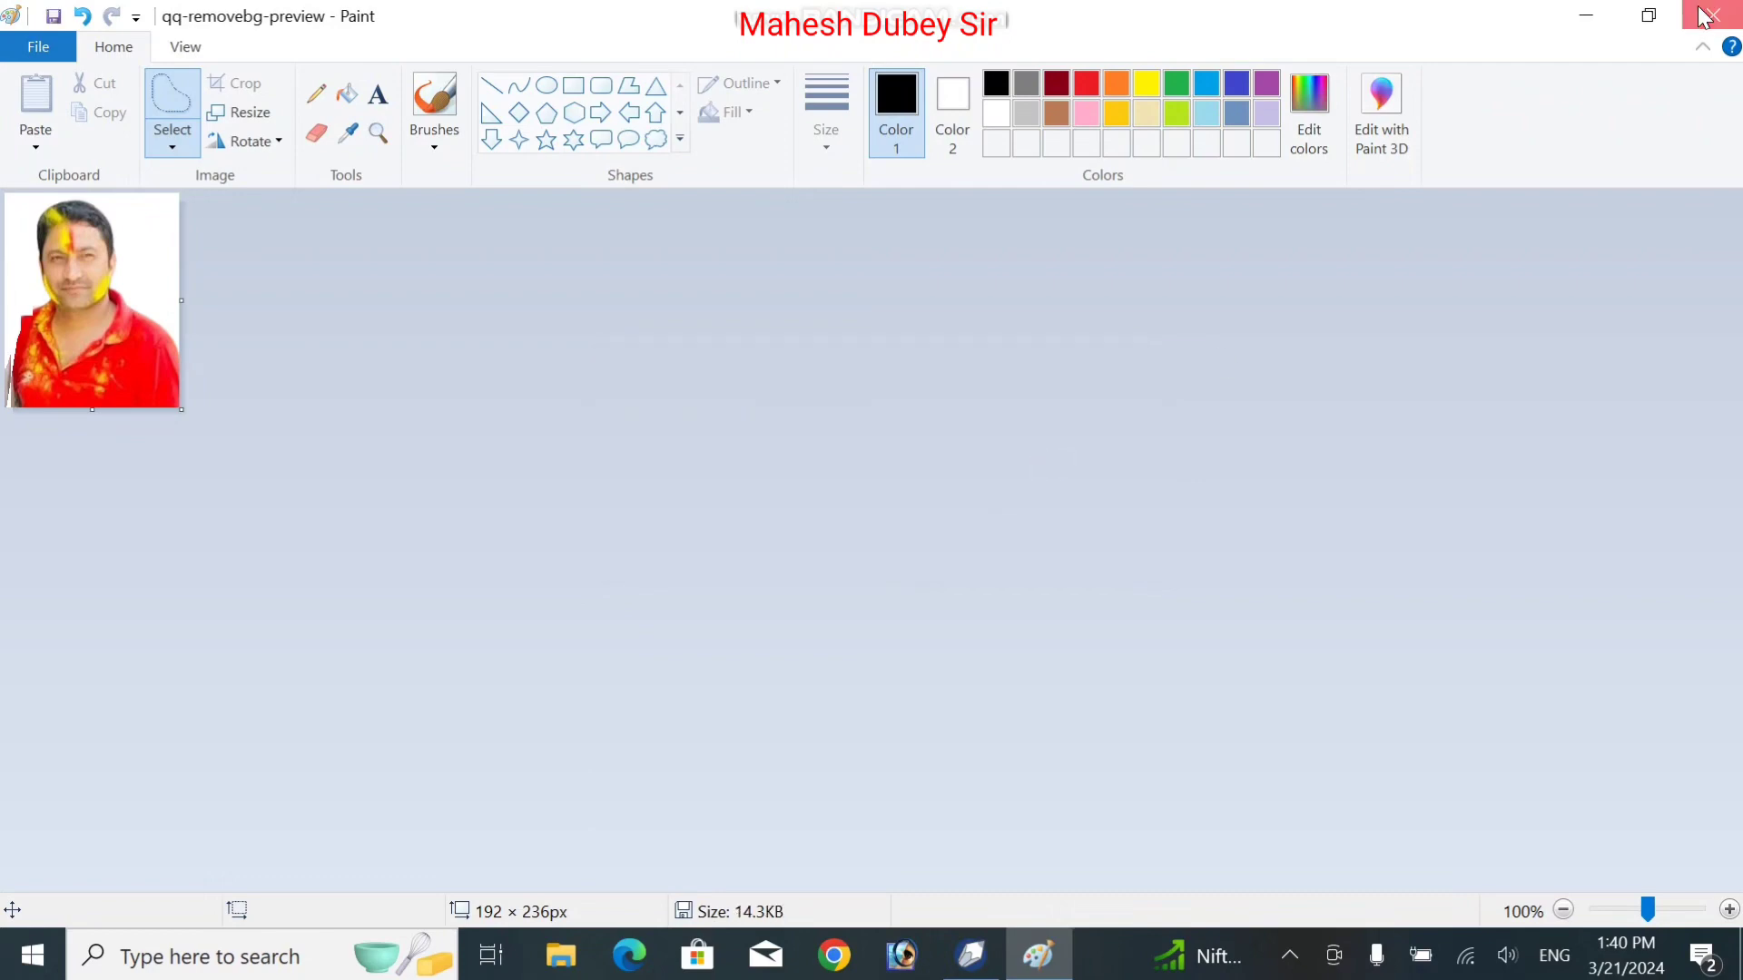
key("alt+Tab")
left_click(486, 358)
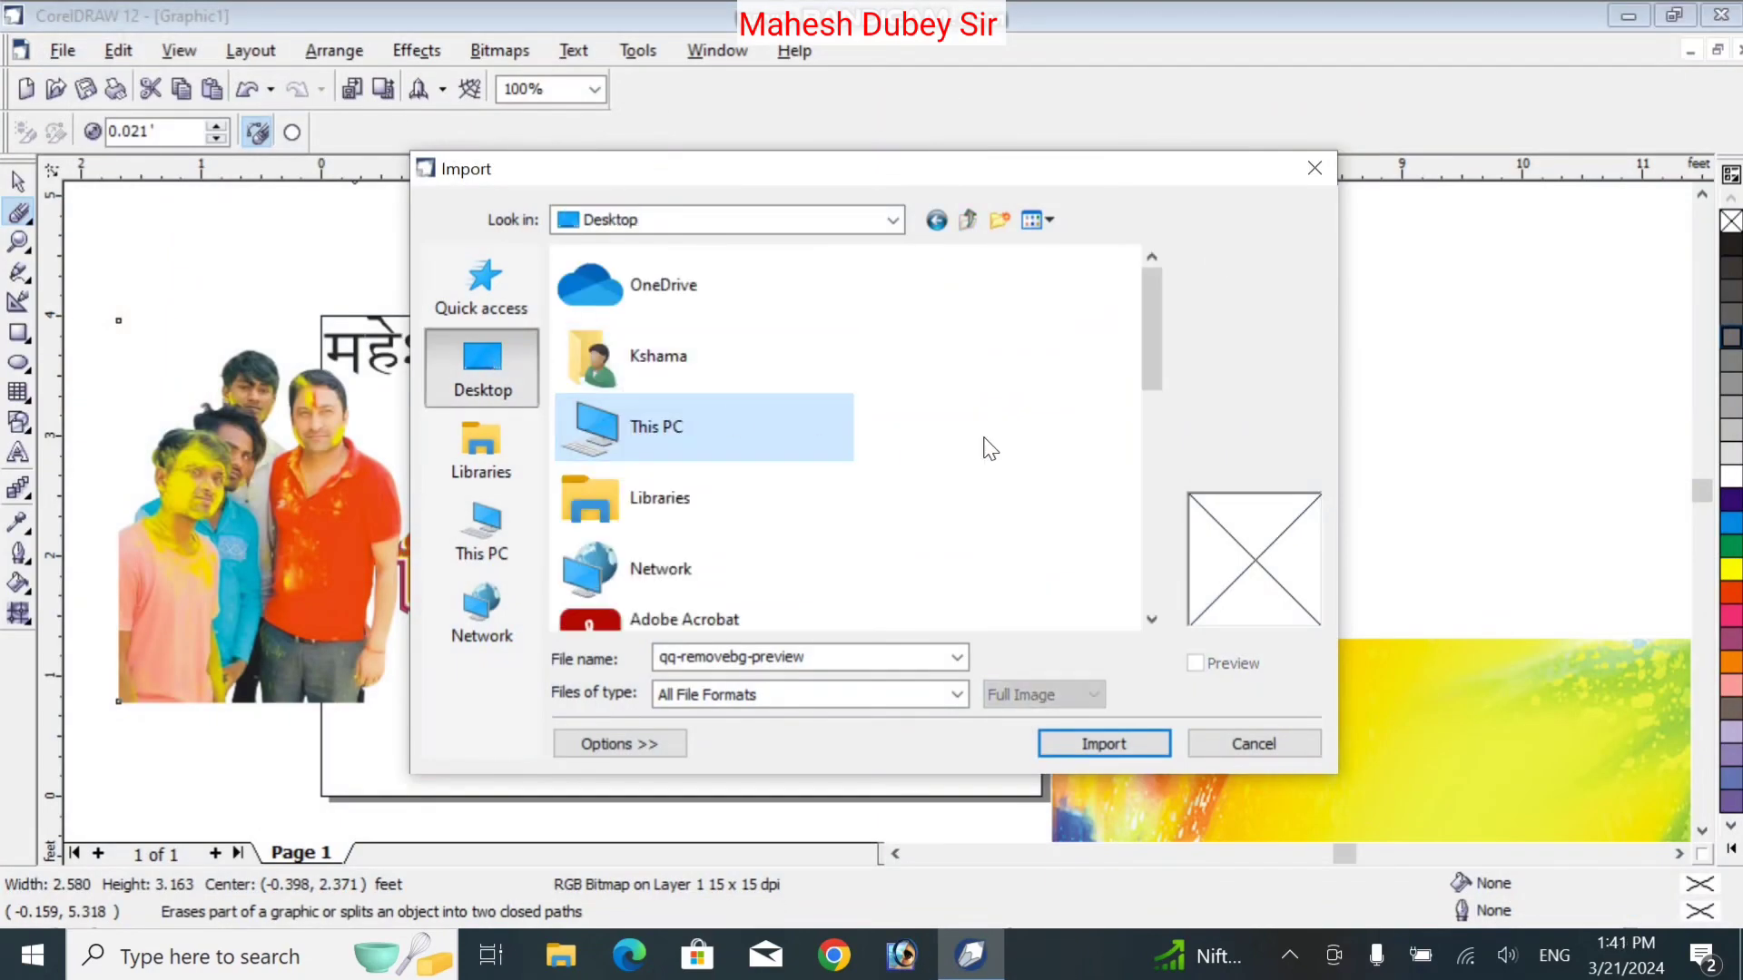
Import the qq-removebg-preview portrait below the greeting and delete the old group photo
left_click_drag(1156, 375, 1119, 585)
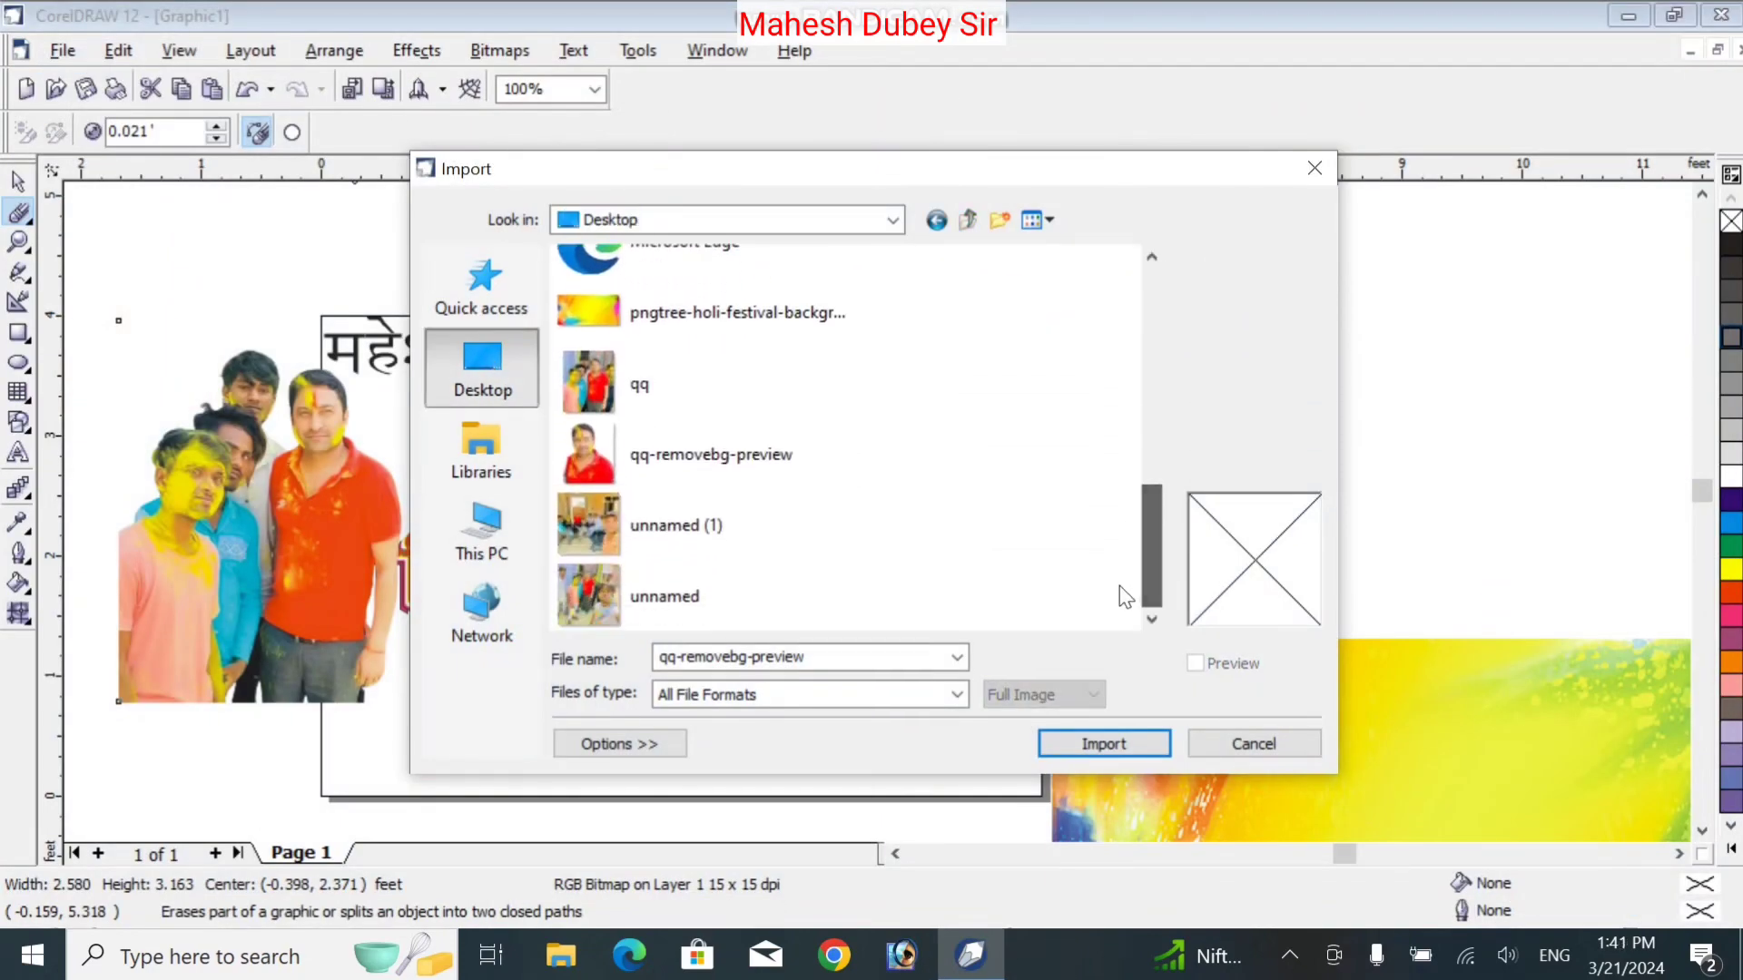
left_click(632, 451)
double_click(632, 450)
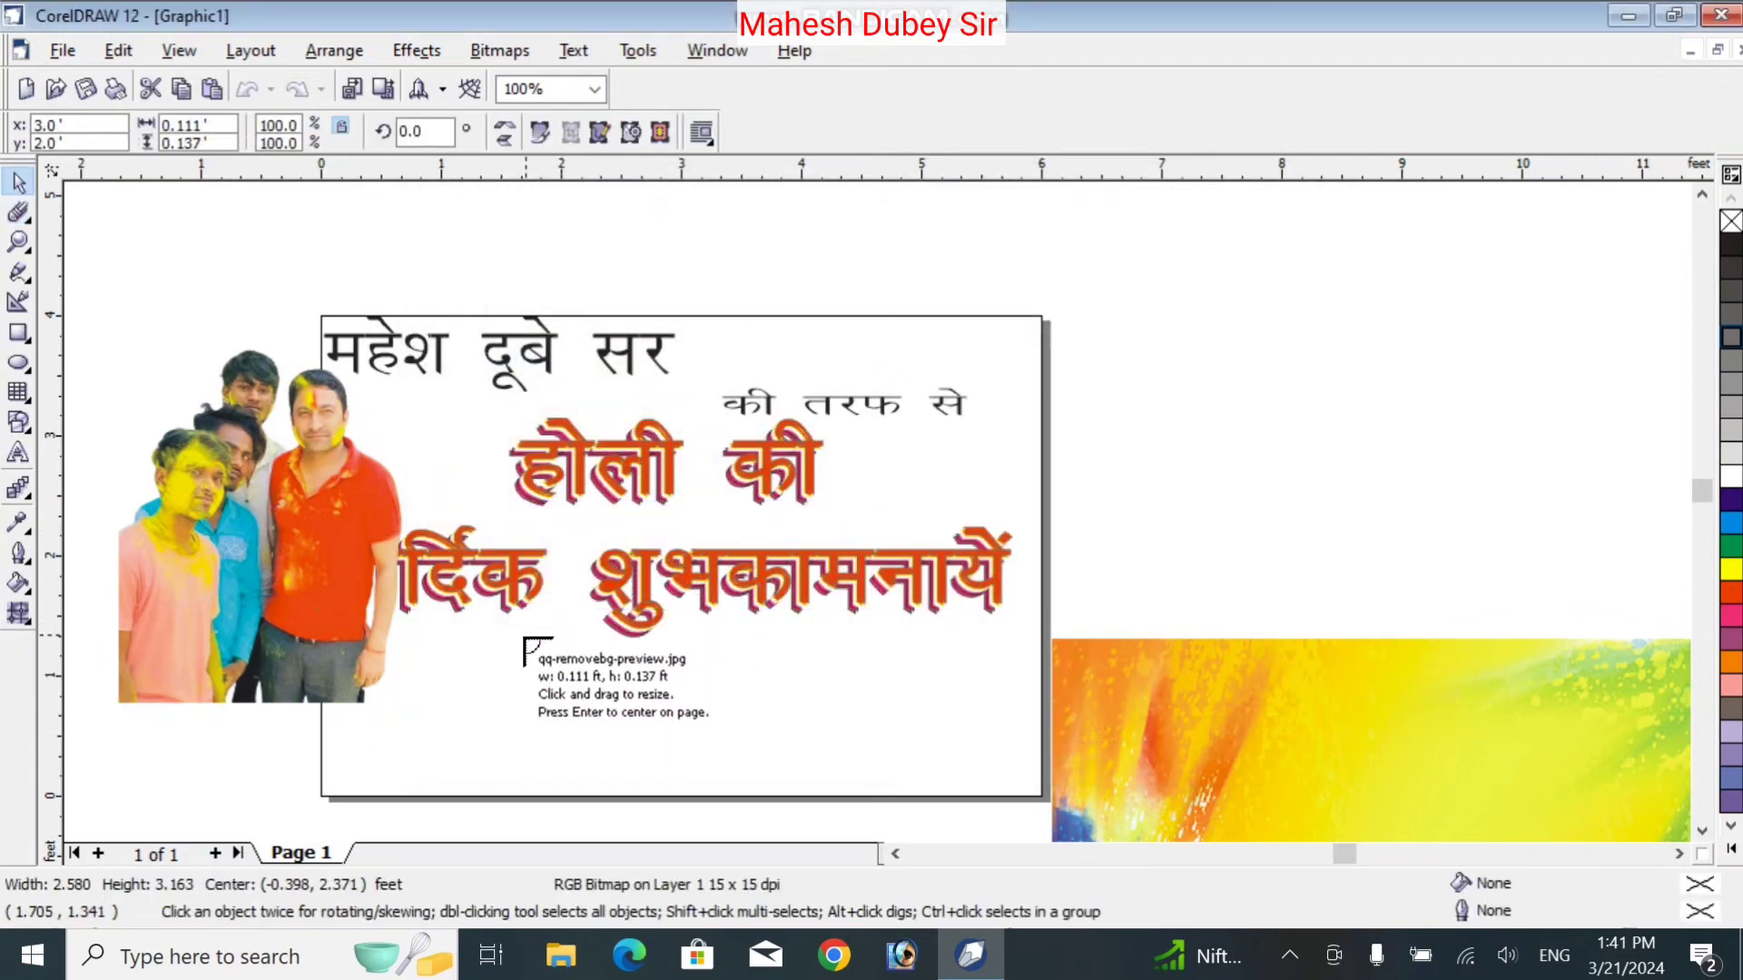
left_click_drag(523, 635, 860, 815)
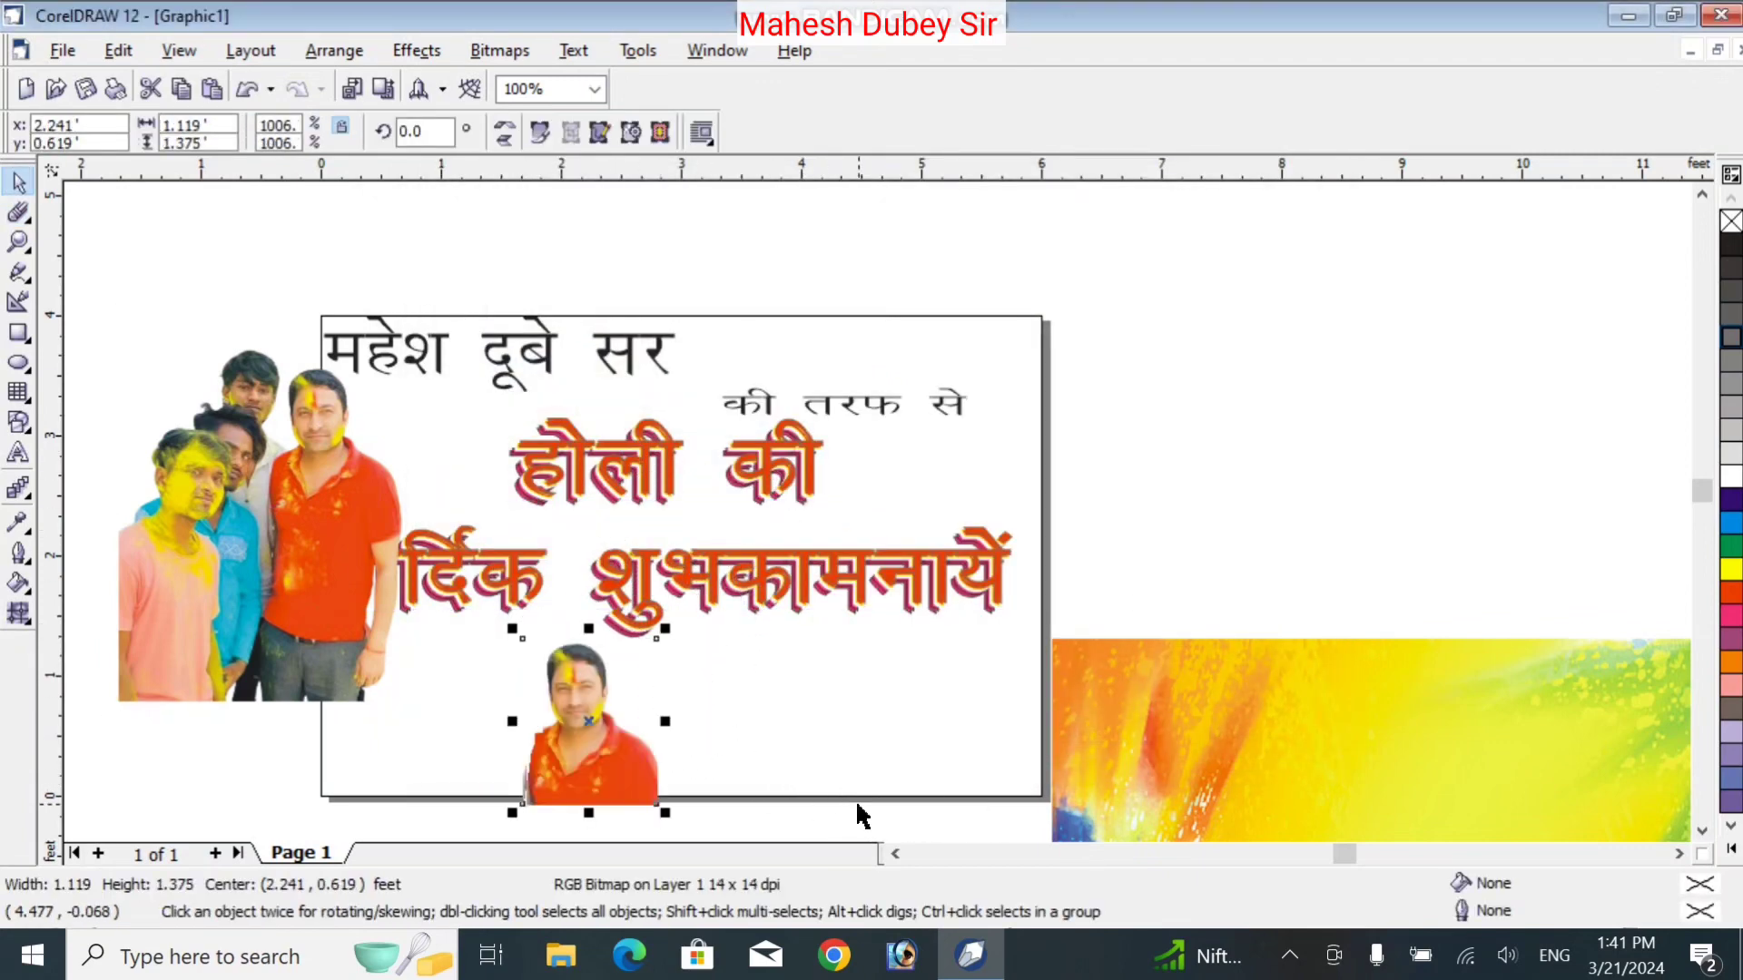
left_click(227, 568)
key("Delete")
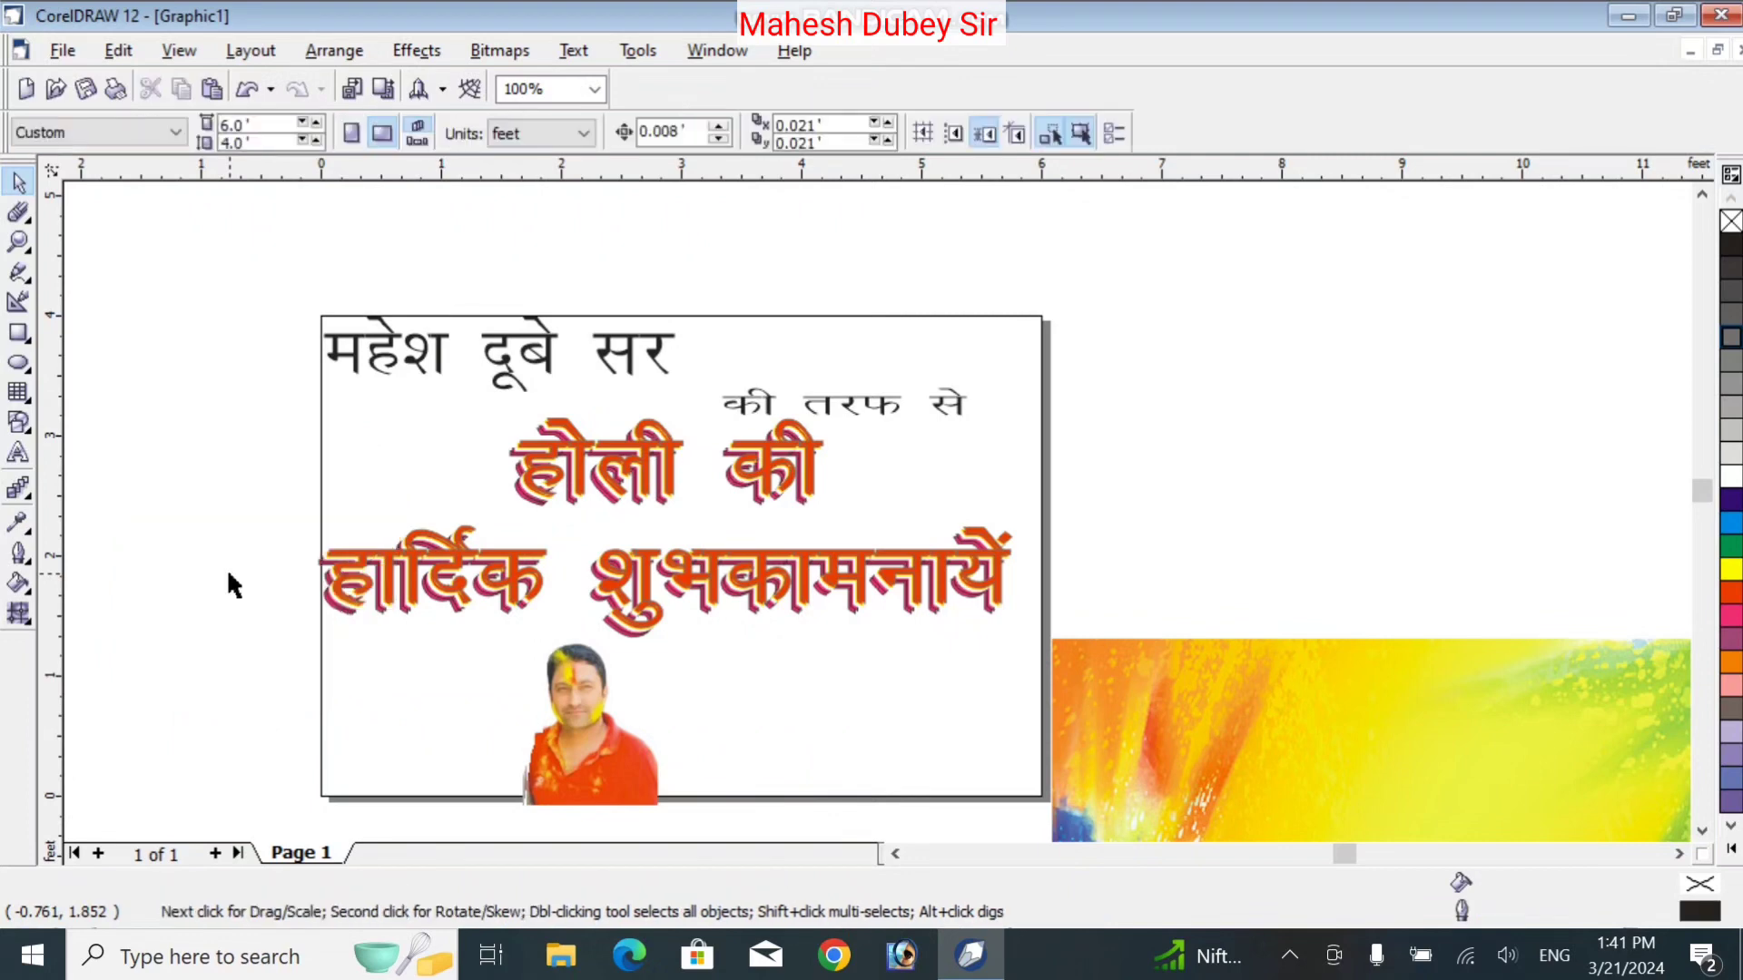
Move and enlarge the portrait to about 1.5 × 1.9 ft, then delete it from the card
left_click_drag(579, 712, 387, 708)
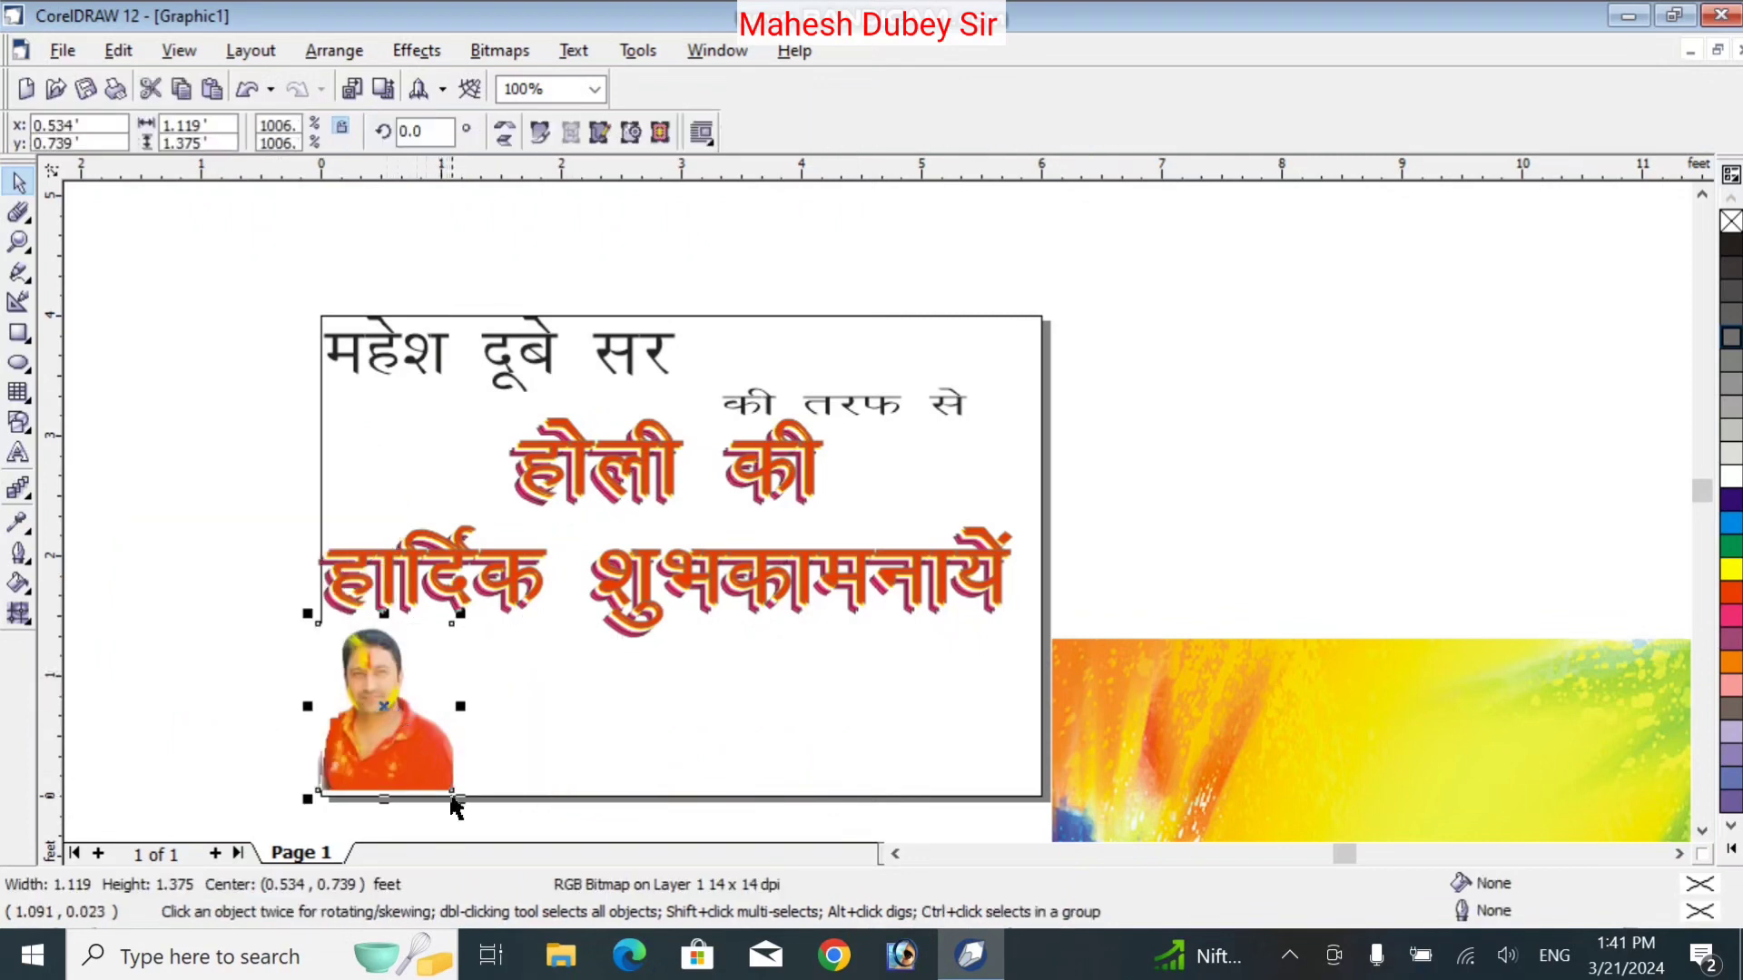
key("Escape")
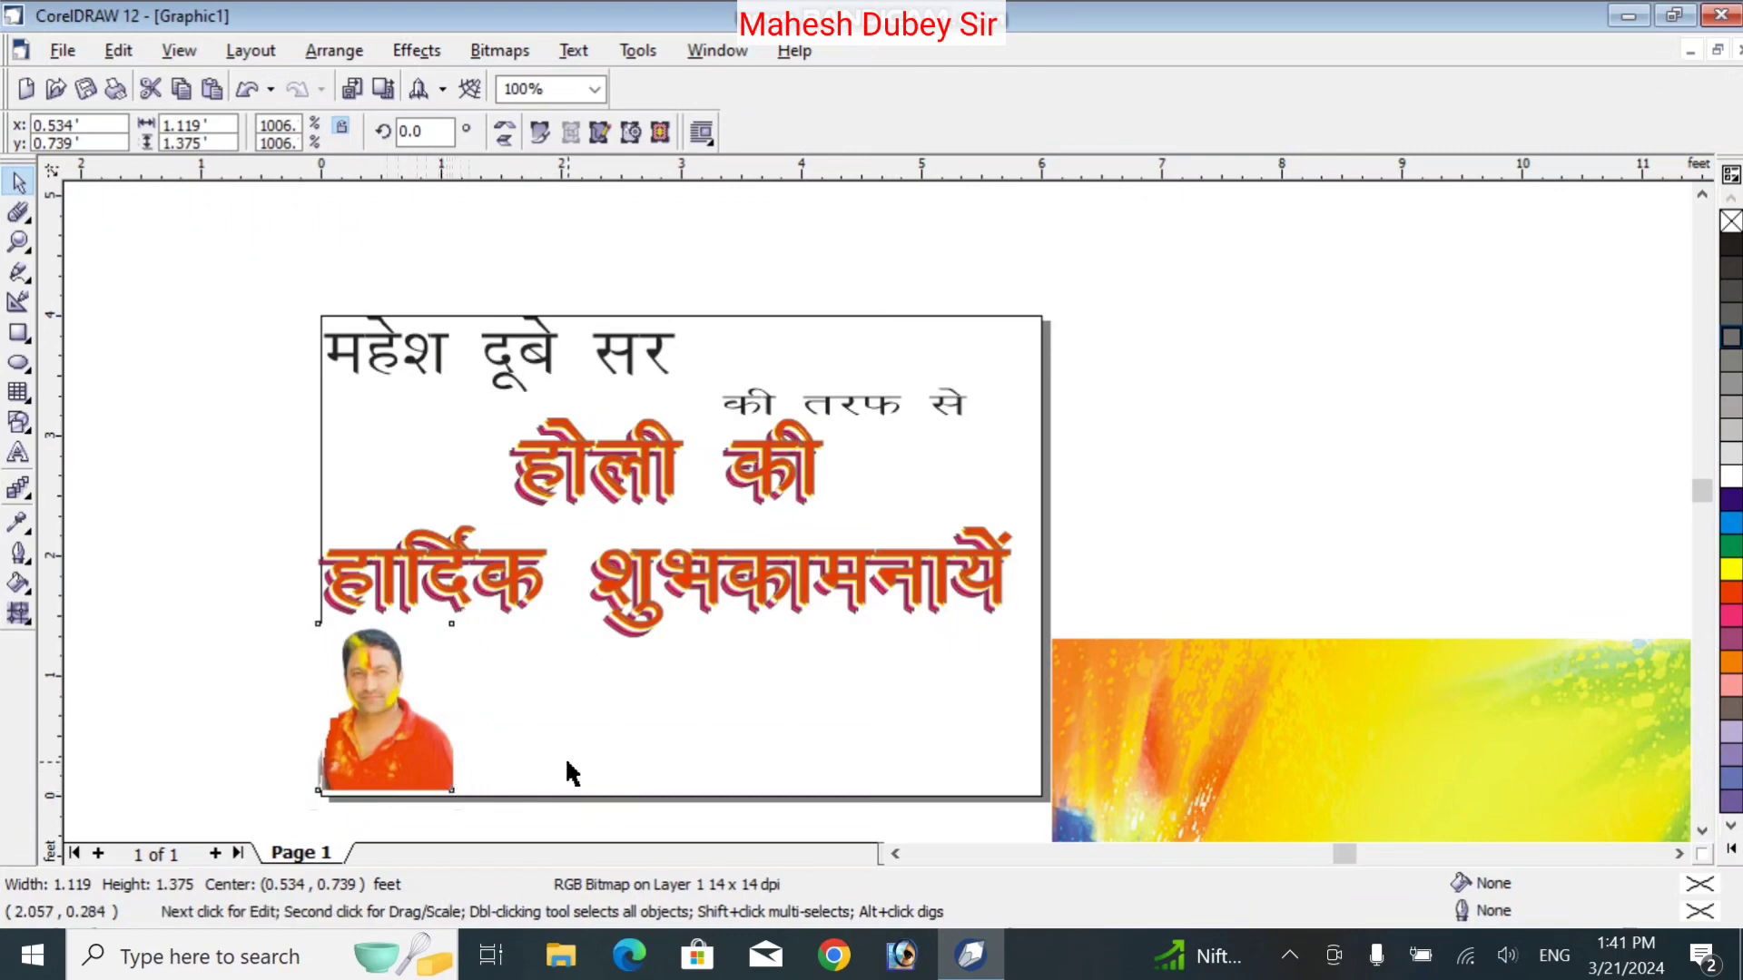
left_click(456, 769)
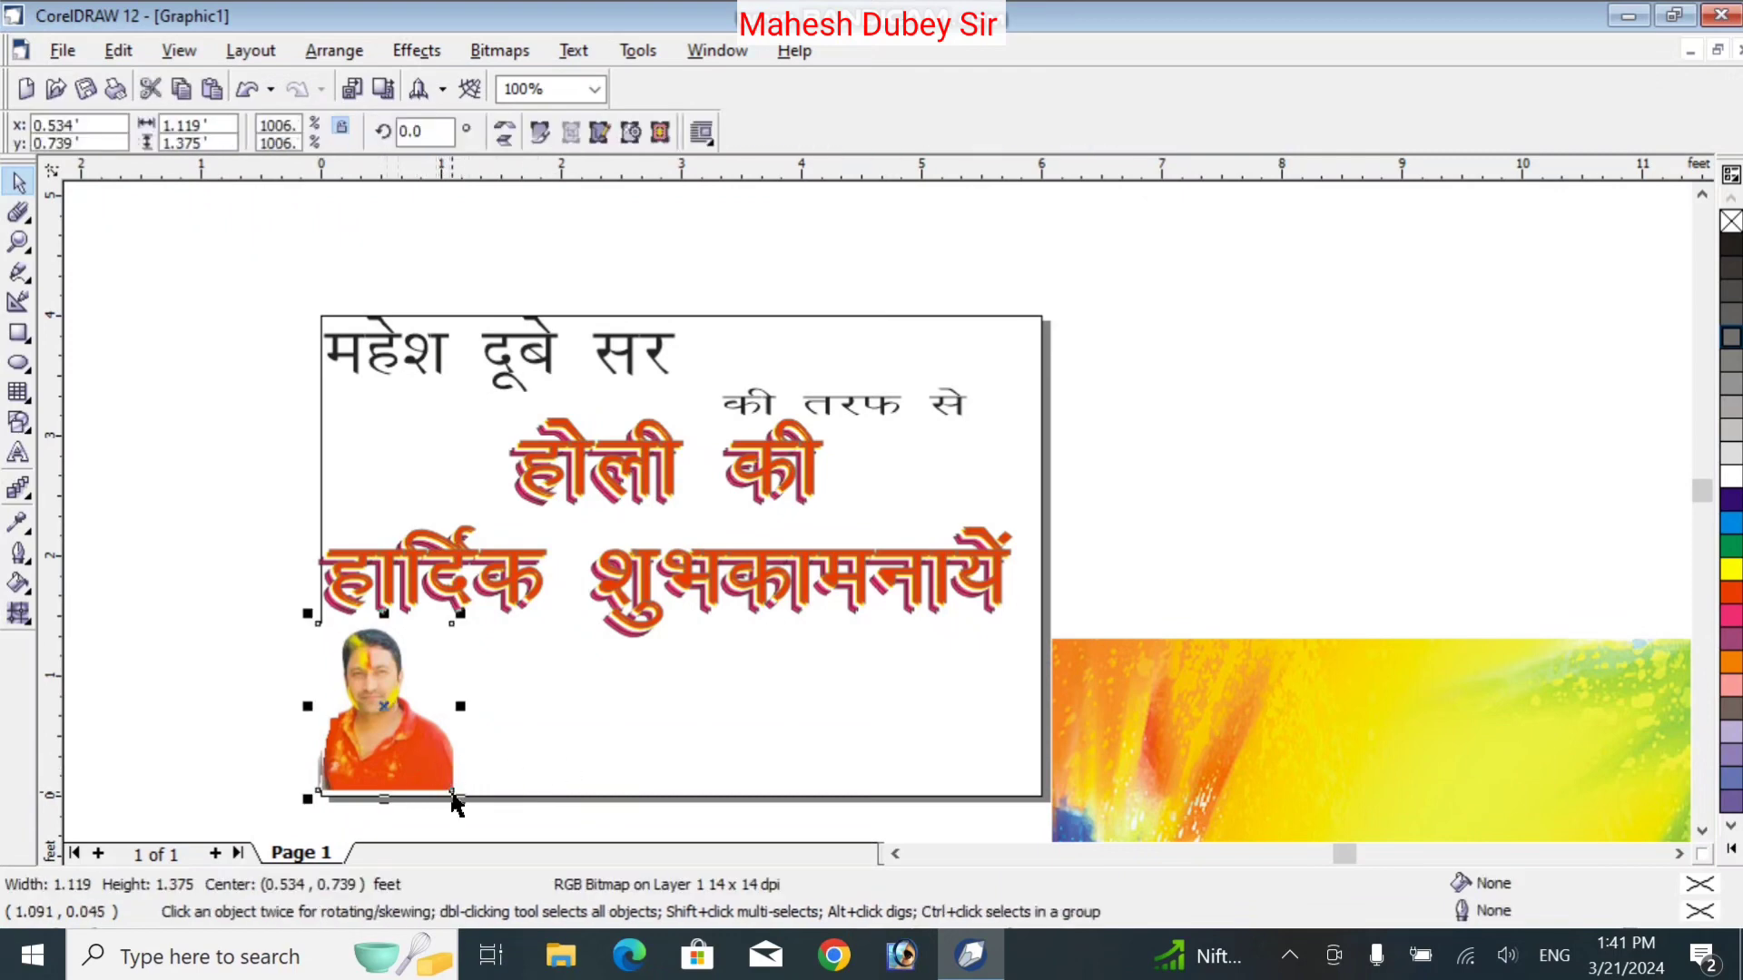
left_click_drag(459, 798, 502, 719)
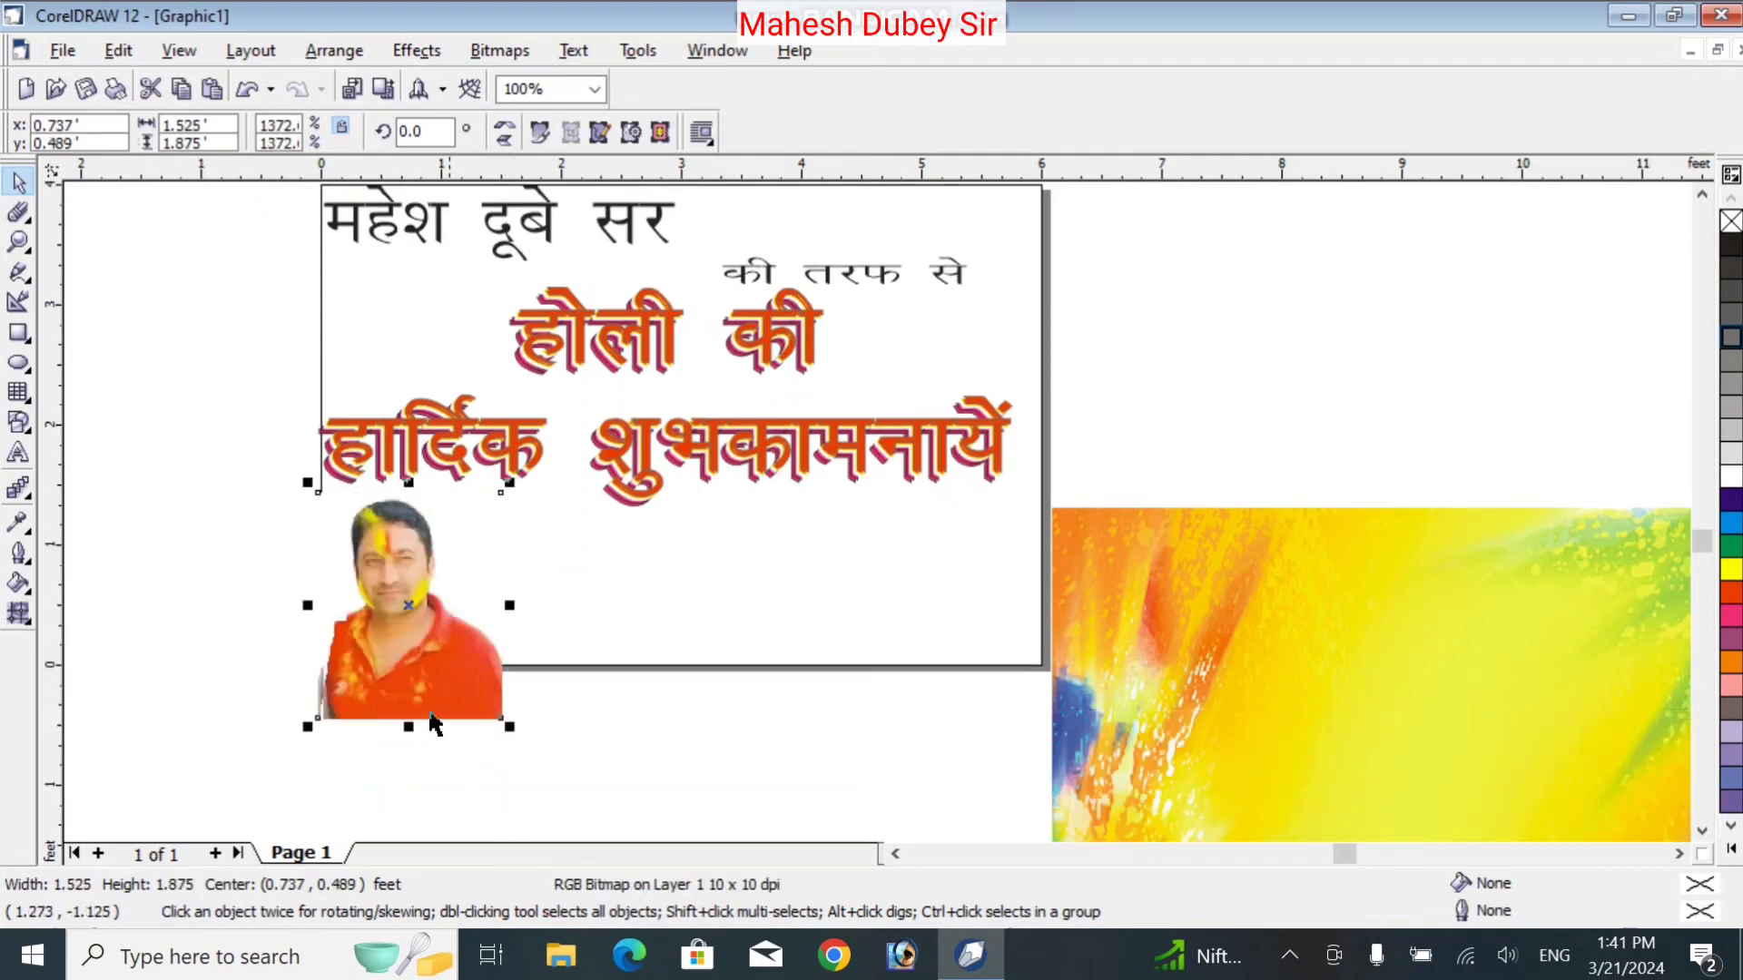
left_click_drag(413, 656, 398, 628)
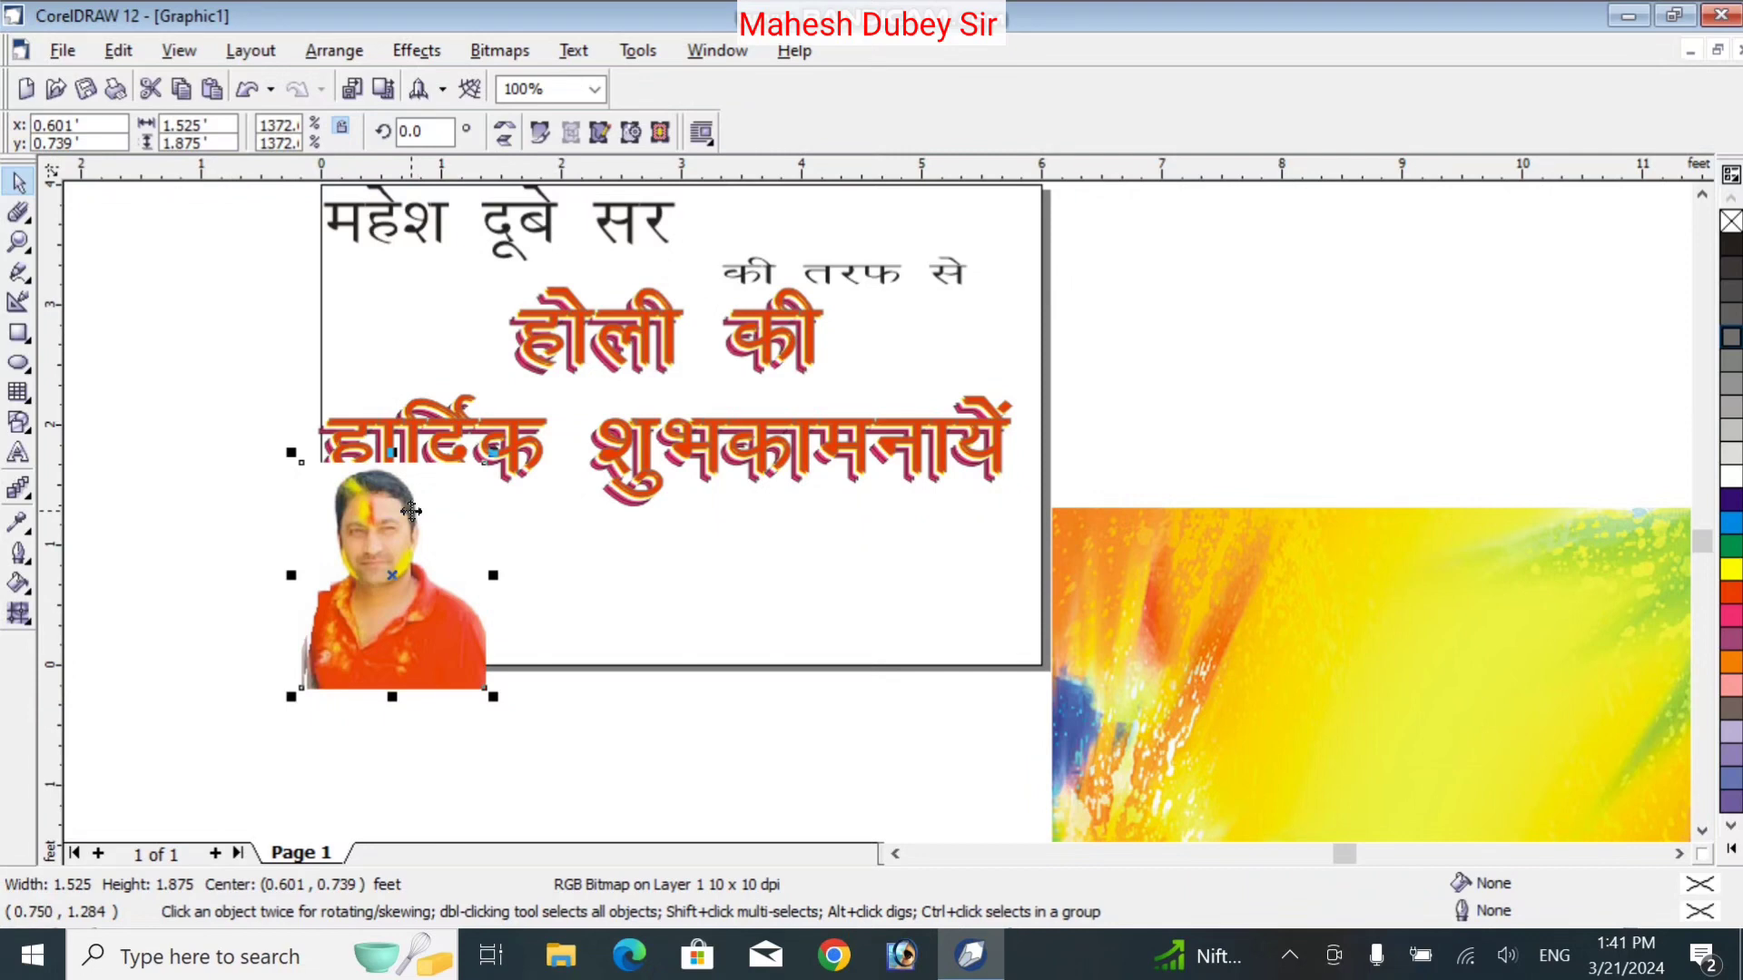
mouse_move(411, 511)
left_mouse_down()
mouse_move(420, 469)
mouse_move(420, 545)
left_mouse_up()
key("Delete")
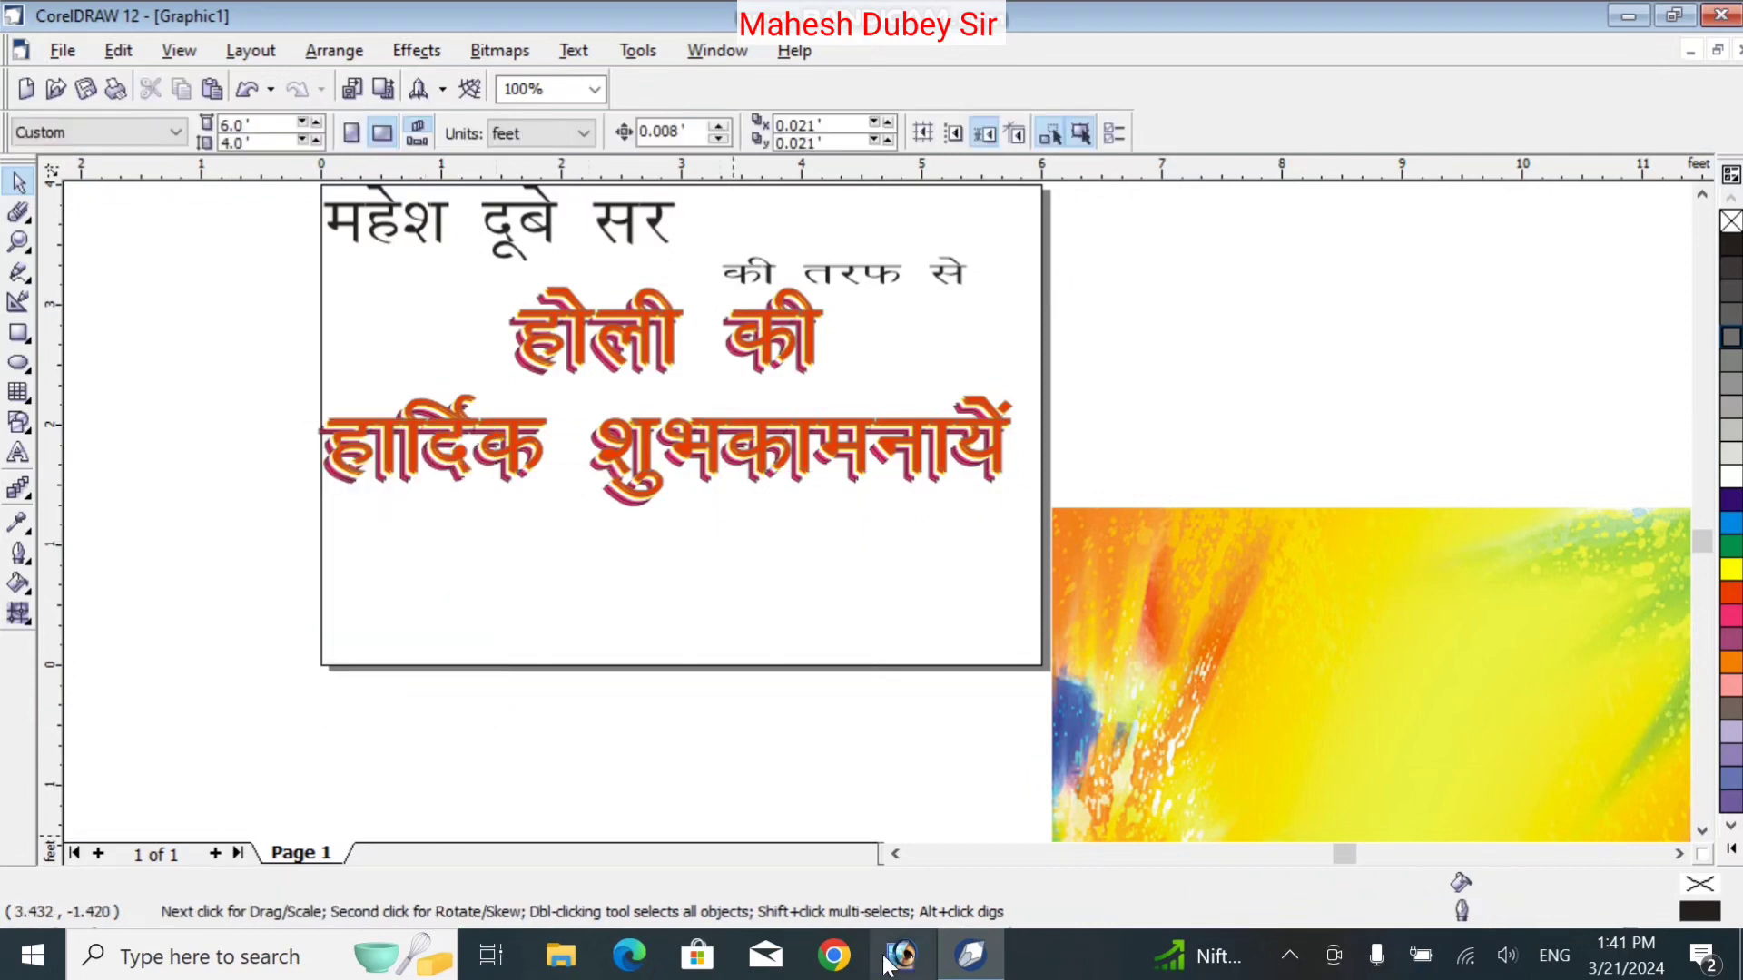
Open the remove.bg upload page in the web browser
left_click(833, 956)
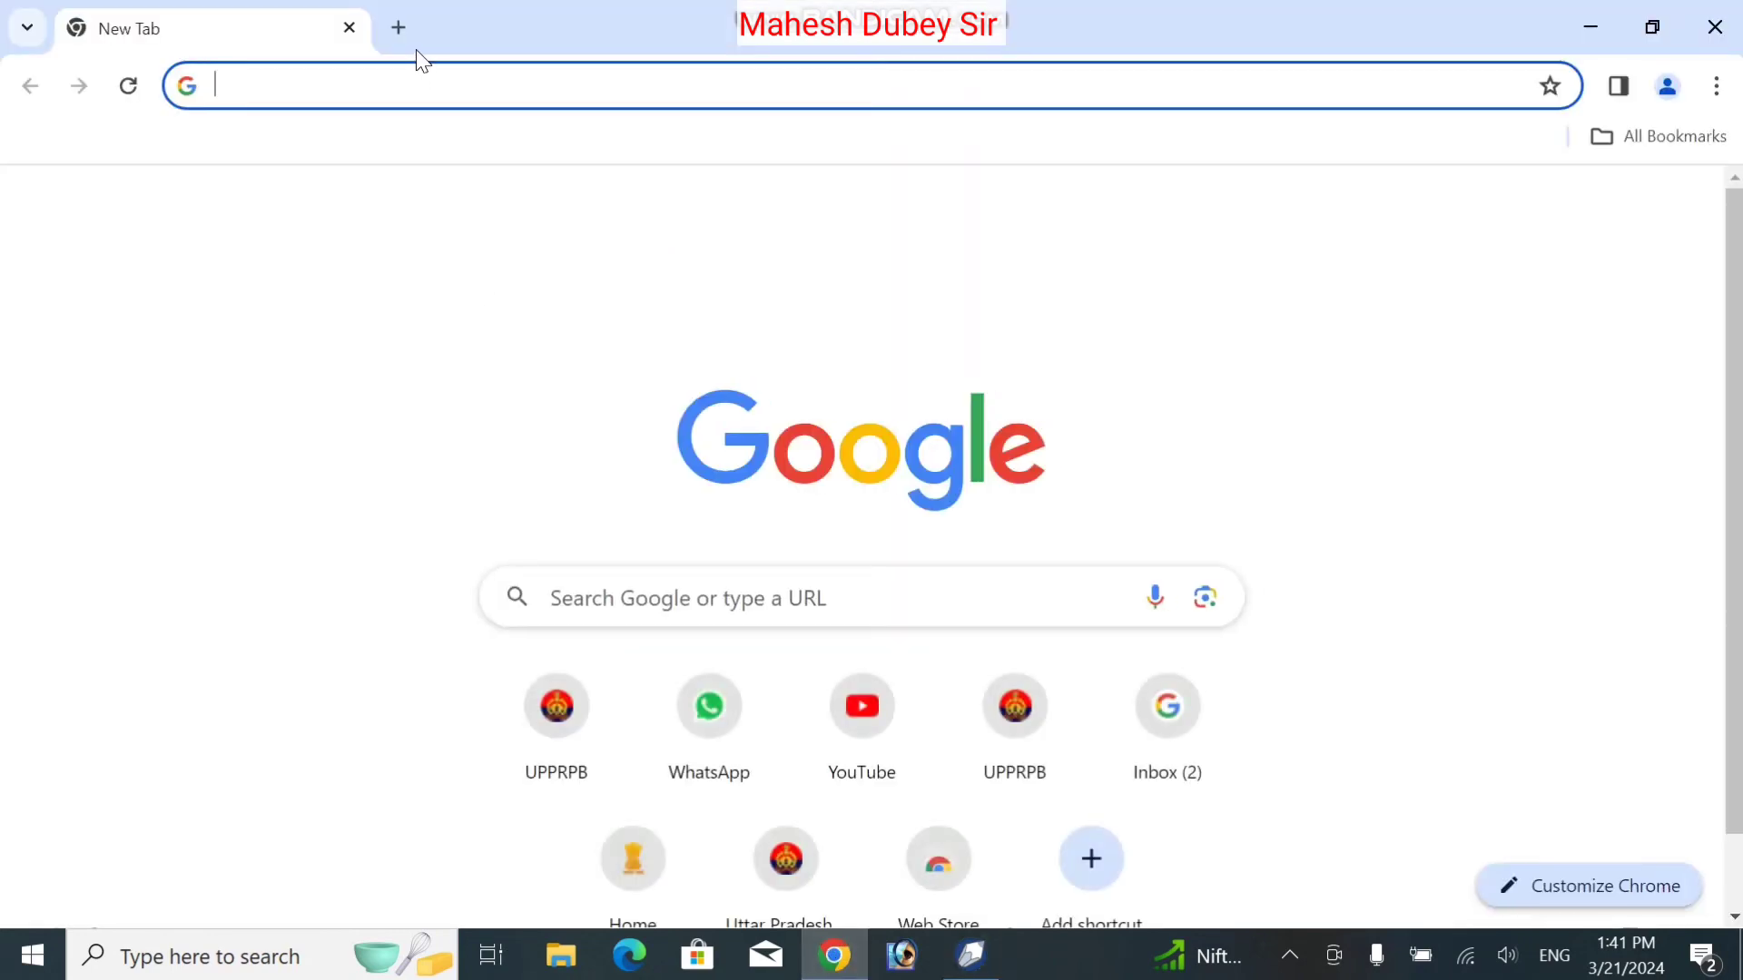
left_click(418, 95)
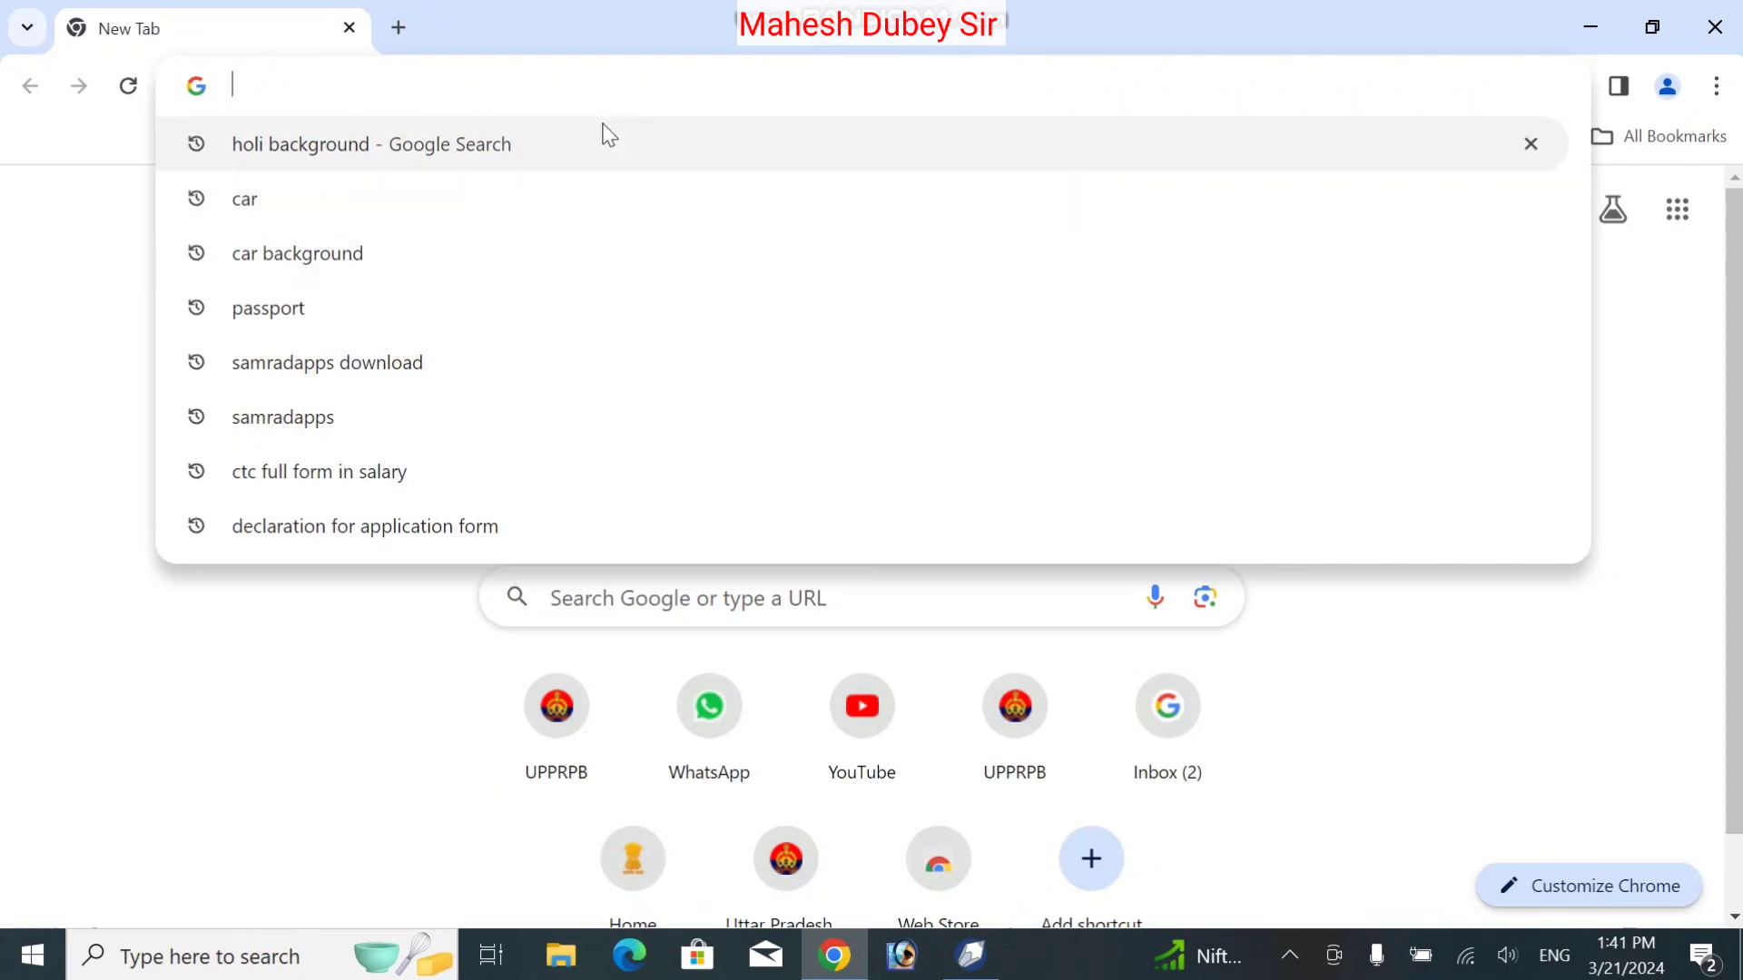
type("re")
key("Return")
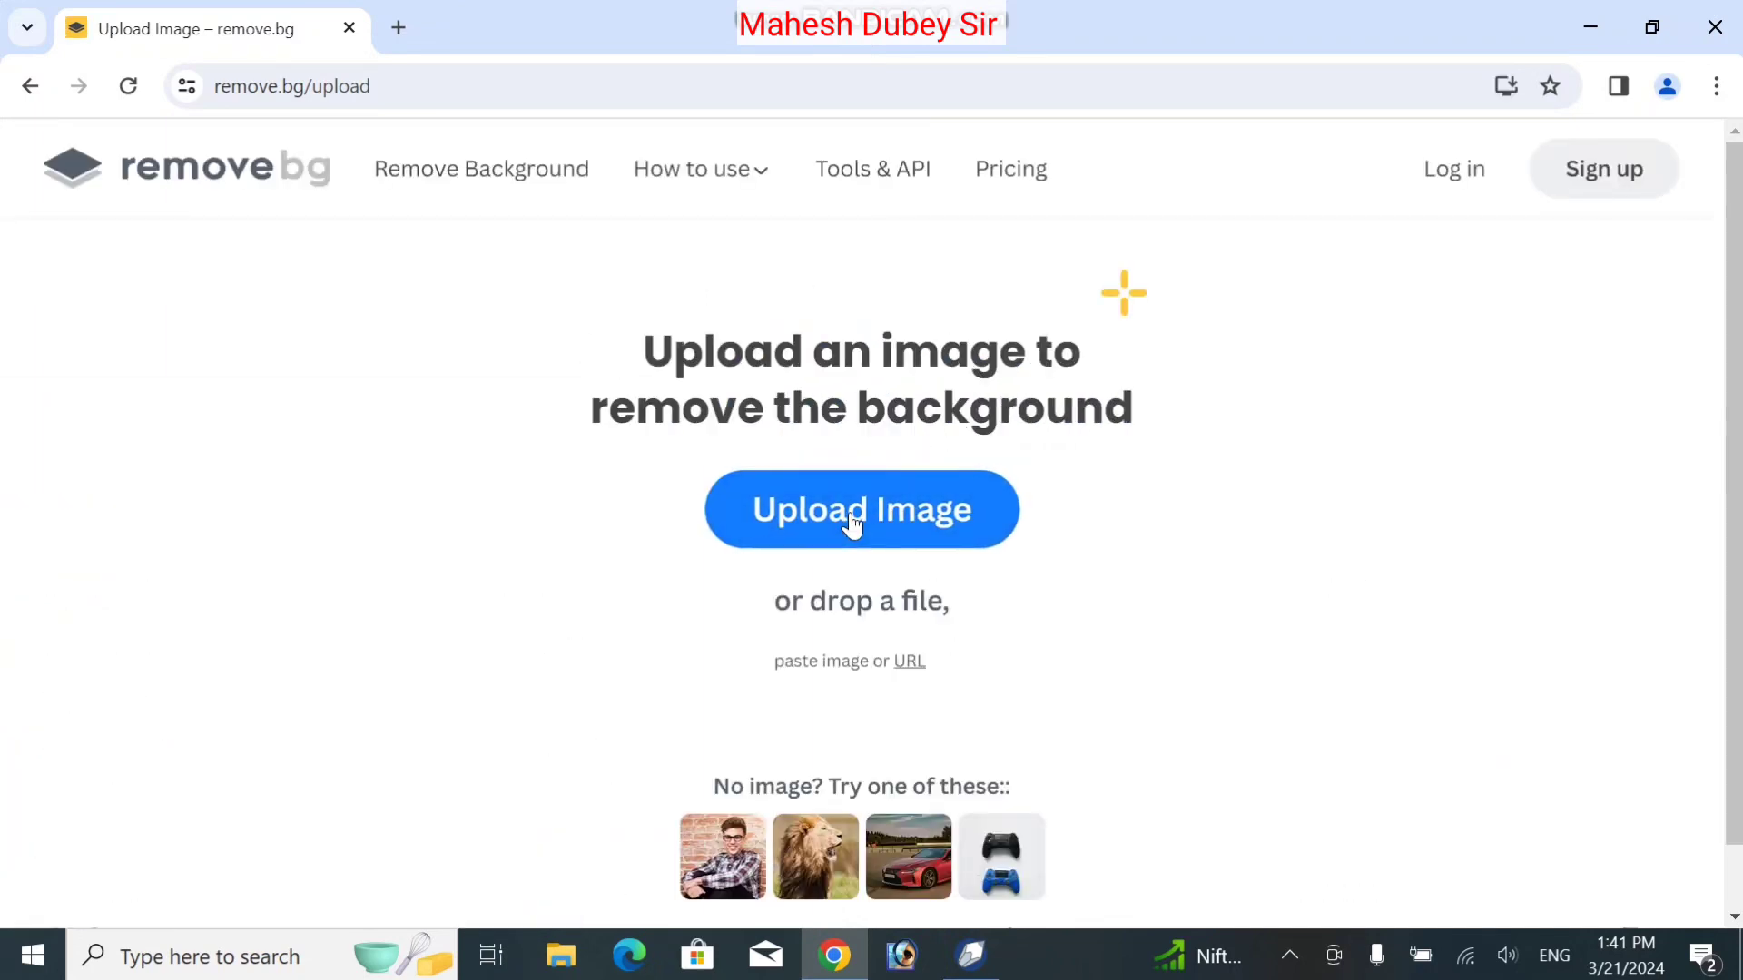
Upload the portrait photo and download its background-free PNG
left_click(851, 524)
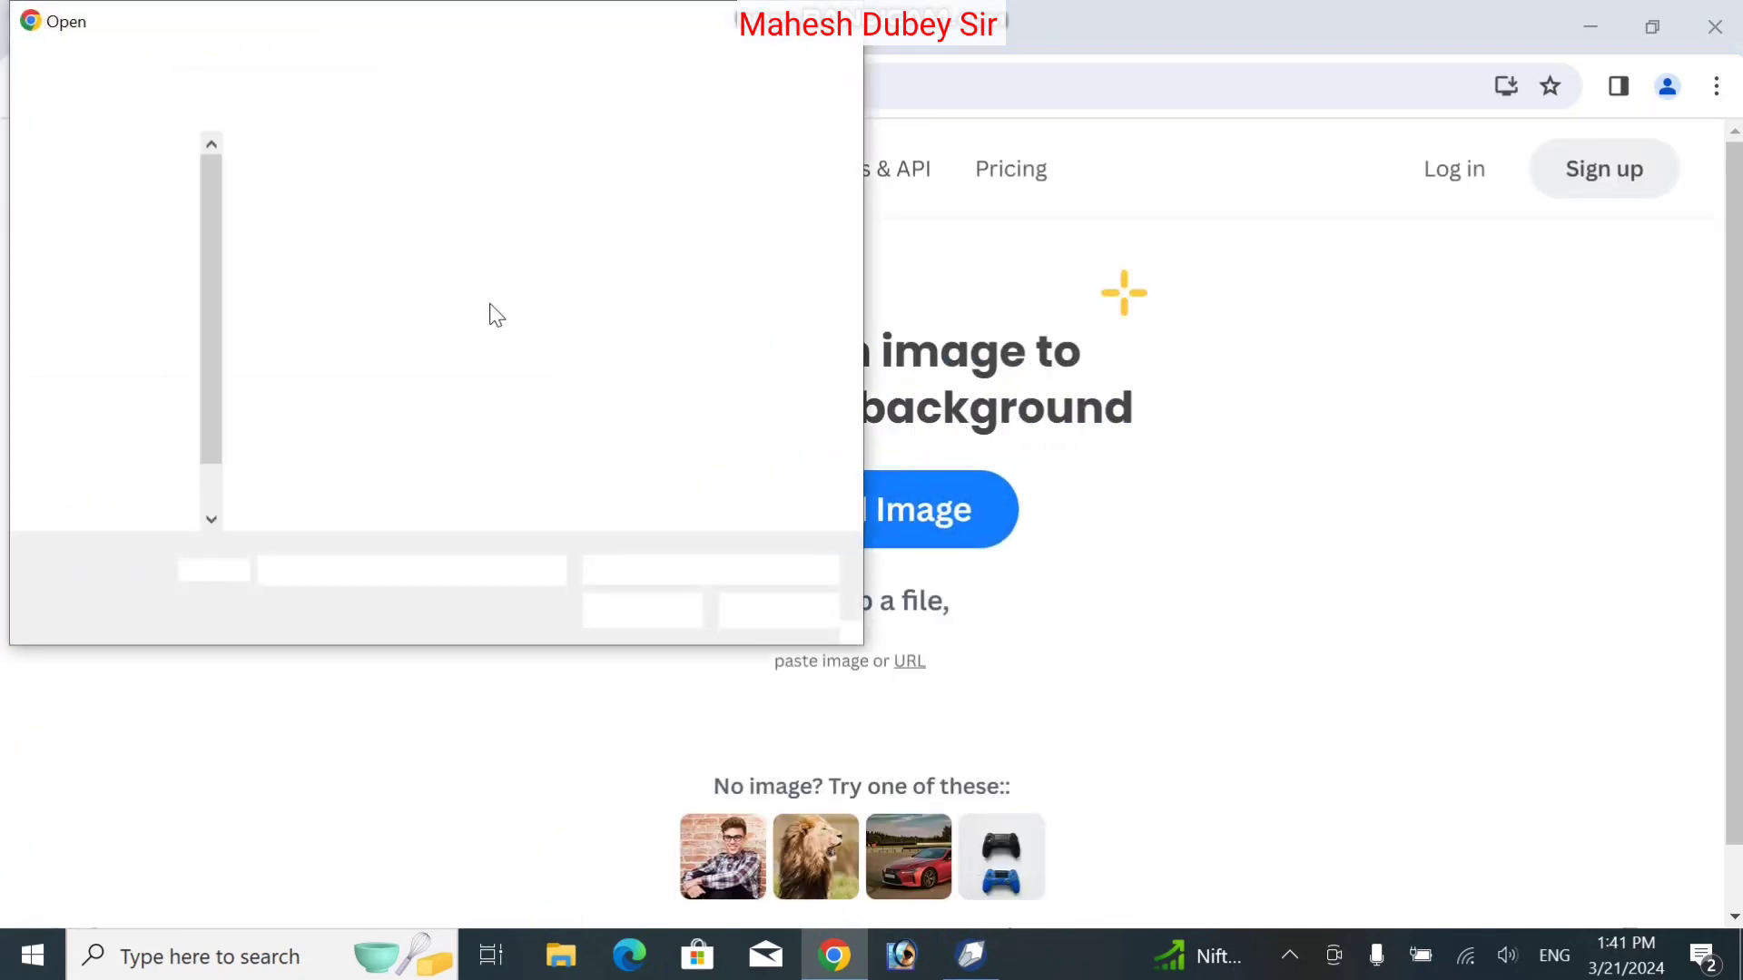
double_click(663, 222)
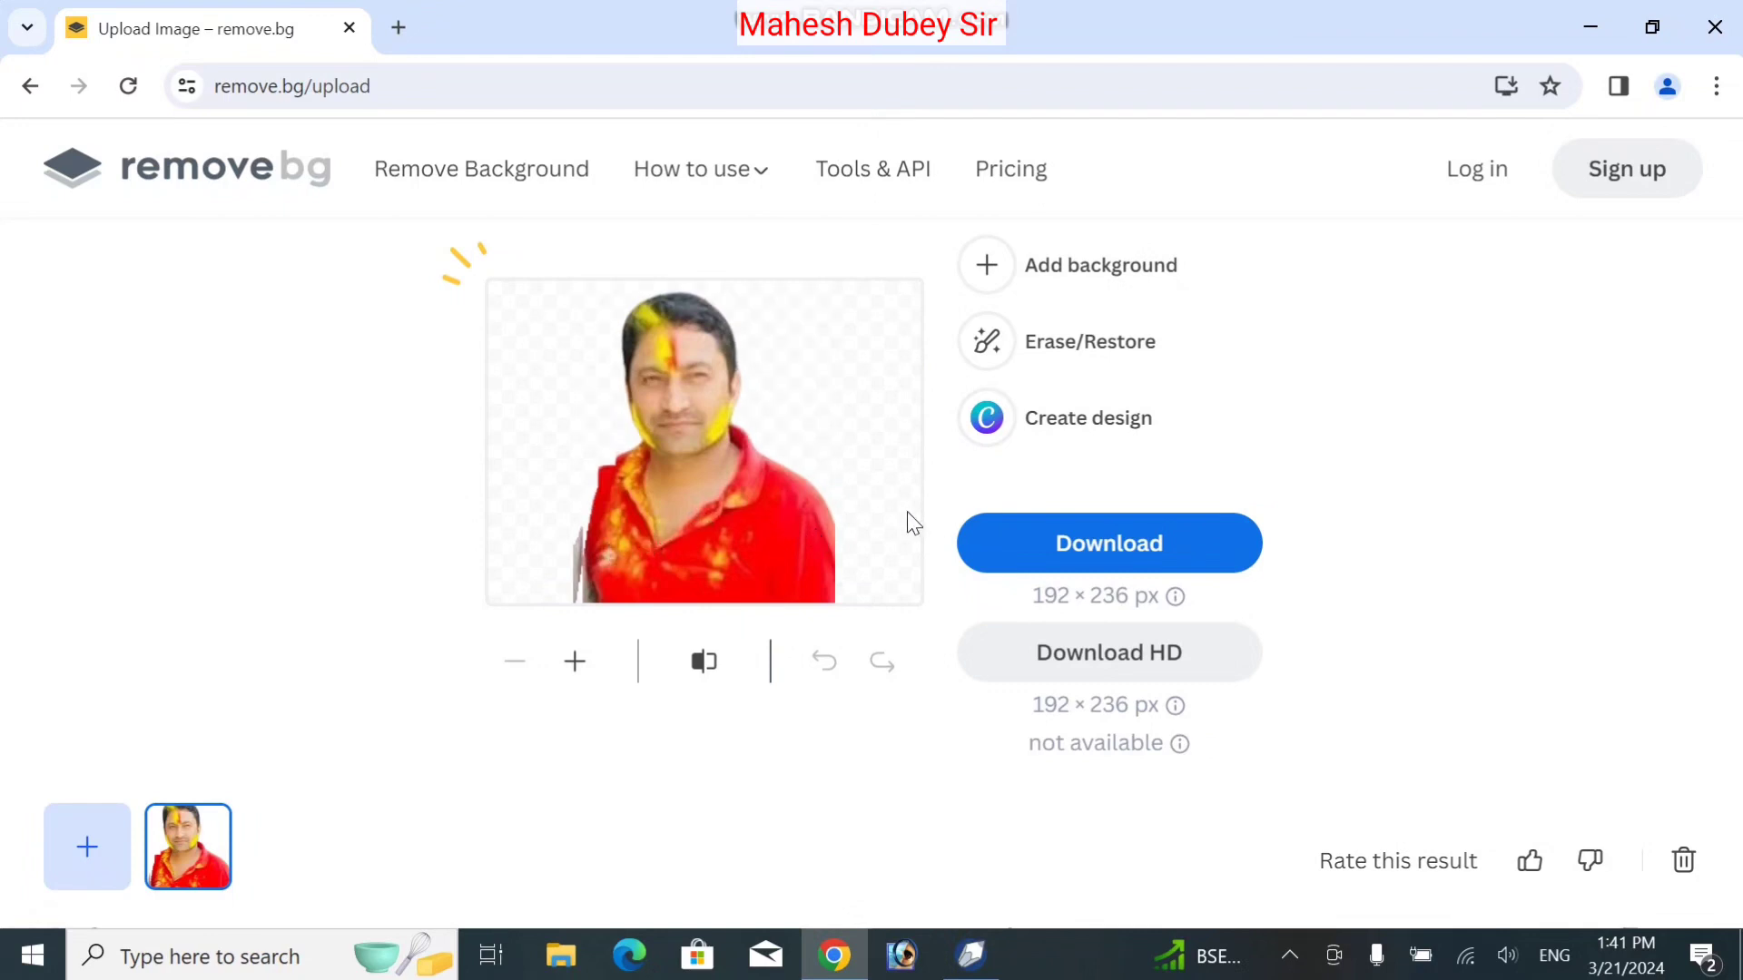
left_click(1038, 549)
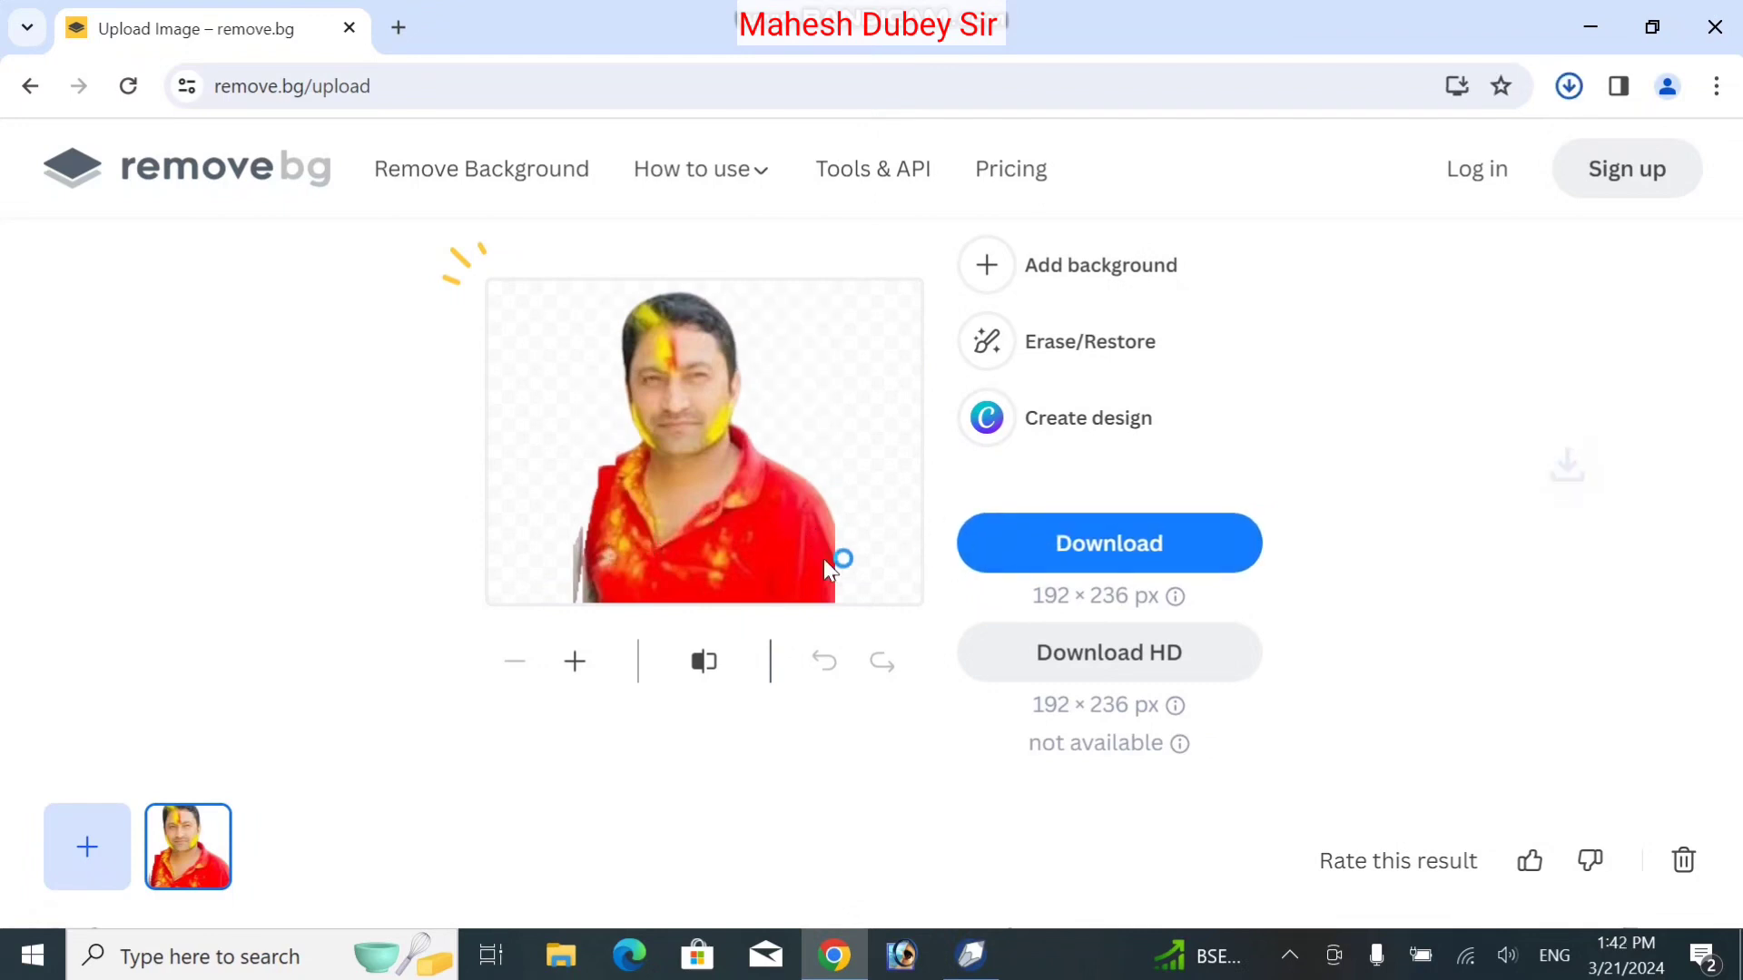
left_click(970, 955)
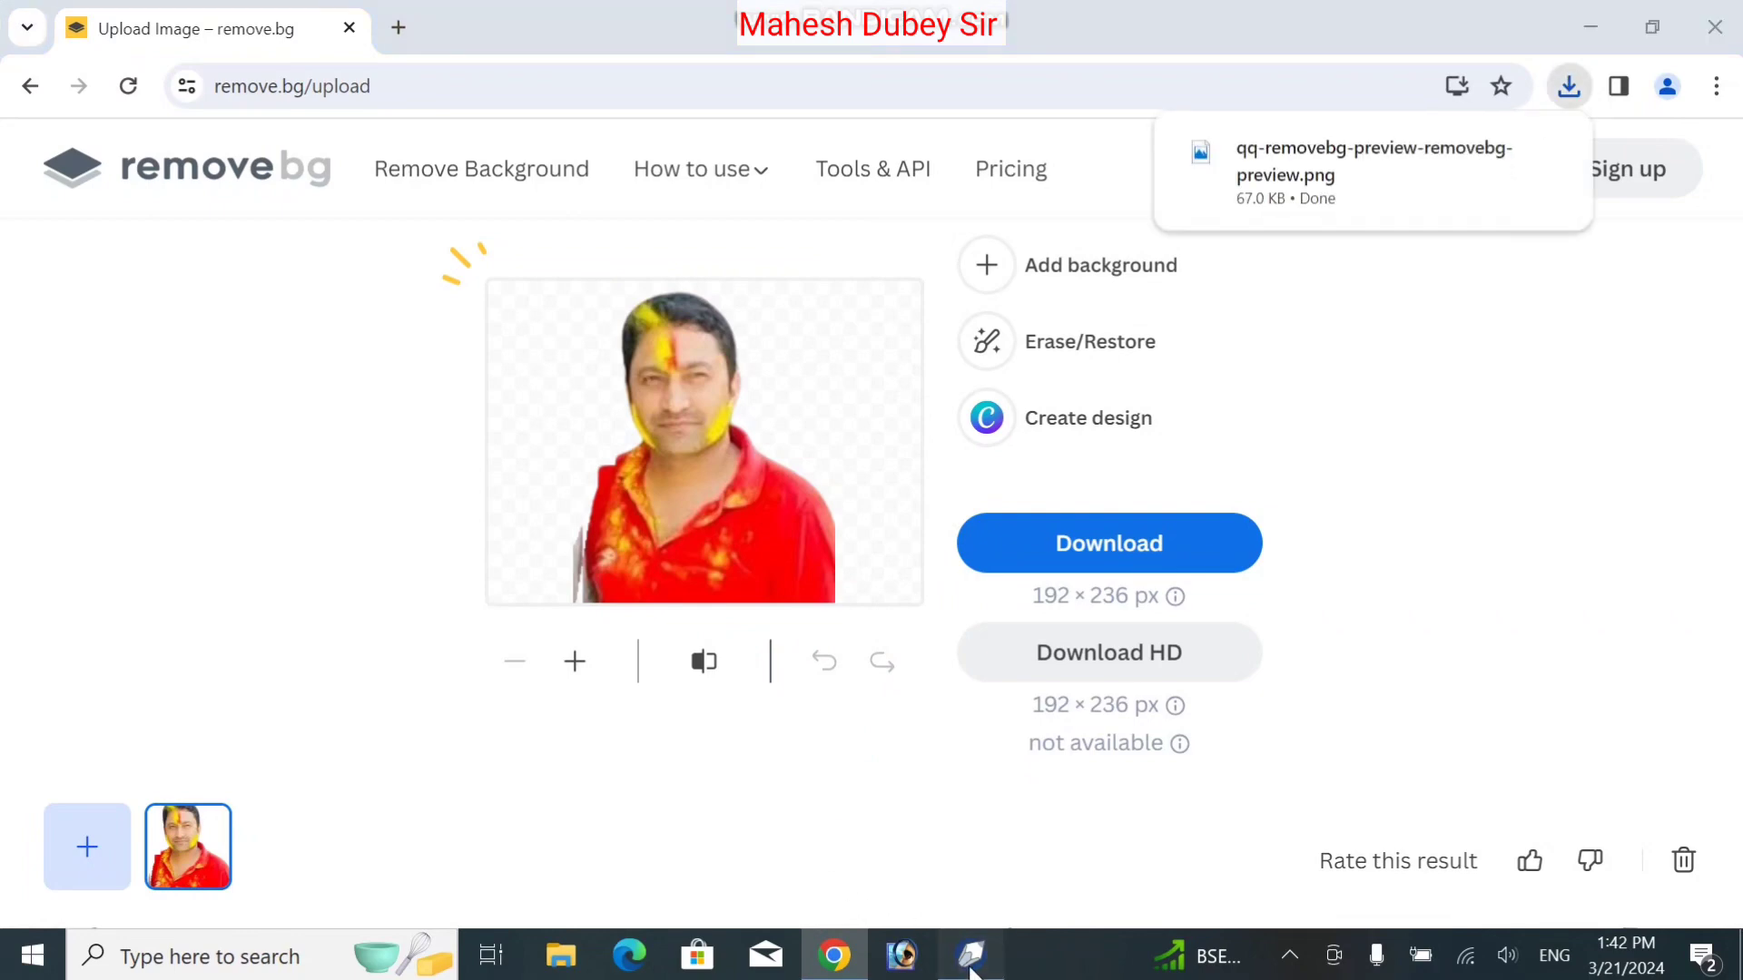
Import qq-removebg-preview-removebg-preview.png from the Downloads folder
left_click(63, 54)
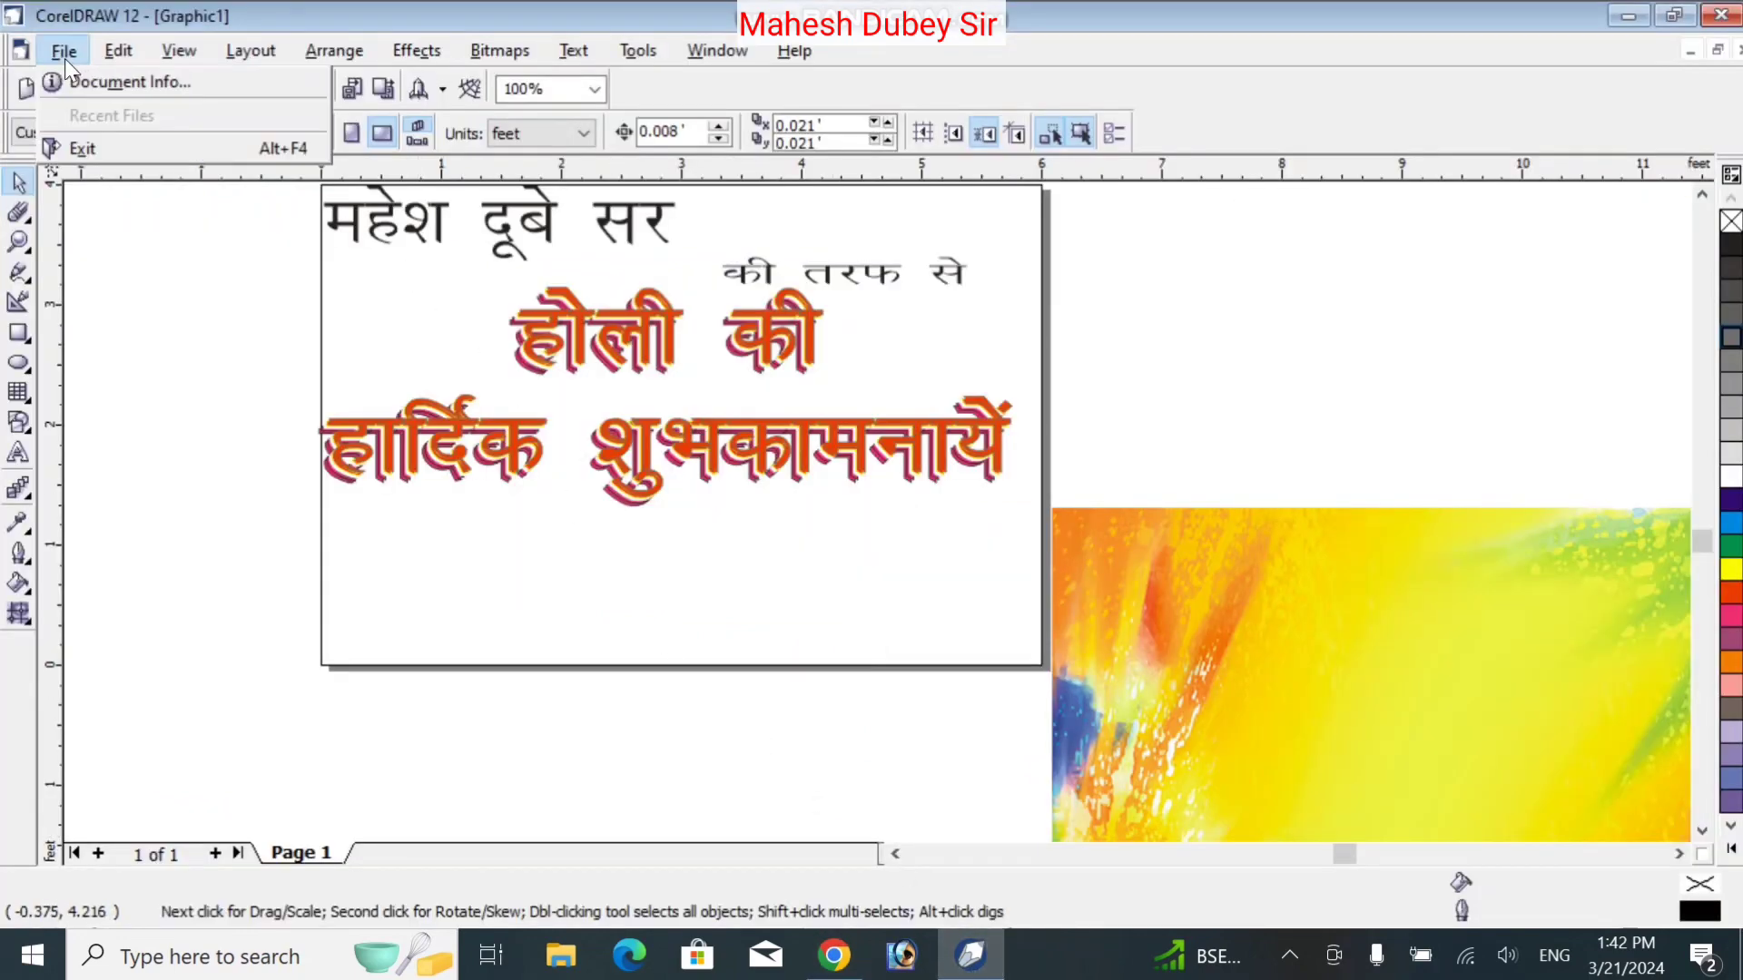
left_click(118, 324)
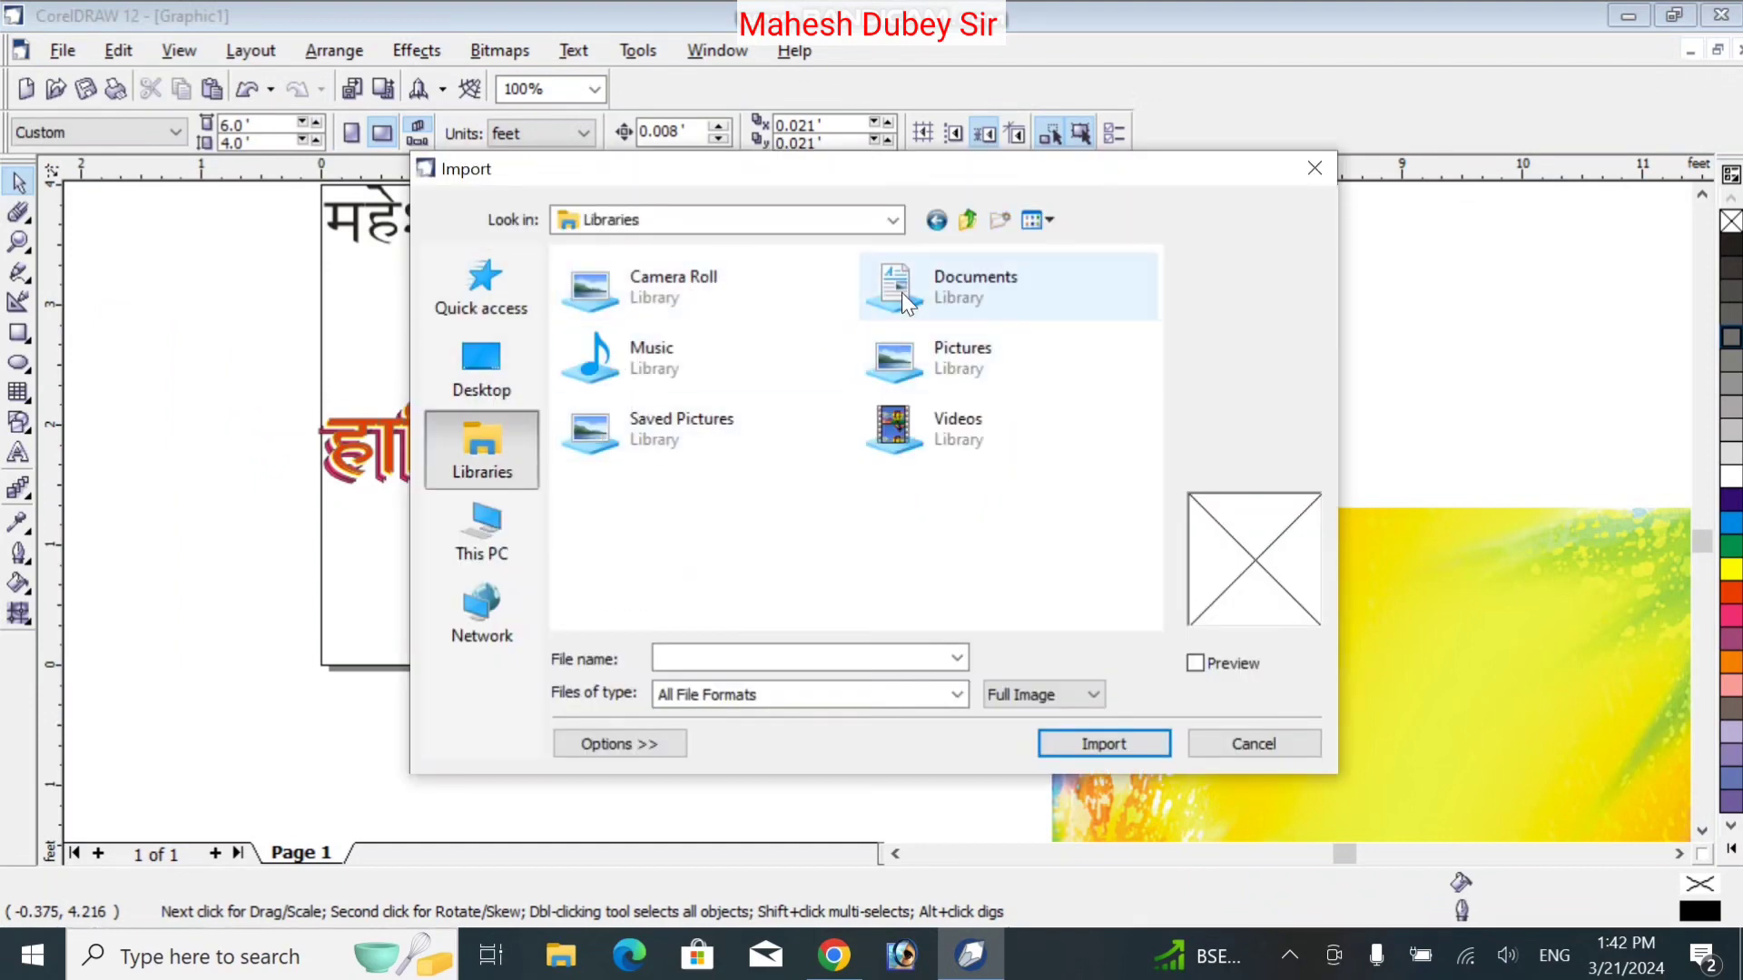
left_click(895, 221)
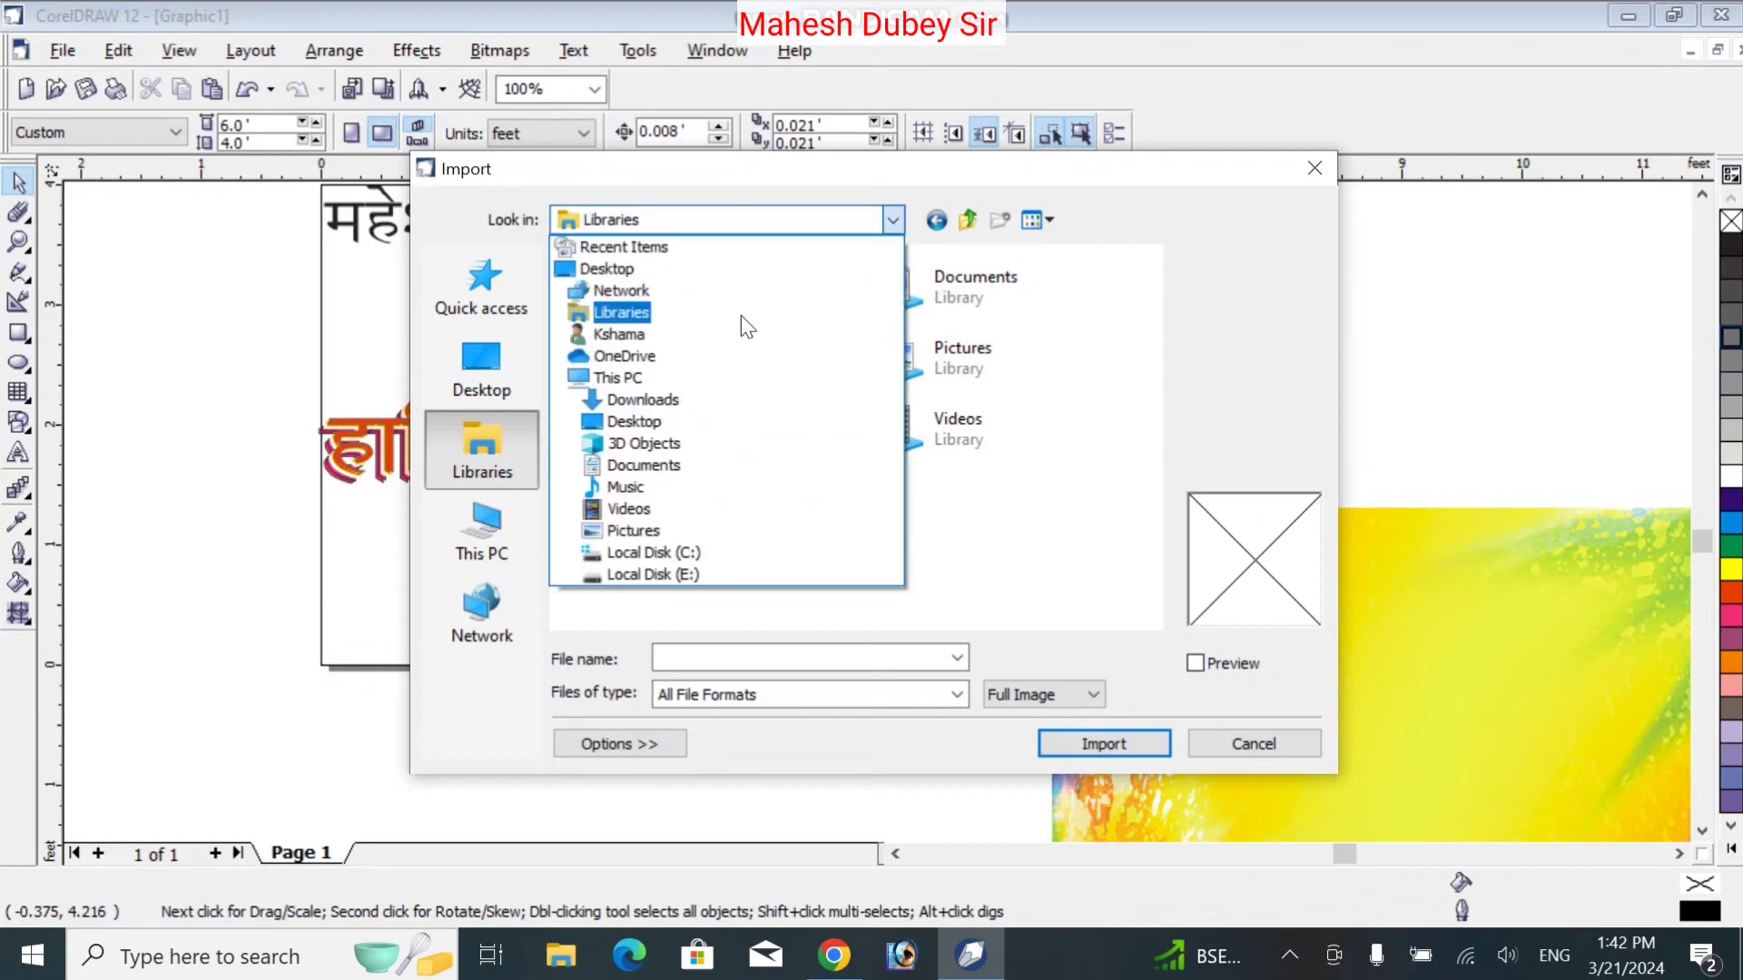
left_click(704, 324)
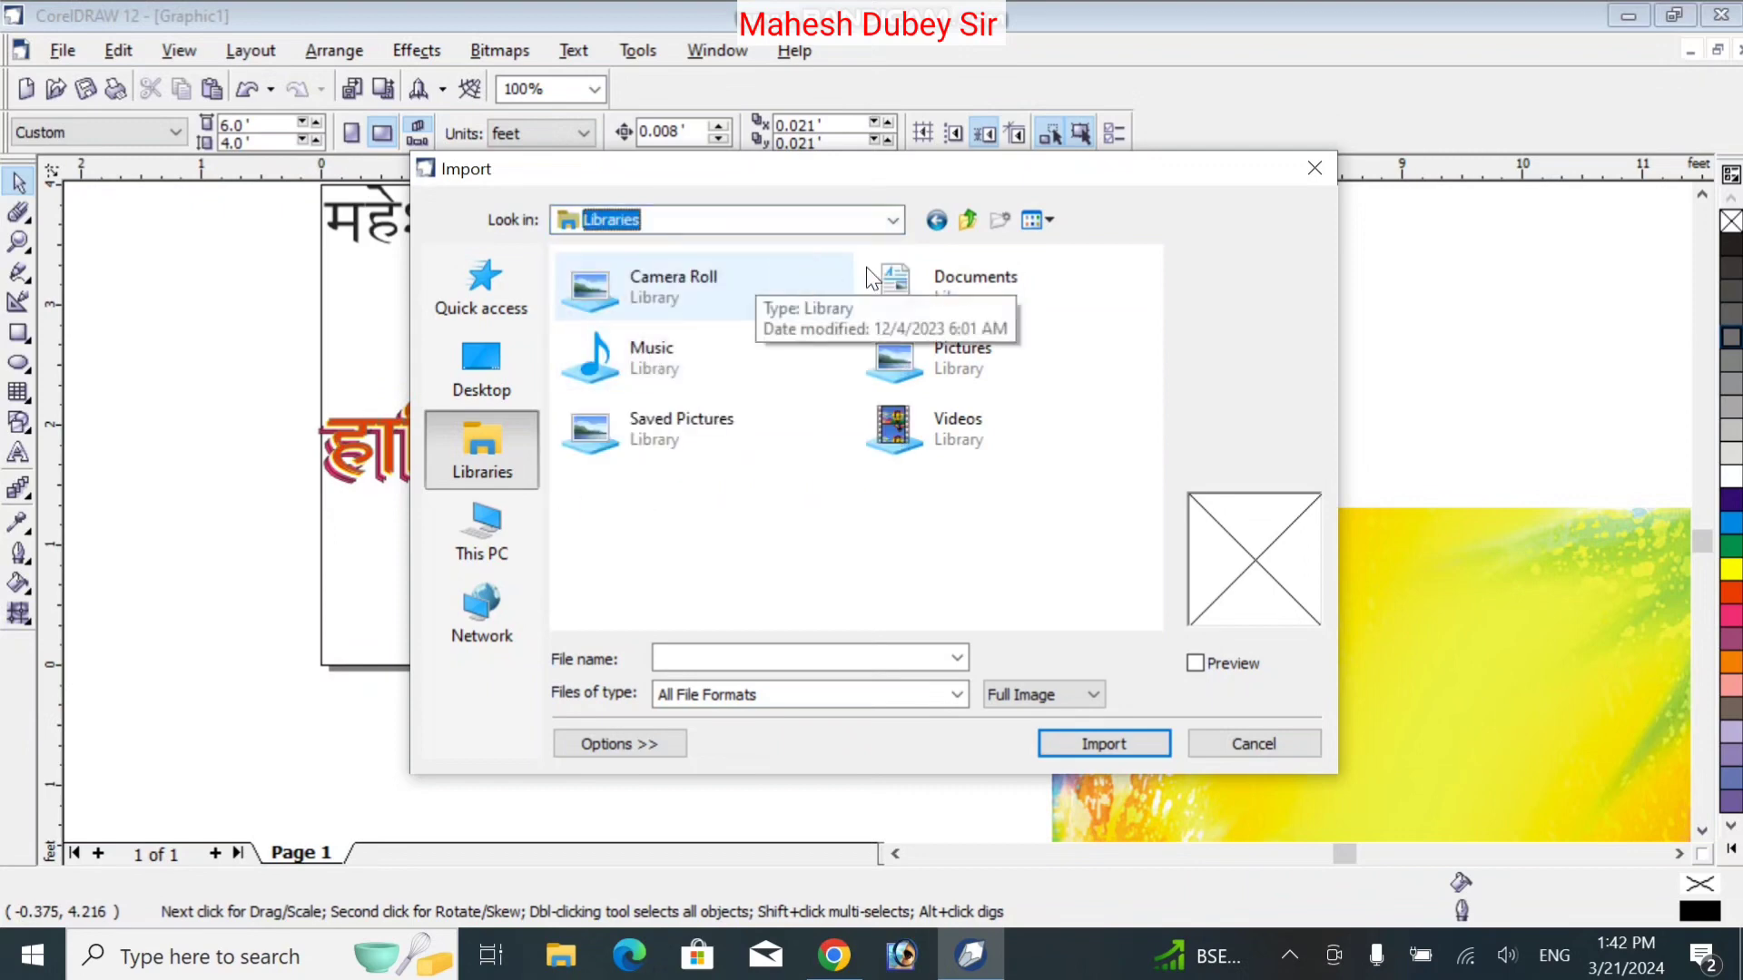
left_click(889, 224)
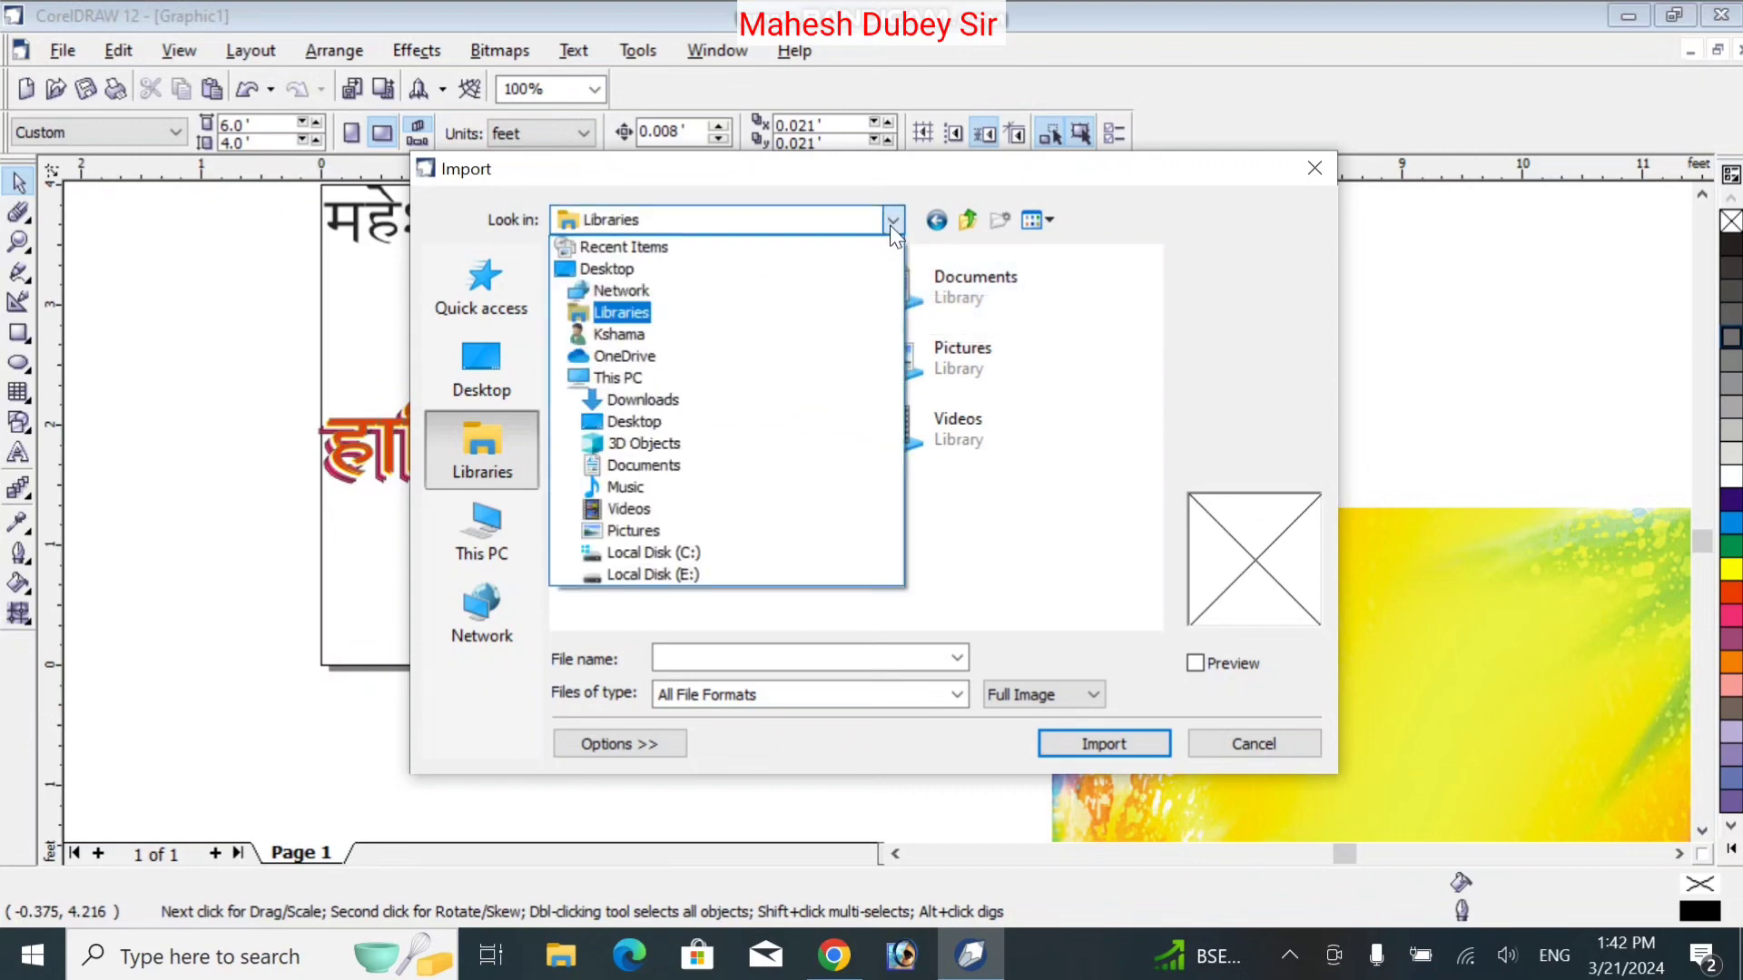
left_click(777, 336)
double_click(705, 433)
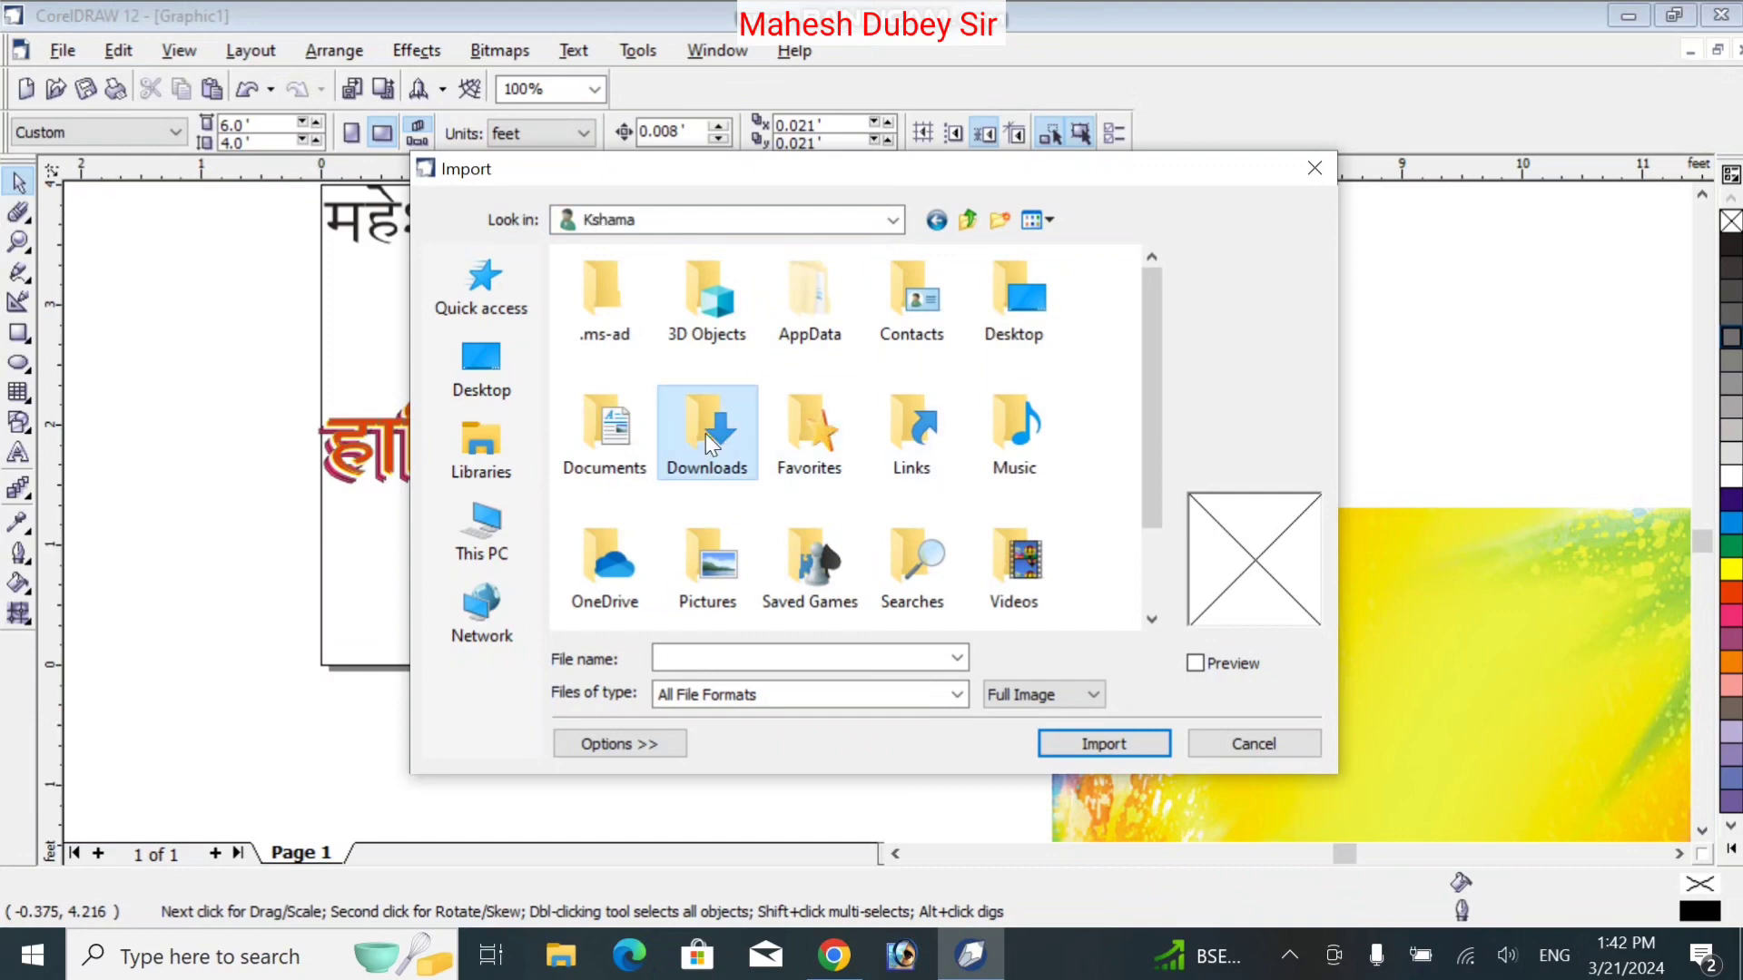
double_click(643, 356)
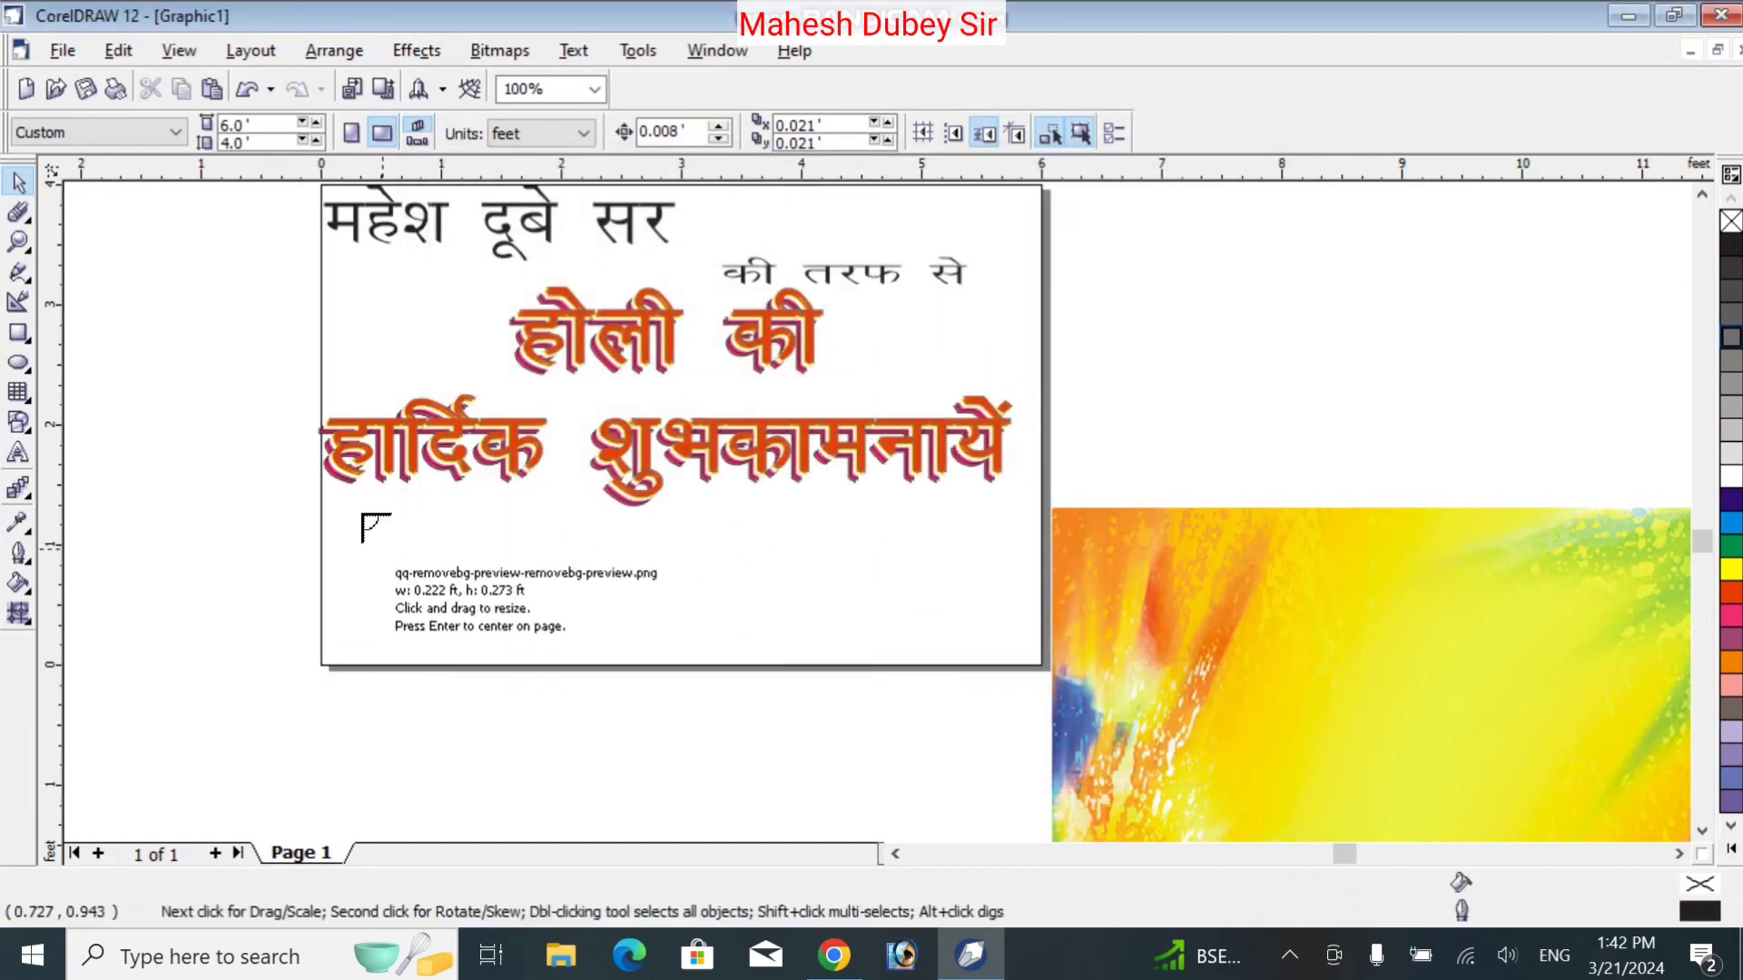
Size the cut-out portrait to 1.25 × 1.536 ft and nudge it into the card's bottom-left corner
left_click_drag(331, 481, 531, 723)
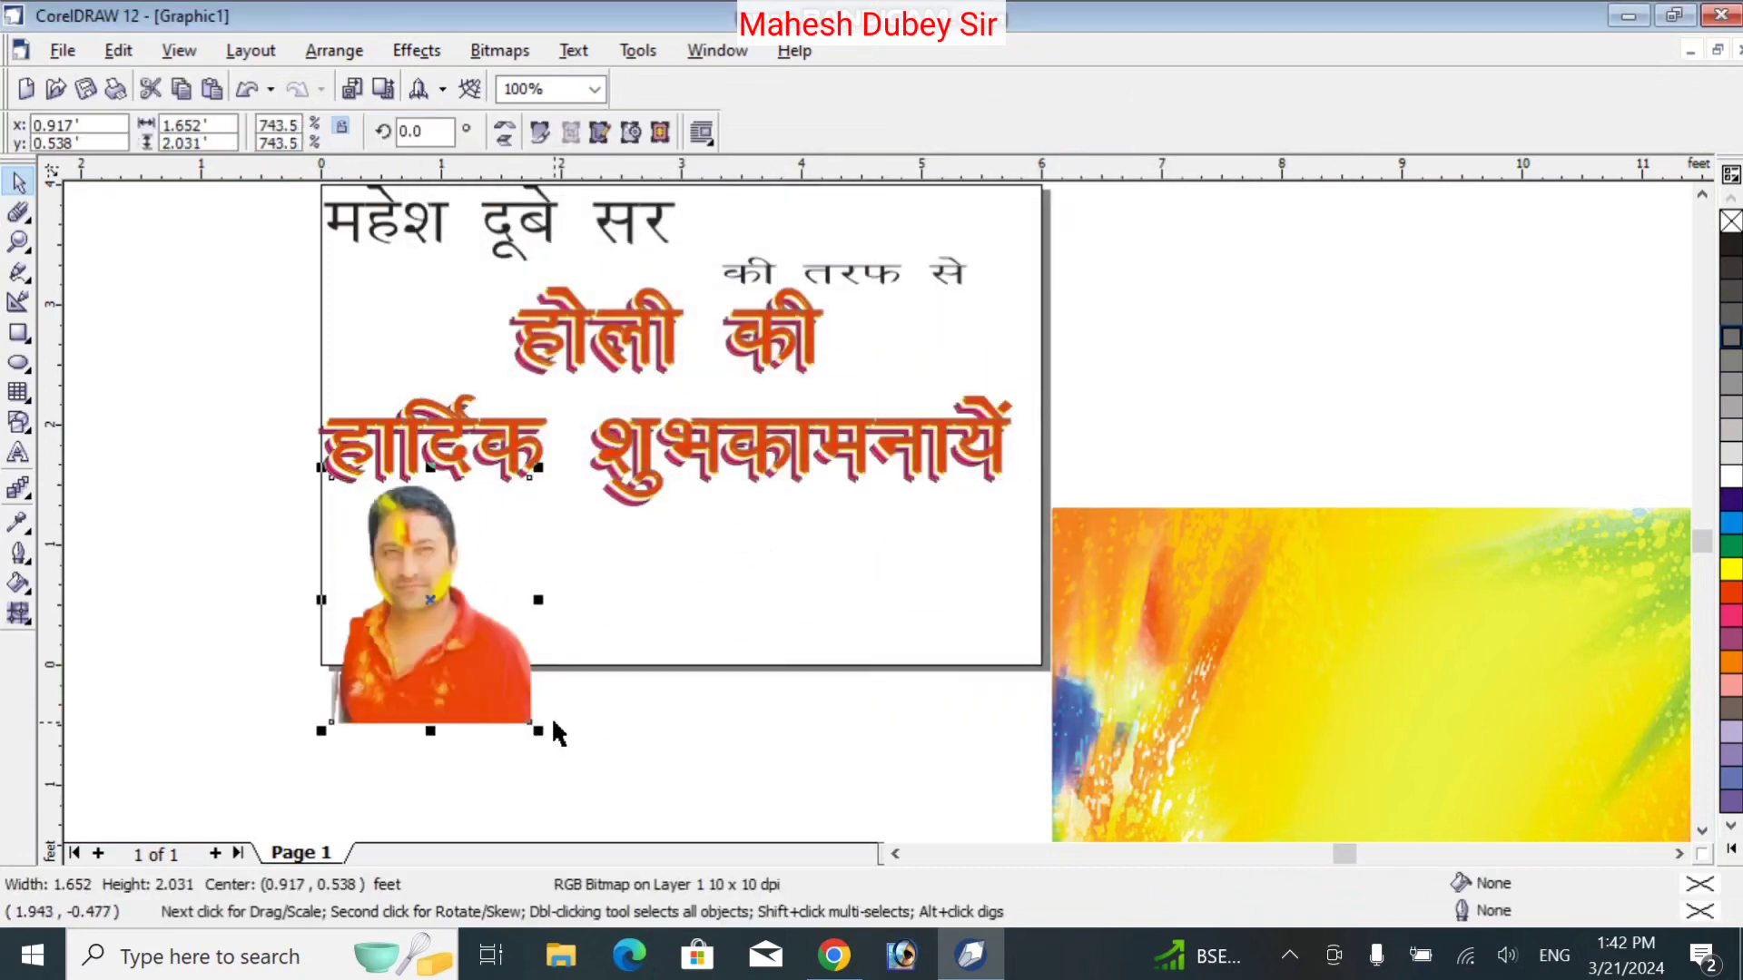
mouse_move(457, 607)
left_mouse_down()
mouse_move(446, 561)
mouse_move(428, 589)
left_mouse_up()
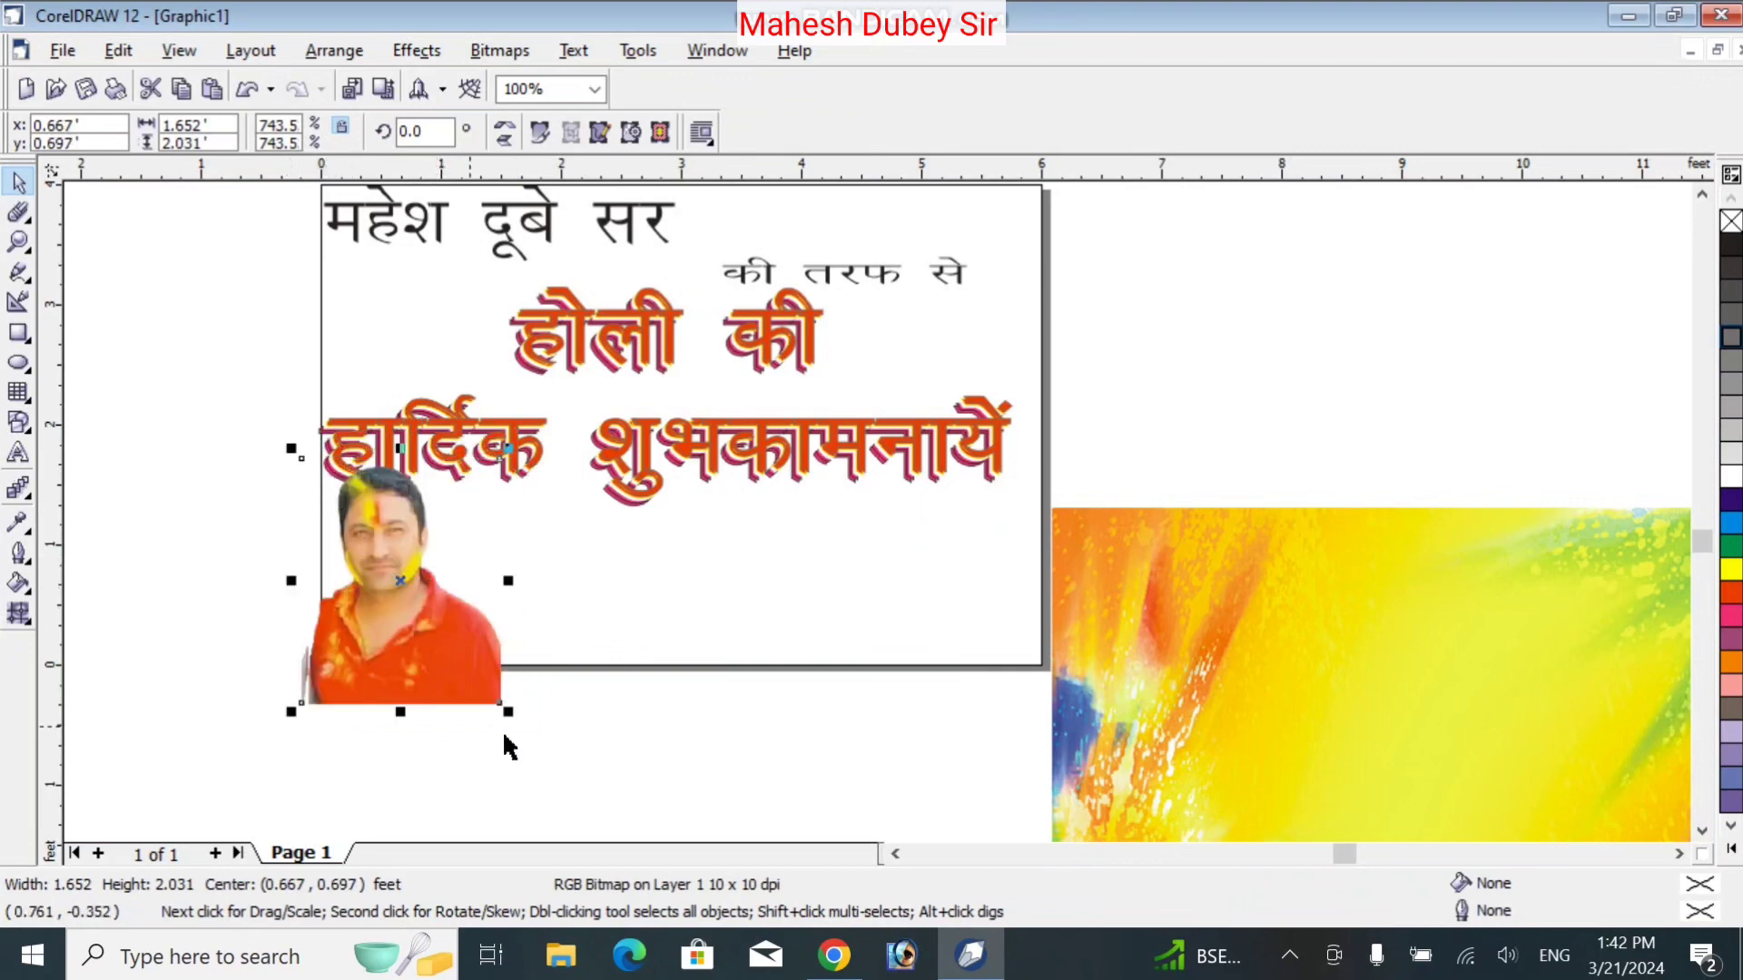
left_click_drag(506, 714, 412, 608)
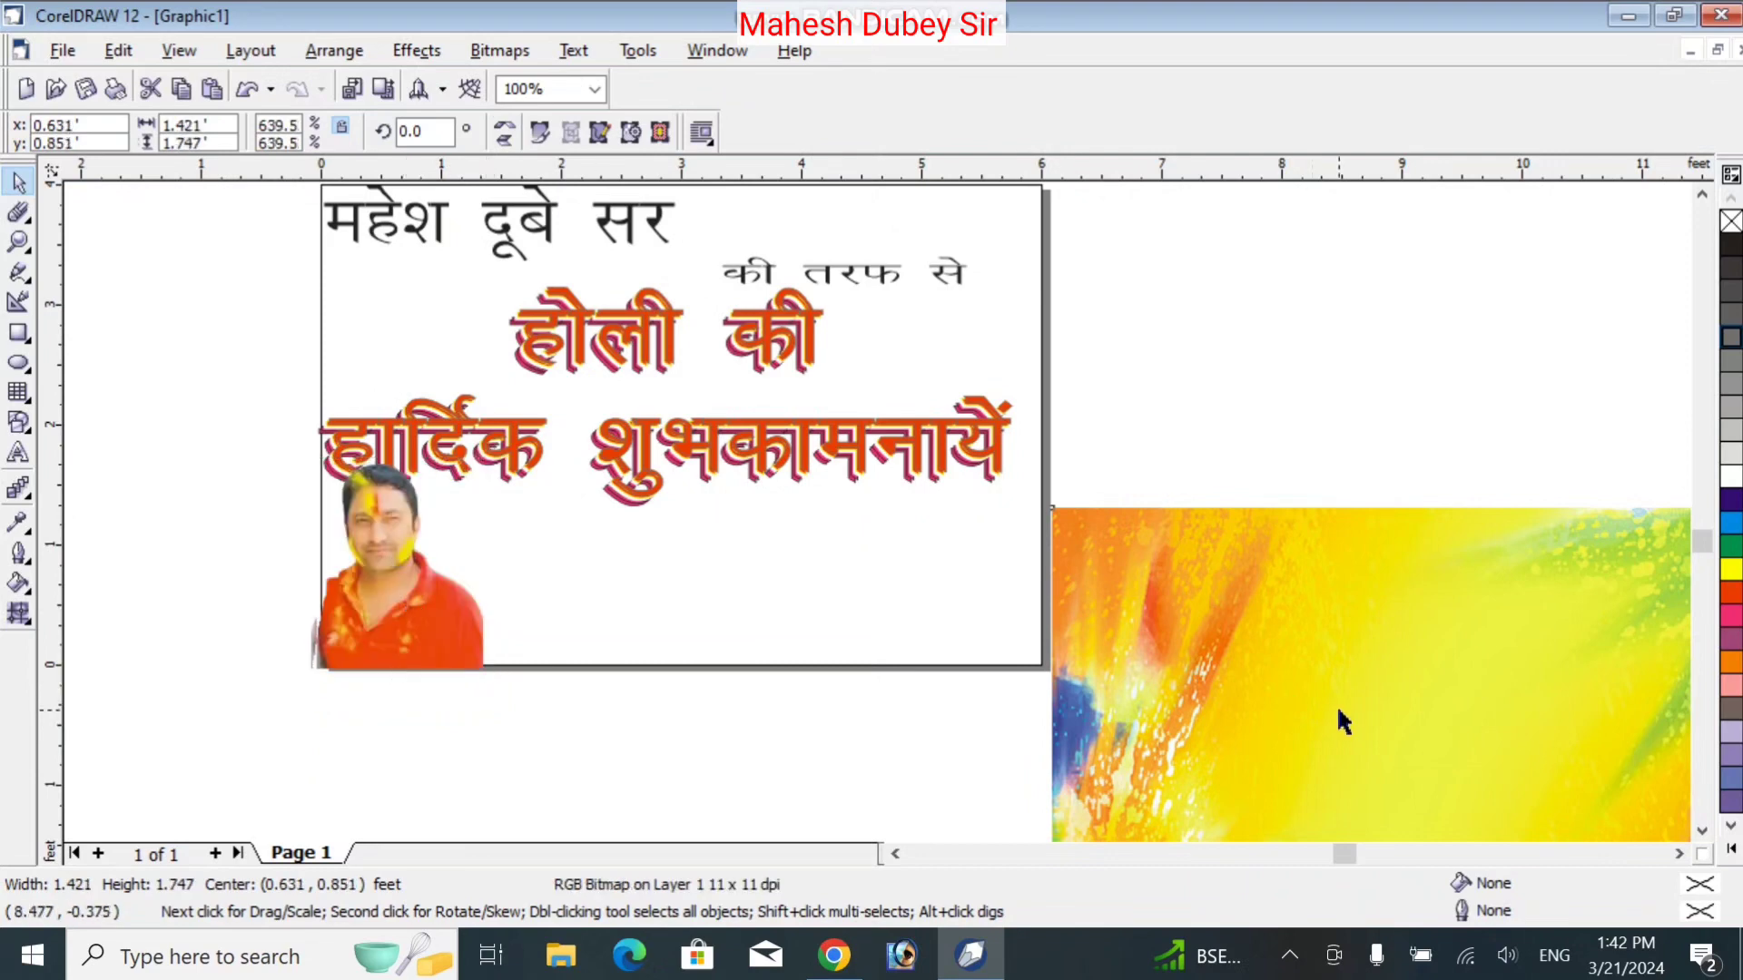
left_click_drag(1338, 716, 604, 363)
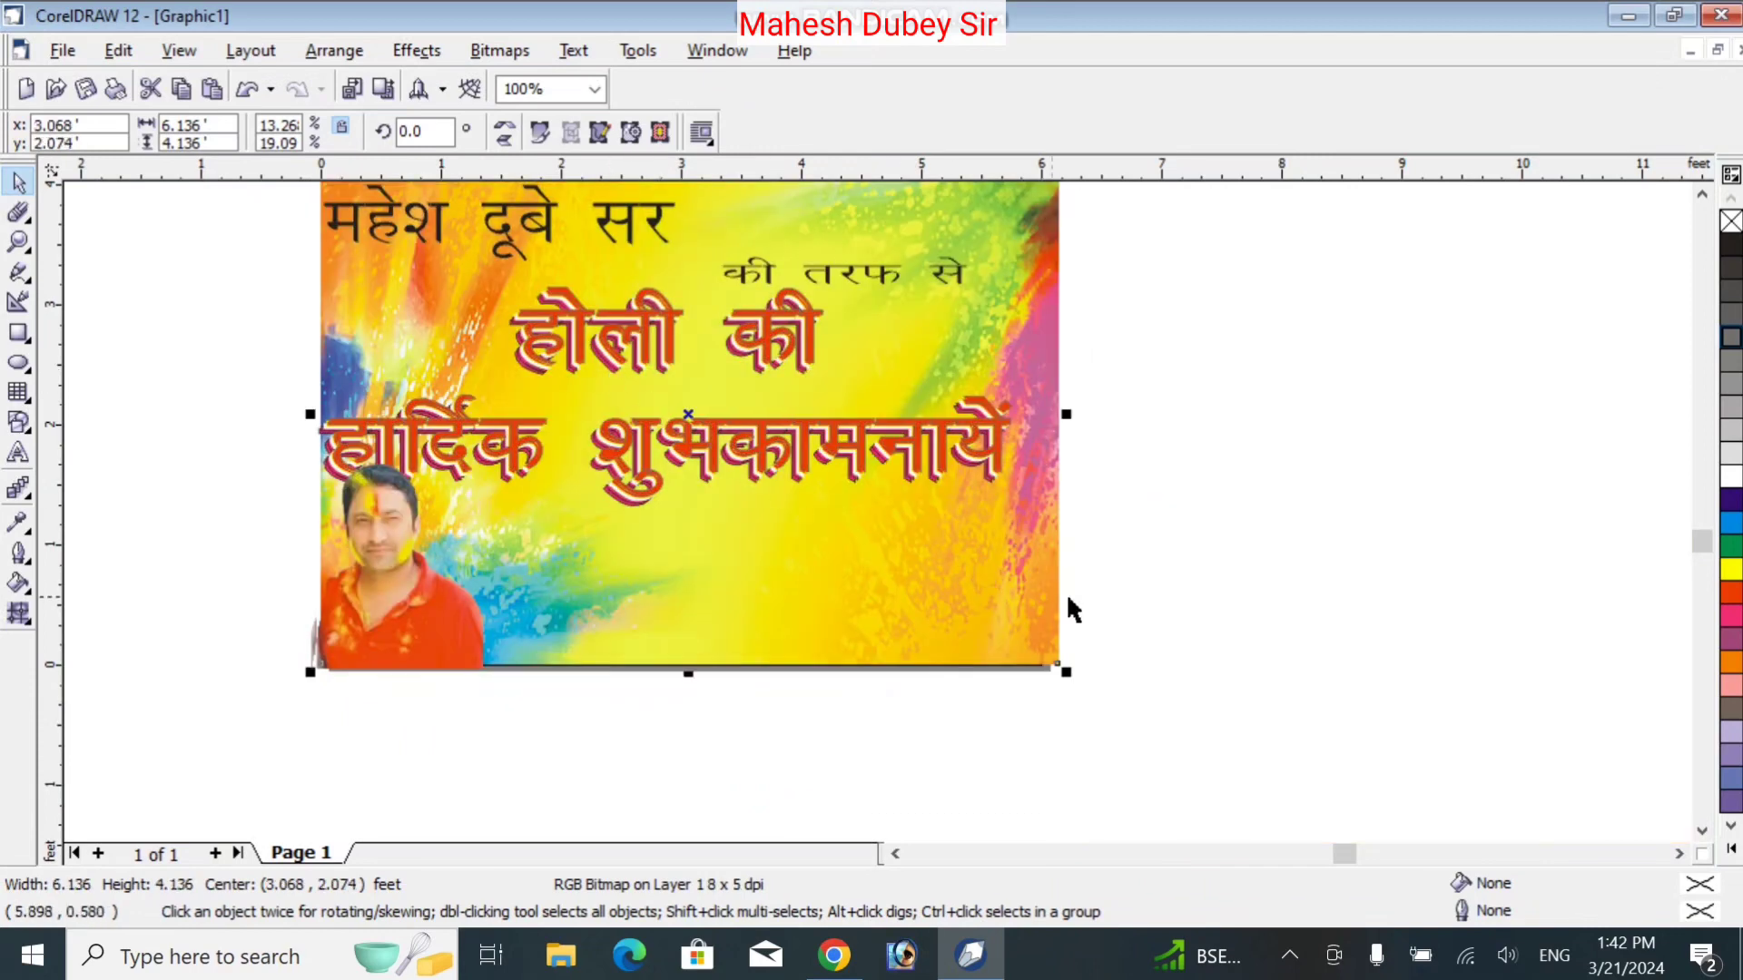
left_click(396, 614)
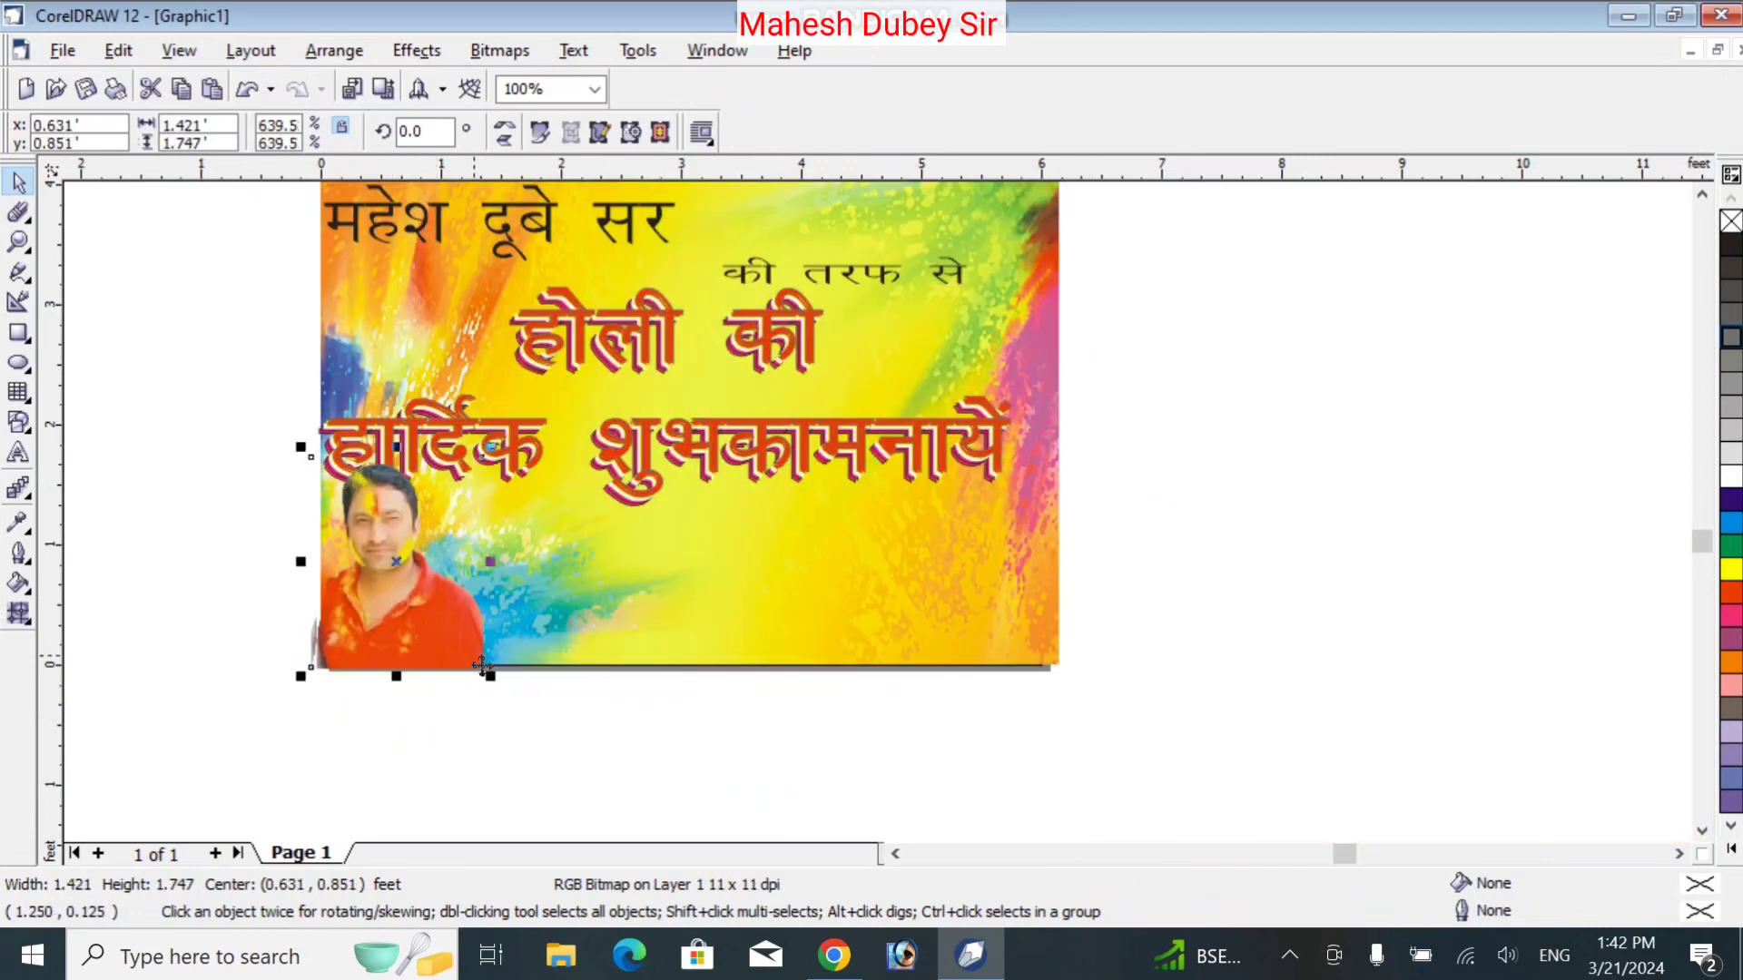
left_click_drag(490, 677, 469, 651)
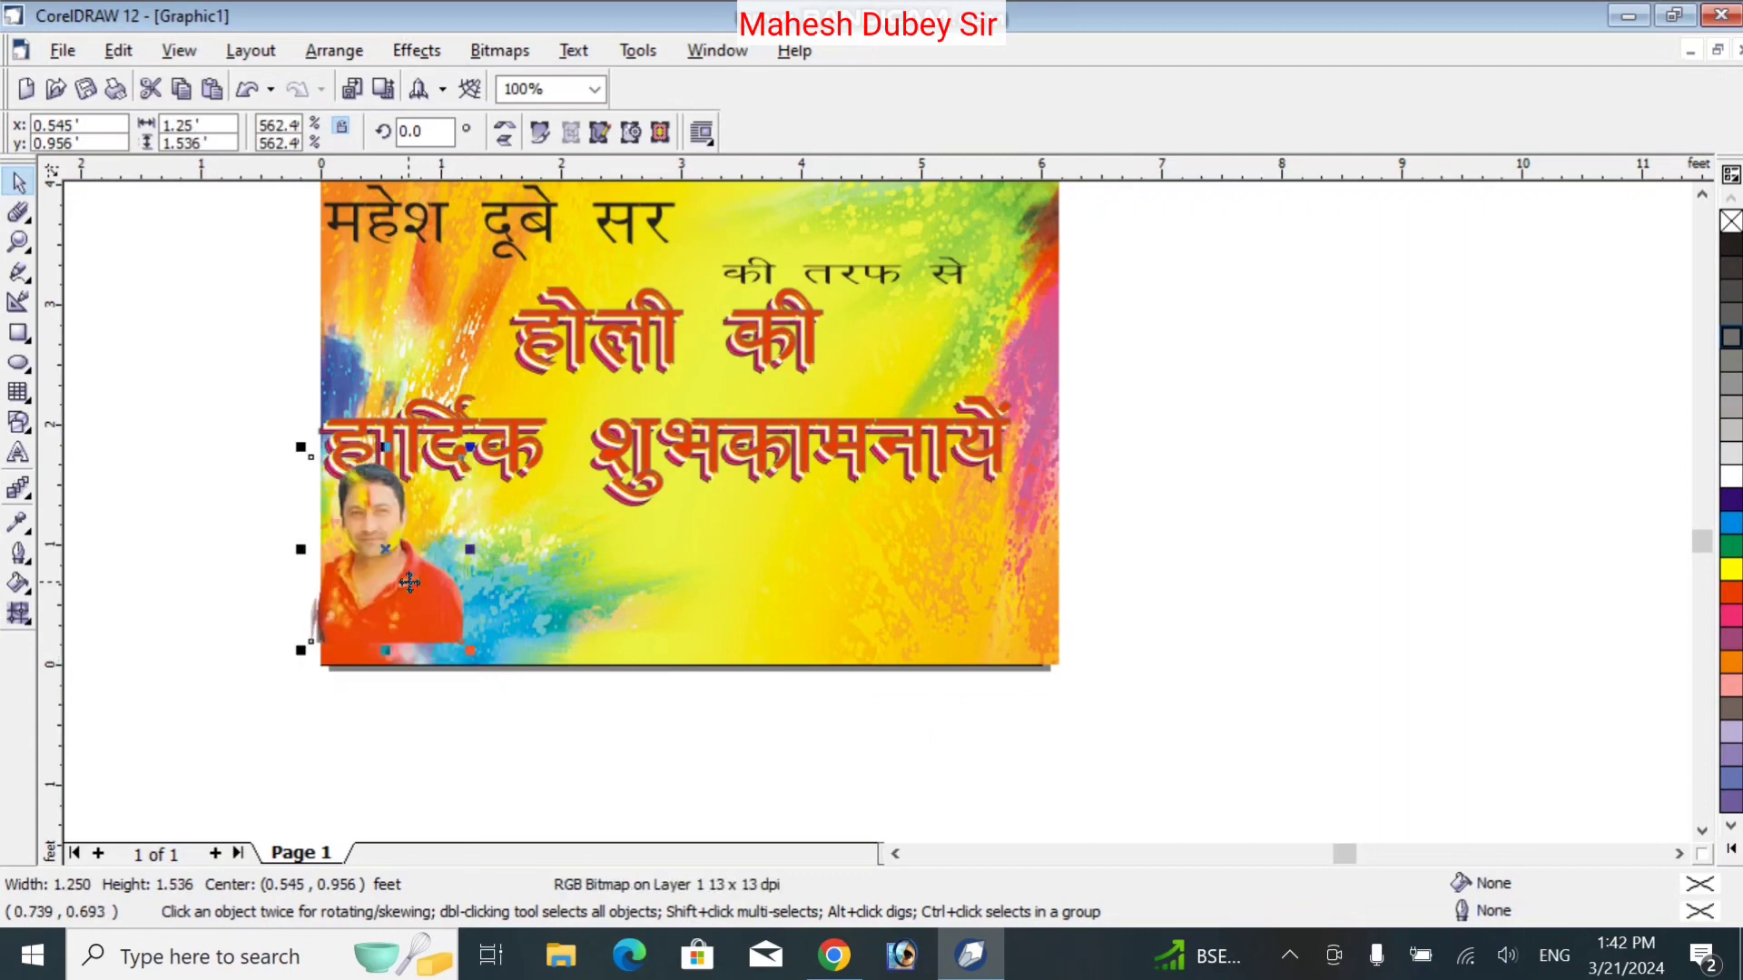
mouse_move(410, 582)
left_mouse_down()
mouse_move(409, 611)
mouse_move(407, 594)
left_mouse_up()
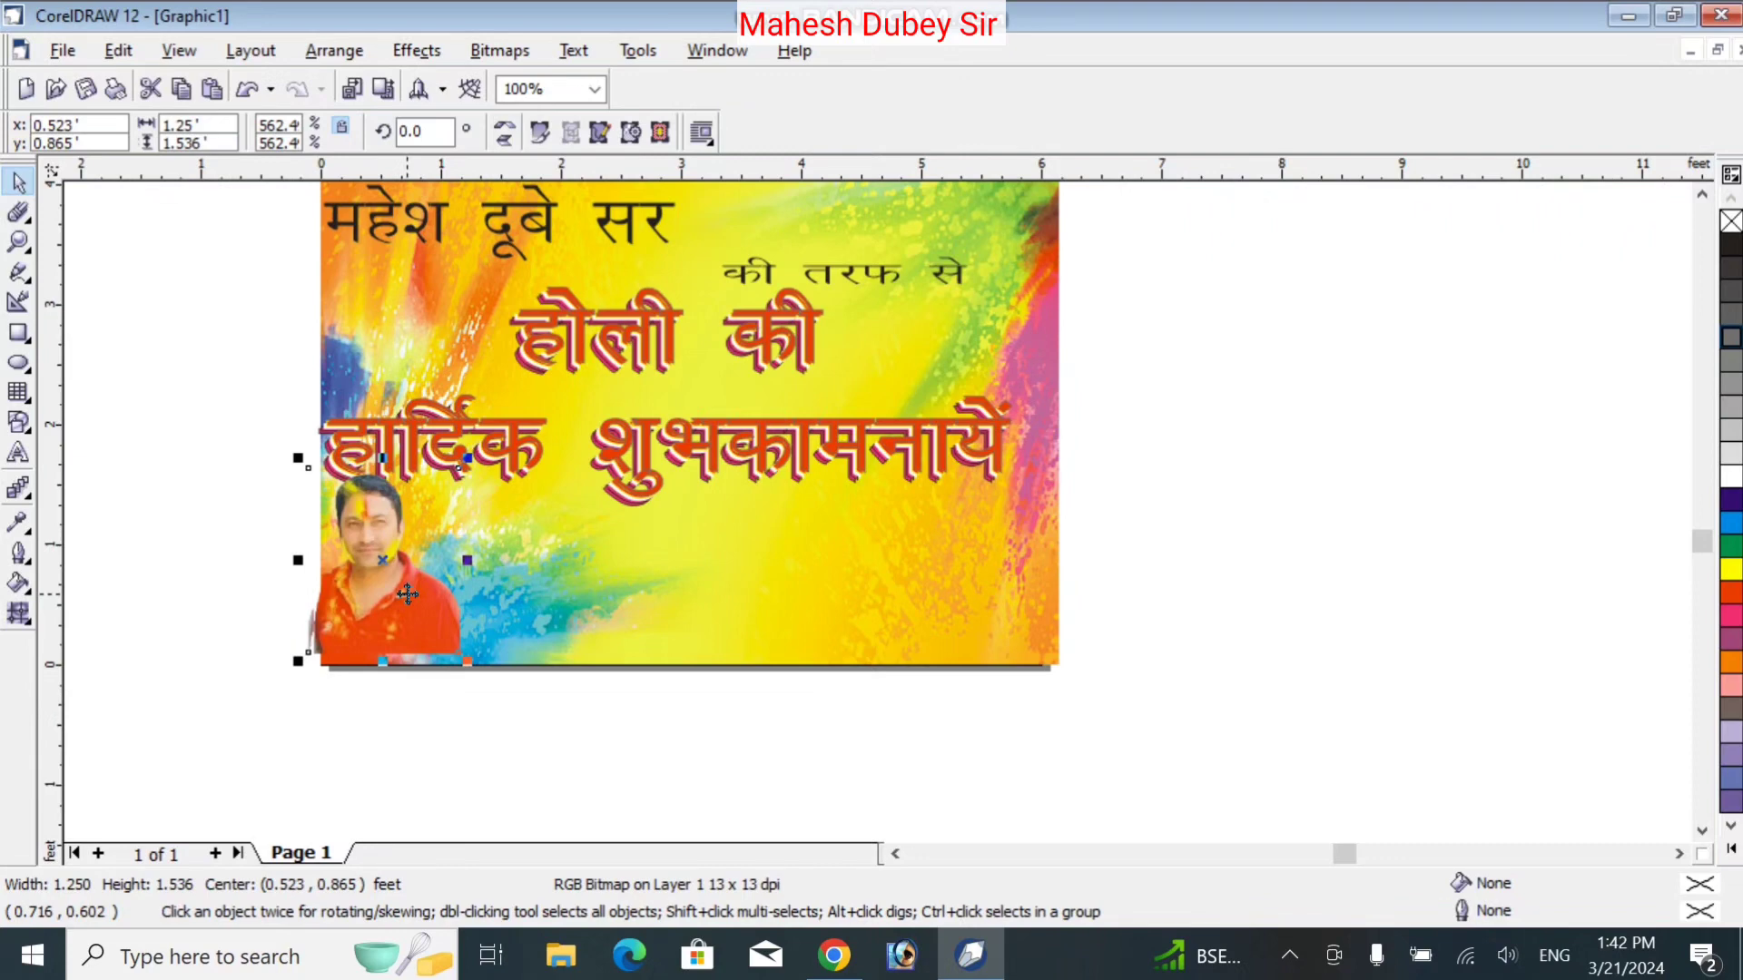
key("Down")
key("Down")
key("Down")
key("Down")
key("Down")
key("Down")
key("Down")
key("Down")
key("Down")
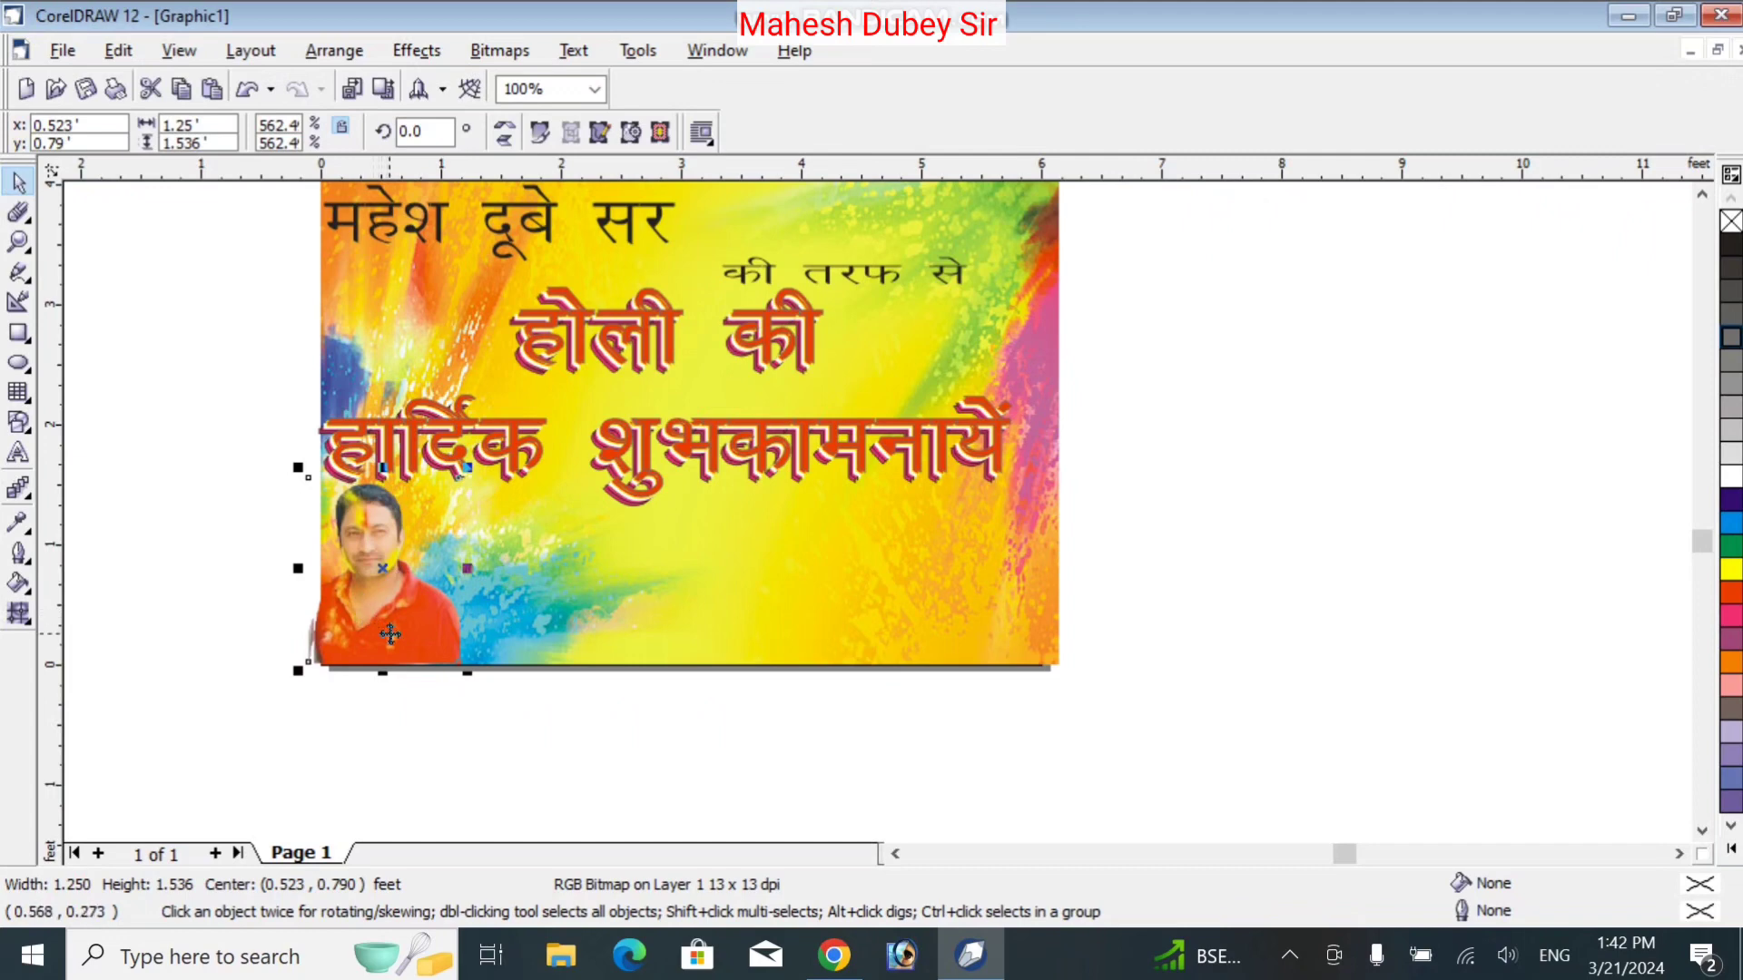
Add a large 'Youtube' text line on the lower part of the card
left_click(18, 453)
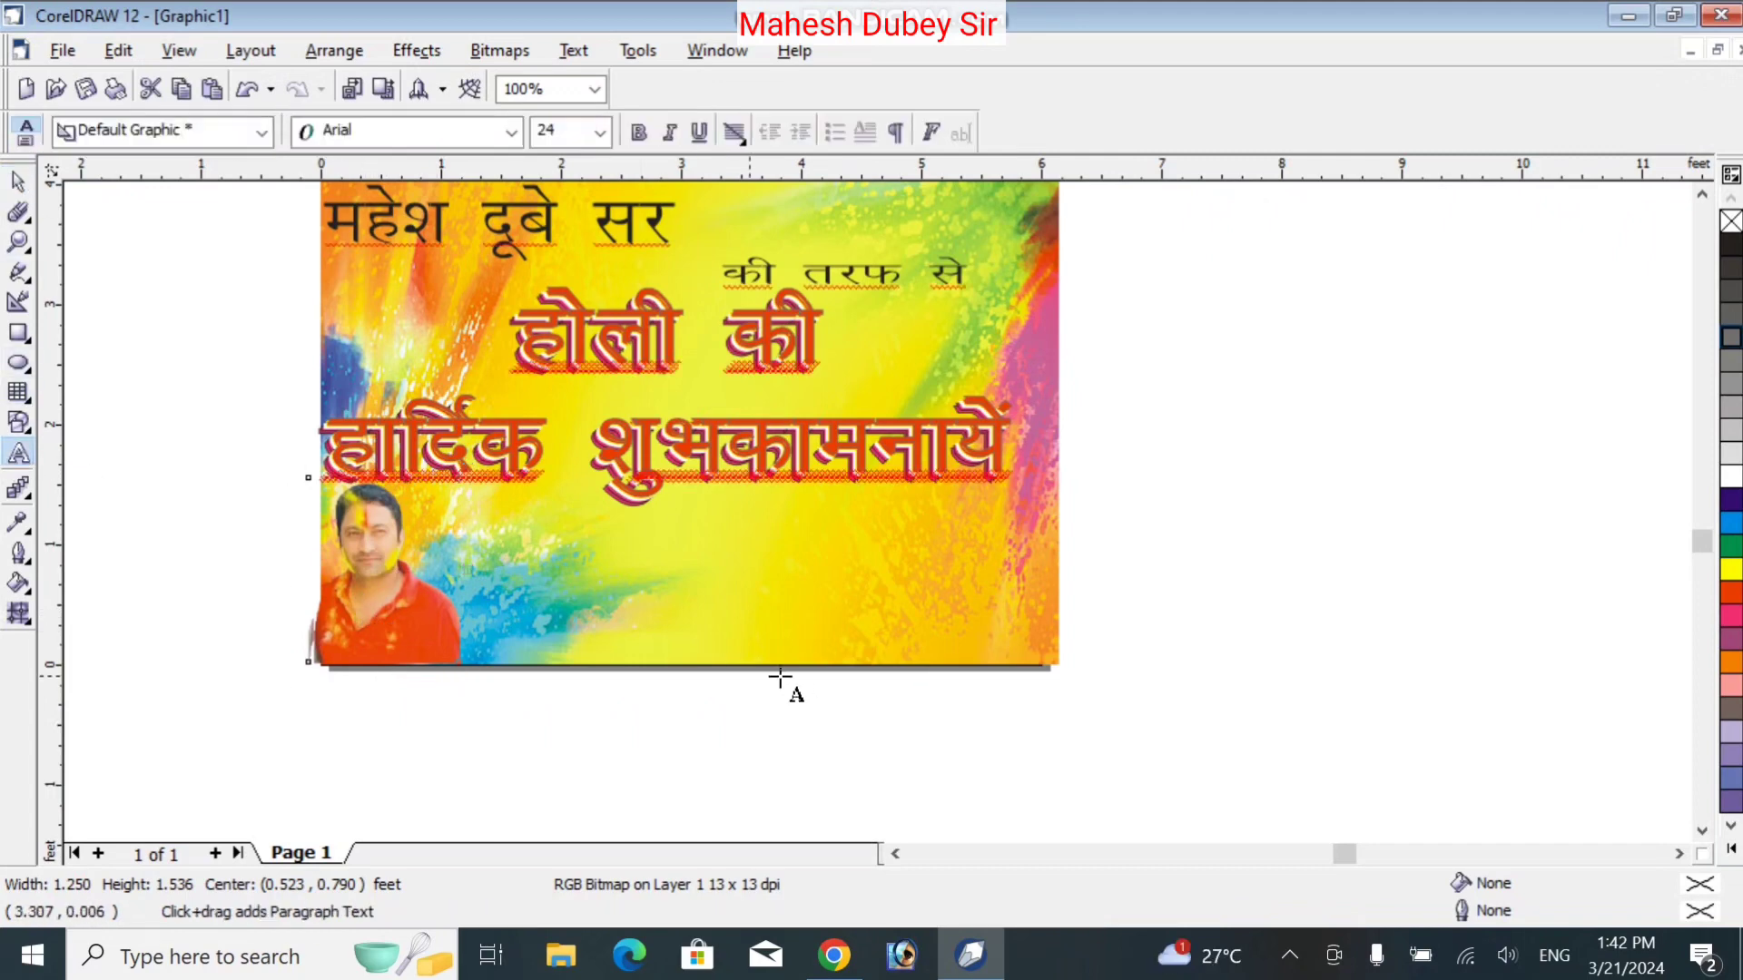
left_click(620, 575)
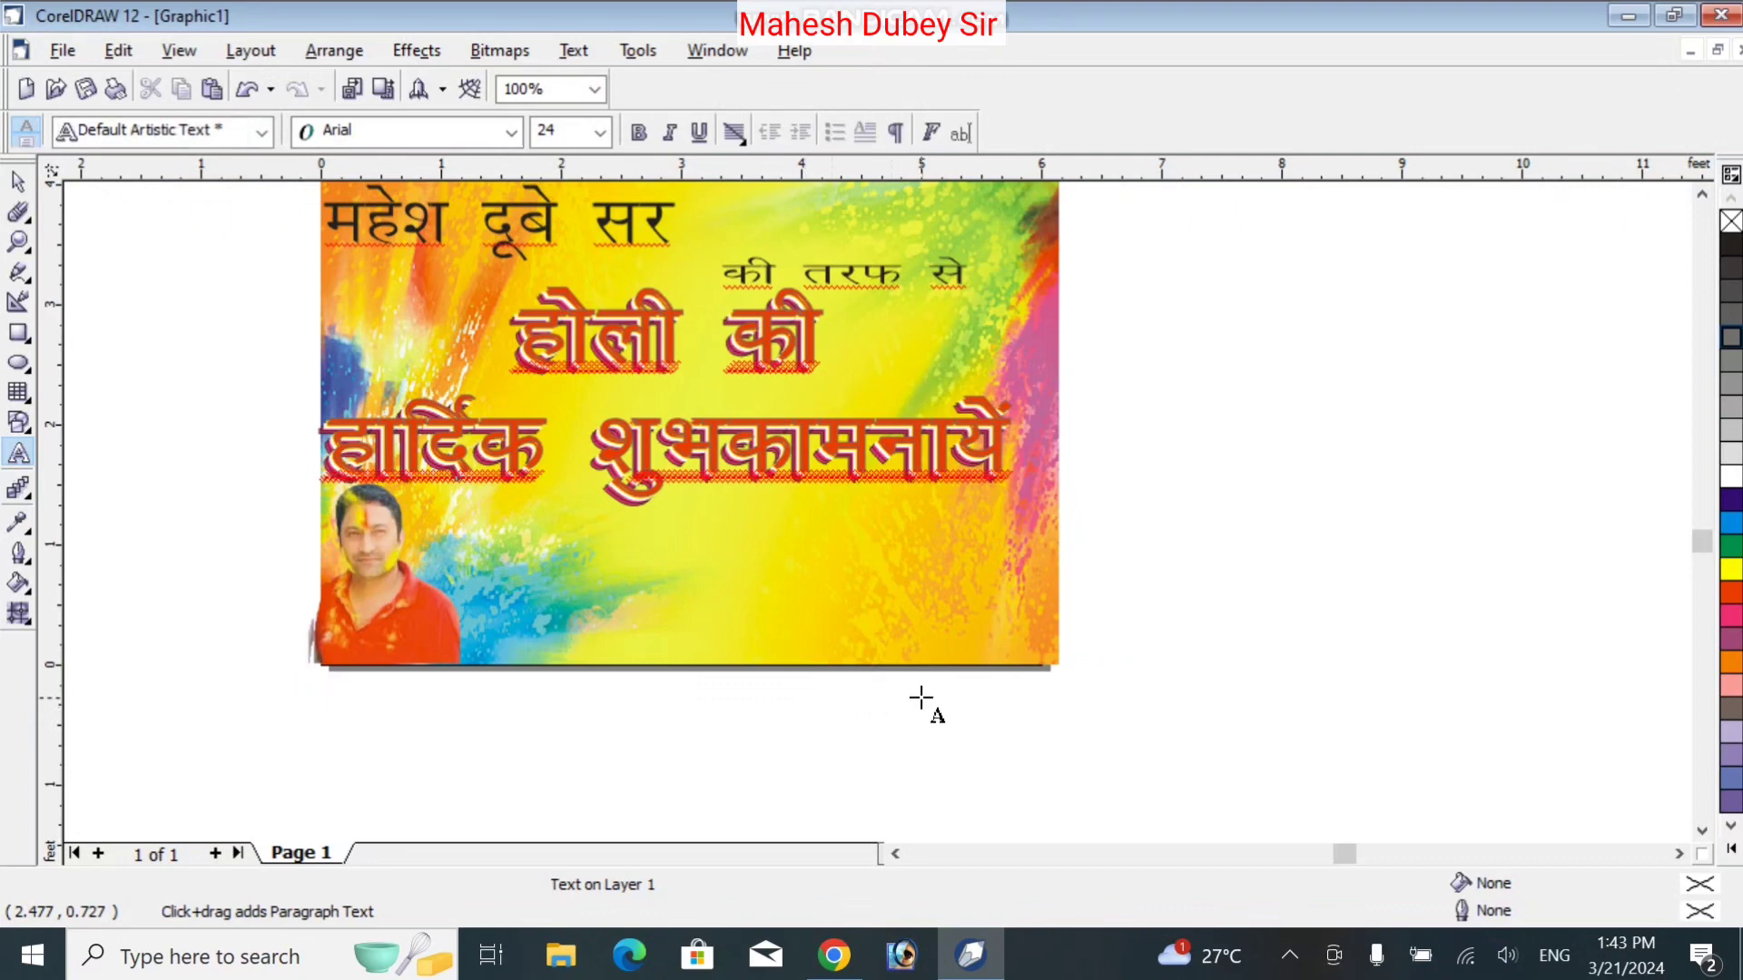
type("a")
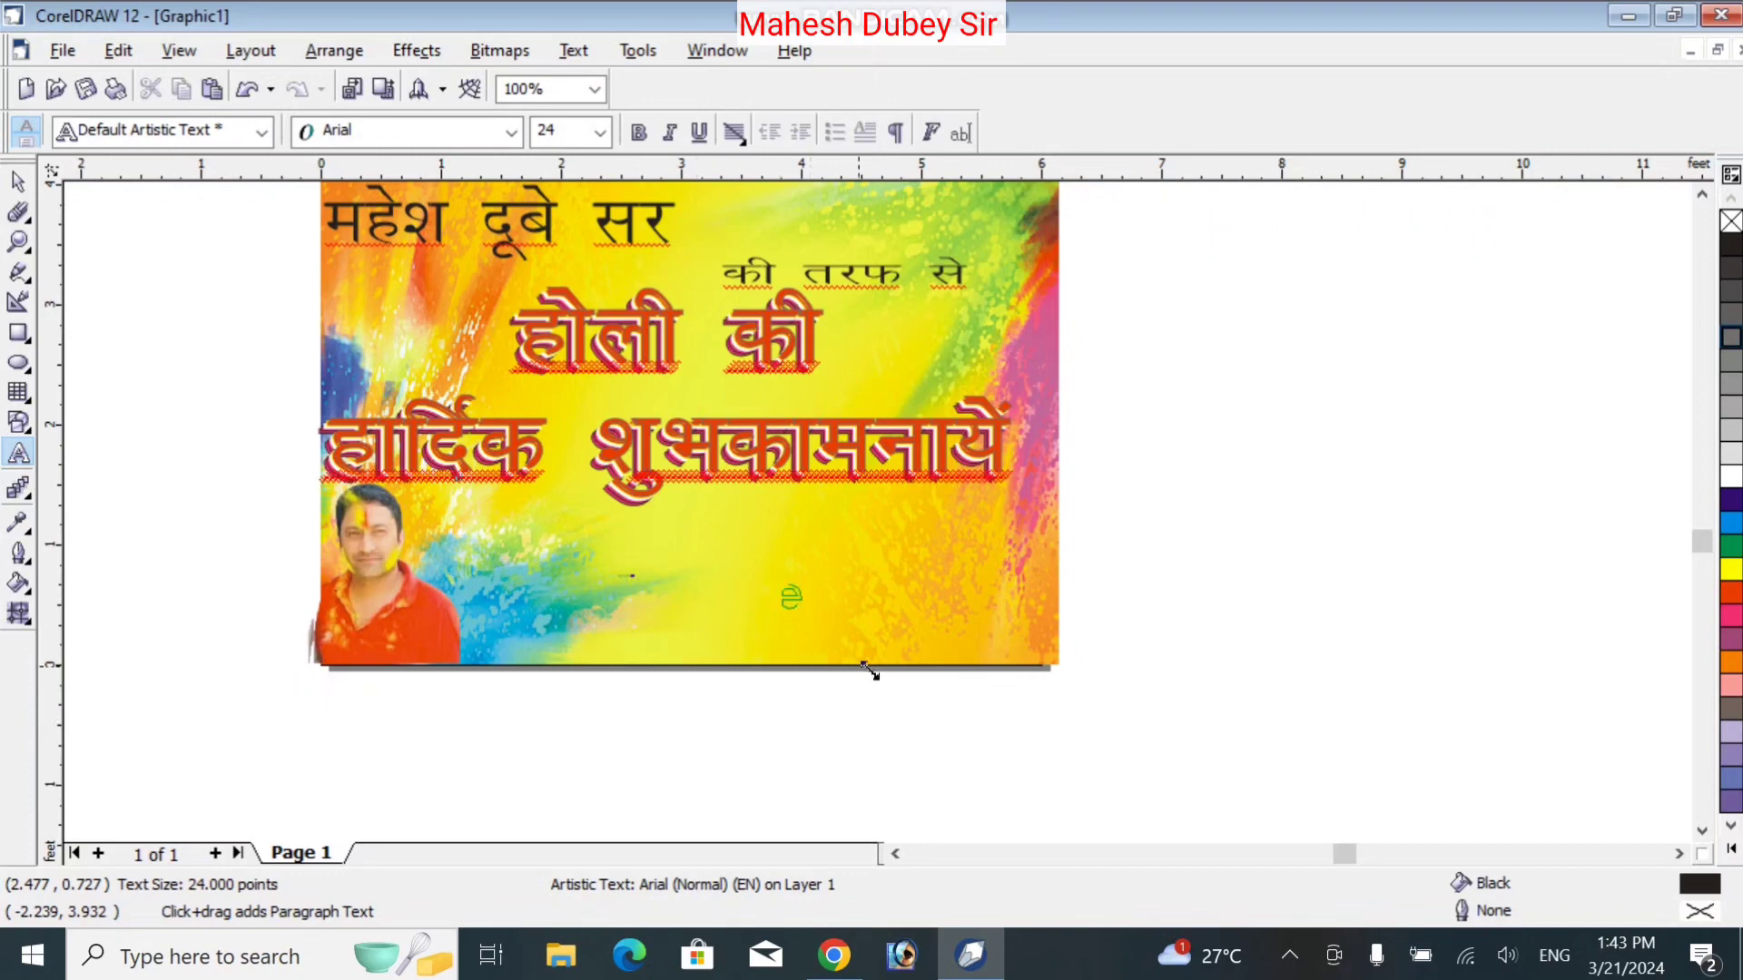
left_click_drag(870, 671, 920, 646)
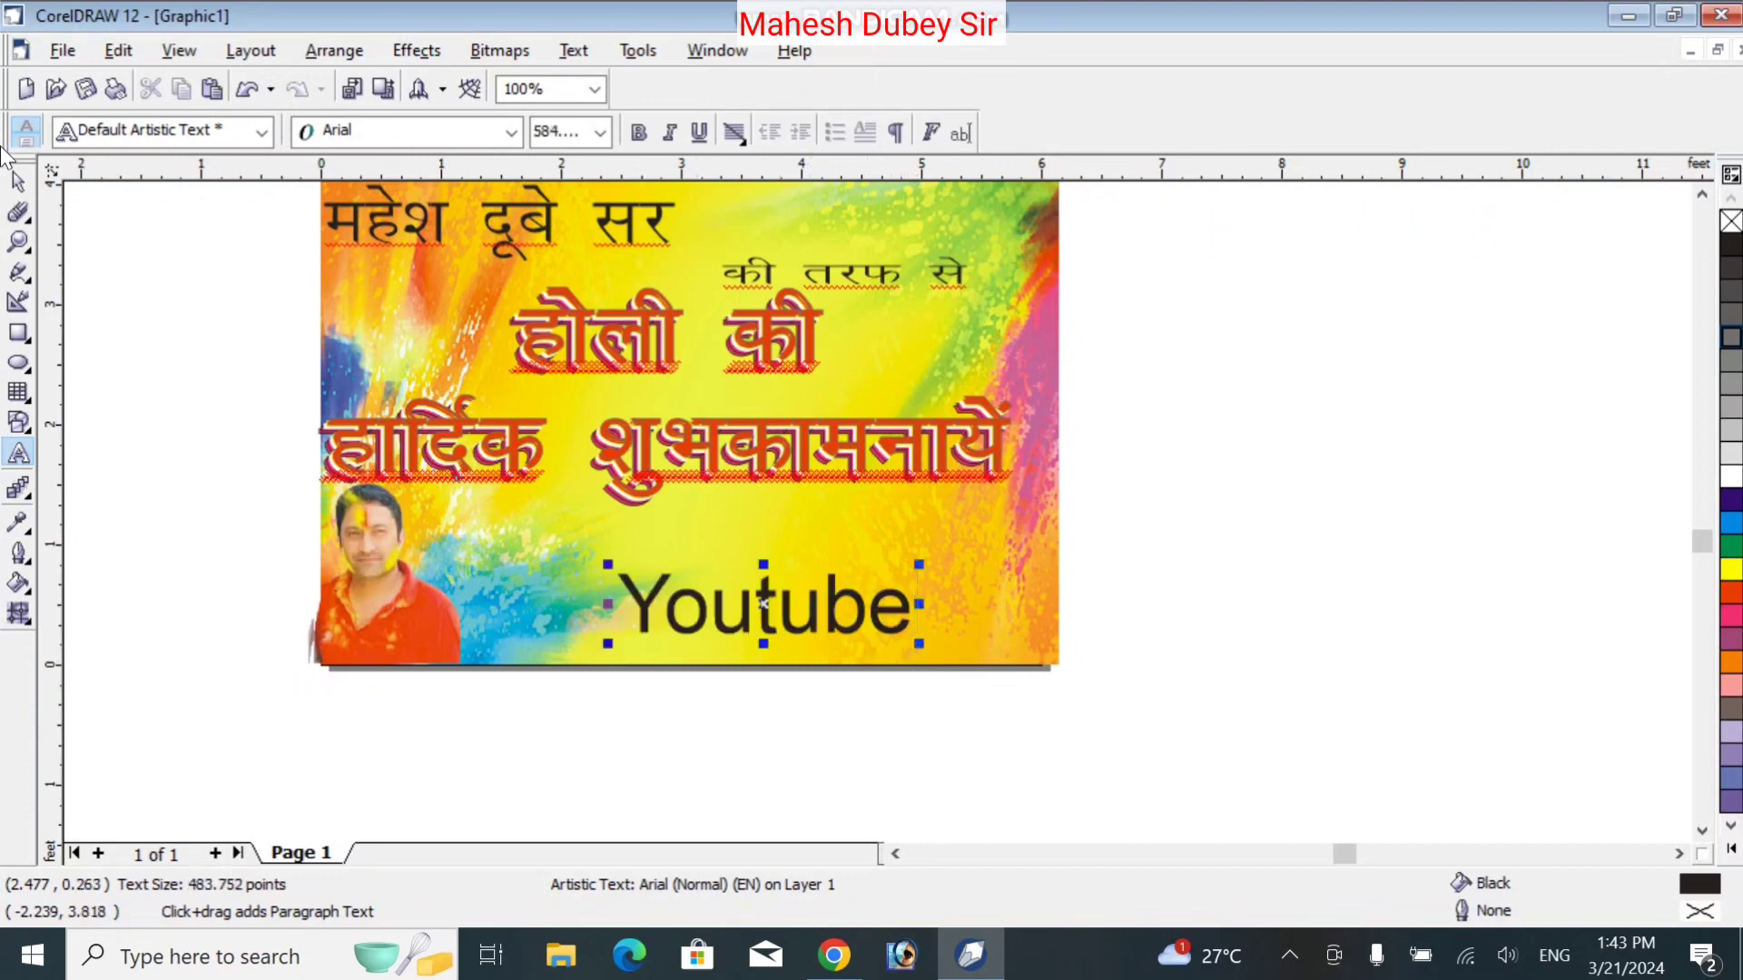
Move the Youtube text to the lower right and colour it red with a thin dark outline
left_click(18, 182)
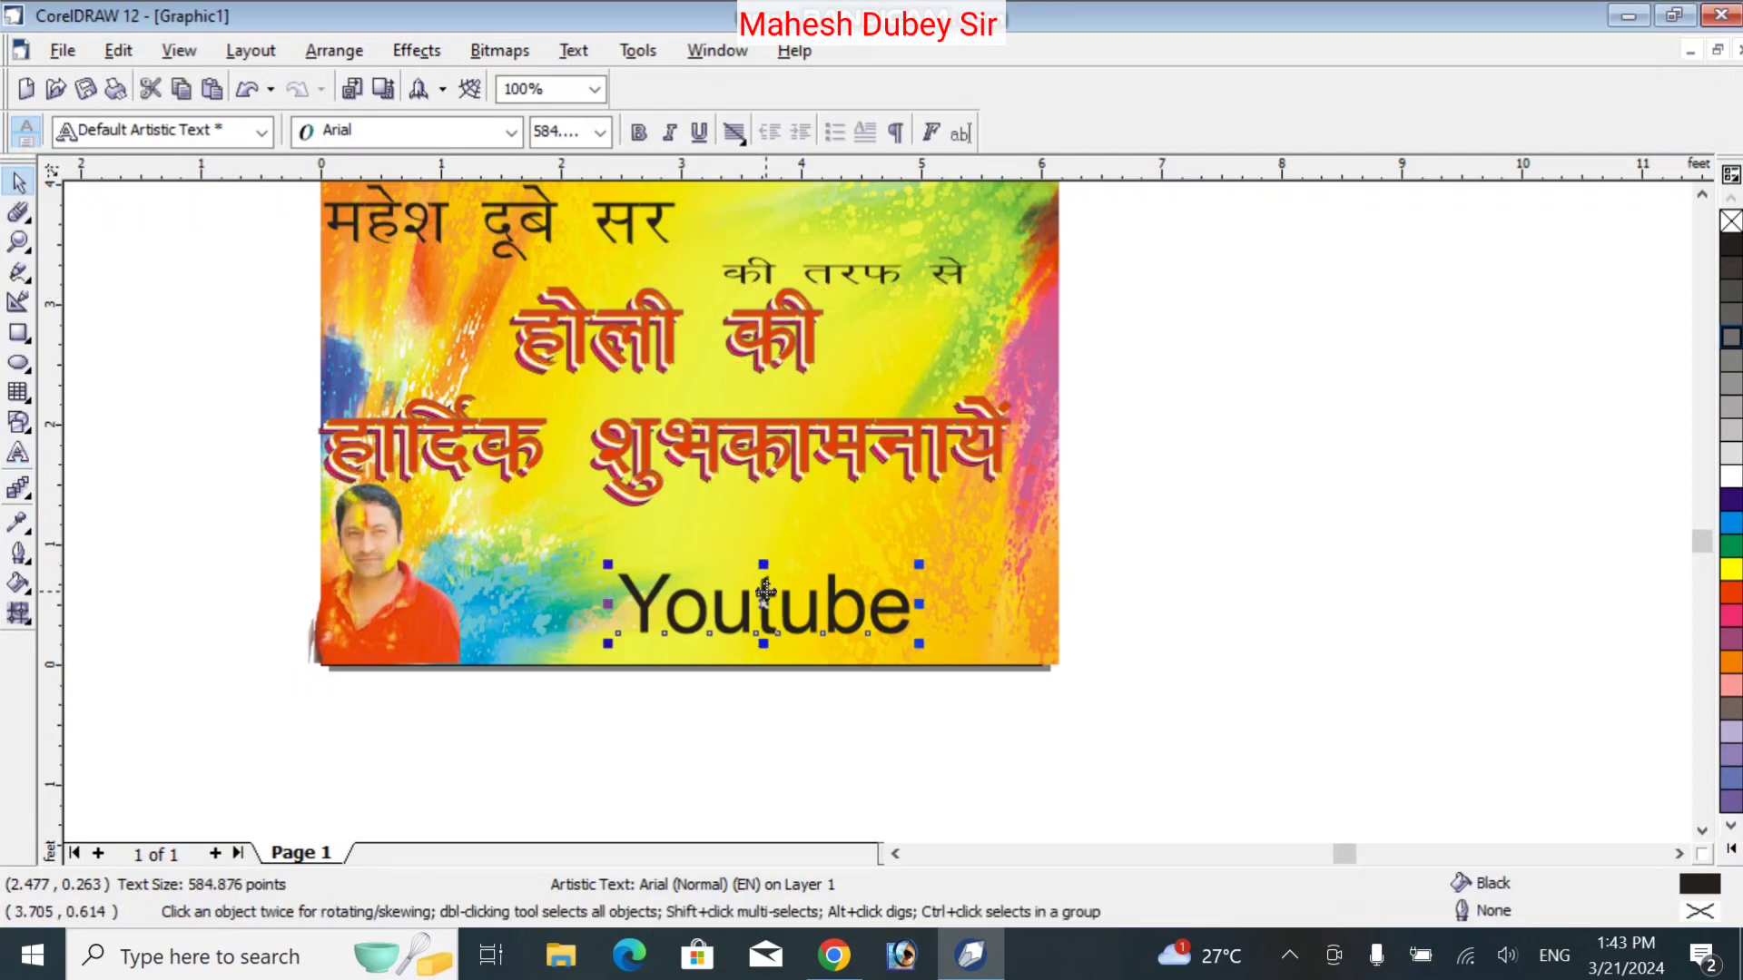
left_click_drag(765, 591, 814, 569)
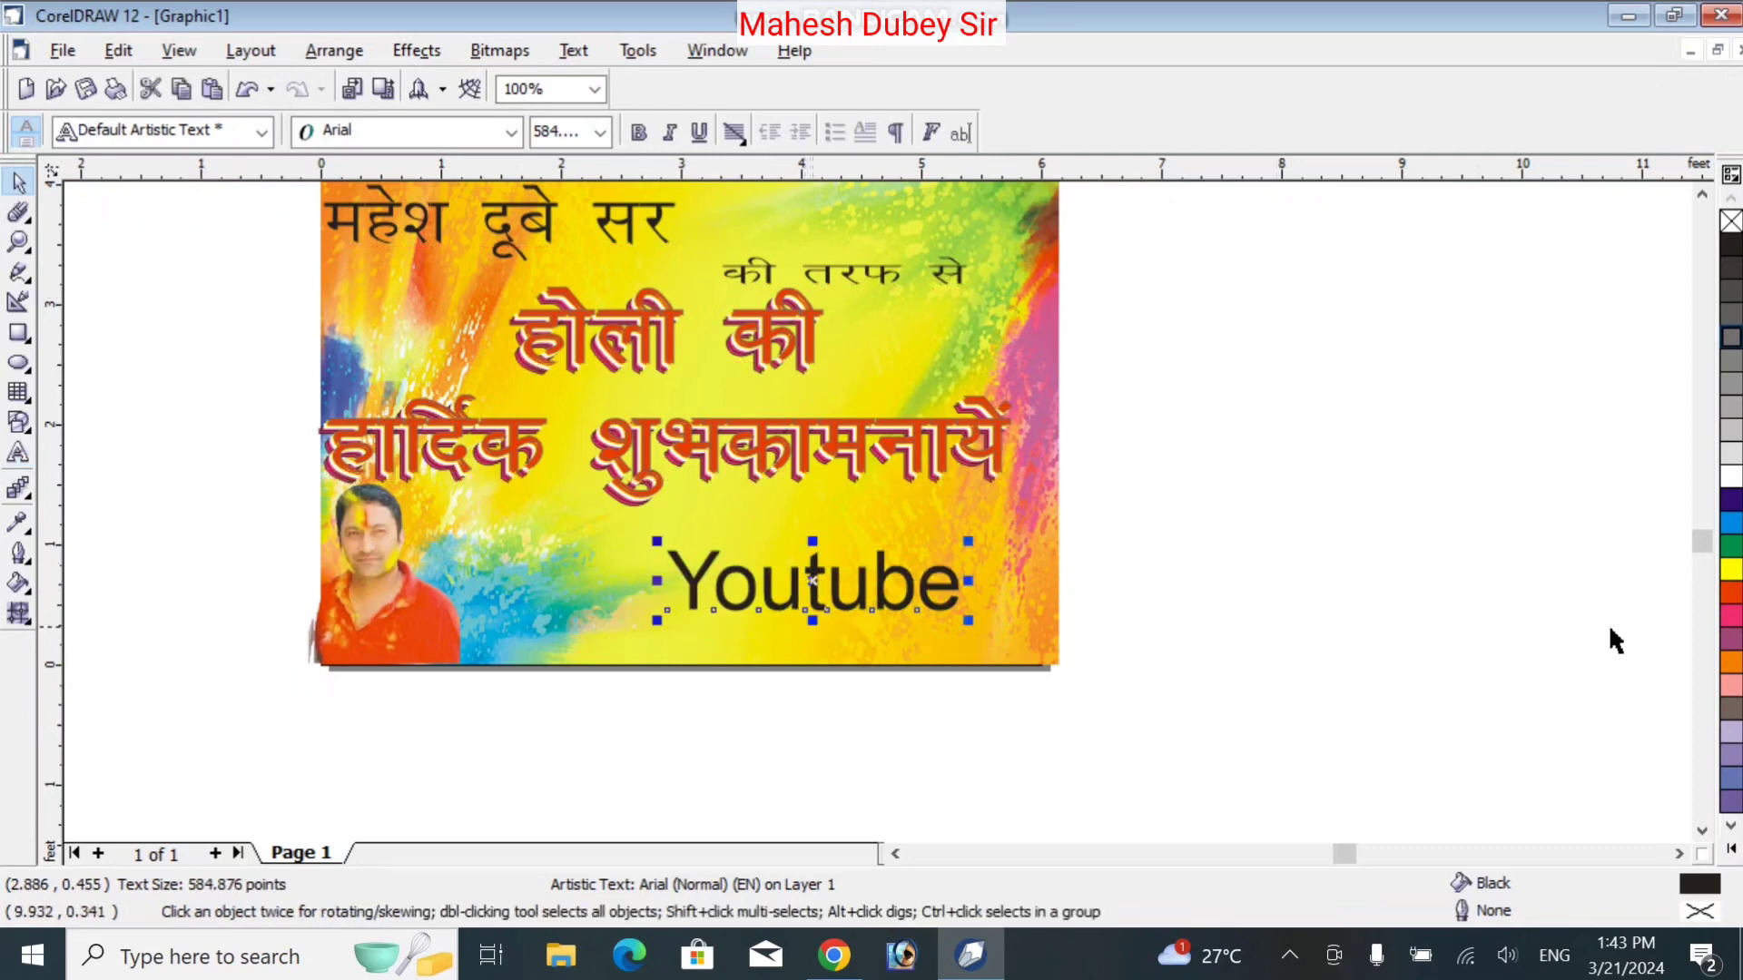
left_click(1731, 616)
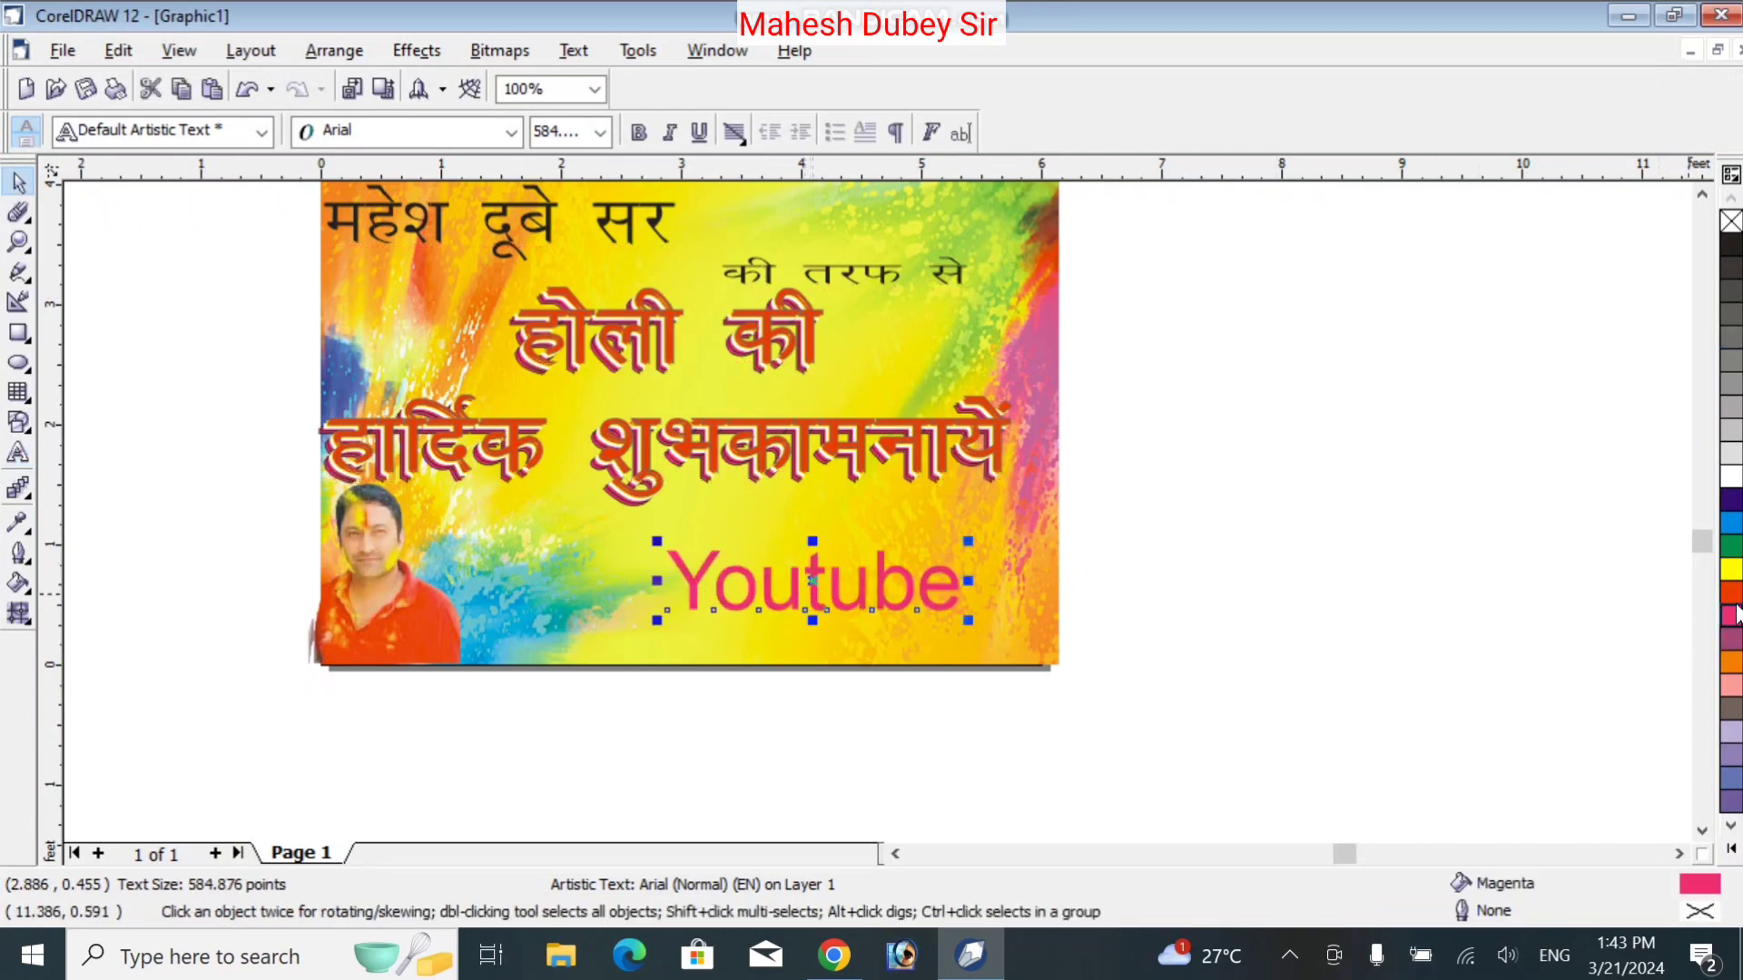
left_click(1733, 598)
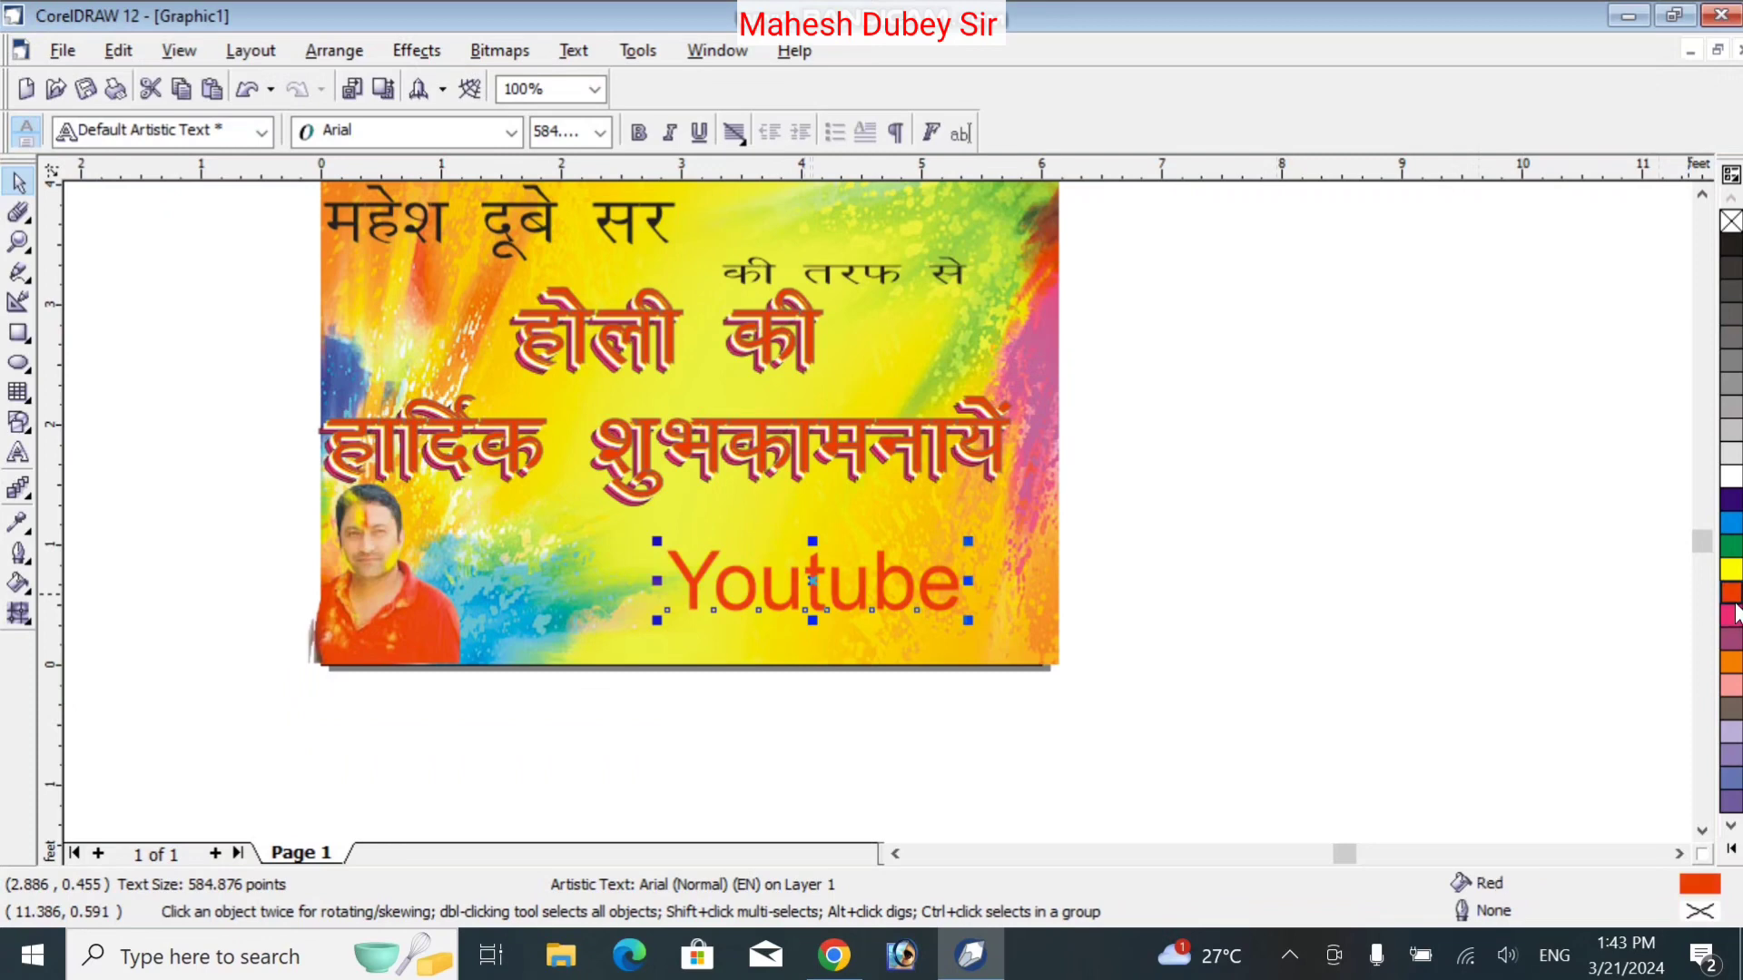
right_click(1734, 270)
left_click(1352, 395)
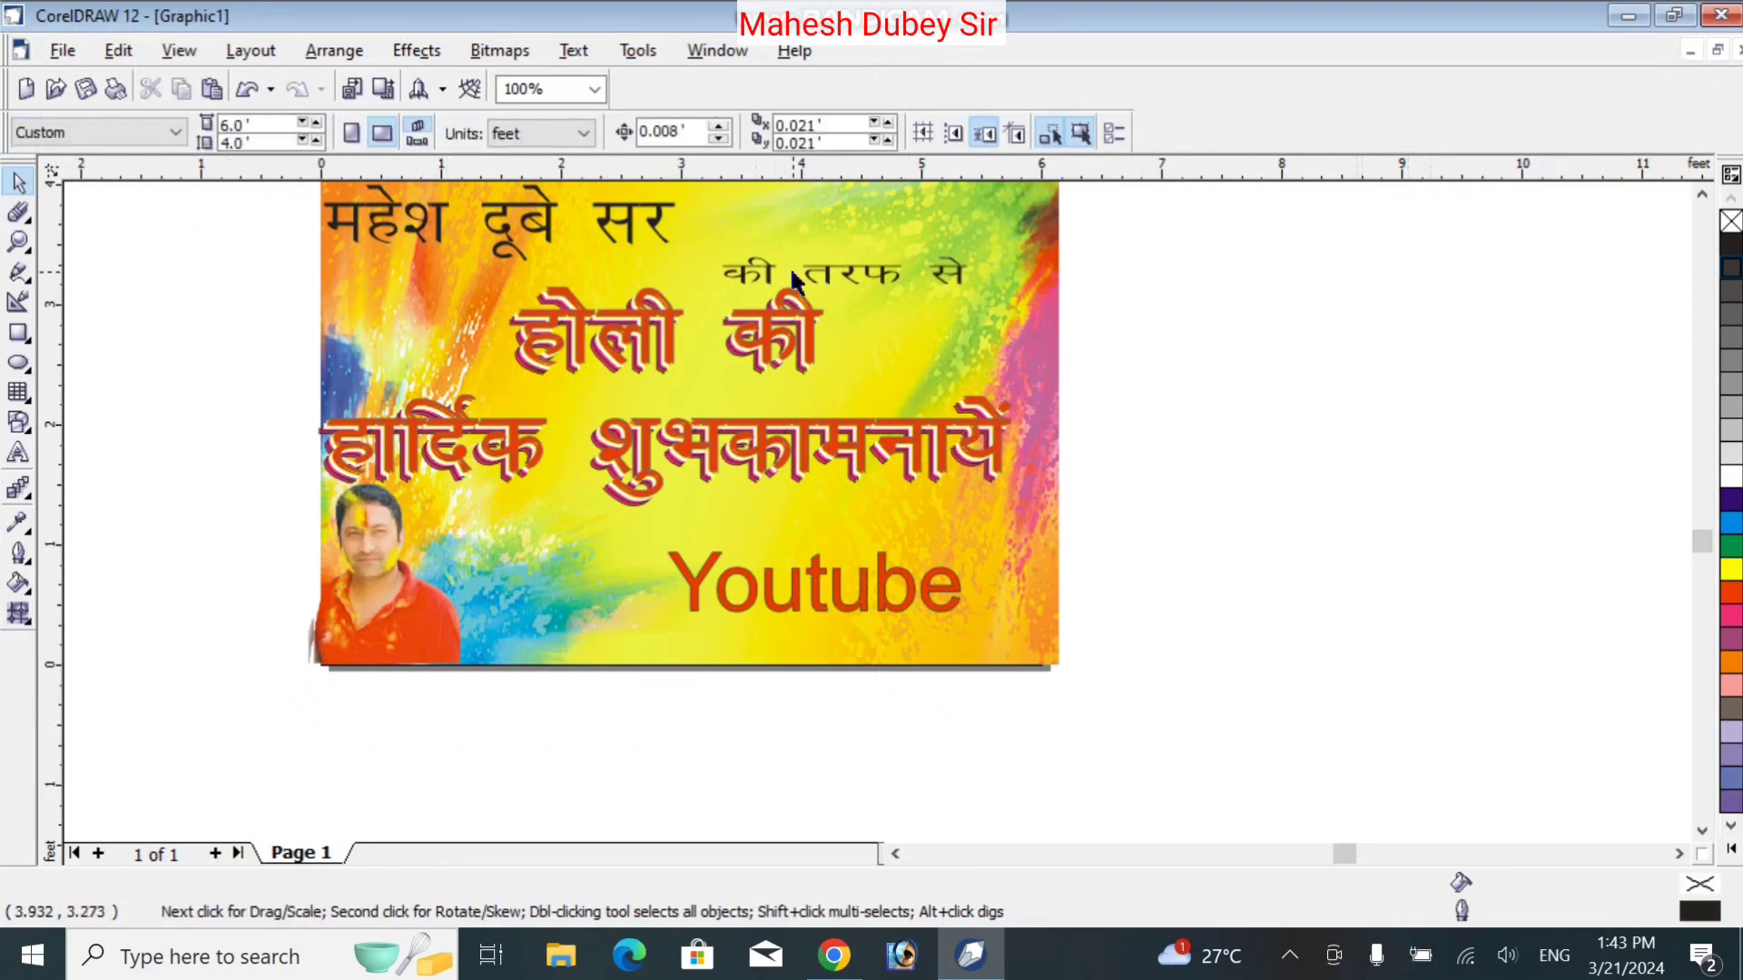
Export the card to the Desktop as JPG 're', accepting the bitmap conversion settings
left_click(59, 47)
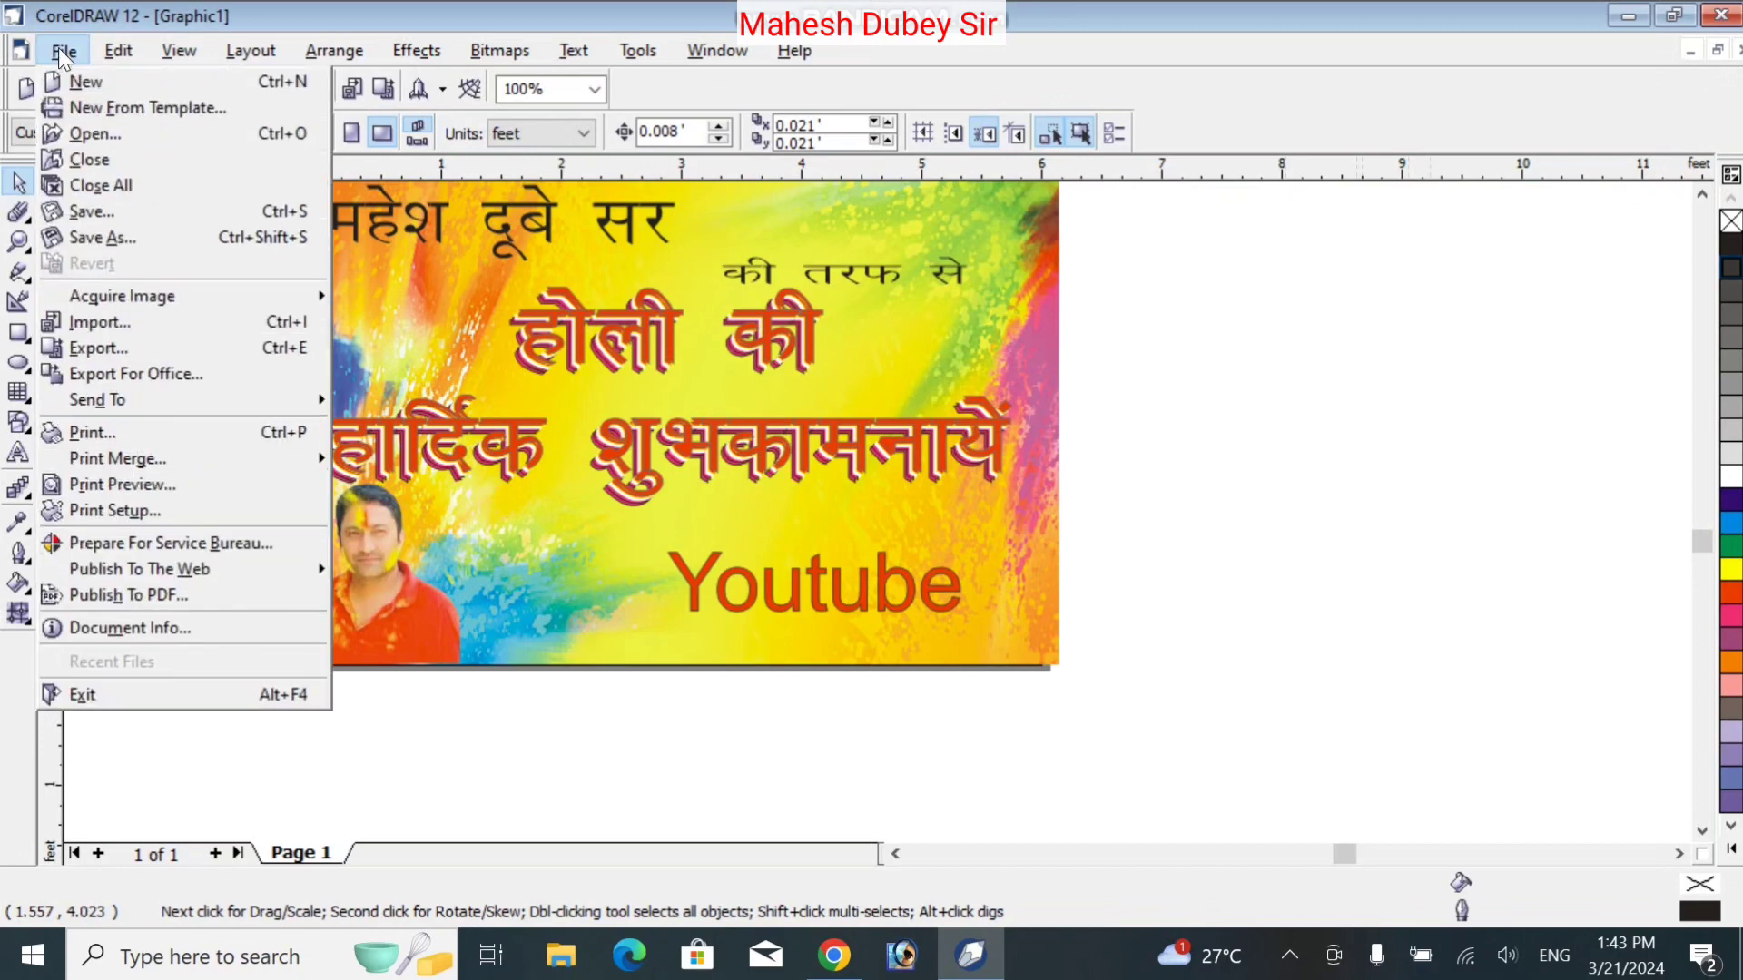
left_click(187, 354)
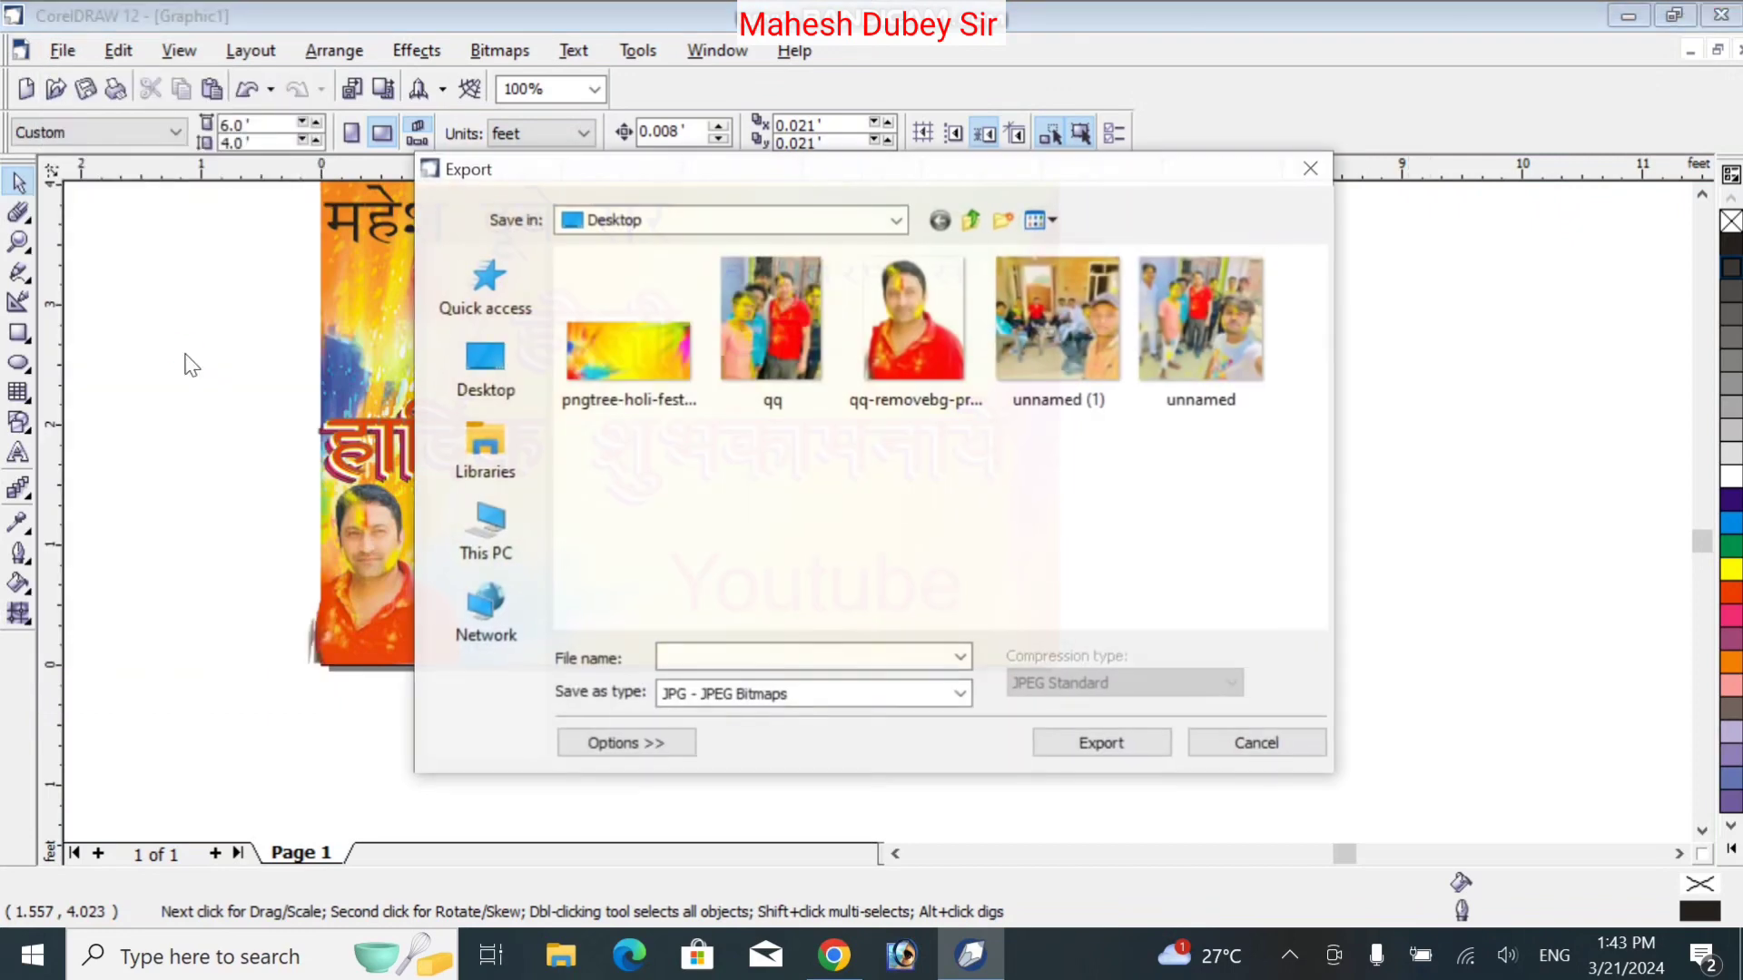
left_click(477, 365)
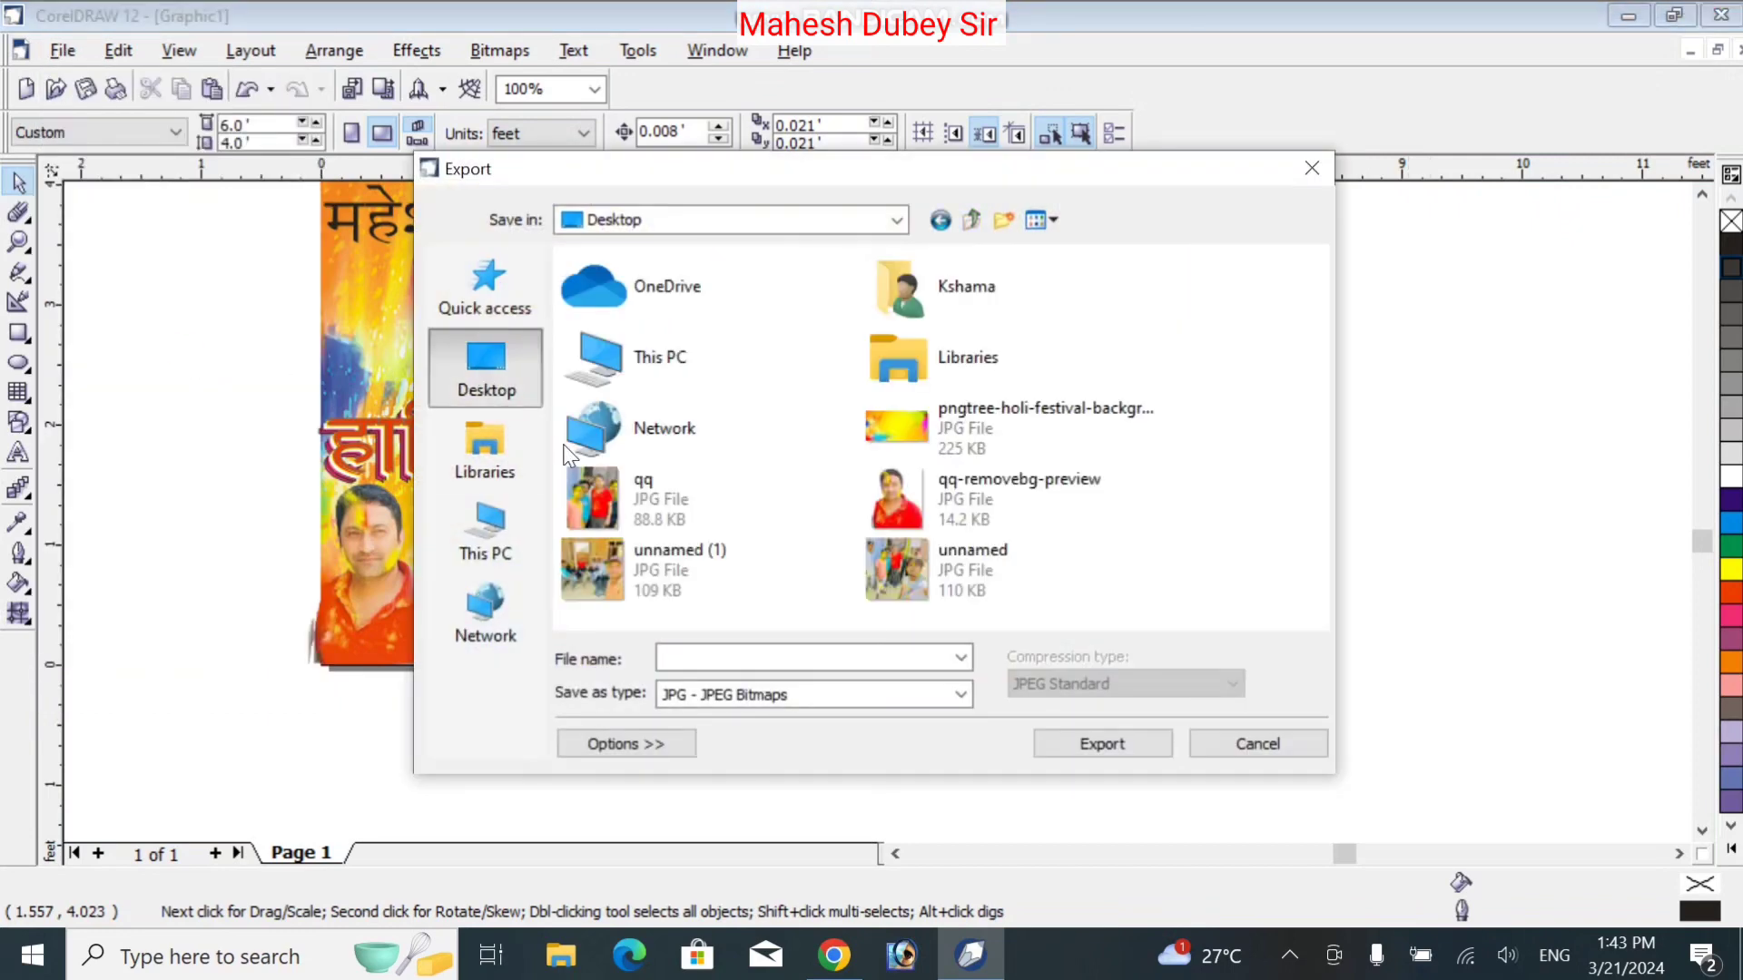
left_click(740, 654)
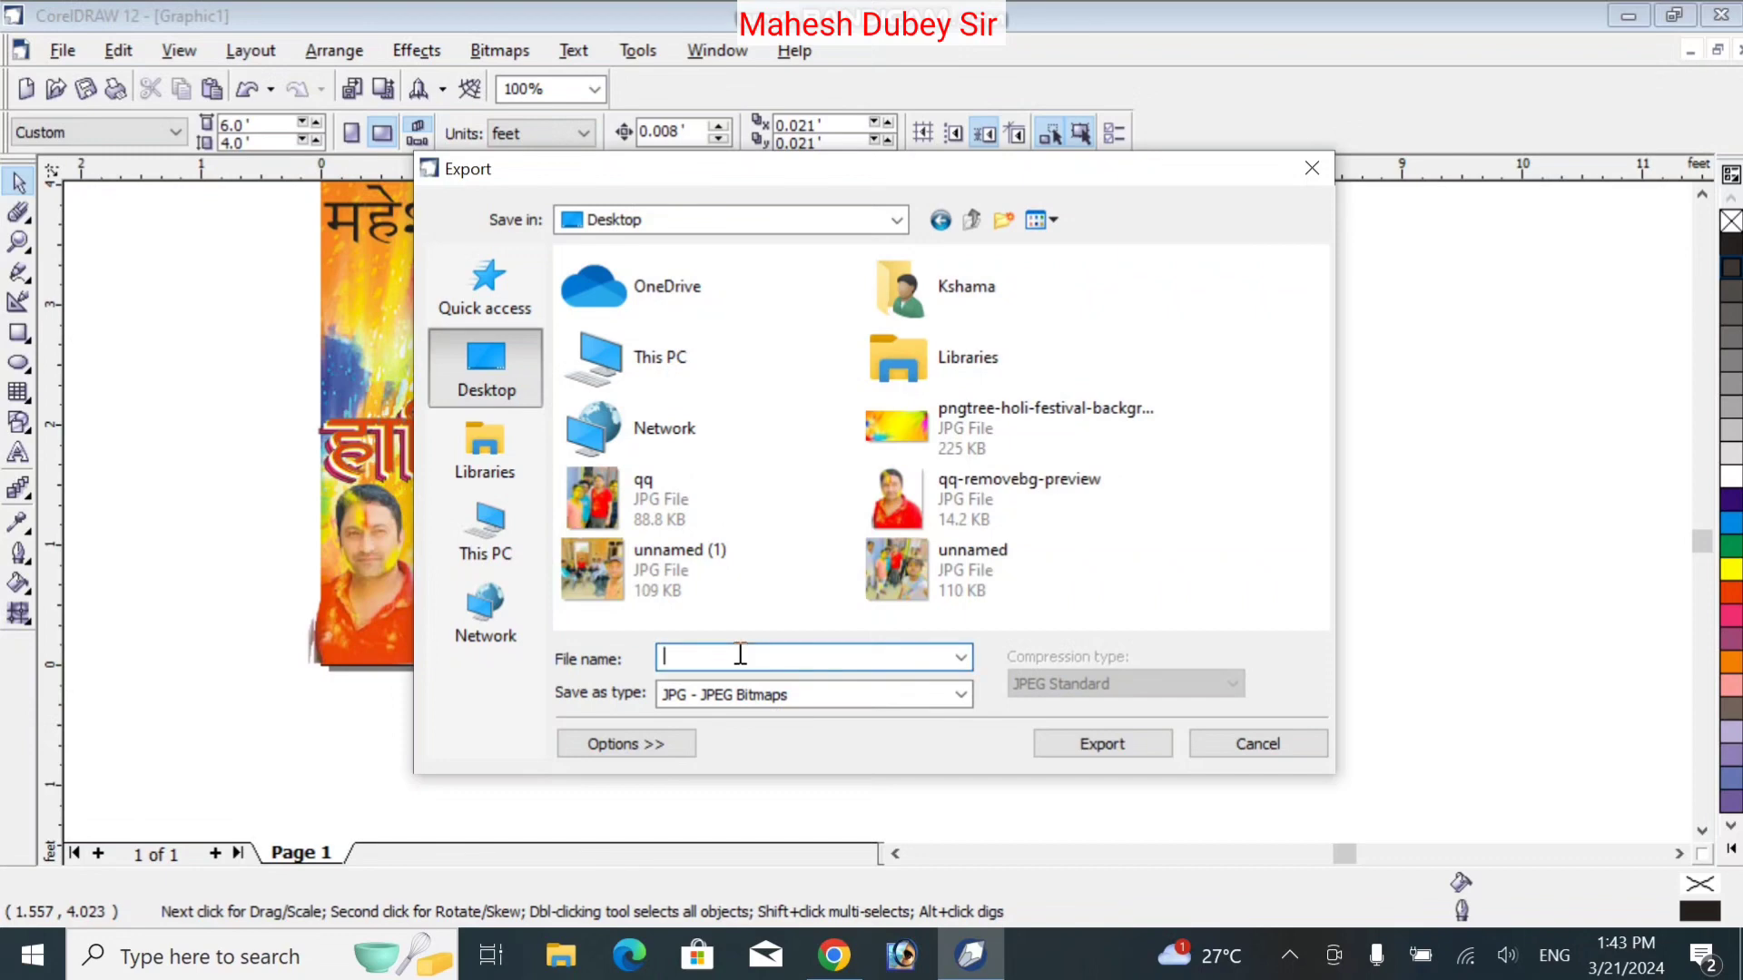
type("re")
left_click(1104, 746)
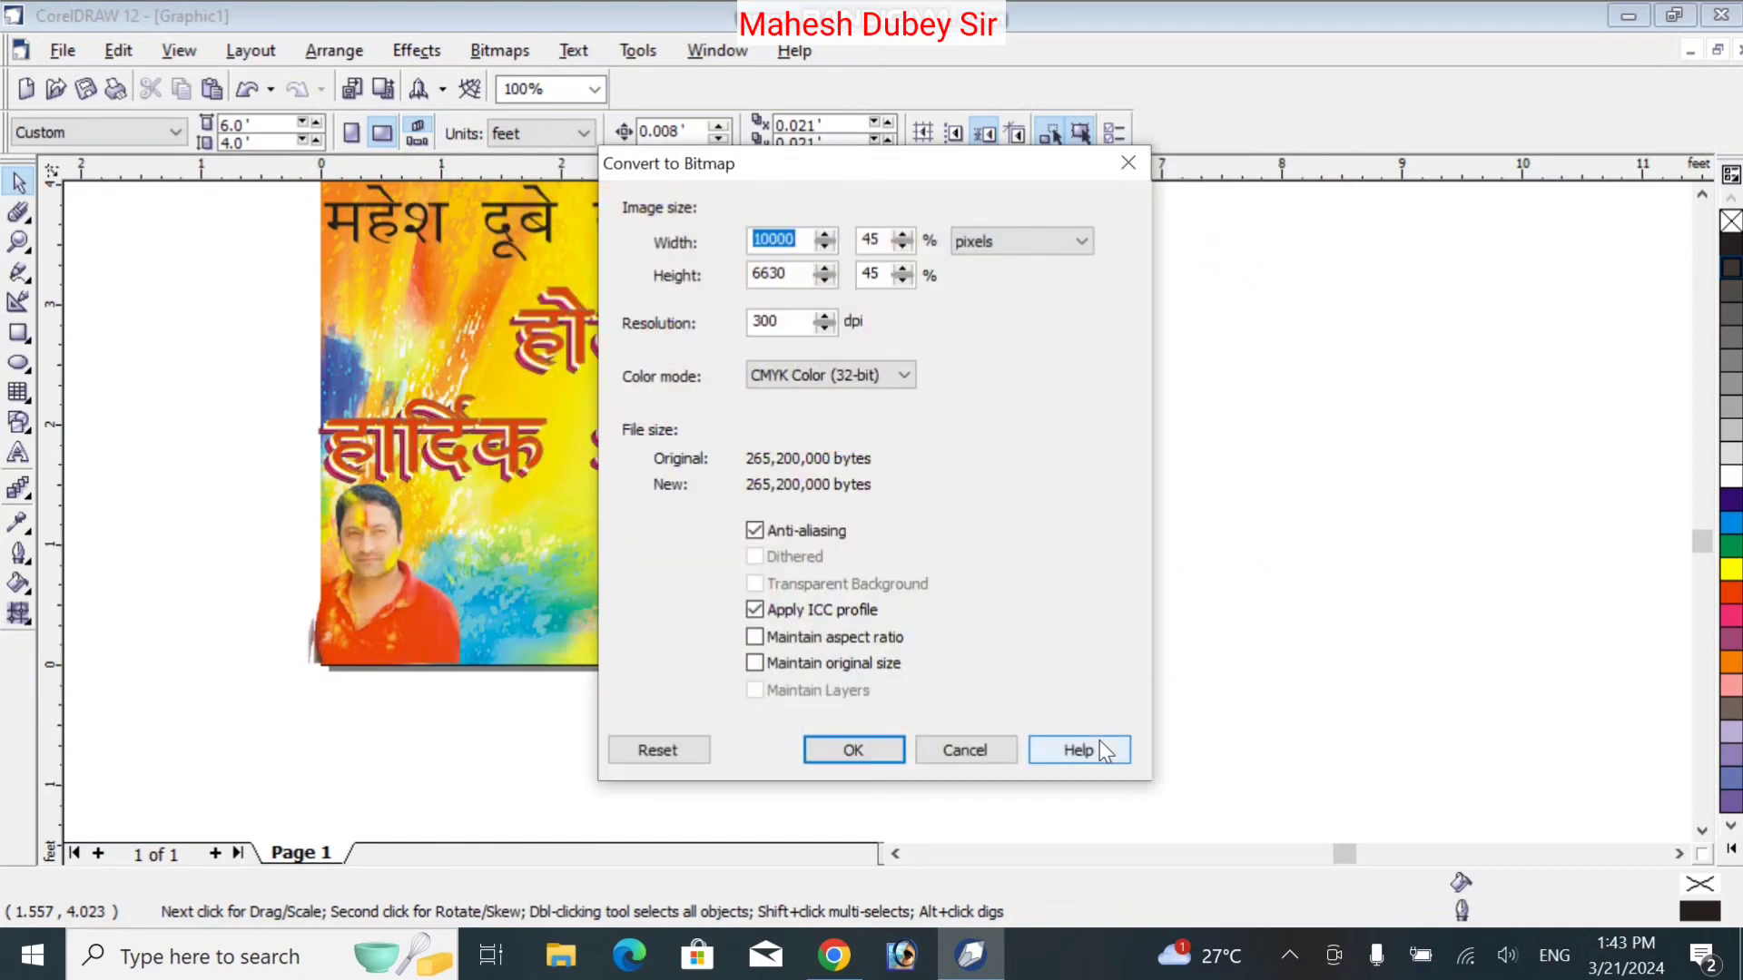
left_click(841, 753)
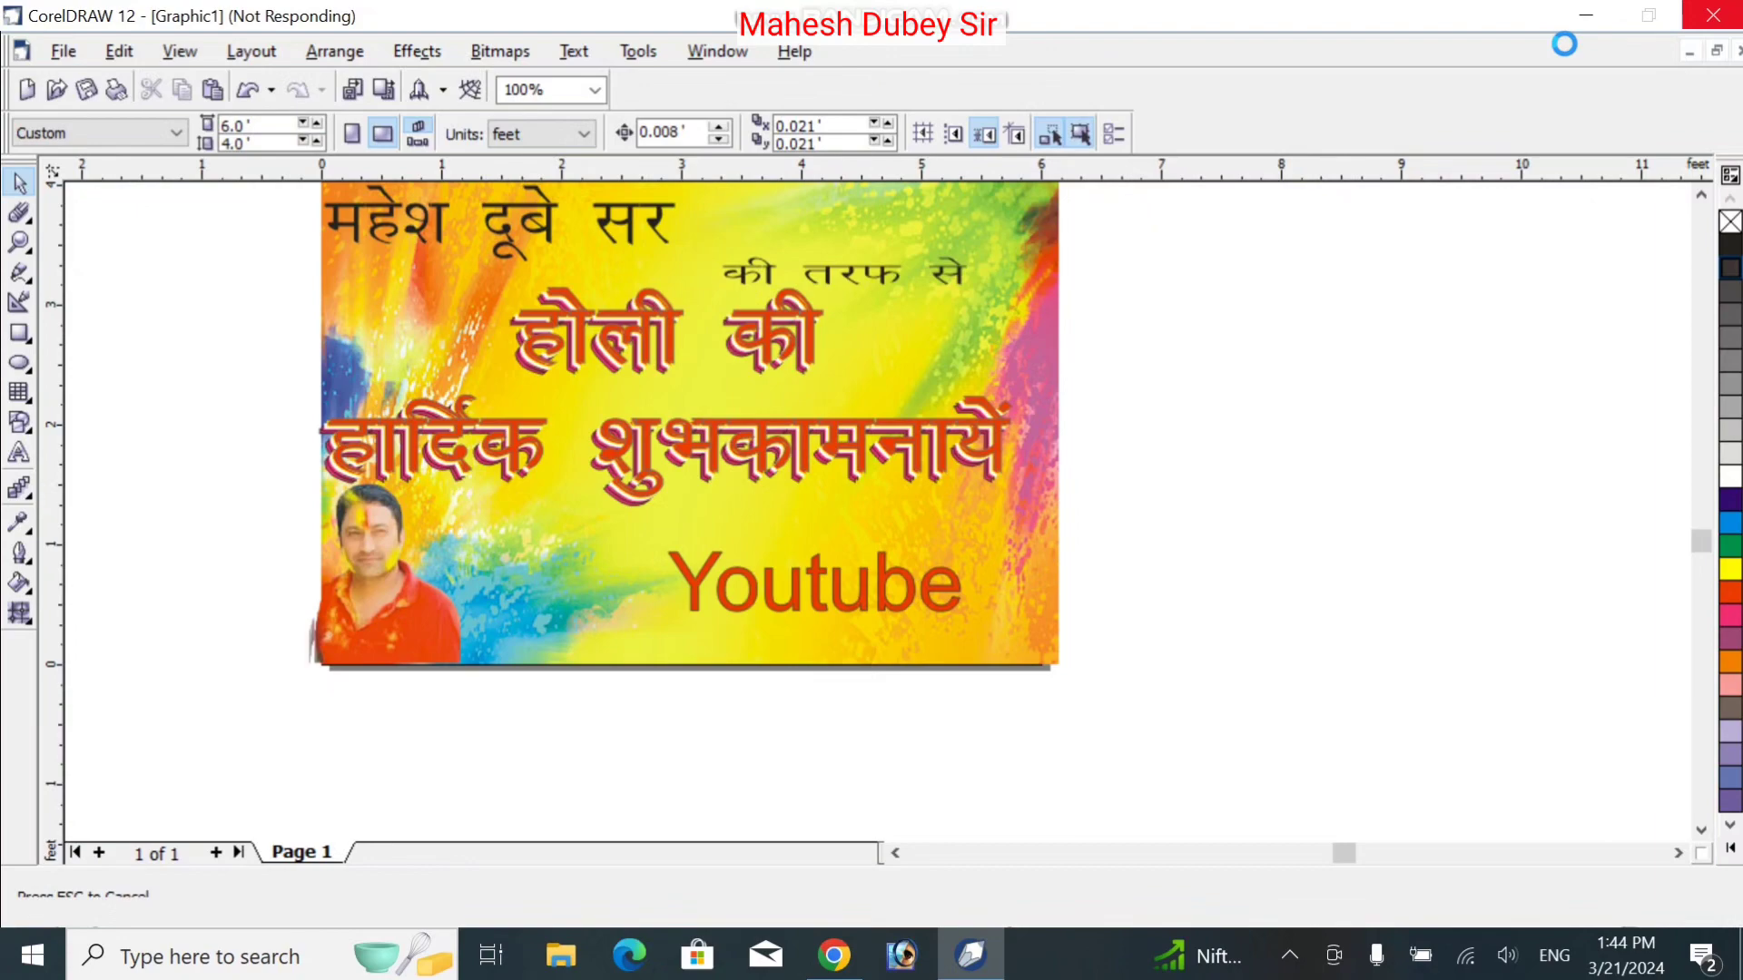
left_click(1587, 18)
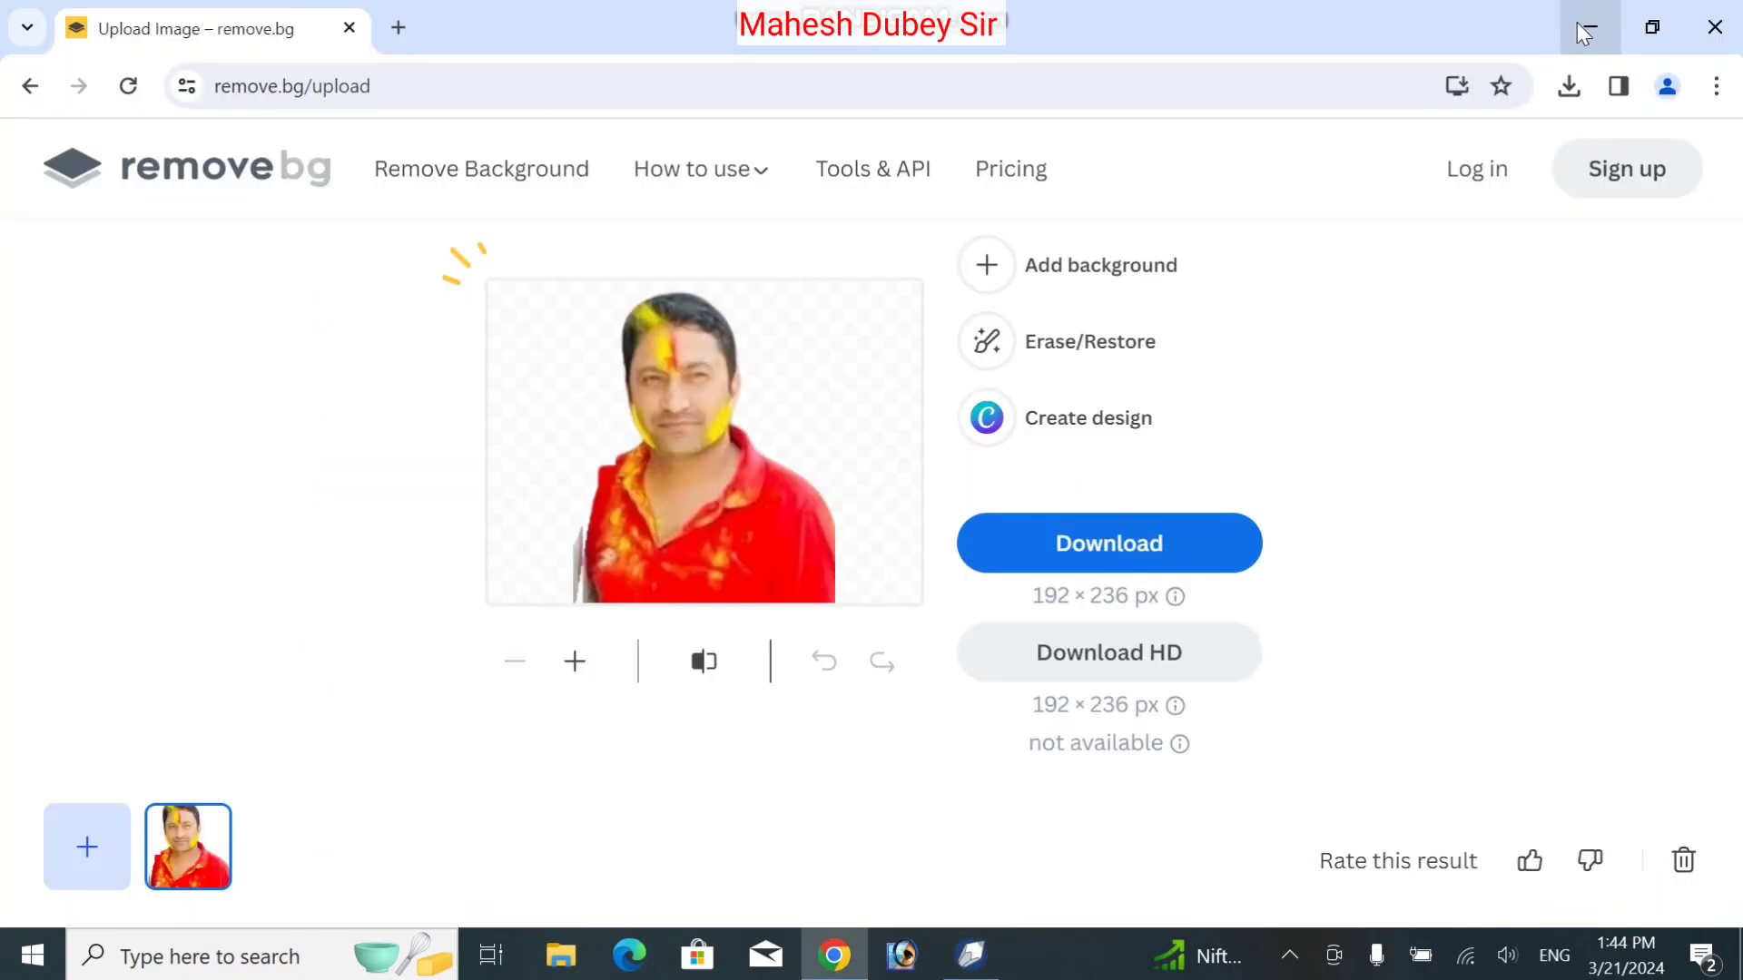
Minimize the browser and refresh the Windows desktop
left_click(1580, 27)
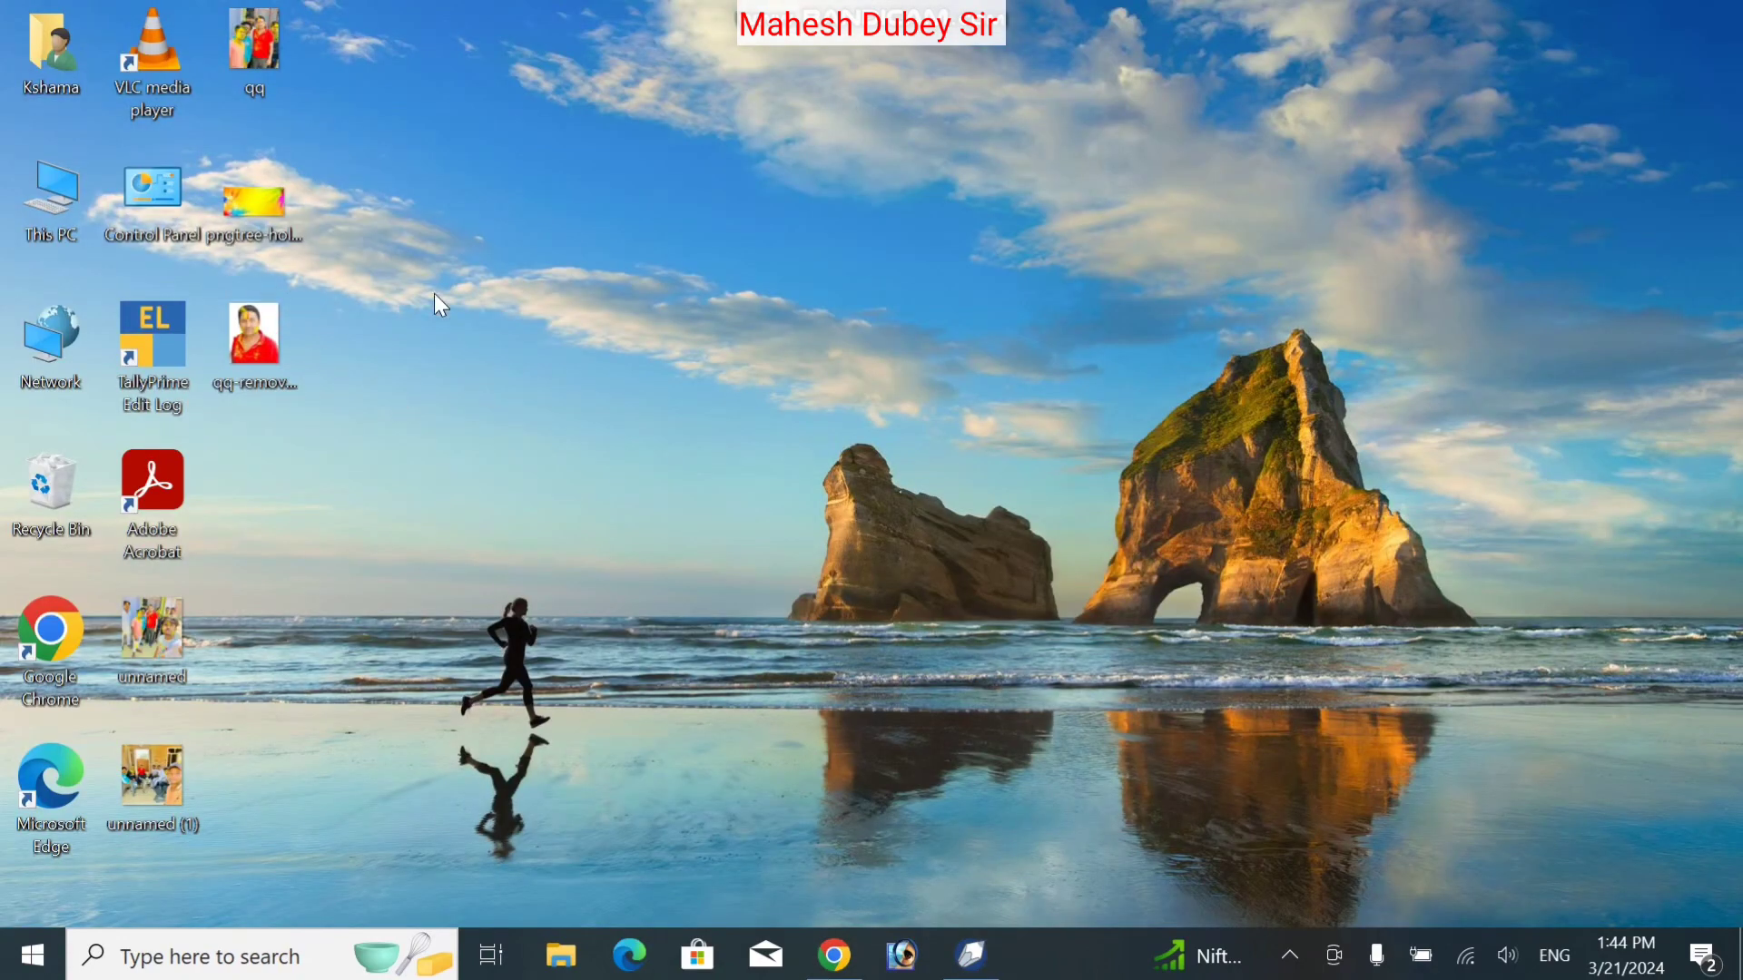
right_click(405, 654)
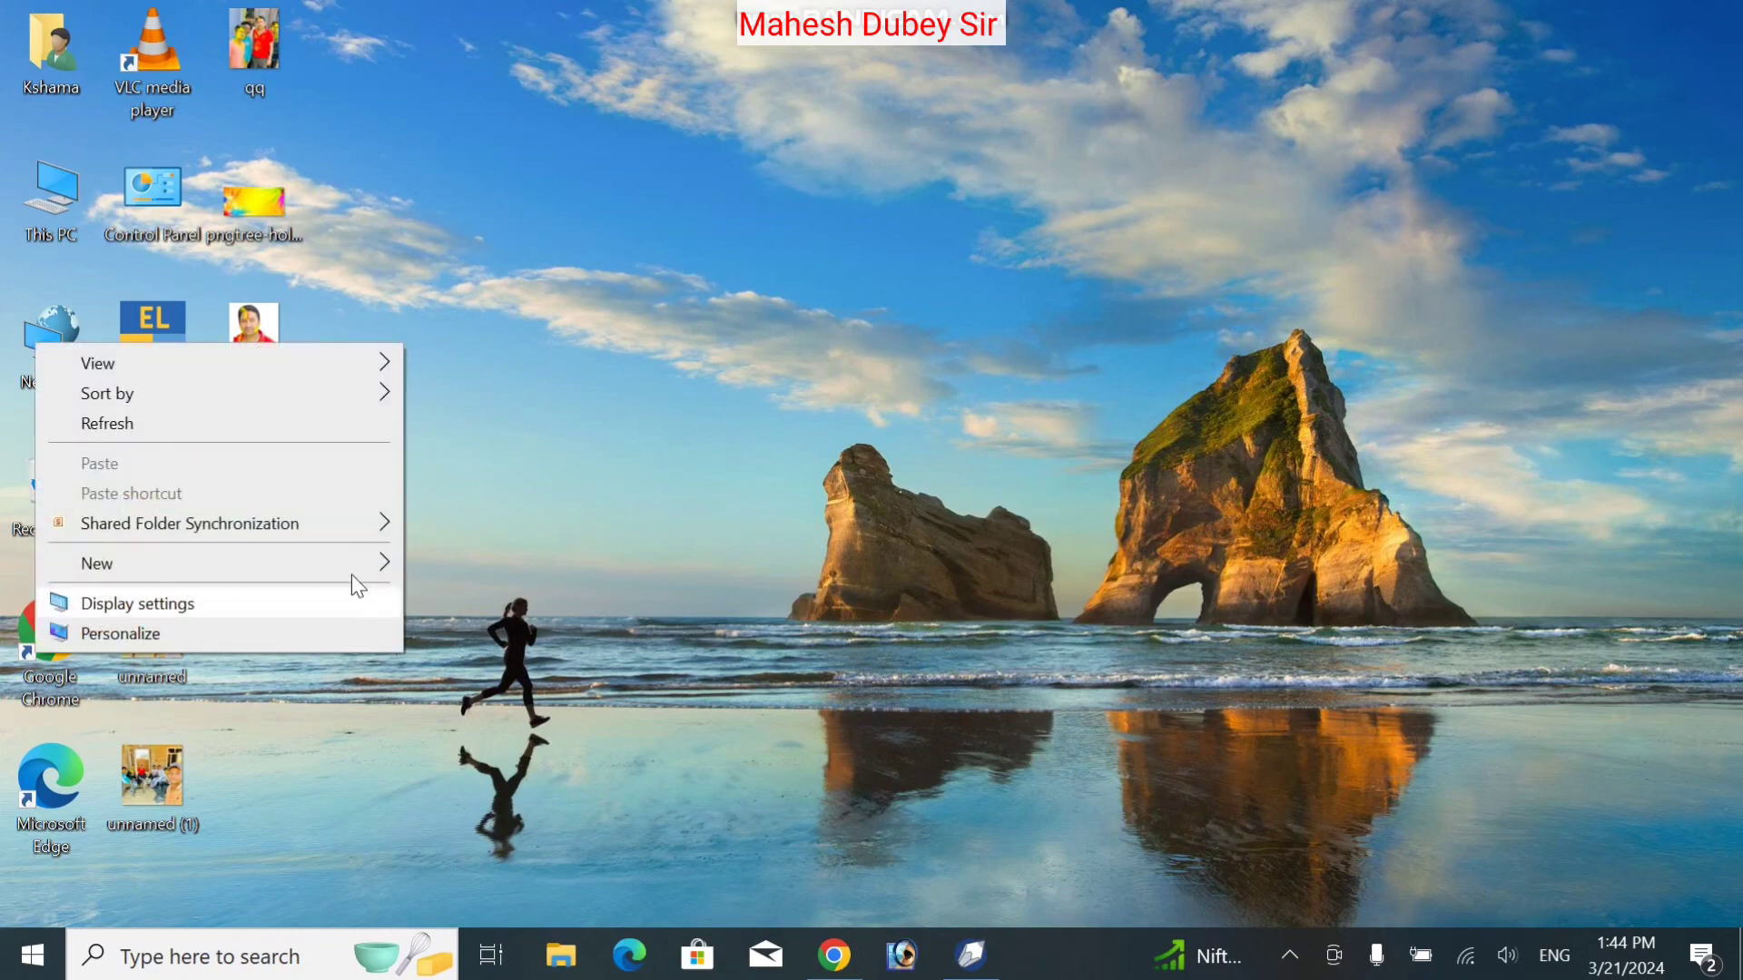
left_click(259, 427)
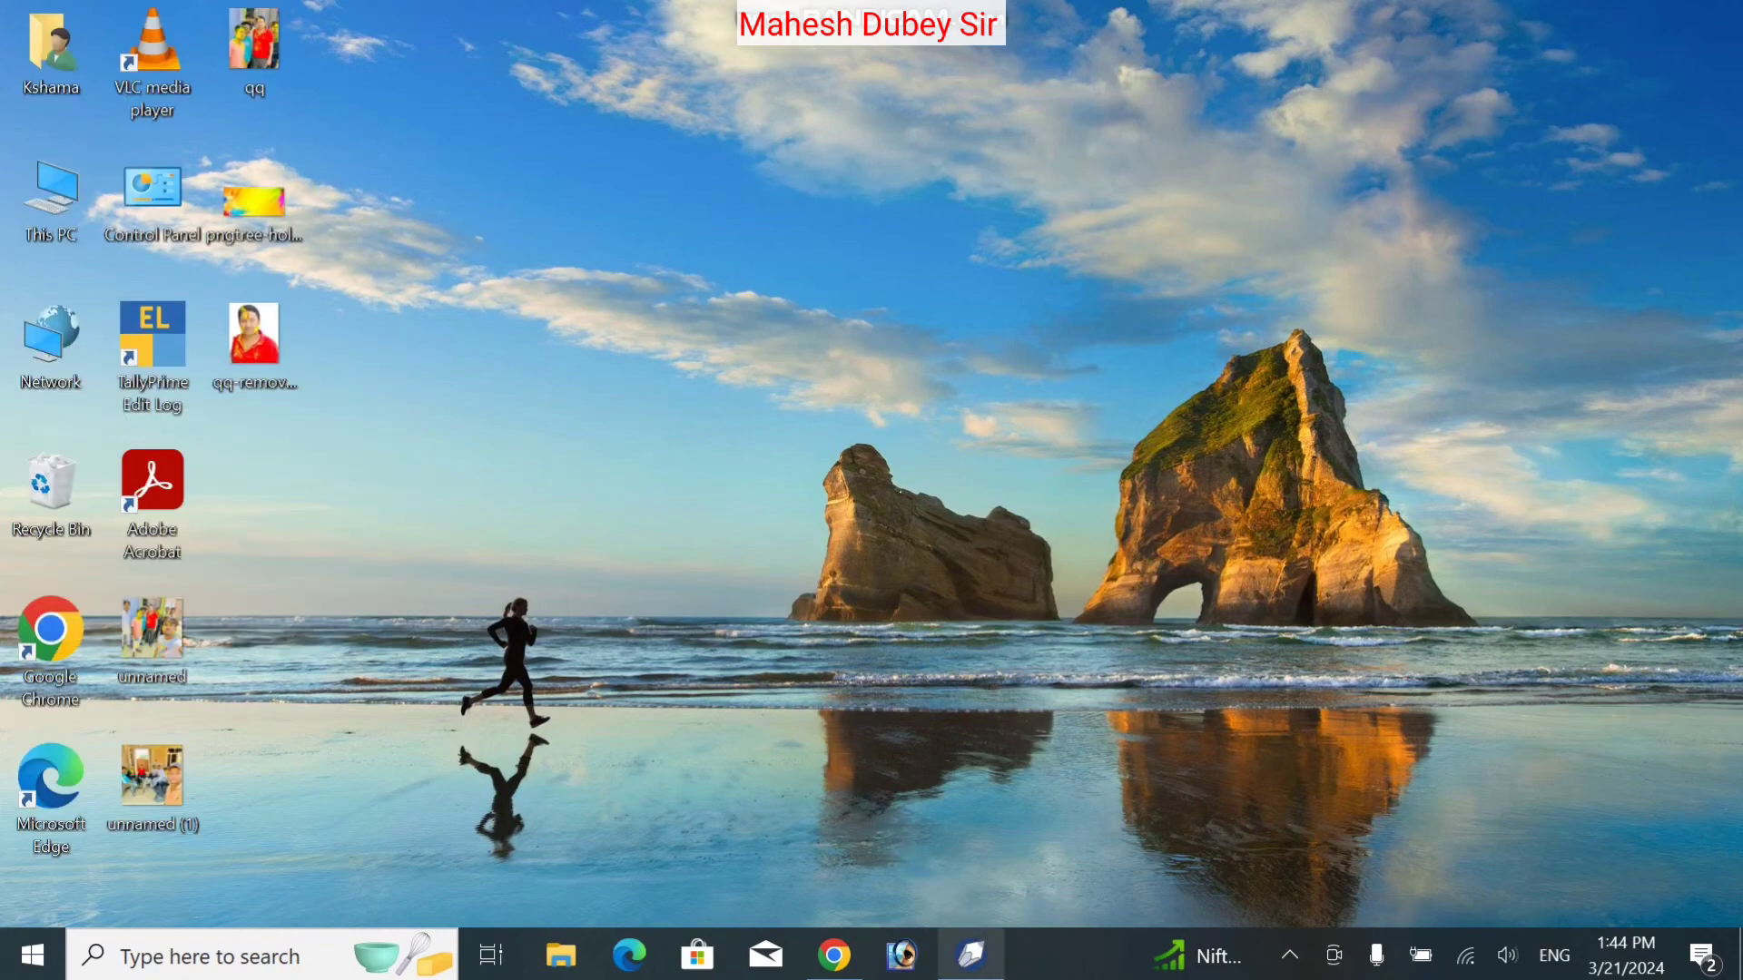
Confirm the JPEG export settings, then open the 10000 × 6630 're' JPG
mouse_move(949, 946)
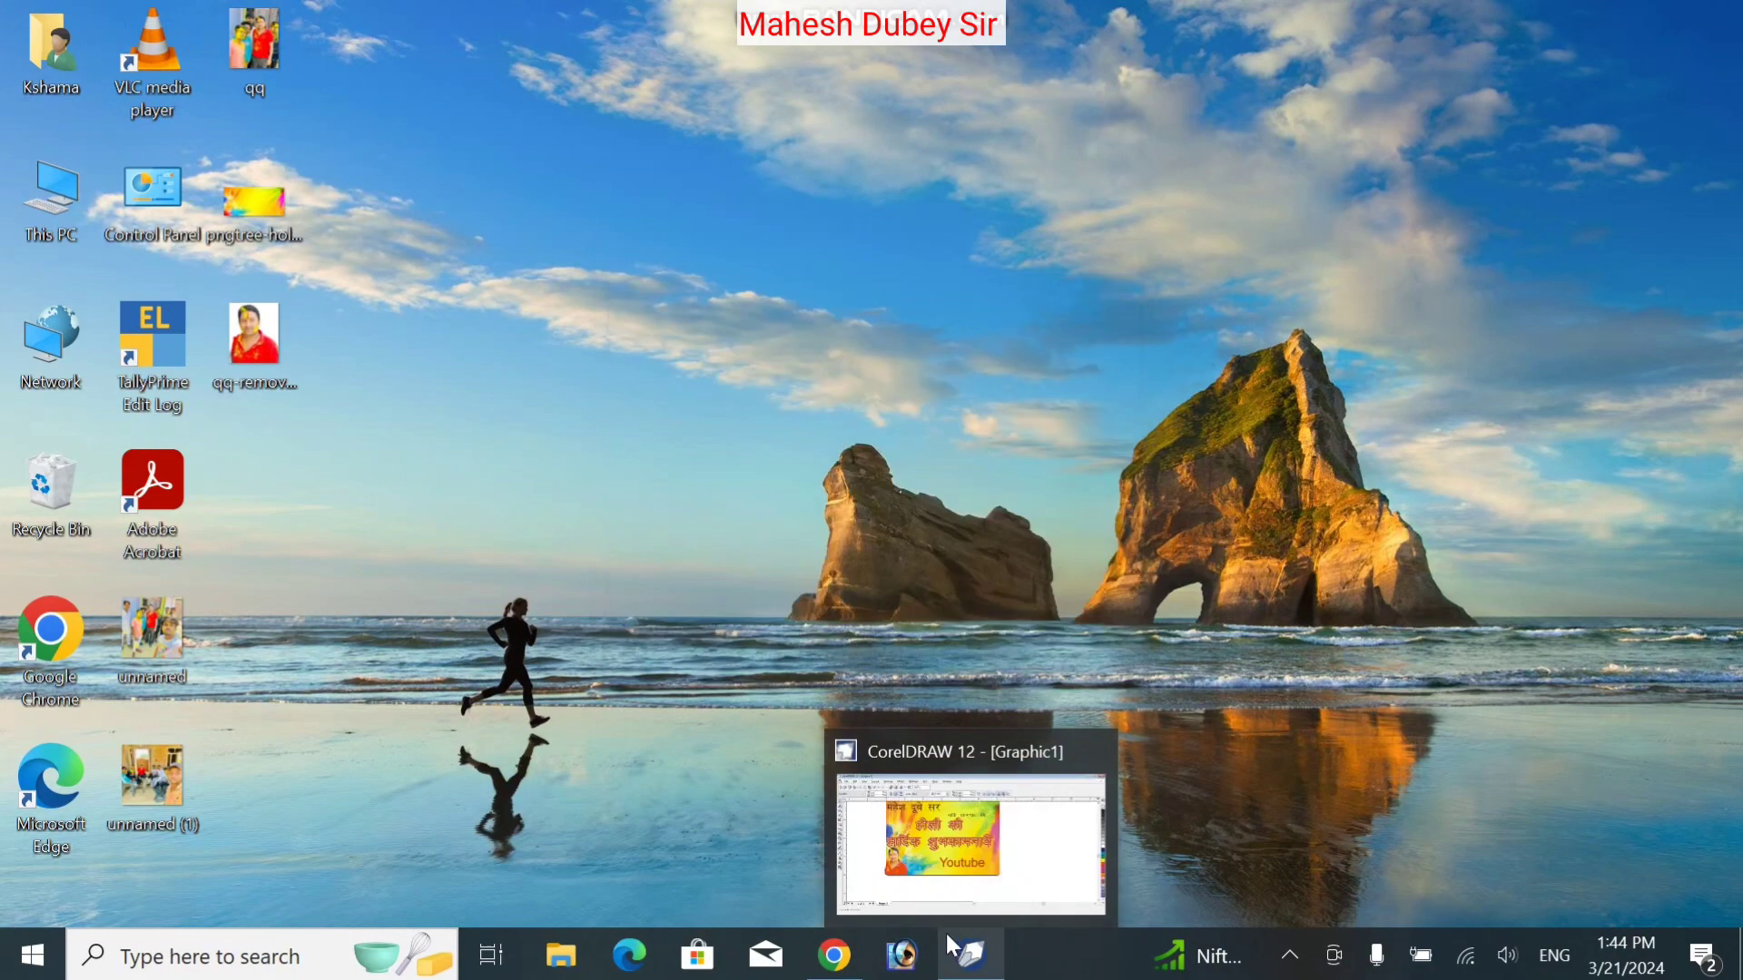
left_click(928, 860)
left_click(873, 677)
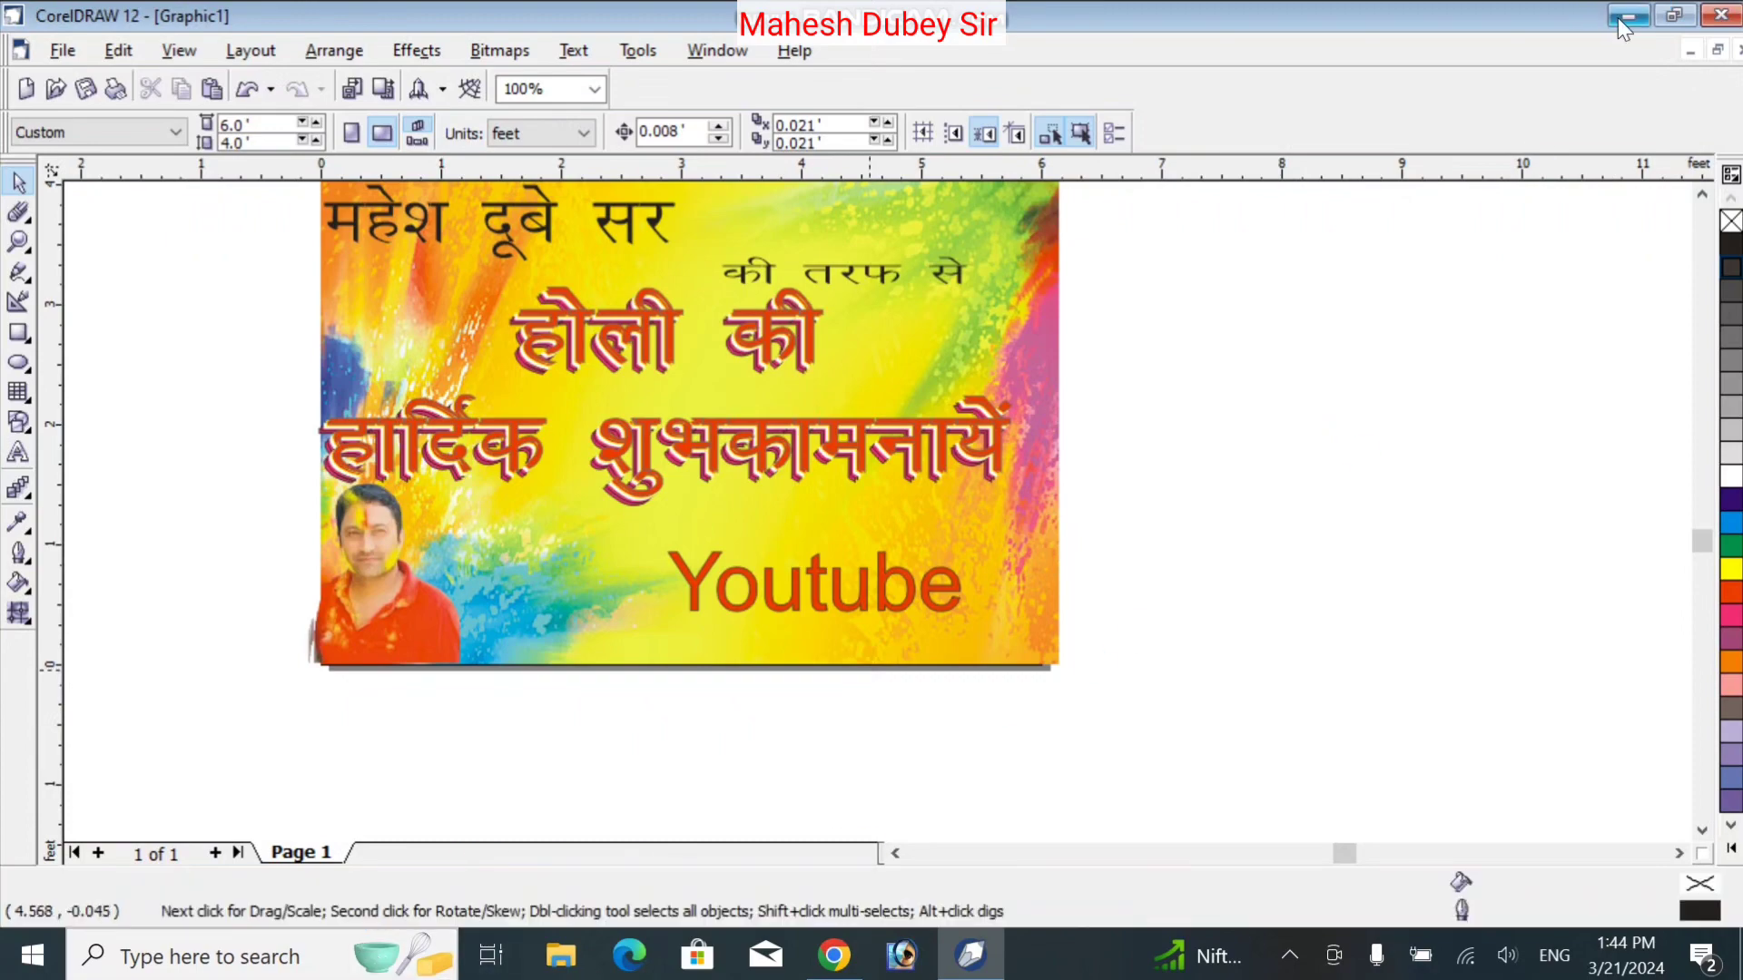
left_click(1619, 16)
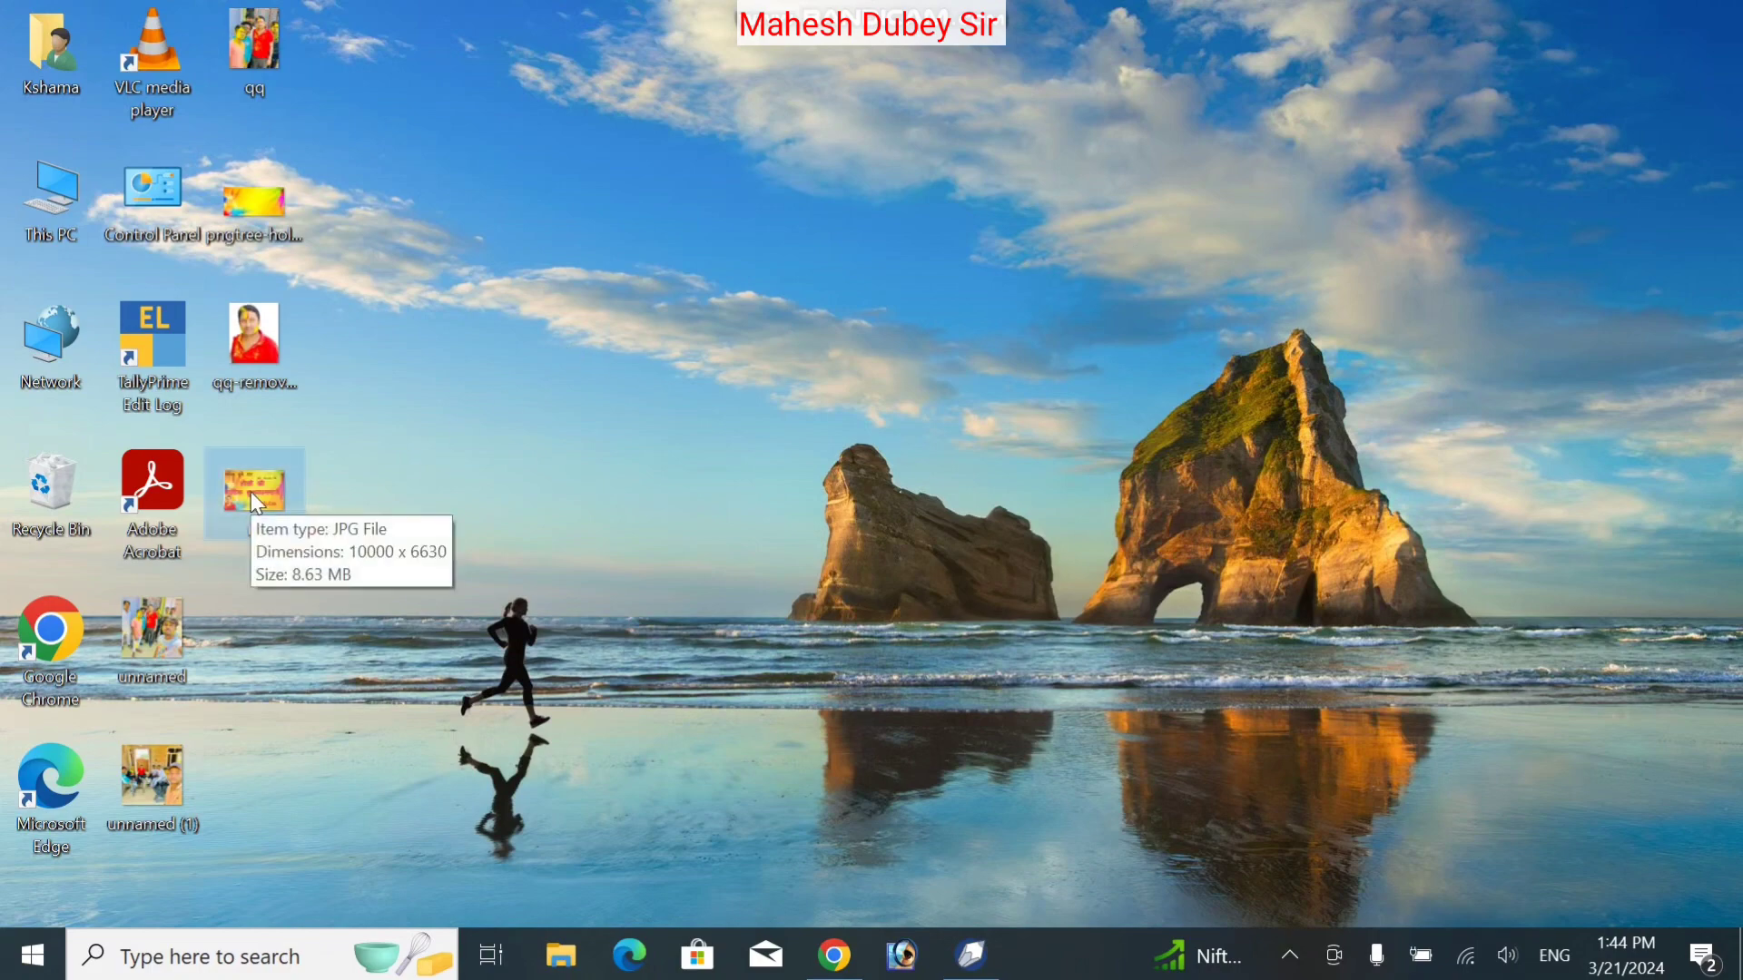
right_click(251, 492)
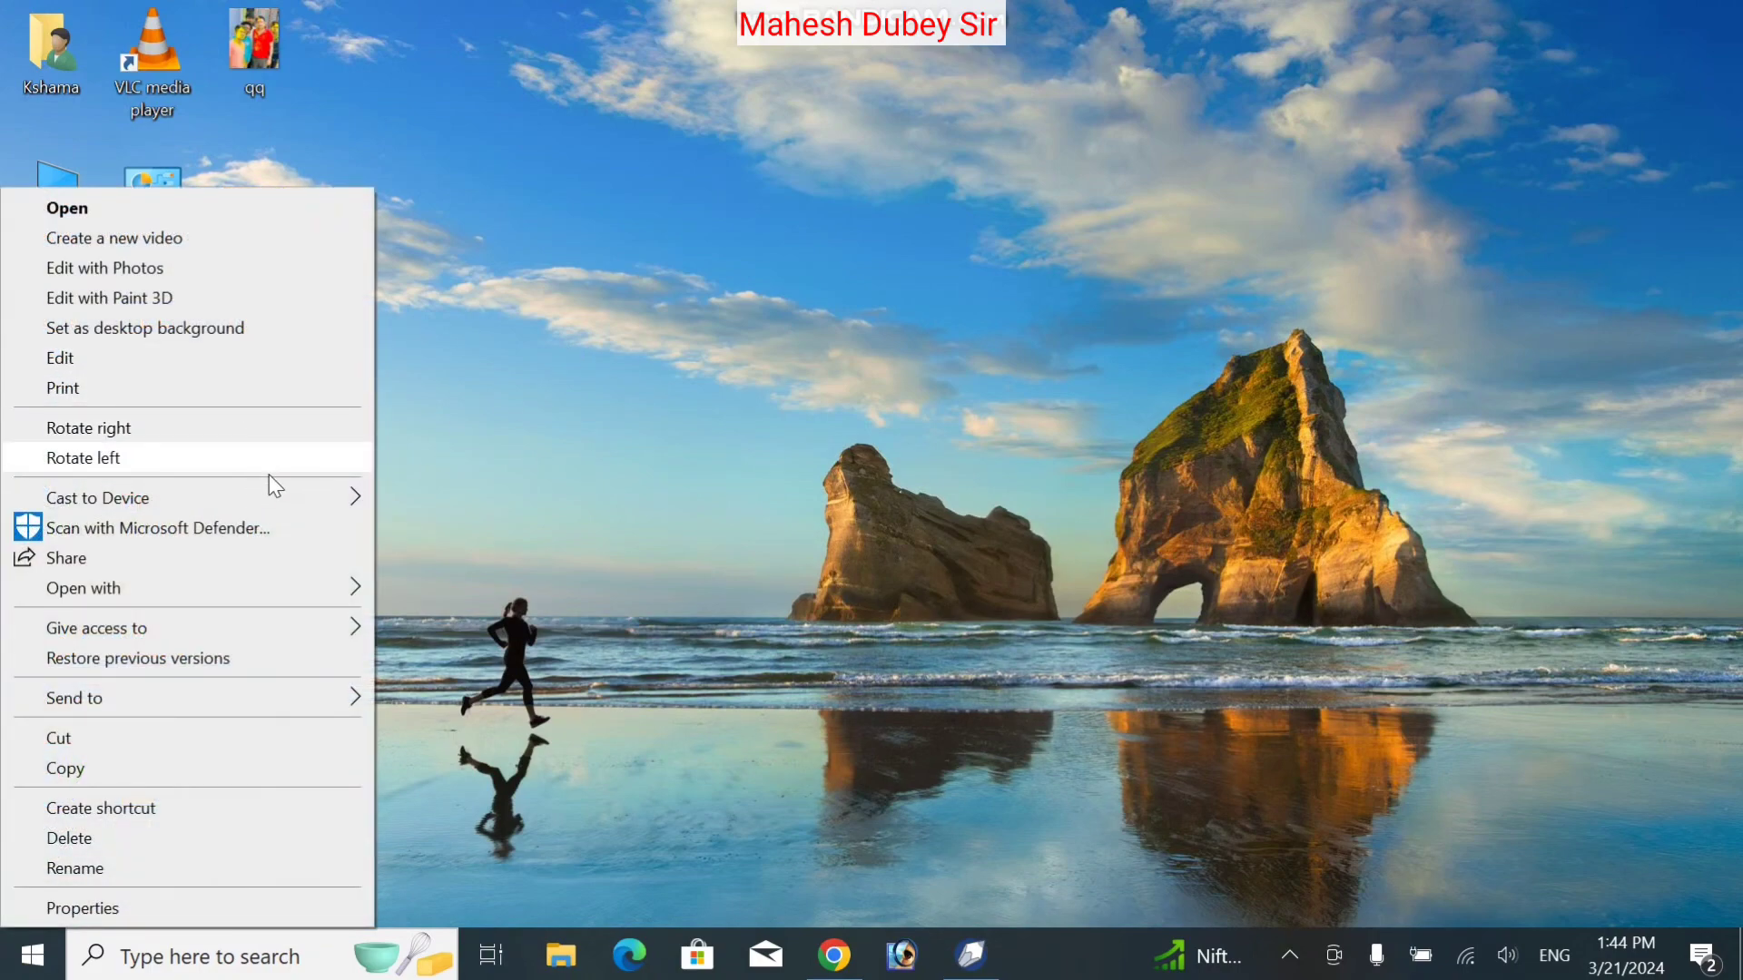
key("o")
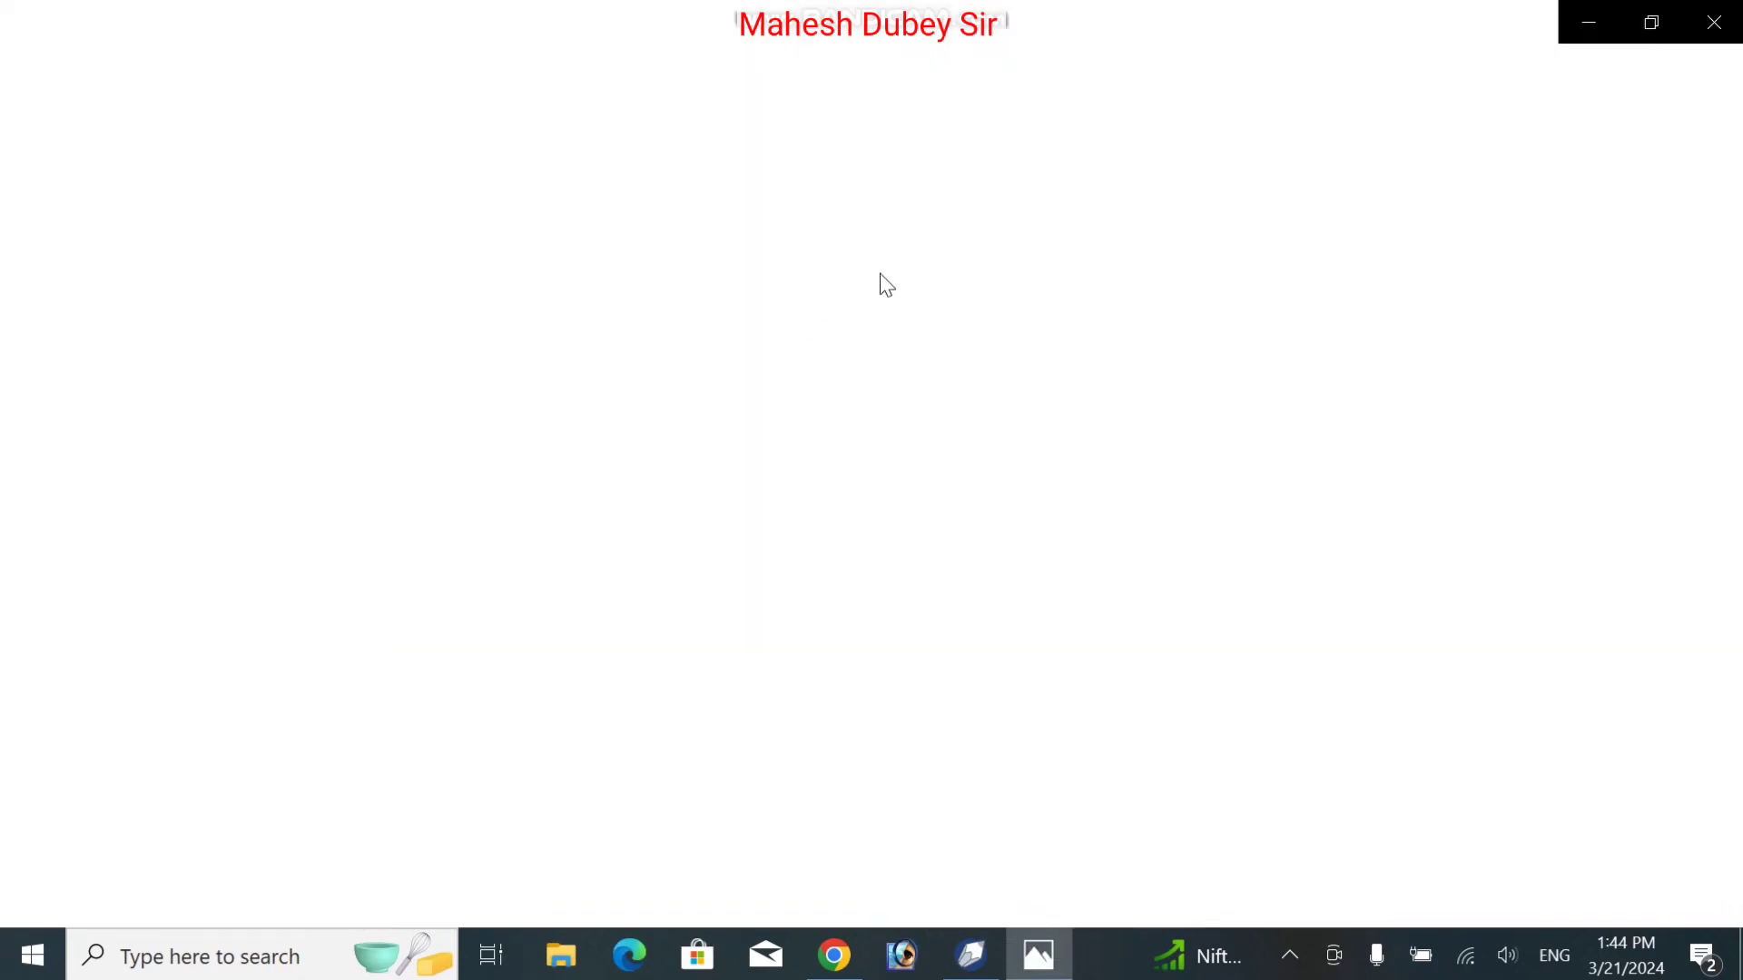